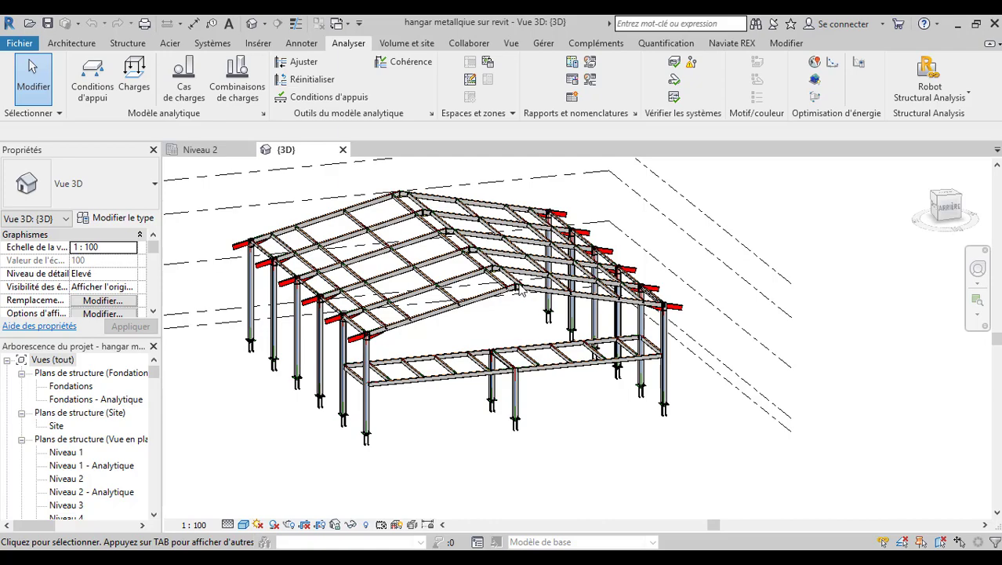
# - Examine the steel hangar's 3D model up close, including the roof beams, haunches and column connections
pyautogui.scroll(8, 517, 288)
pyautogui.scroll(-8, 498, 323)
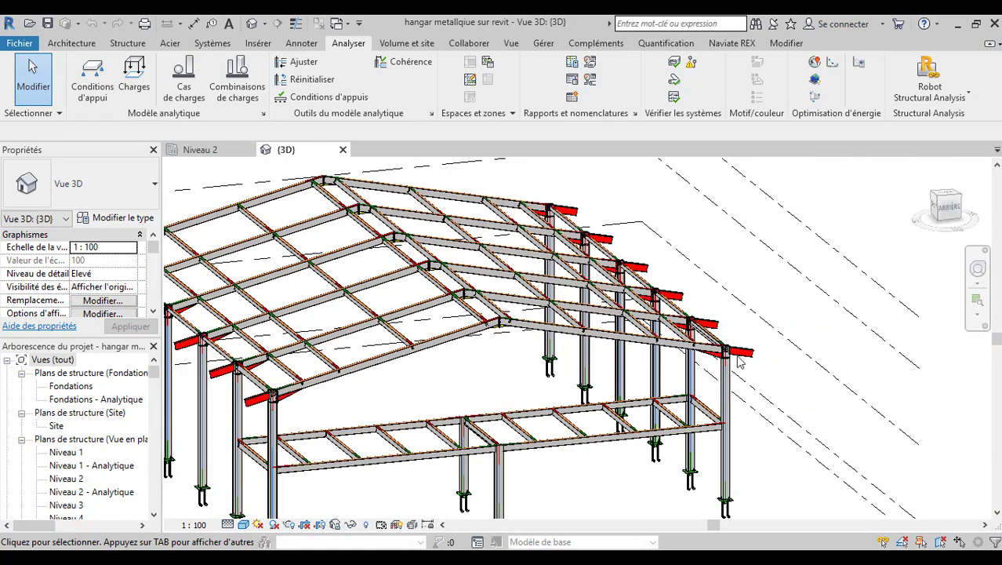
pyautogui.scroll(4, 655, 311)
pyautogui.scroll(3, 668, 329)
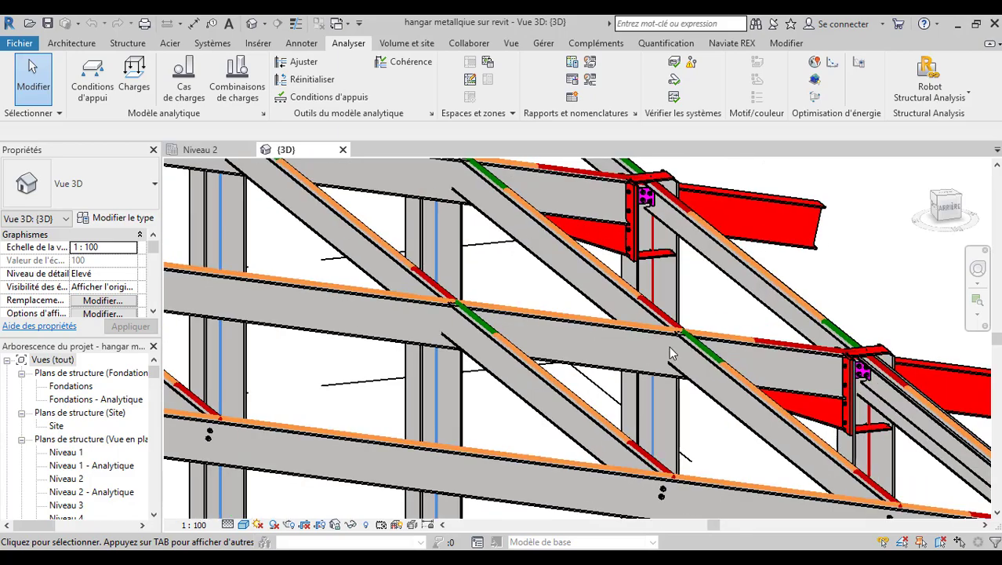
pyautogui.scroll(-4, 667, 365)
pyautogui.scroll(-5, 571, 300)
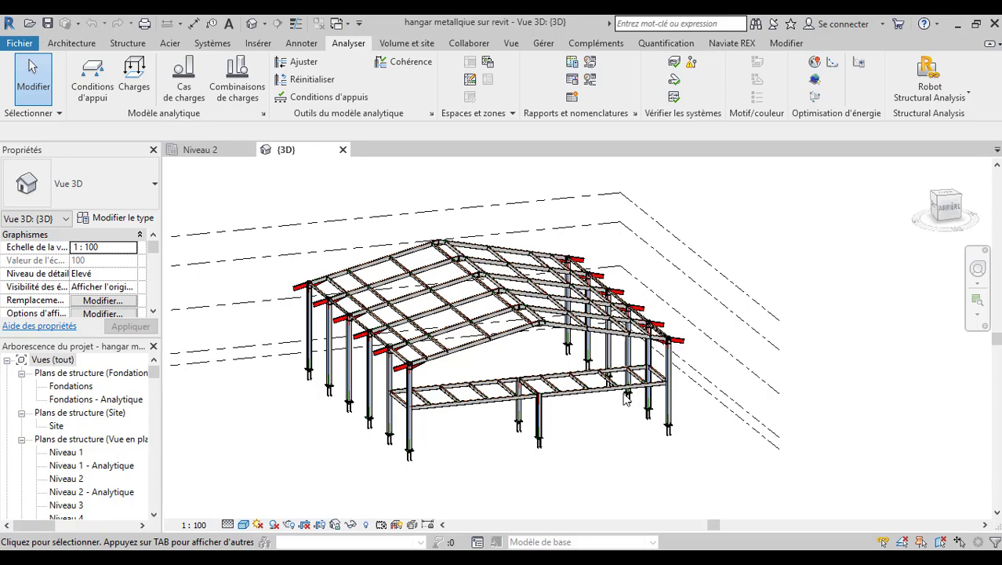
pyautogui.scroll(5, 631, 404)
pyautogui.scroll(-6, 651, 455)
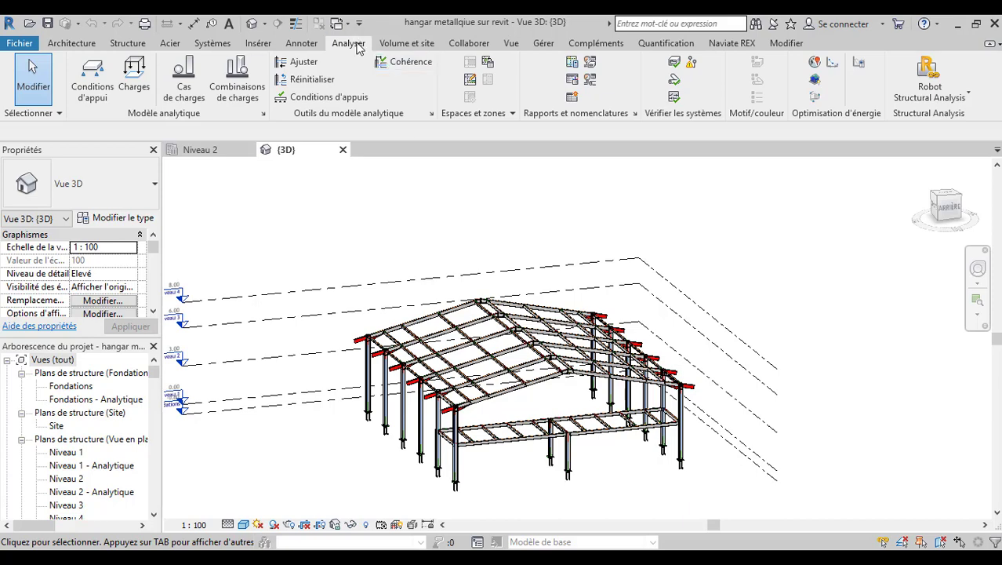
# - Open the settings for integrating the hangar model with Robot Structural Analysis
pyautogui.click(71, 43)
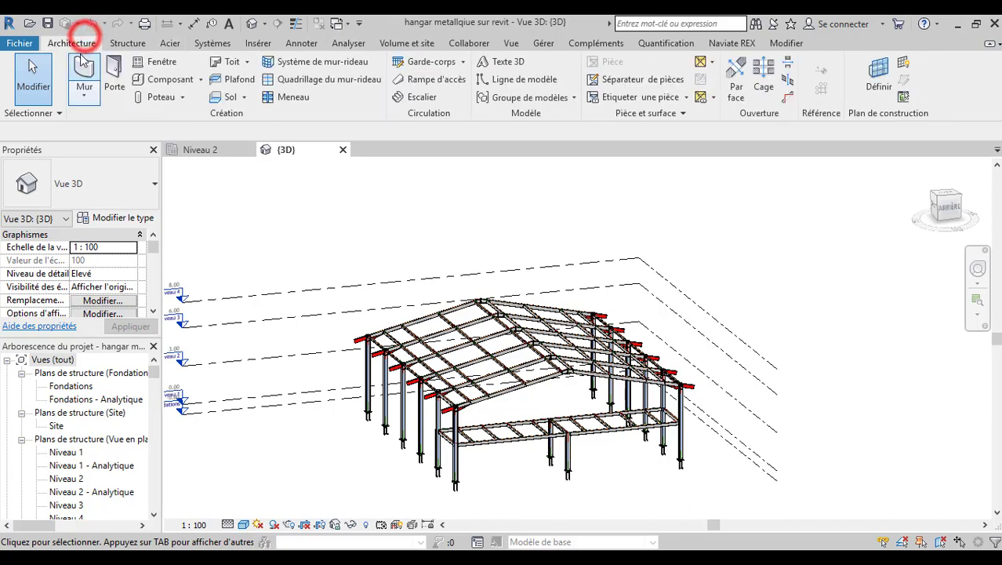
pyautogui.click(126, 43)
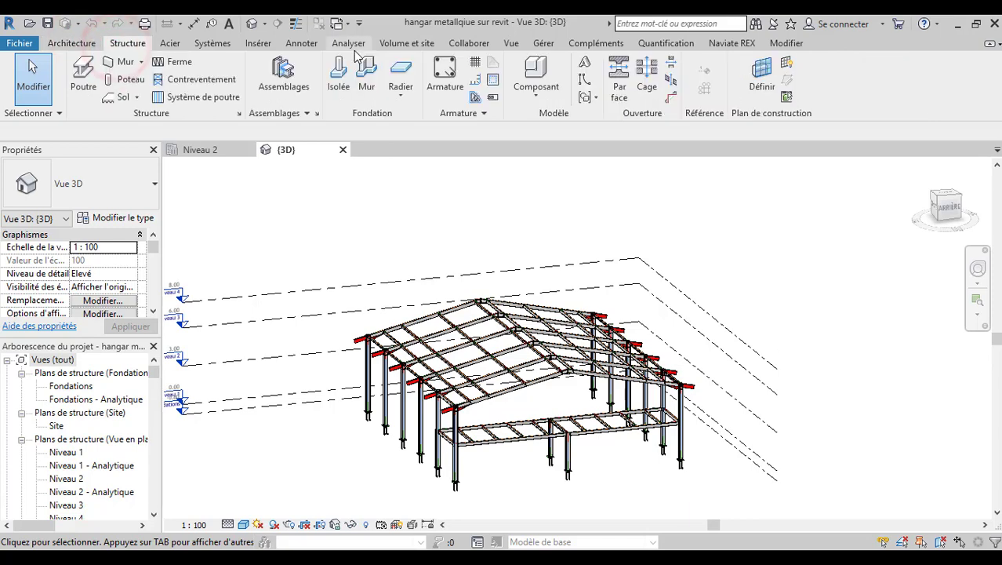
pyautogui.click(349, 44)
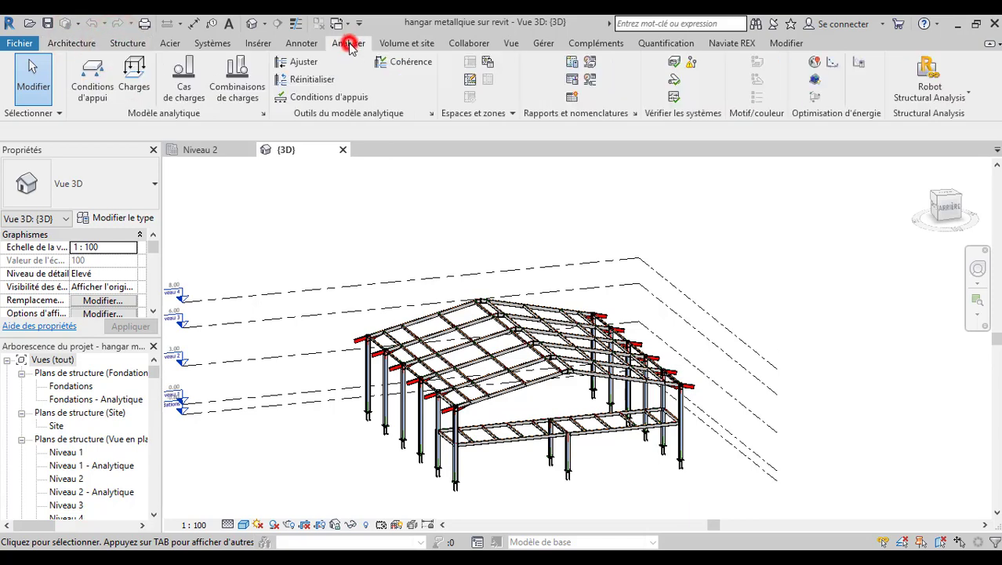
pyautogui.click(967, 90)
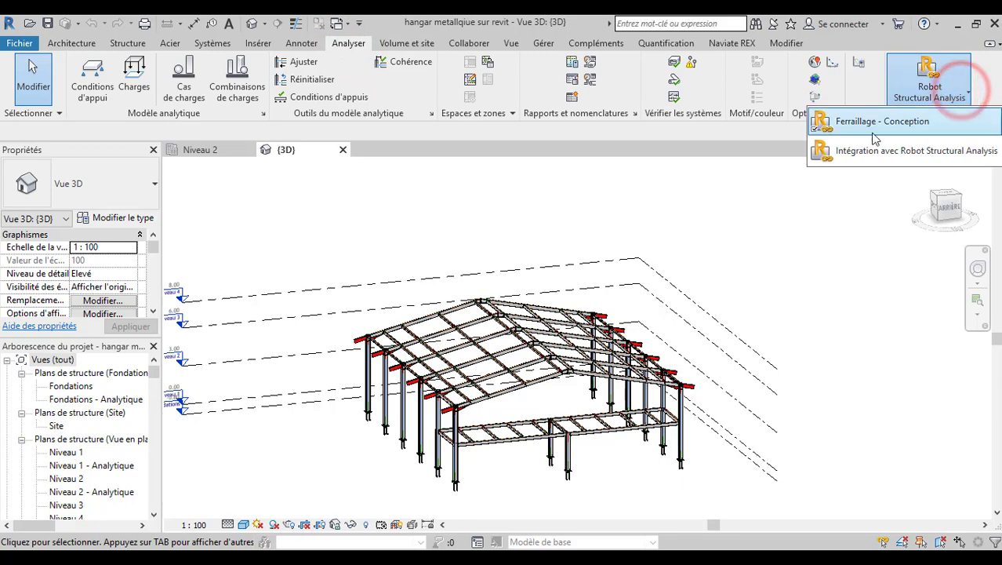
pyautogui.click(938, 154)
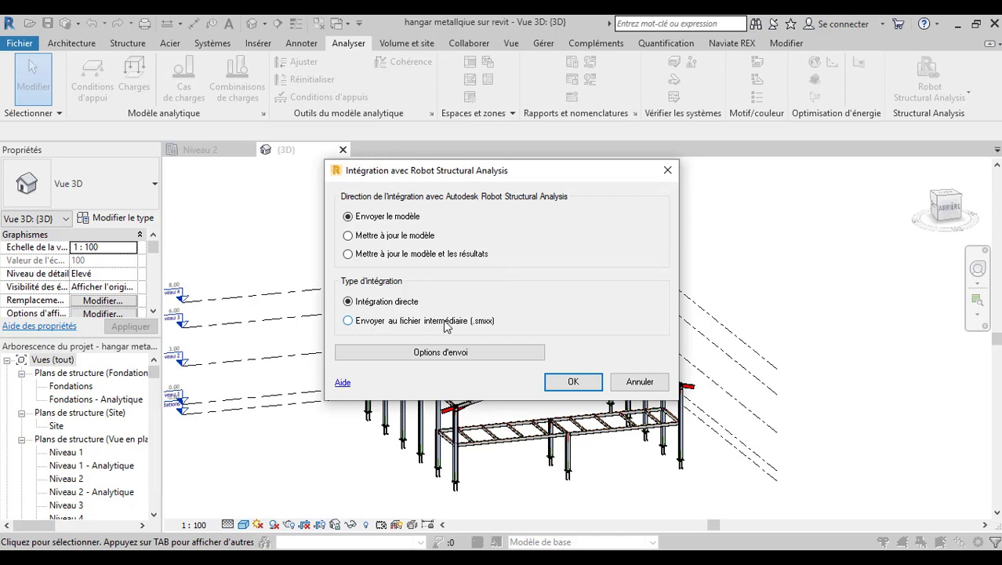
# - In the send options, include the steel connections (Assemblages acier) and use DL1 as the self-weight case
pyautogui.click(443, 353)
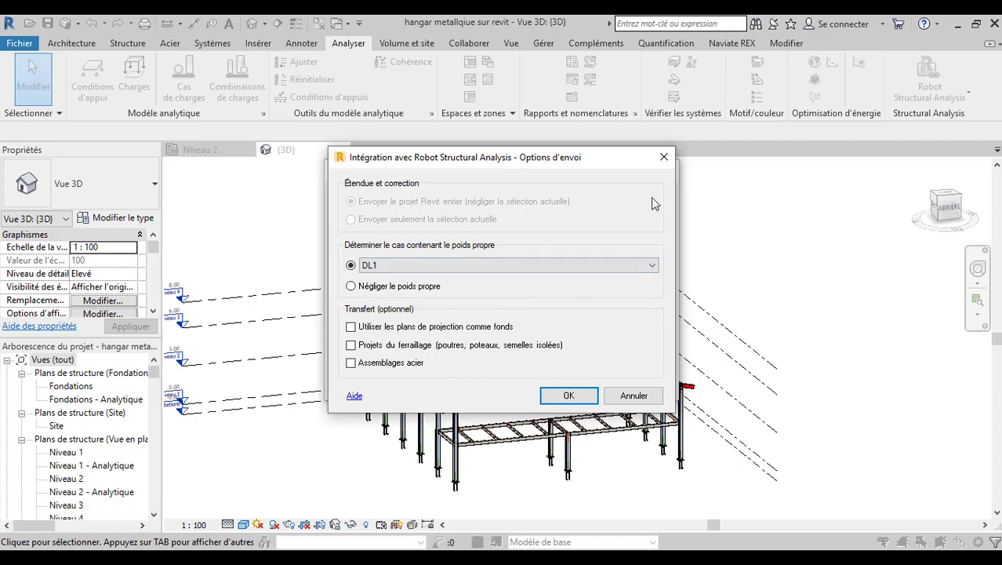
pyautogui.click(351, 363)
pyautogui.click(370, 265)
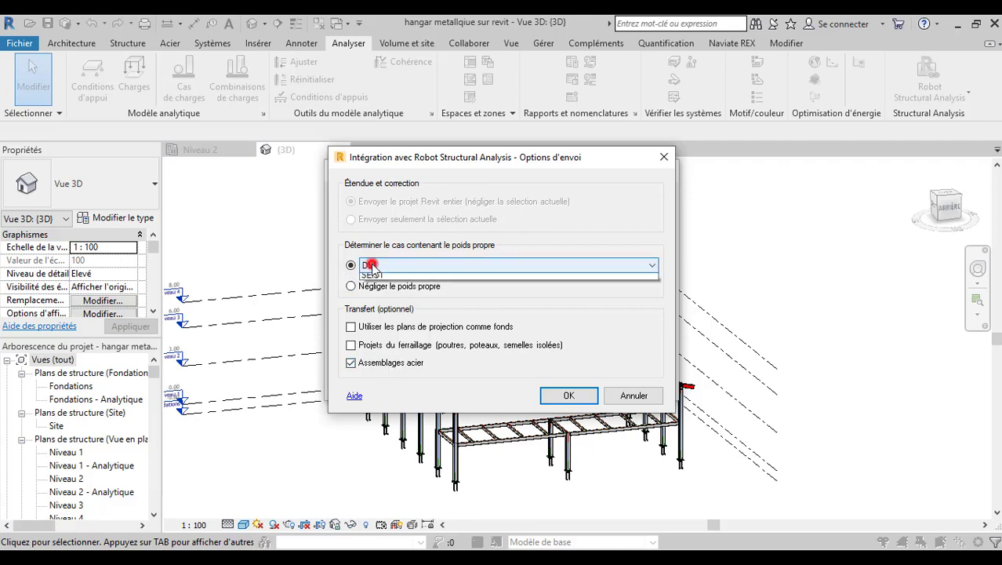
pyautogui.click(389, 274)
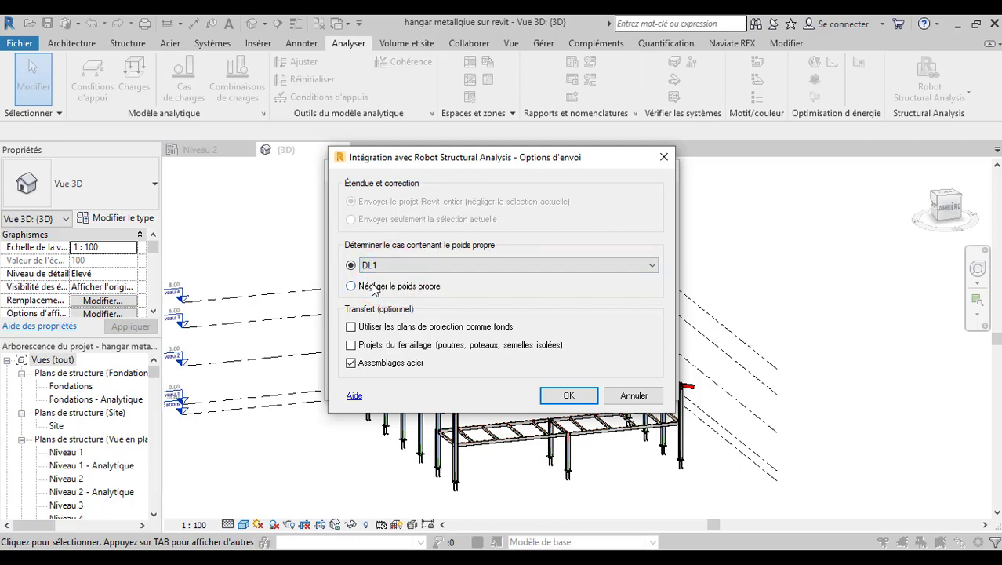
pyautogui.click(425, 264)
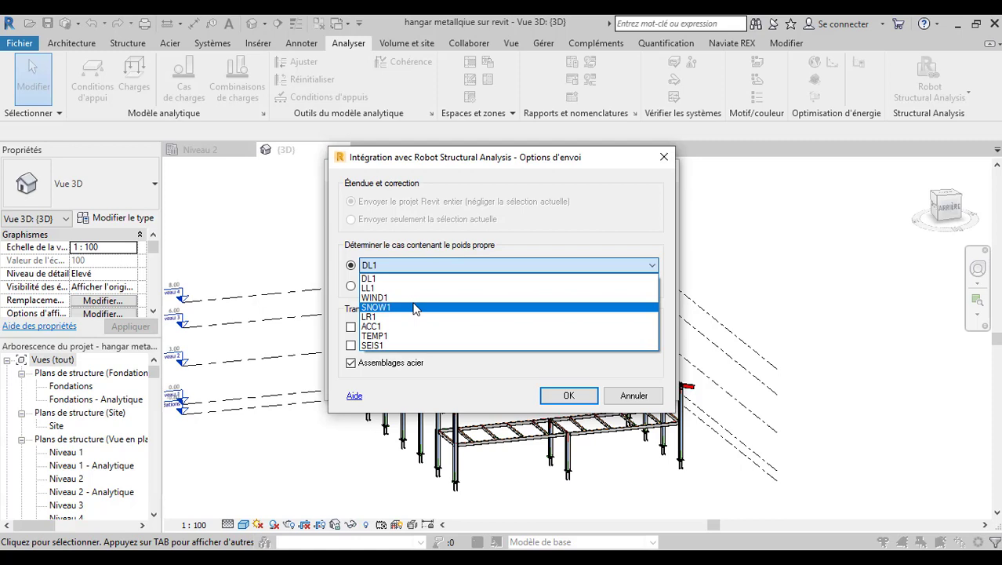
pyautogui.click(381, 265)
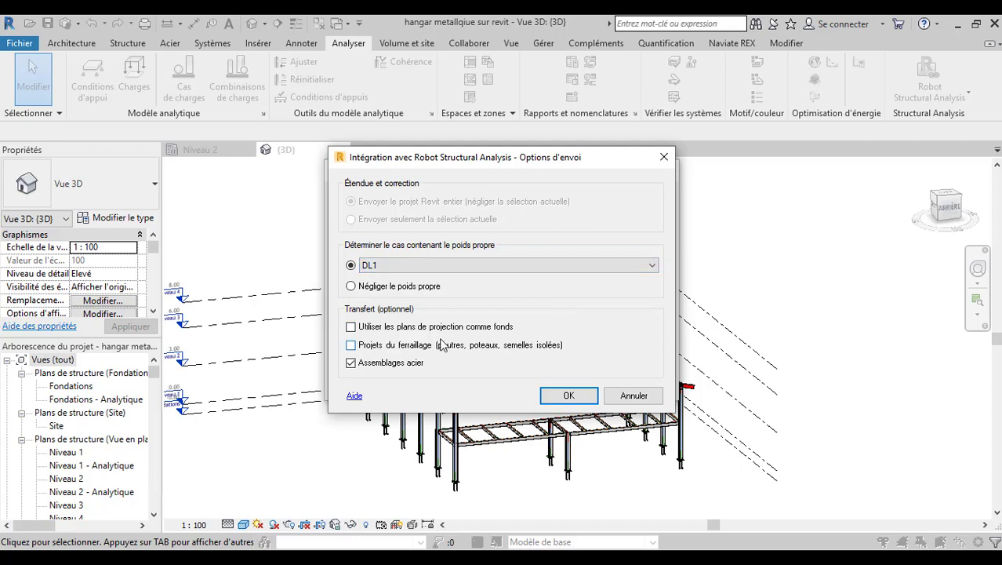
pyautogui.click(567, 398)
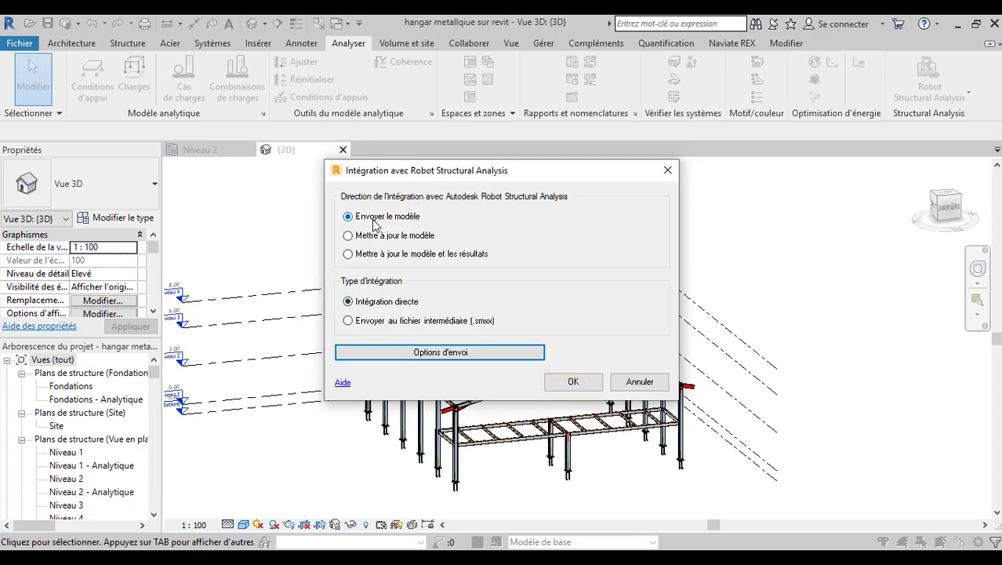
# - Send the model to Robot Structural Analysis by direct integration and decline to view the message list
pyautogui.click(575, 386)
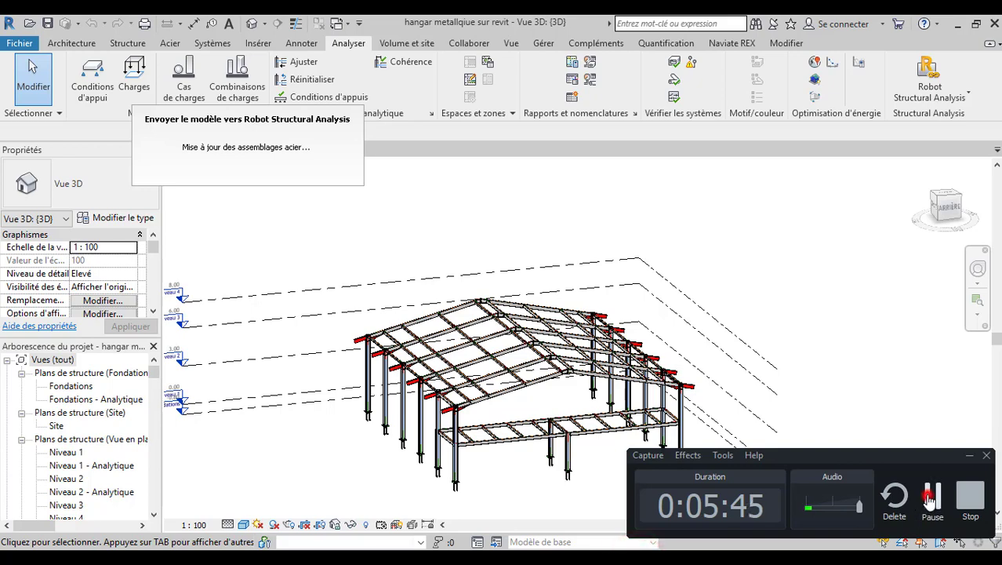
pyautogui.click(928, 494)
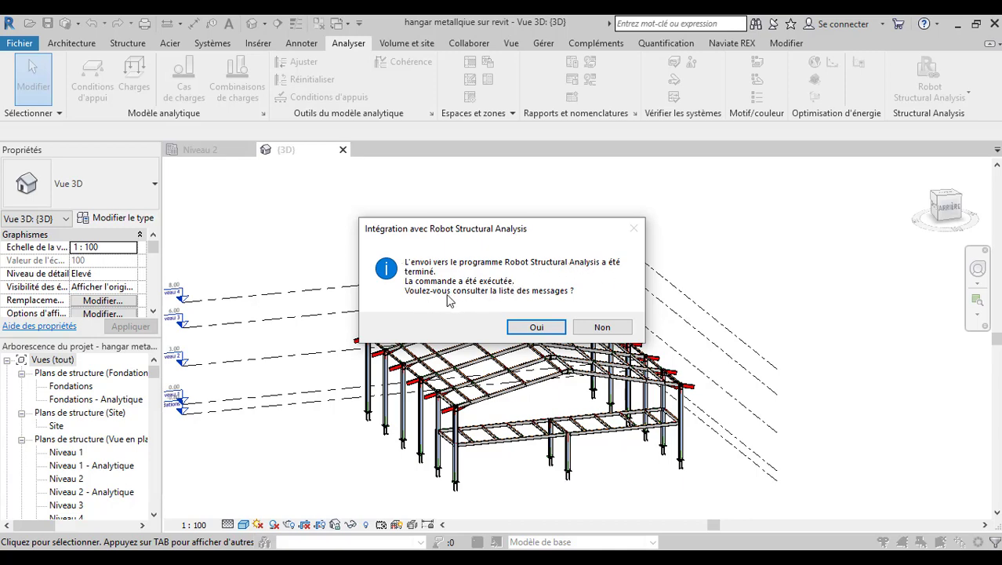
pyautogui.click(588, 330)
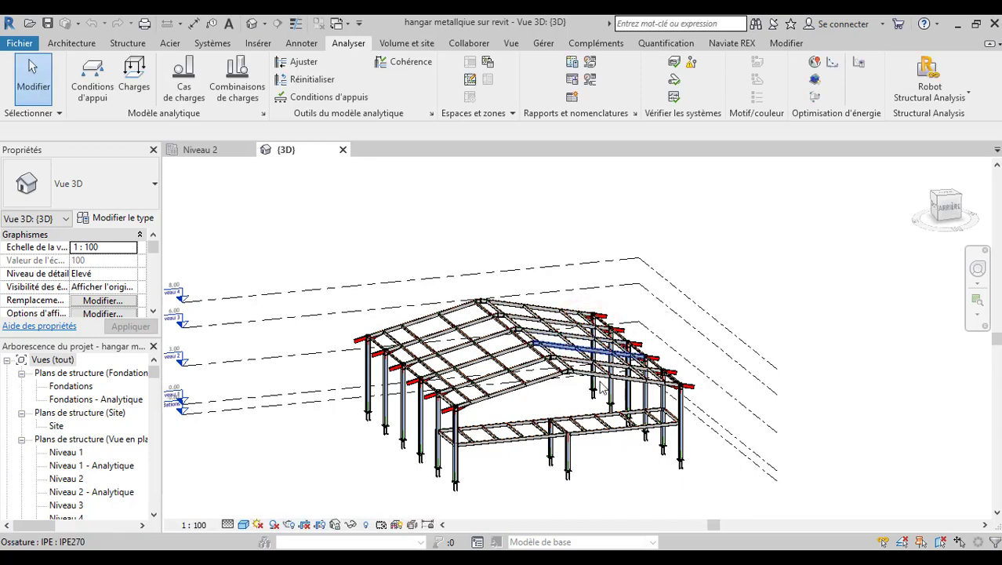
# - Switch to Robot Structural Analysis and review the transferred construction lines along X, Y and Z
pyautogui.click(562, 555)
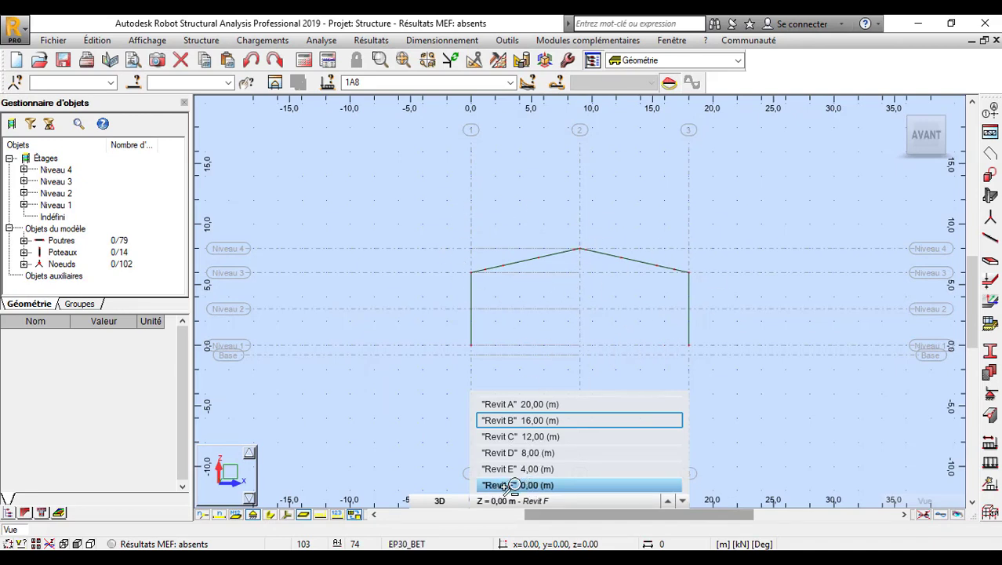
pyautogui.click(990, 113)
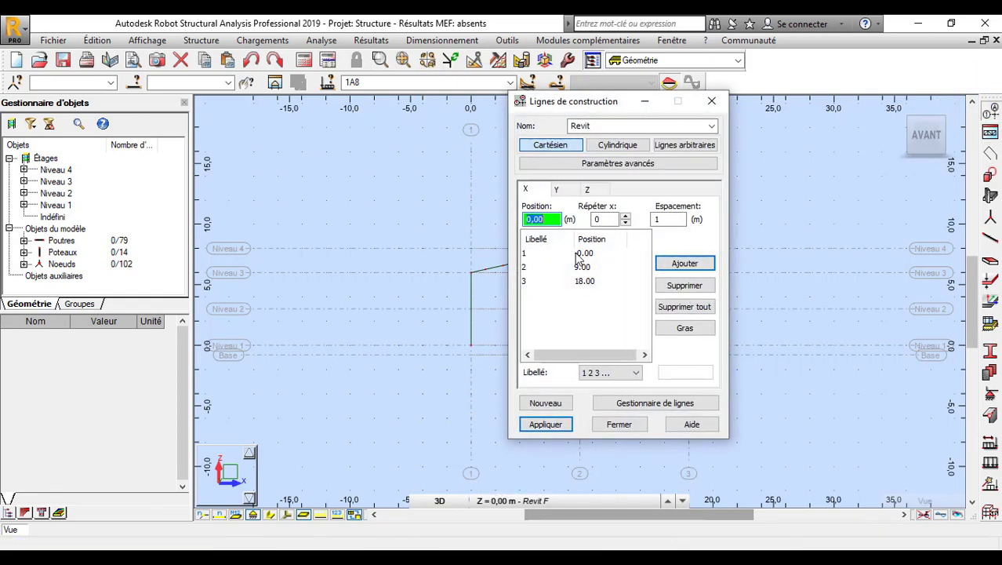
pyautogui.click(570, 192)
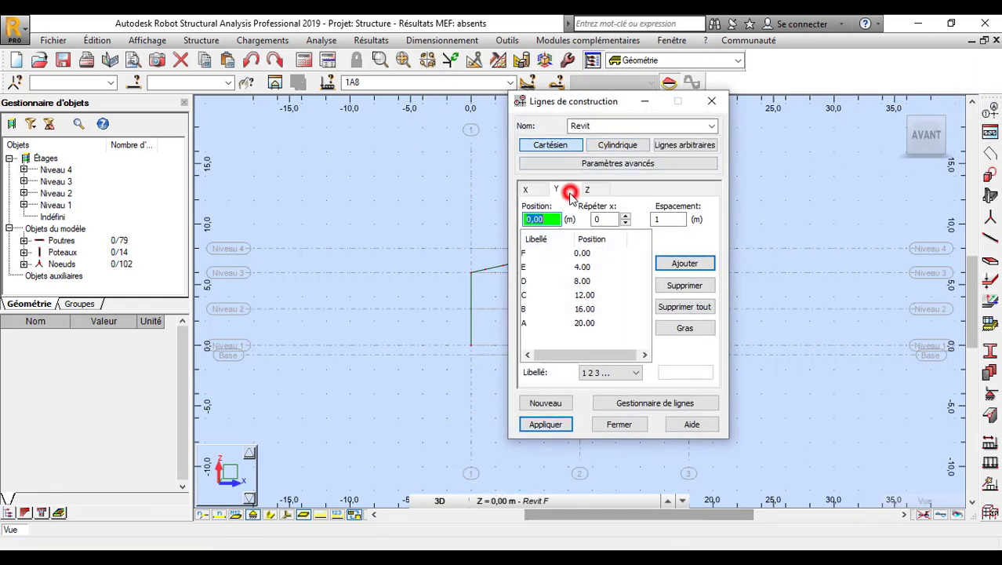
pyautogui.click(587, 190)
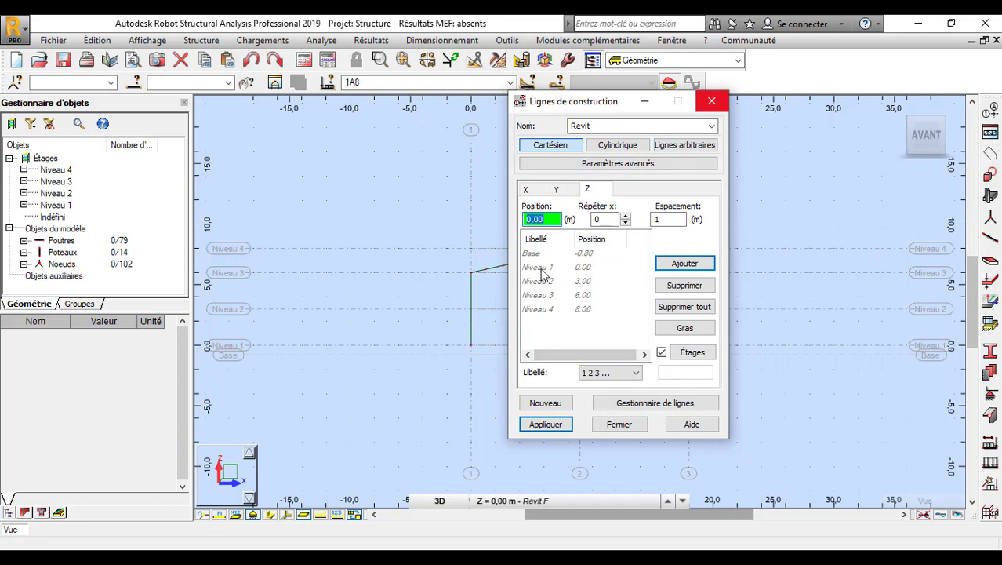
pyautogui.click(712, 100)
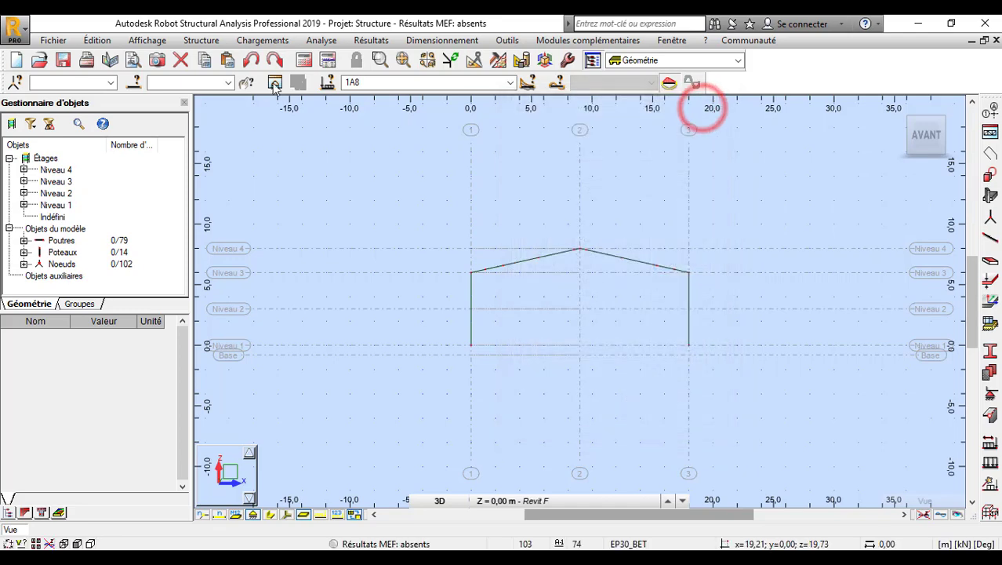
# - Review the storey definitions of the transferred structure and close them without changes
pyautogui.click(218, 43)
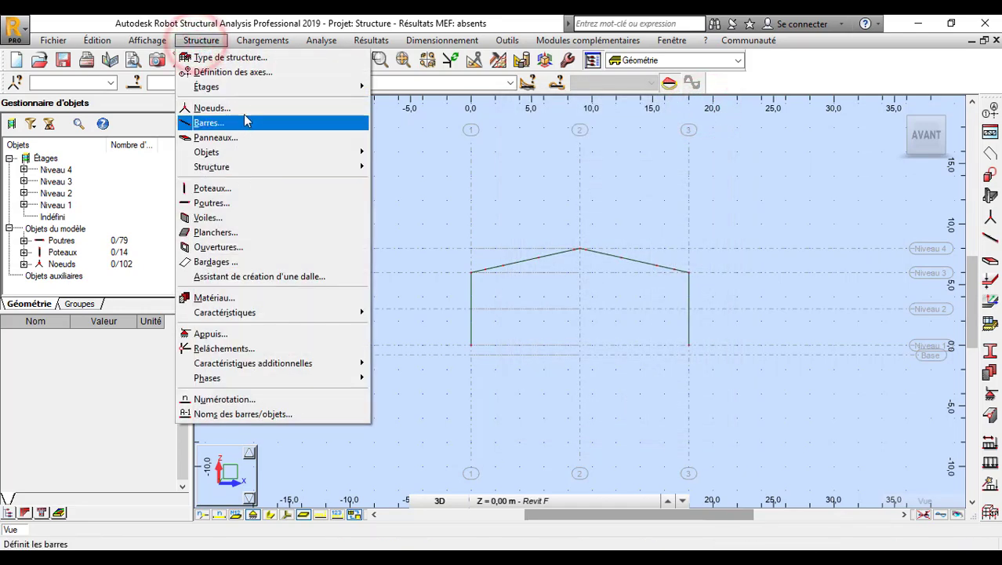
pyautogui.click(242, 87)
pyautogui.click(433, 94)
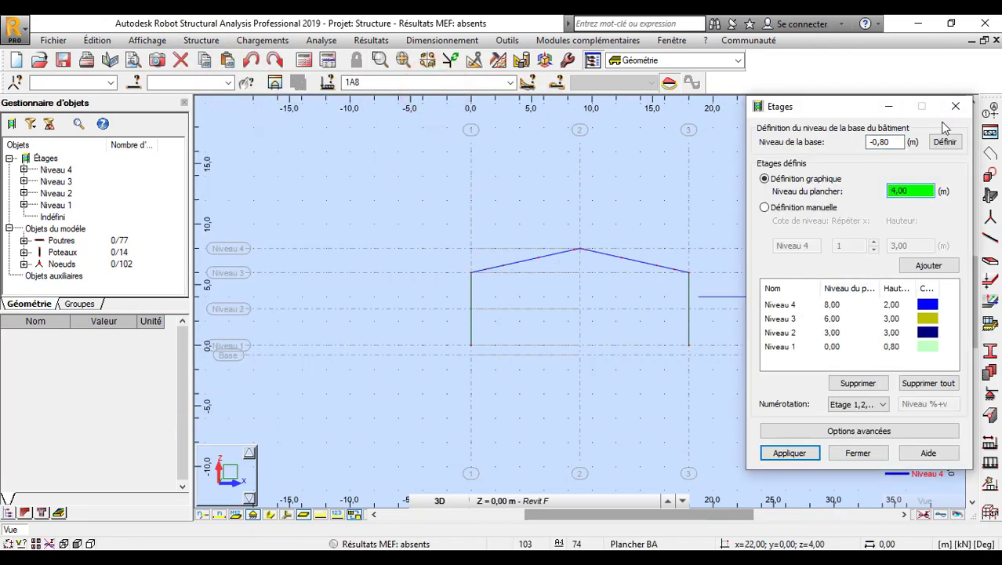
pyautogui.click(954, 107)
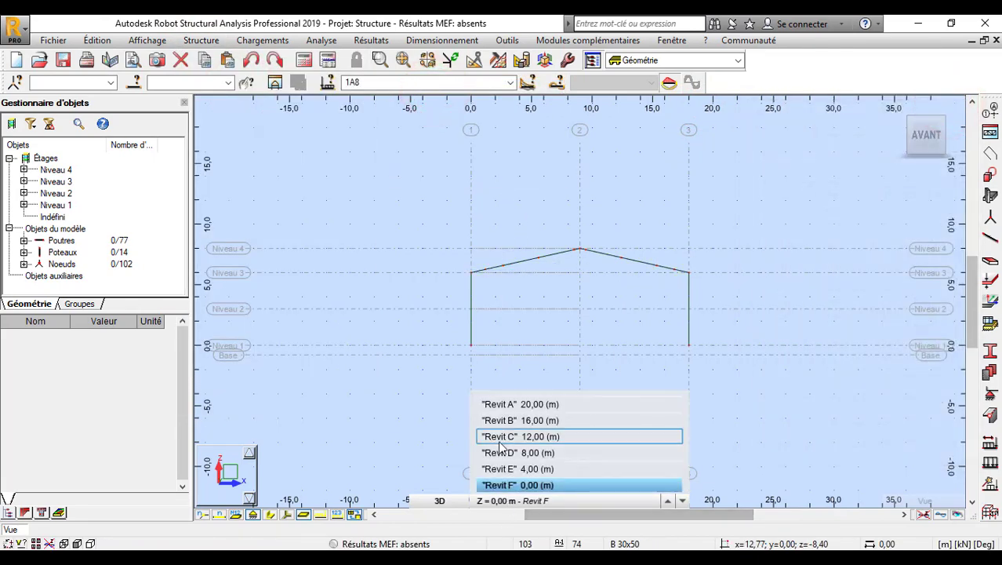
# - Display the bars with their section shapes and show the whole structure in 3D
pyautogui.click(521, 195)
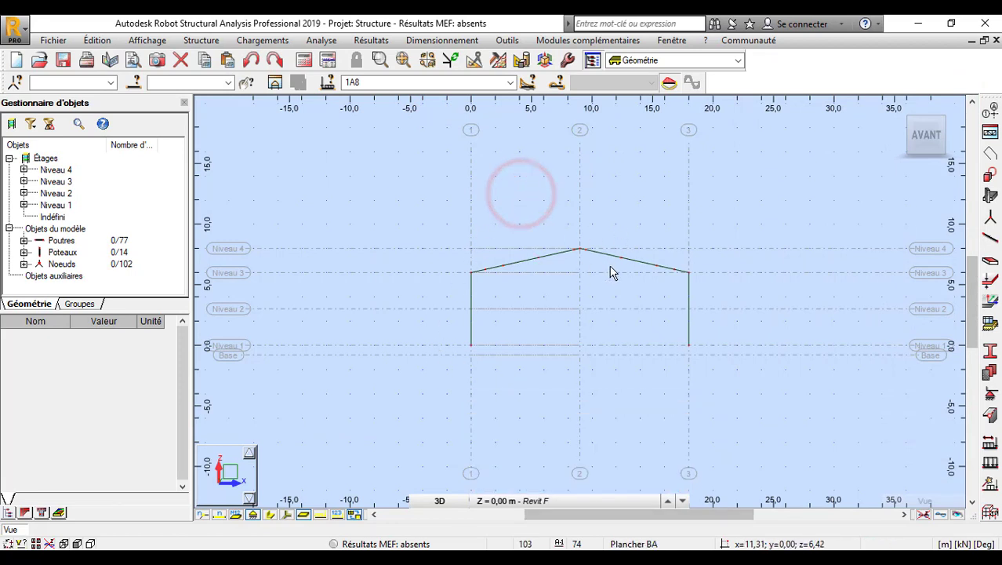
pyautogui.click(269, 515)
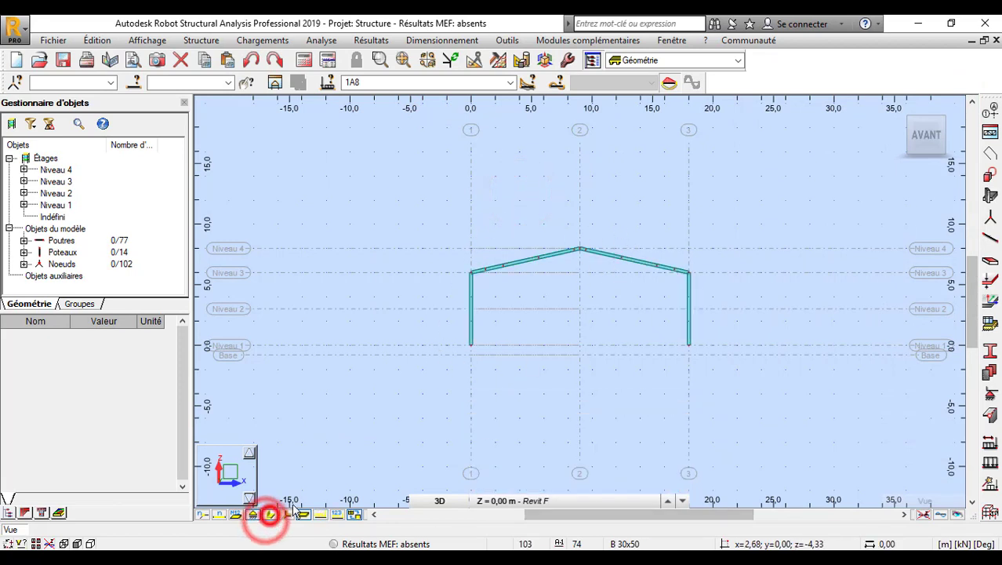
pyautogui.click(898, 105)
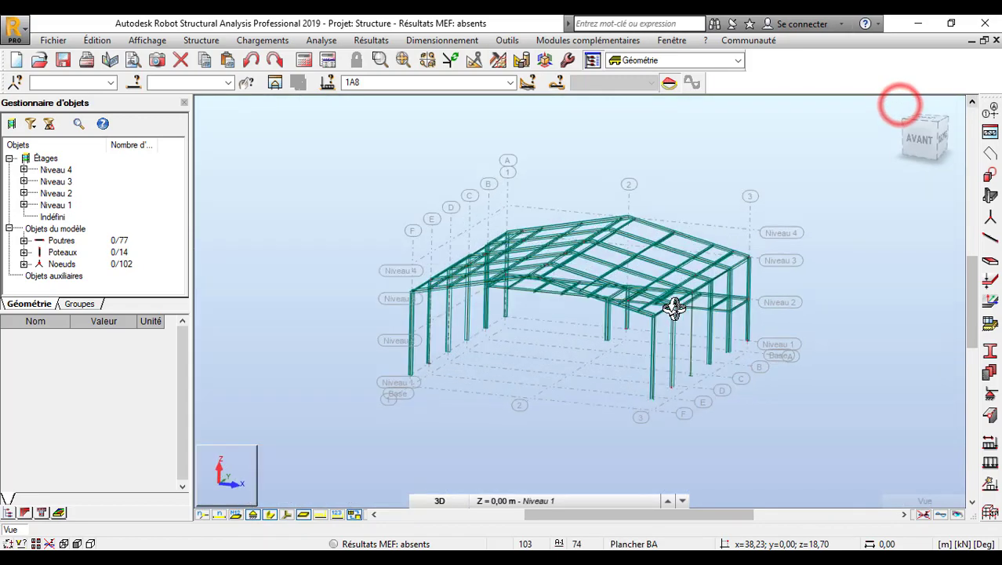
# - Inspect the transferred structure in 3D, checking the beam joints, roof framing, intermediate floor and column bases
pyautogui.scroll(8, 512, 288)
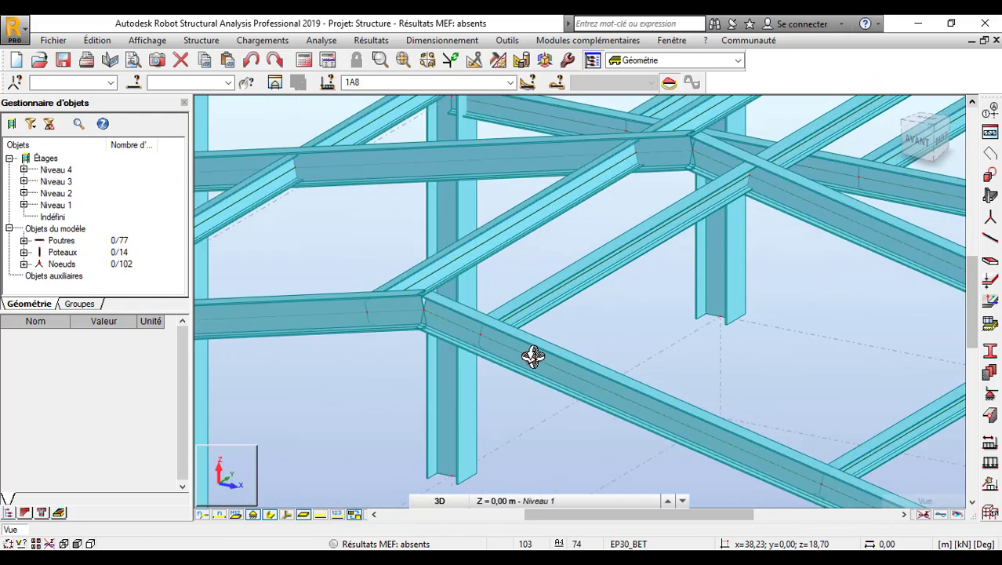
pyautogui.moveTo(530, 360); pyautogui.dragTo(555, 338)
pyautogui.scroll(7, 512, 280)
pyautogui.moveTo(505, 273); pyautogui.dragTo(527, 287)
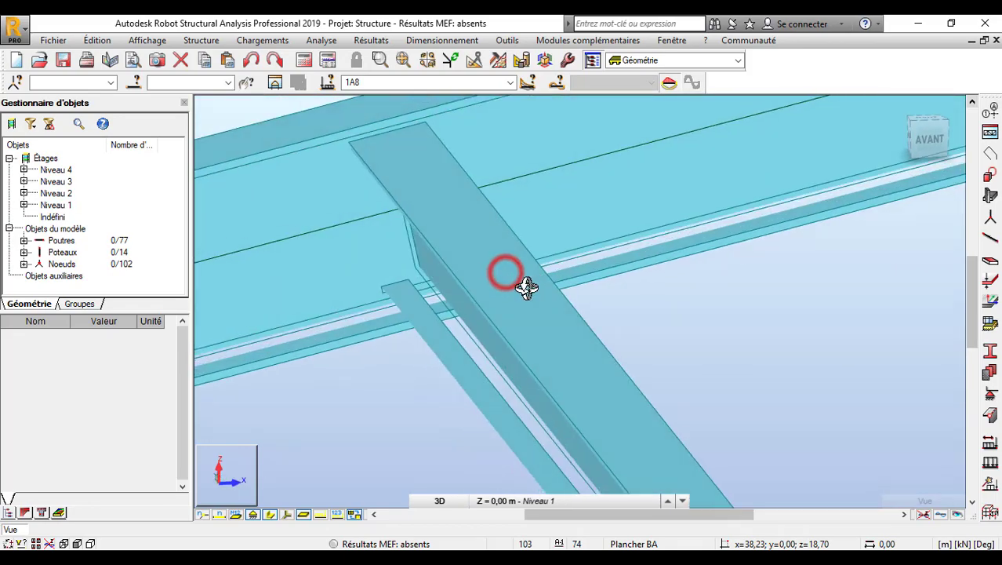
pyautogui.scroll(-3, 519, 277)
pyautogui.scroll(-12, 519, 277)
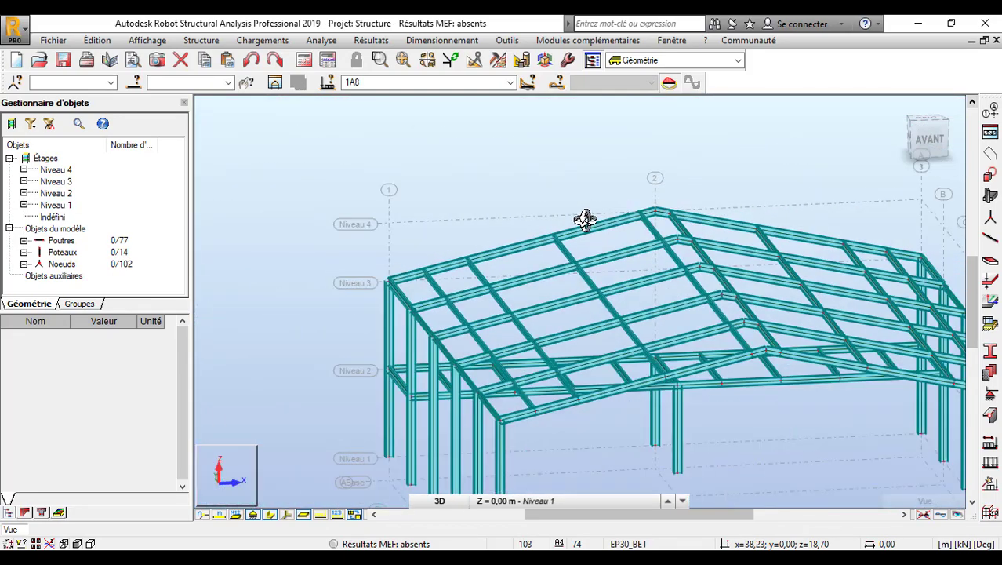
pyautogui.moveTo(555, 407); pyautogui.dragTo(540, 356)
pyautogui.scroll(-2, 539, 356)
pyautogui.scroll(5, 463, 407)
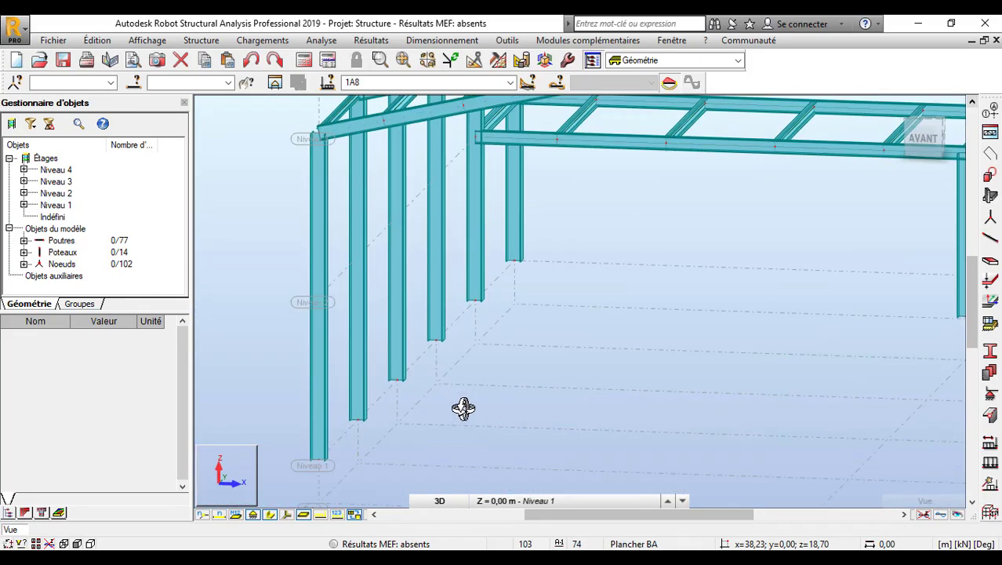
pyautogui.scroll(1, 437, 345)
pyautogui.scroll(2, 439, 348)
pyautogui.scroll(-8, 440, 349)
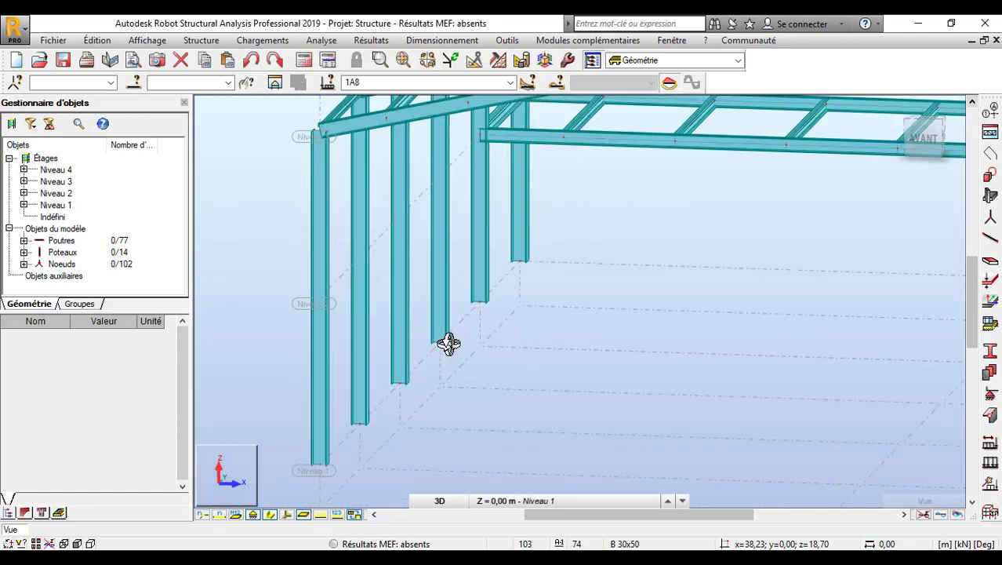
pyautogui.moveTo(535, 343); pyautogui.dragTo(569, 340)
pyautogui.scroll(-5, 568, 341)
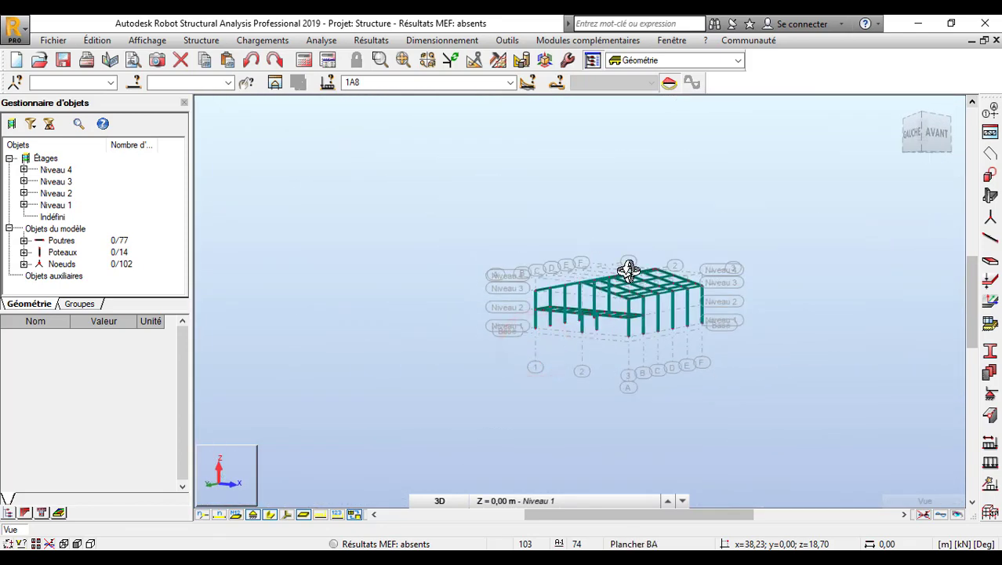
# - Examine the whole hangar frame in 3D from several directions, including the gable front and the roof framing
pyautogui.moveTo(631, 270); pyautogui.dragTo(596, 349)
pyautogui.scroll(4, 666, 356)
pyautogui.scroll(2, 665, 352)
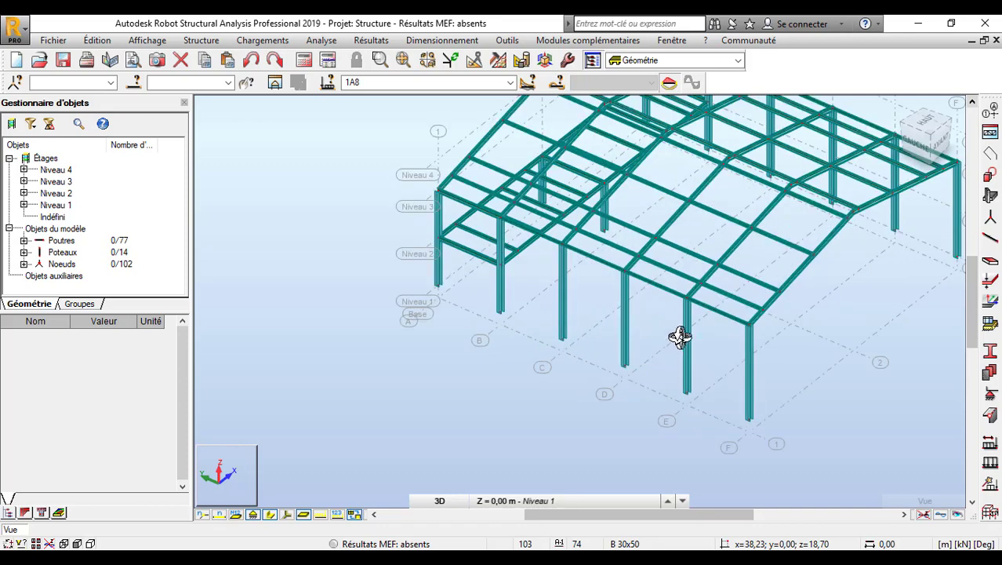
pyautogui.scroll(-2, 679, 335)
pyautogui.moveTo(774, 278); pyautogui.dragTo(765, 273)
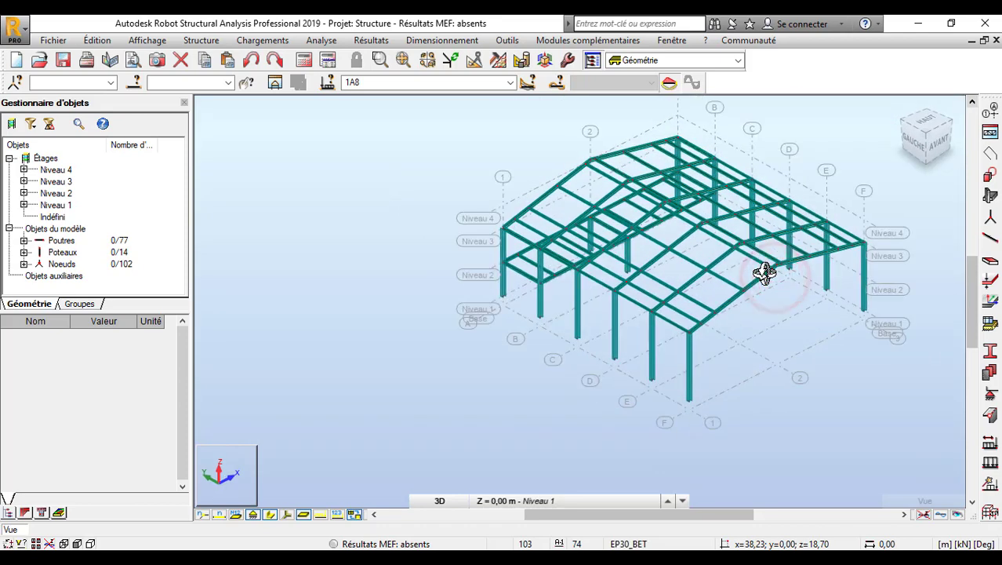
pyautogui.moveTo(655, 264); pyautogui.dragTo(678, 273)
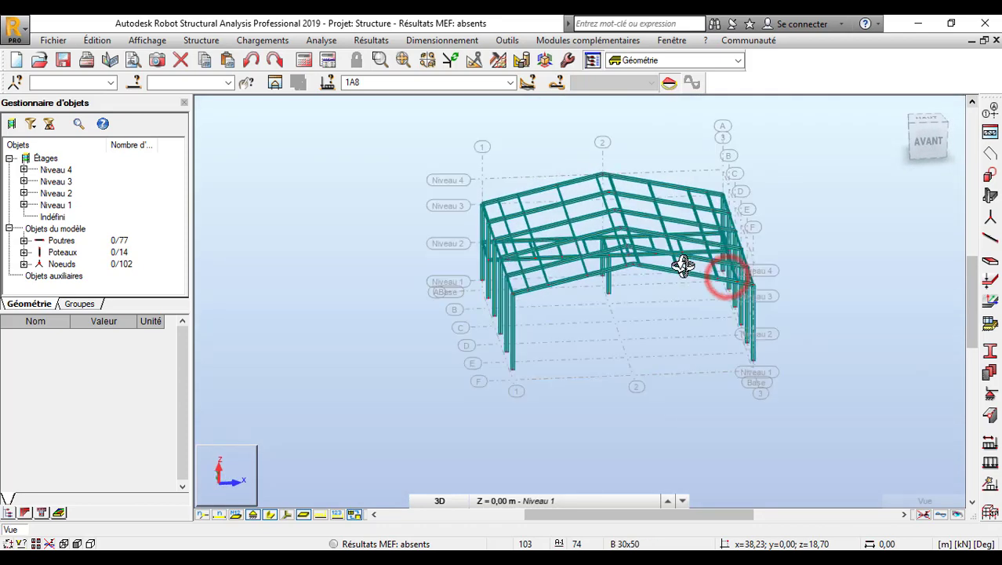
pyautogui.scroll(2, 548, 343)
pyautogui.scroll(-2, 518, 291)
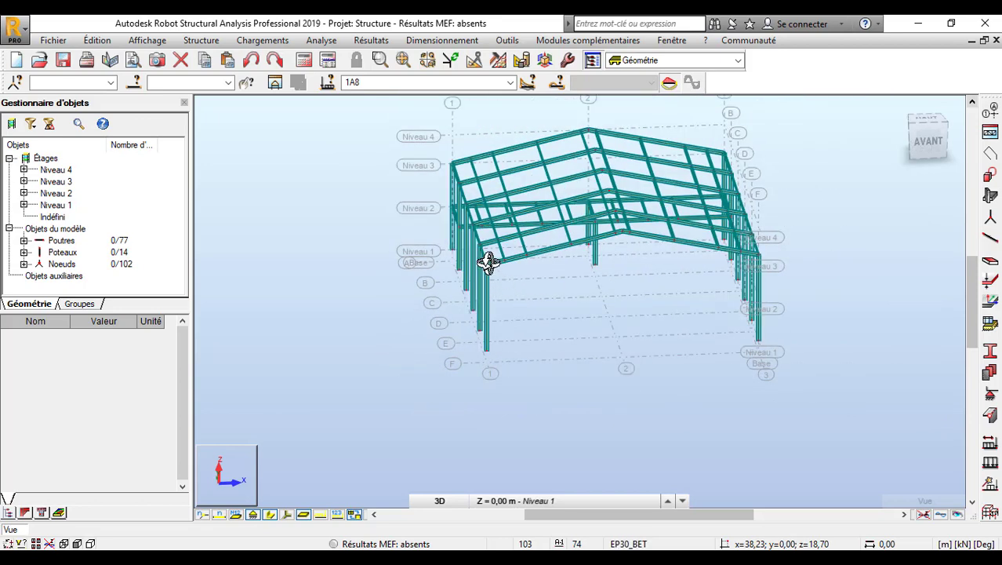
# - Examine the eave joints where the rafters and purlins meet the column heads, then the frame's front elevation
pyautogui.scroll(4, 488, 260)
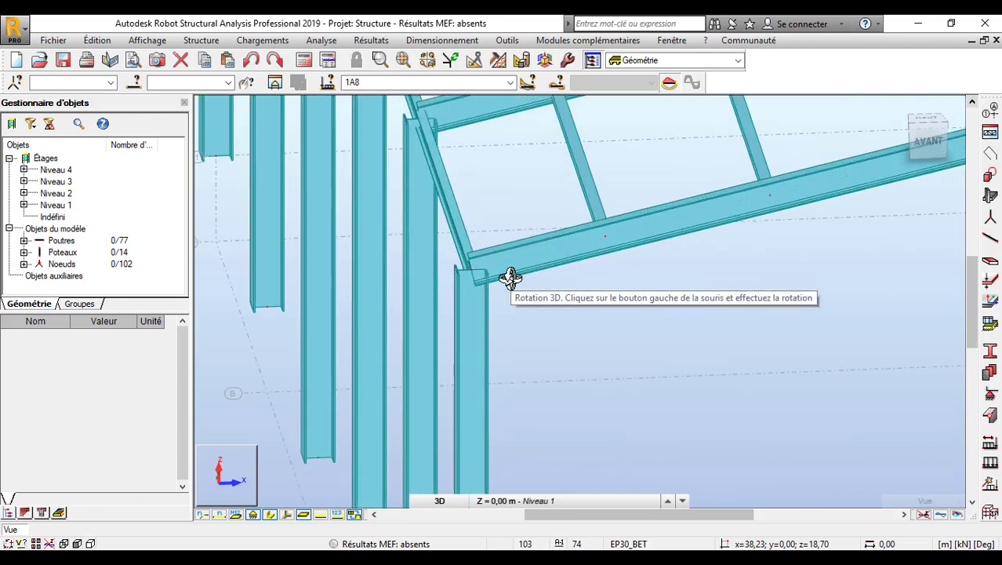
pyautogui.moveTo(473, 262); pyautogui.dragTo(451, 328)
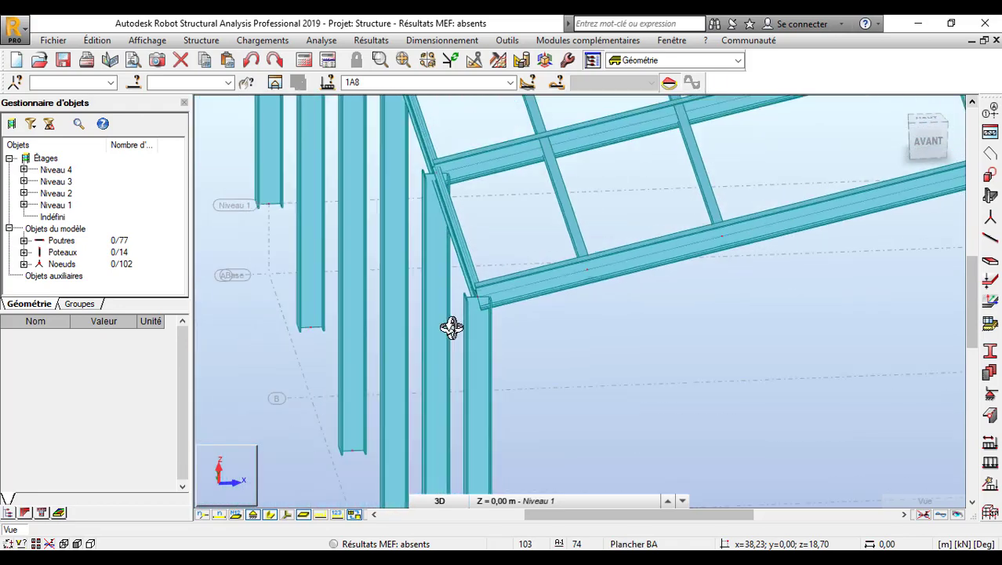
pyautogui.scroll(-5, 450, 328)
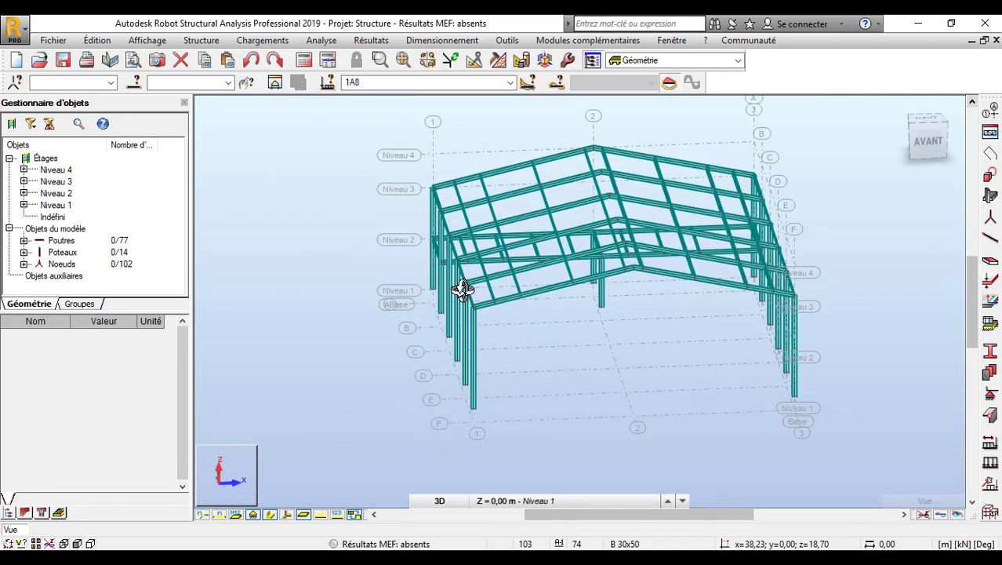
pyautogui.scroll(8, 462, 288)
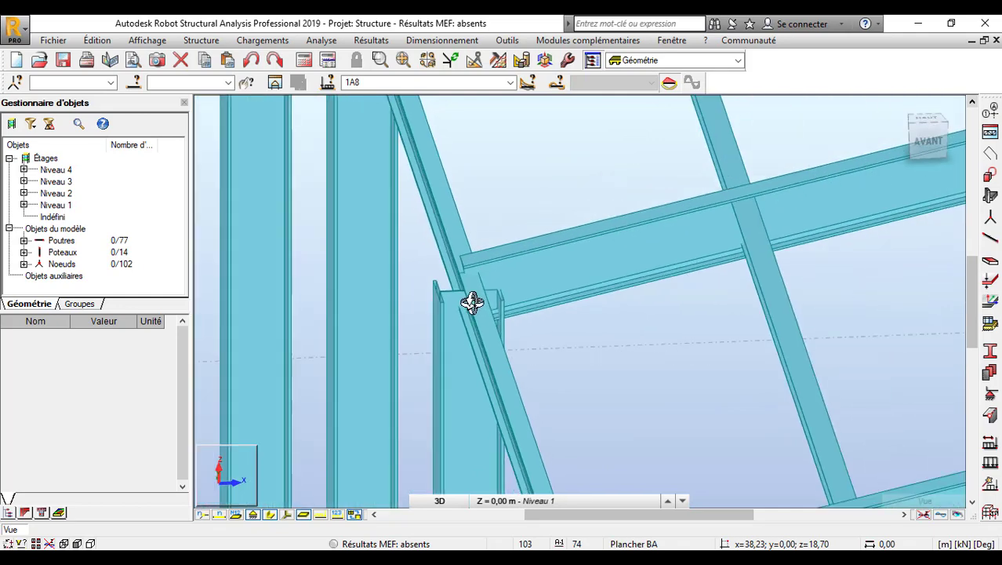
pyautogui.scroll(-2, 471, 303)
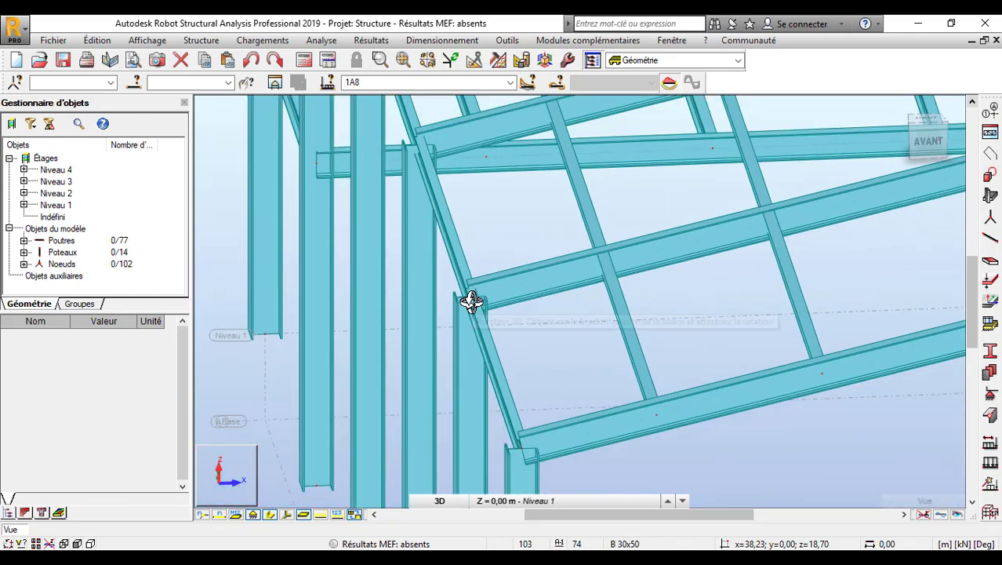
pyautogui.scroll(-2, 469, 285)
pyautogui.scroll(-5, 468, 283)
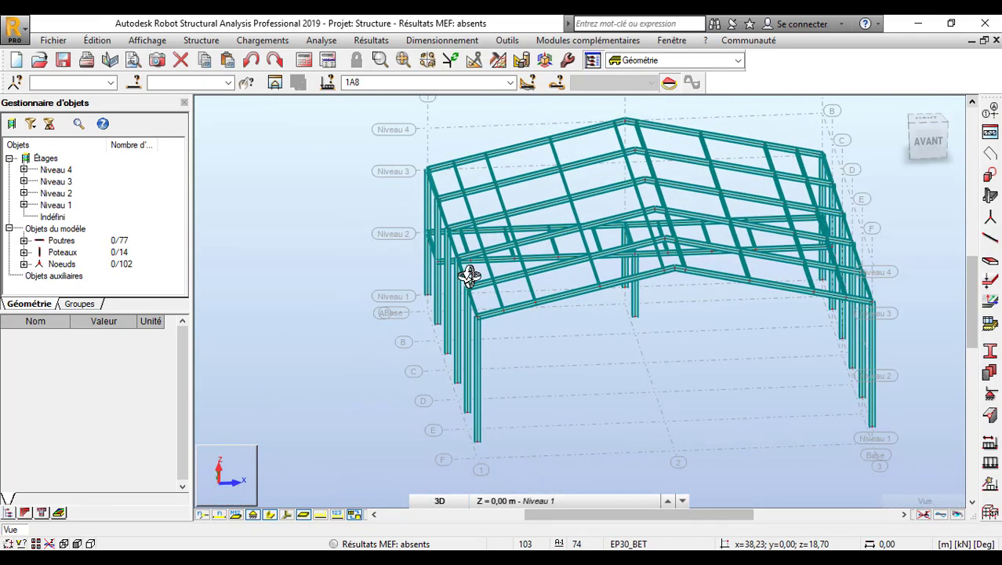
pyautogui.moveTo(696, 274); pyautogui.dragTo(691, 241)
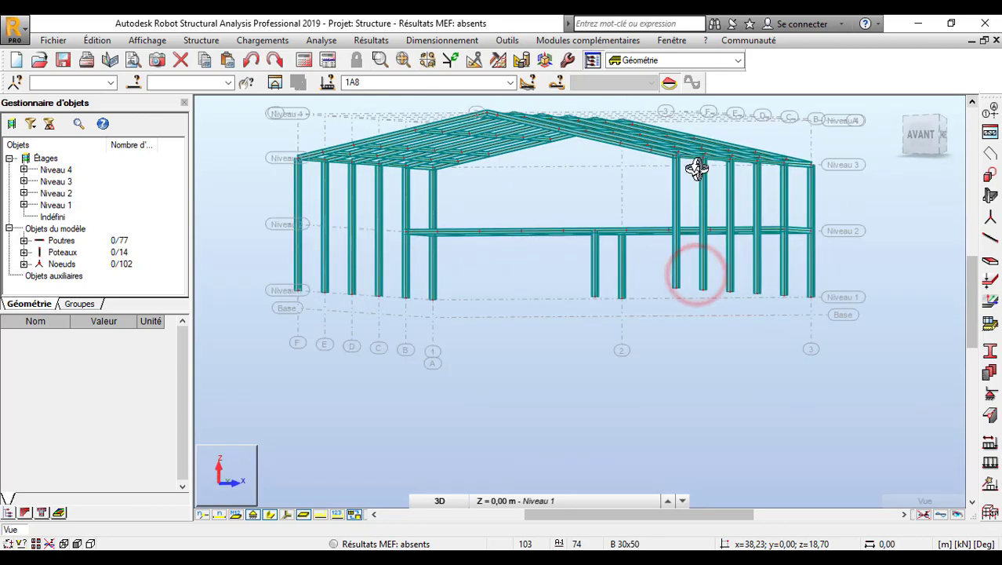
pyautogui.scroll(3, 685, 146)
pyautogui.scroll(2, 684, 146)
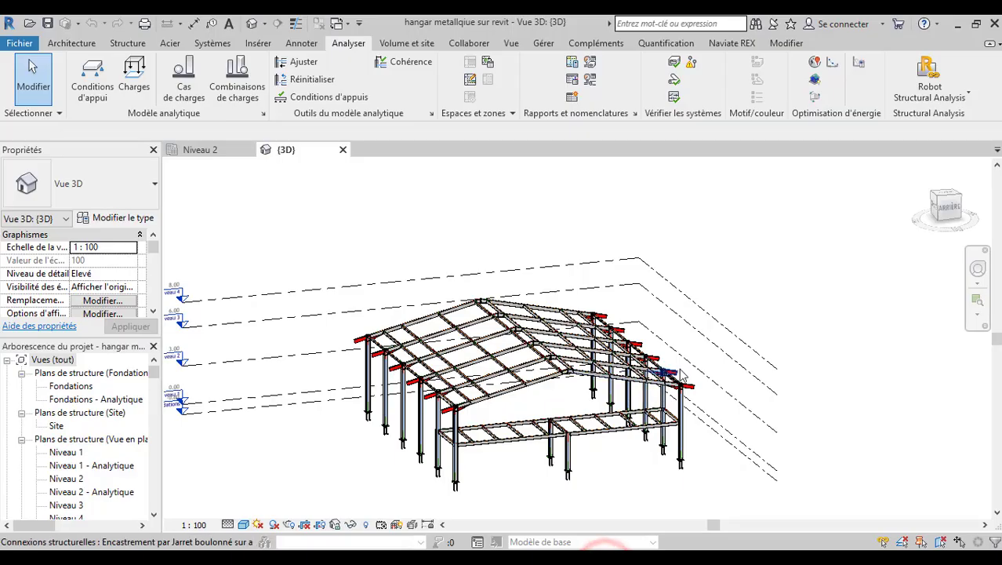
# - Switch to Revit and select the bolted haunch connection between the end column and rafter at the eave
pyautogui.scroll(5, 672, 436)
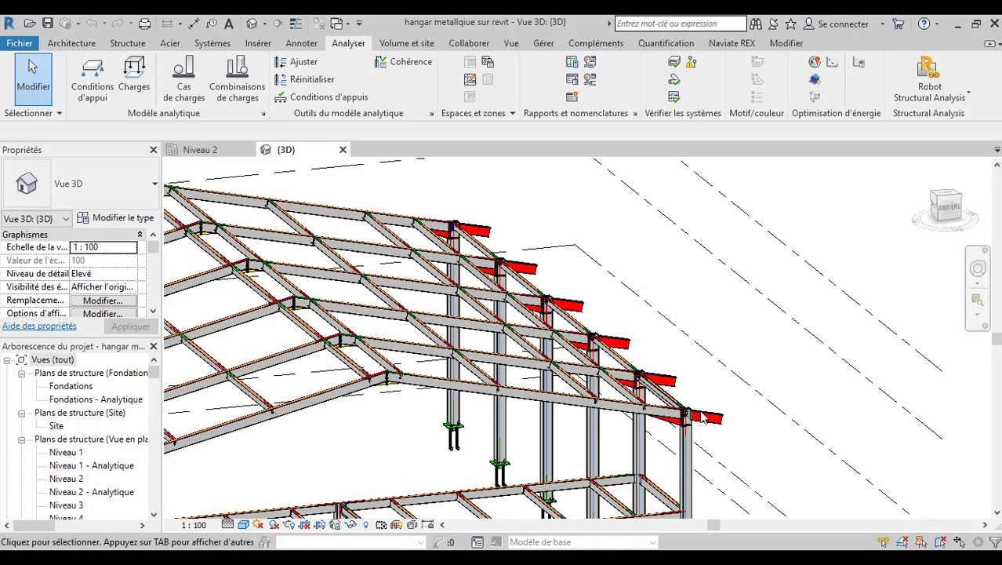
pyautogui.scroll(2, 672, 436)
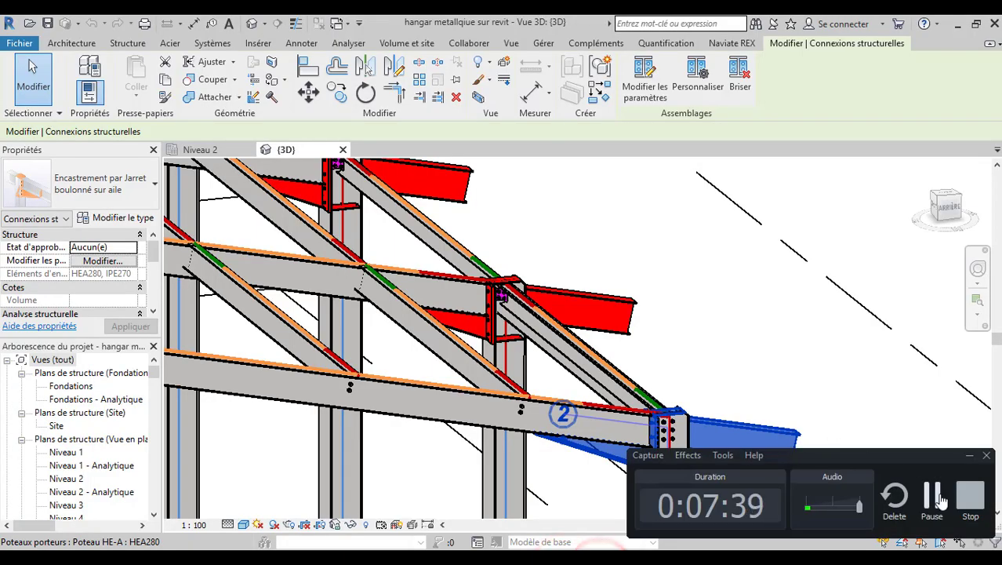
pyautogui.click(939, 492)
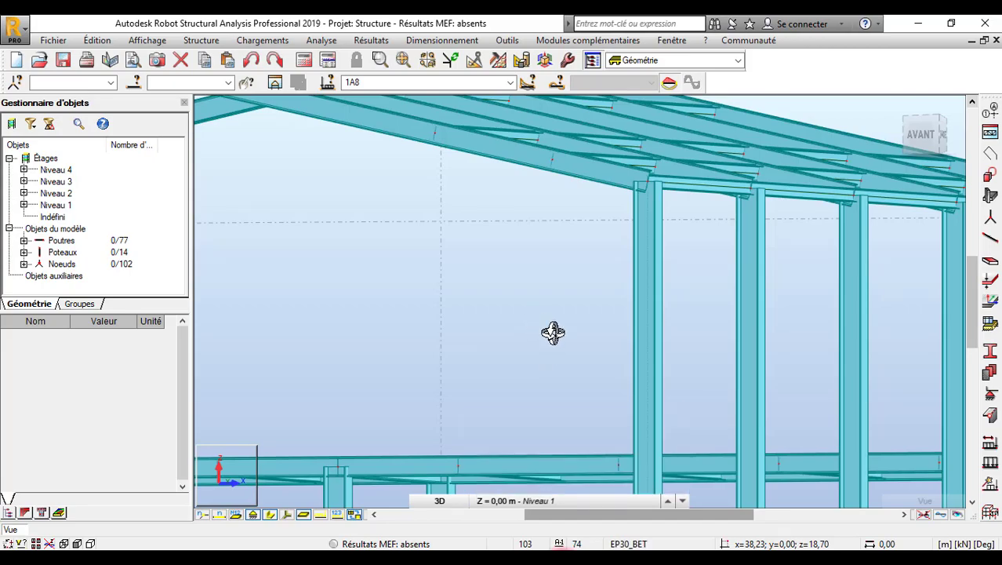
# - Switch to Robot Structural Analysis and turn off the section shapes to inspect the same eave joint as bar axes
pyautogui.moveTo(635, 247); pyautogui.dragTo(781, 291)
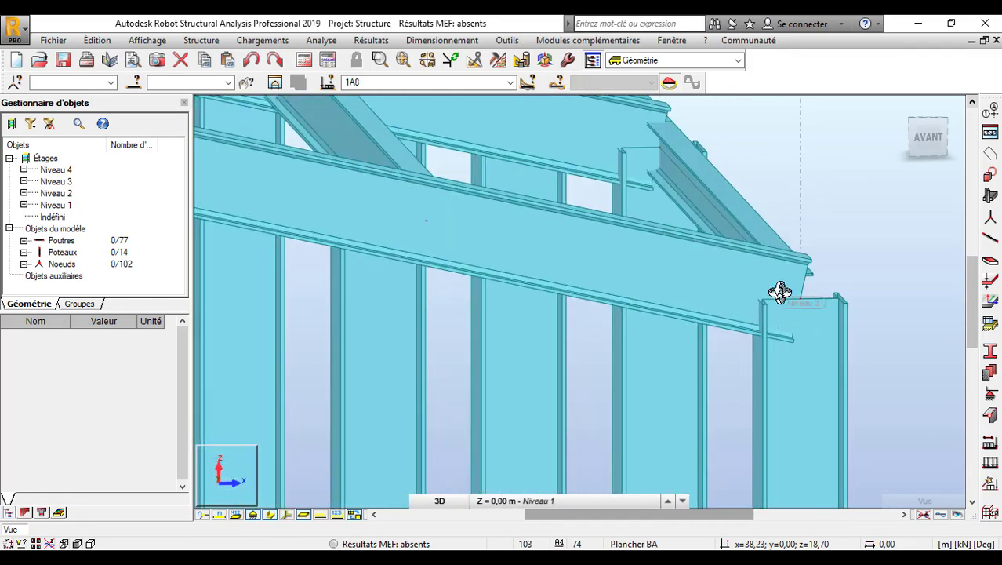
pyautogui.scroll(3, 801, 295)
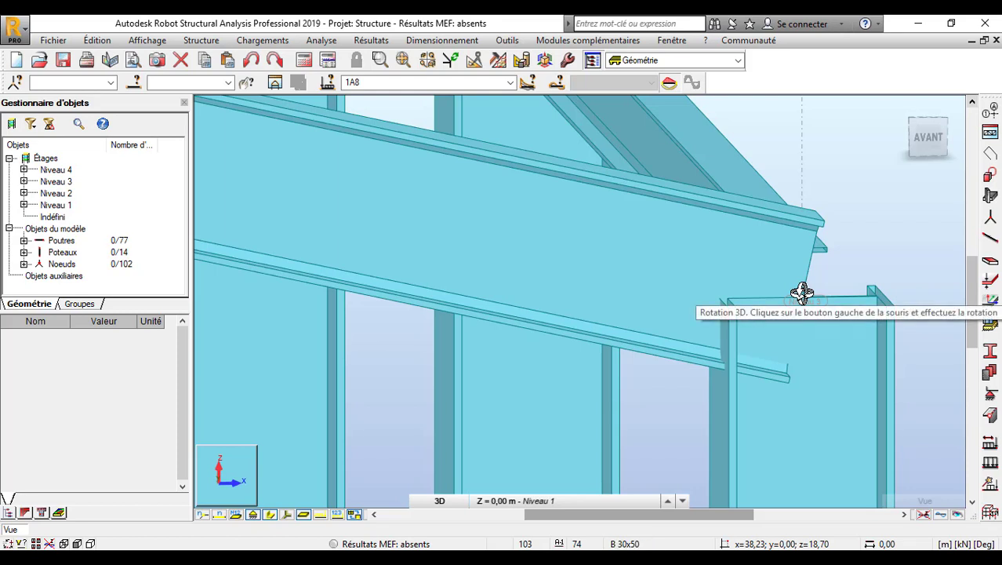
pyautogui.click(270, 514)
pyautogui.moveTo(783, 291); pyautogui.dragTo(876, 284, button='middle')
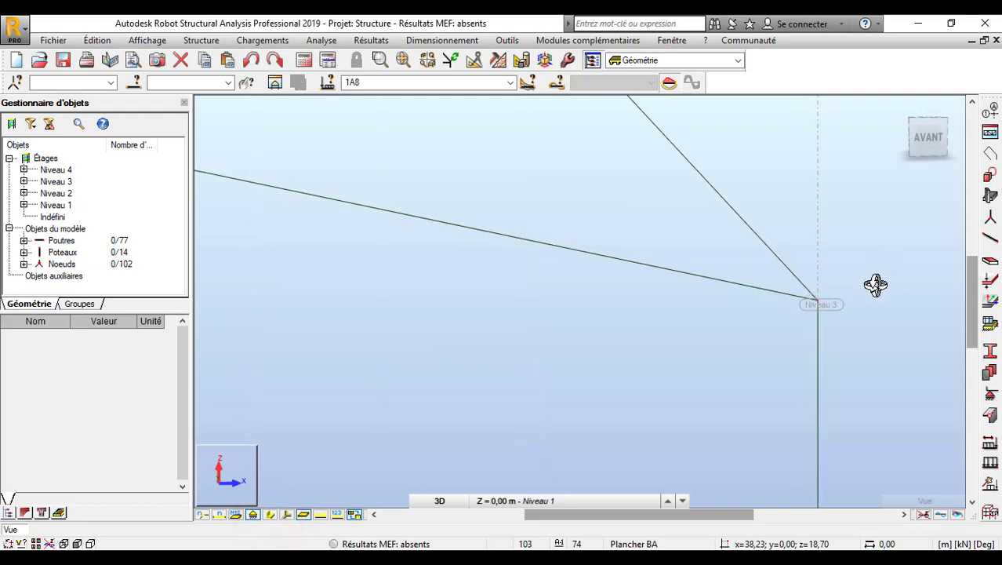
pyautogui.scroll(-6, 828, 311)
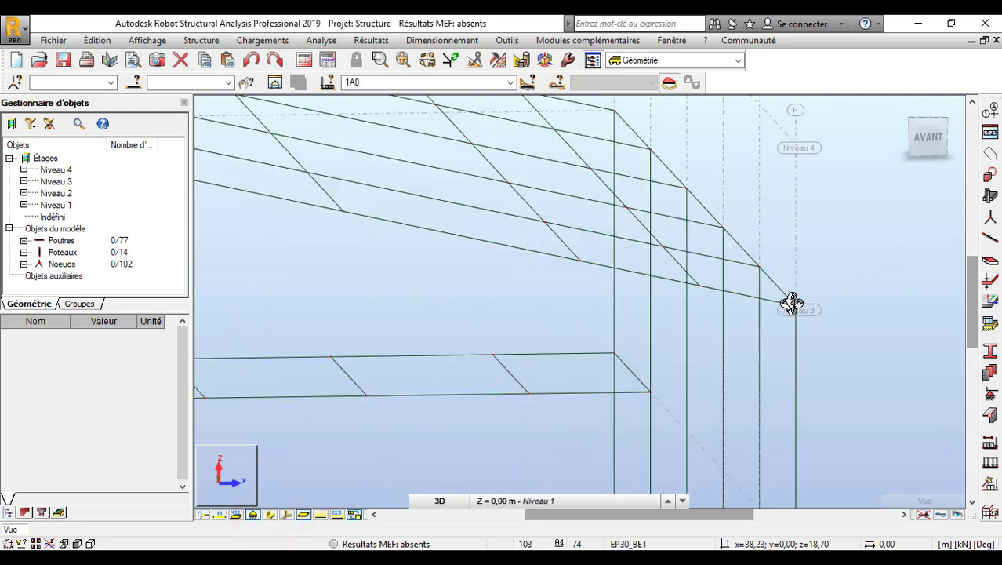
pyautogui.scroll(-4, 793, 304)
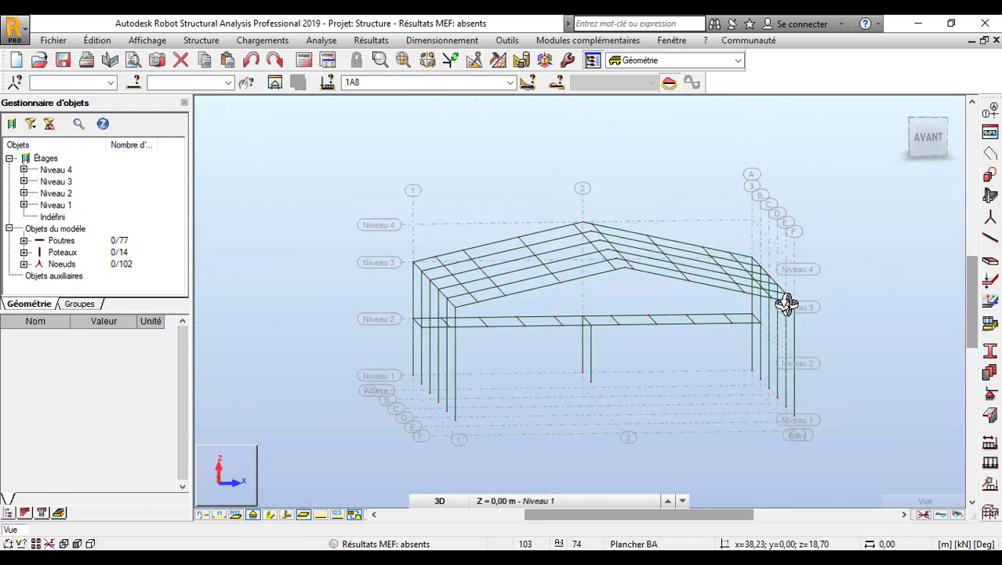
pyautogui.scroll(6, 791, 304)
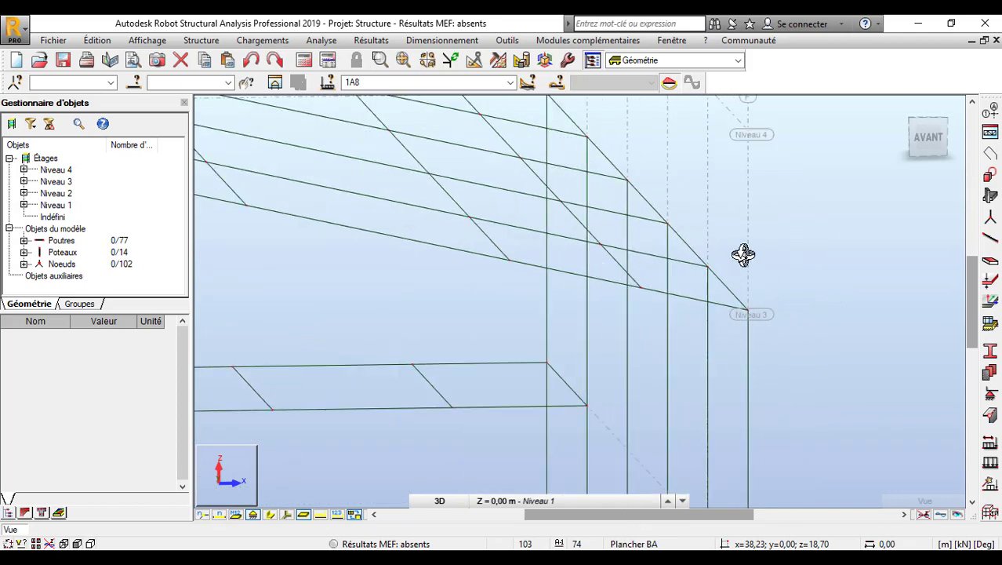
pyautogui.scroll(-2, 731, 290)
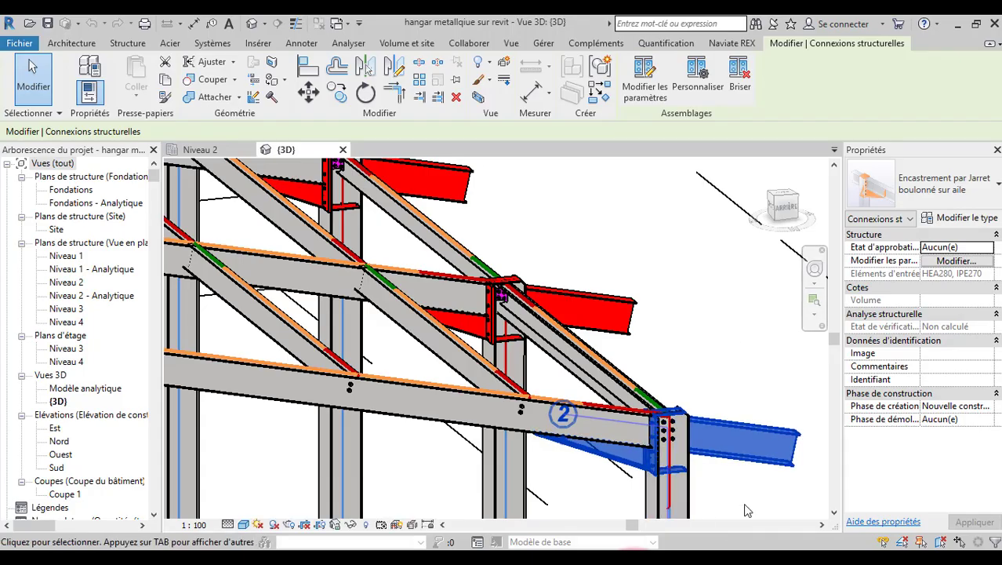
# - Switch to Revit and open the parameters of the bolted haunch connection at the end column's eave
pyautogui.scroll(-6, 643, 452)
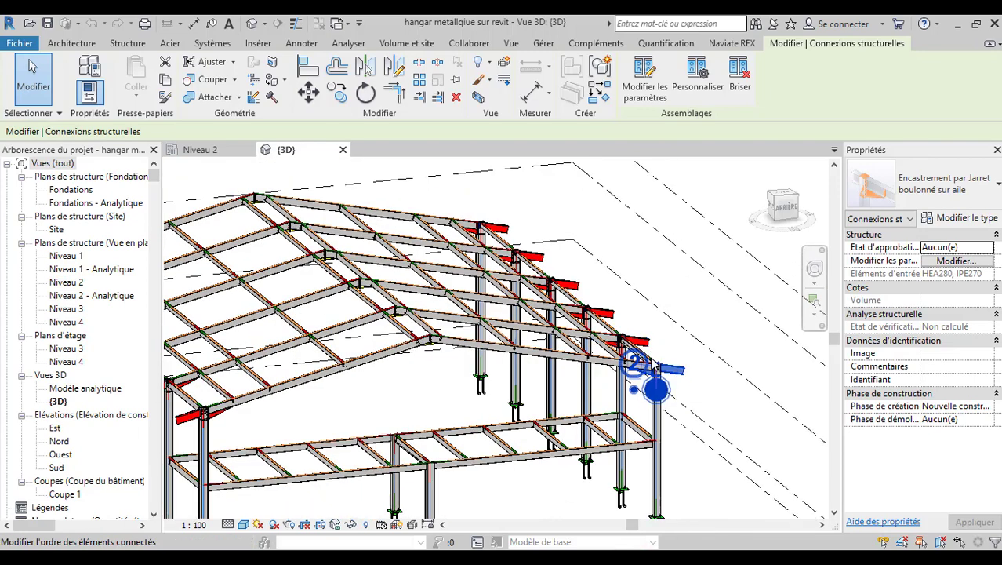
pyautogui.scroll(5, 664, 344)
pyautogui.scroll(2, 664, 343)
pyautogui.click(701, 369)
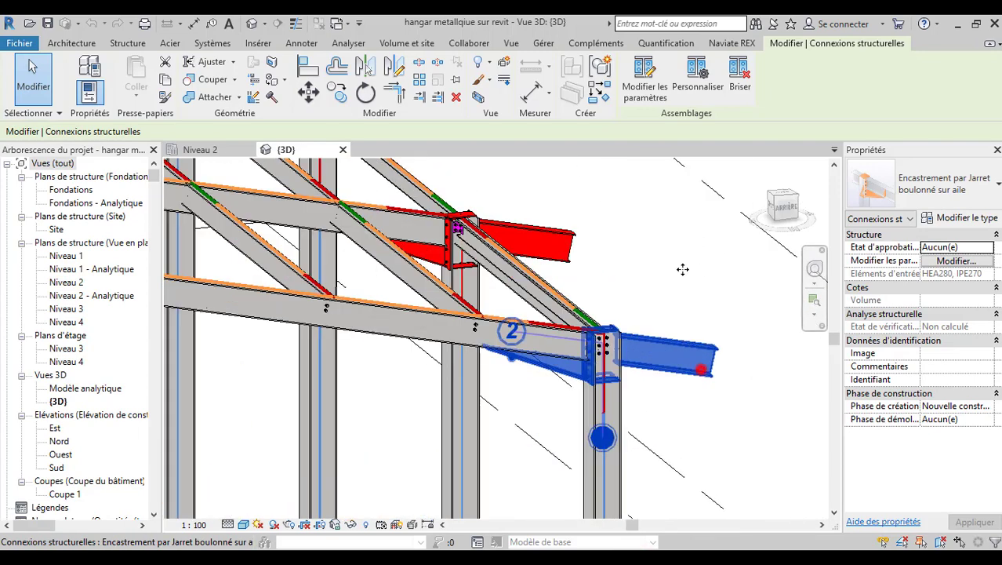
pyautogui.click(651, 95)
pyautogui.click(649, 91)
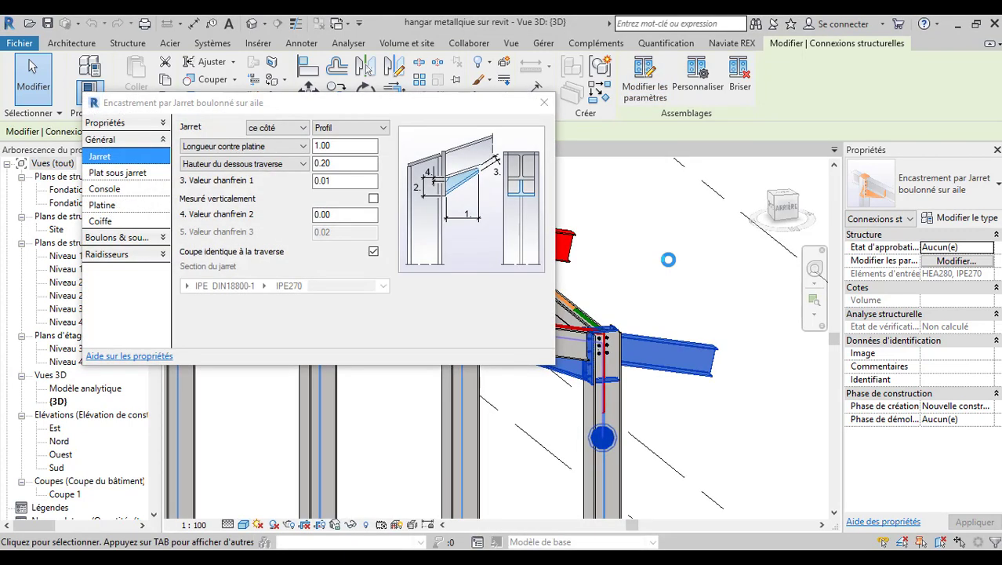
# - Show the haunch connection's code verification settings, then look at the corresponding node in Robot Structural Analysis
pyautogui.click(162, 144)
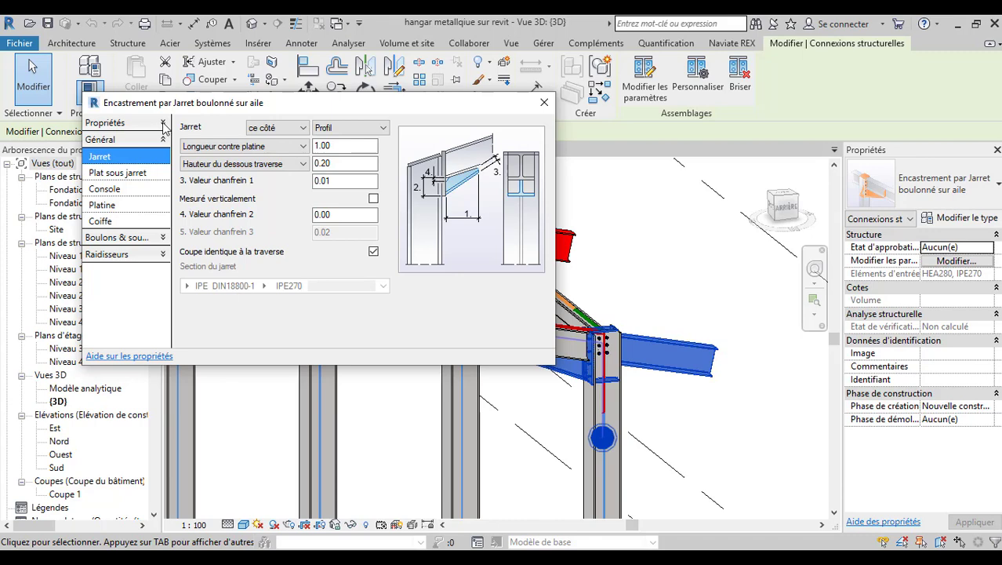
pyautogui.click(163, 124)
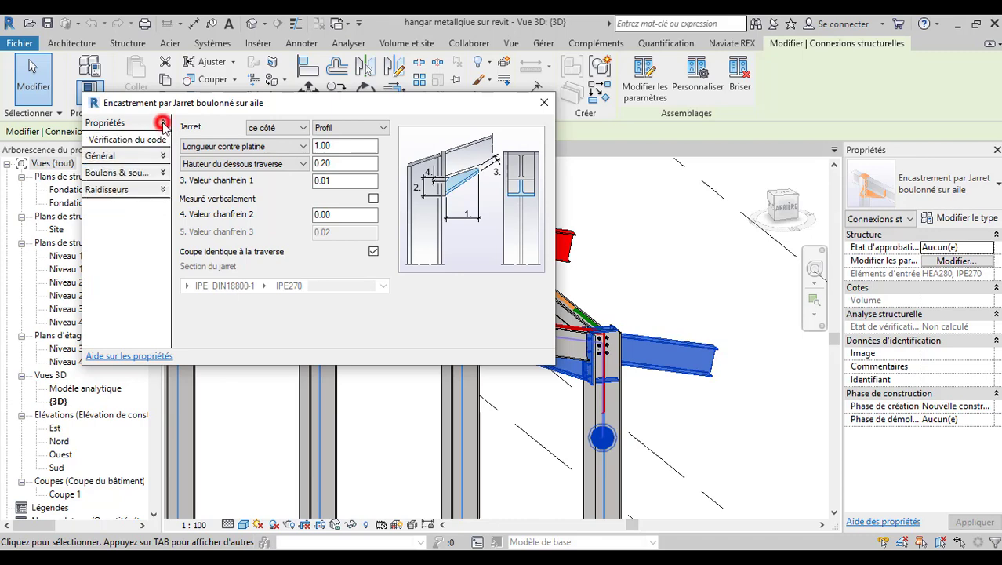
pyautogui.click(118, 138)
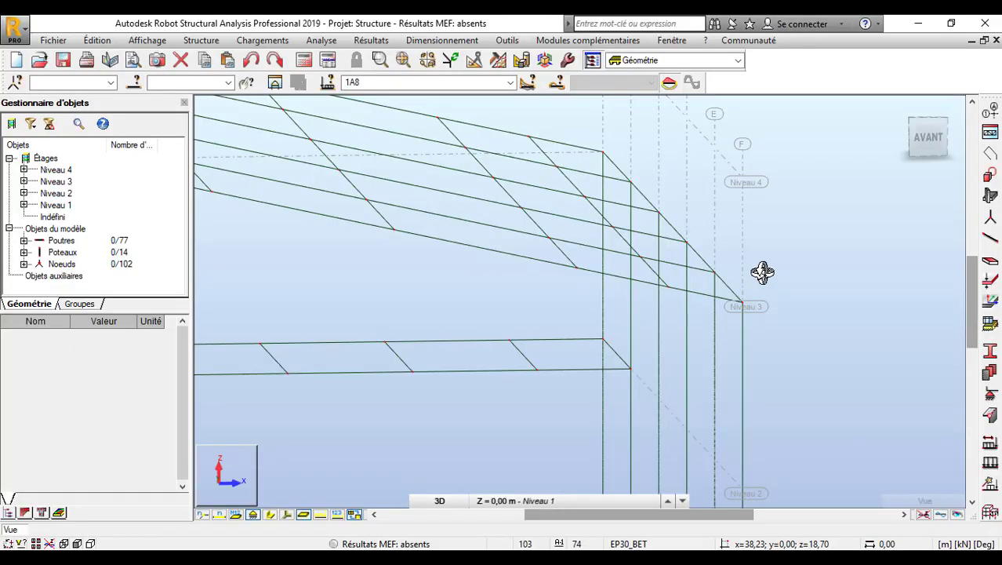
pyautogui.scroll(4, 752, 317)
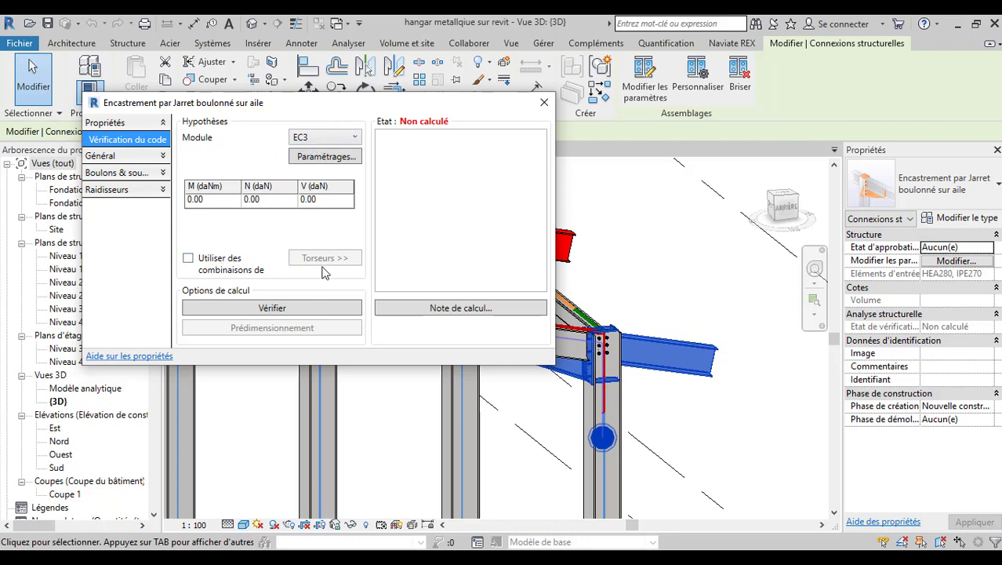
# - Switch to Revit, view the connection's Torseur table for load combinations, and close the verification settings with combinations switched off
pyautogui.click(219, 259)
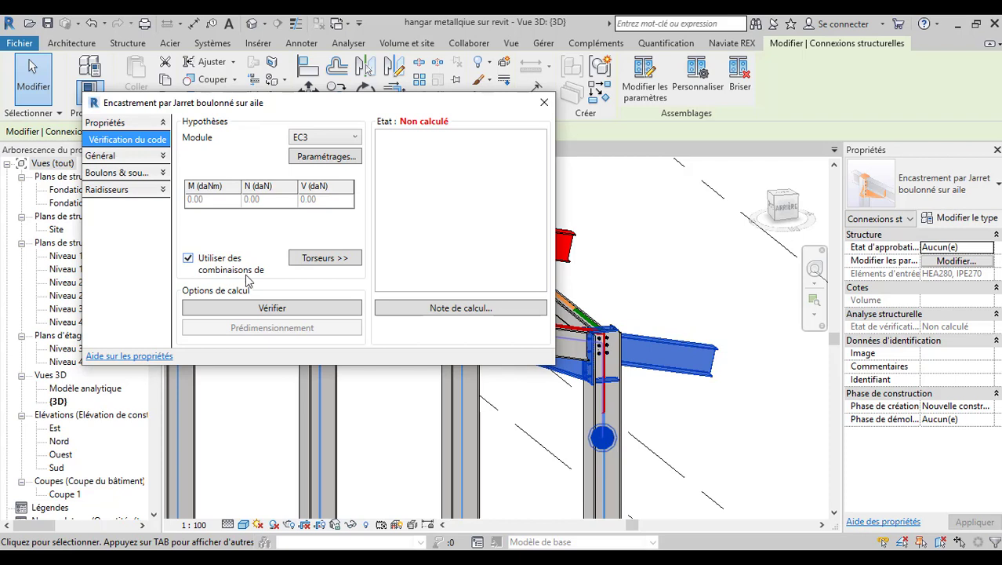
pyautogui.click(335, 262)
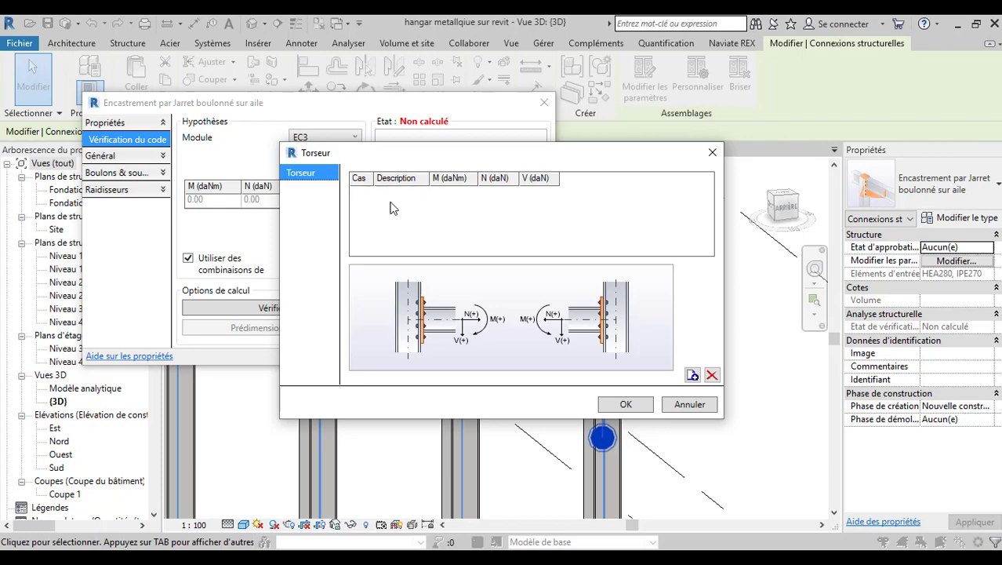
pyautogui.click(712, 152)
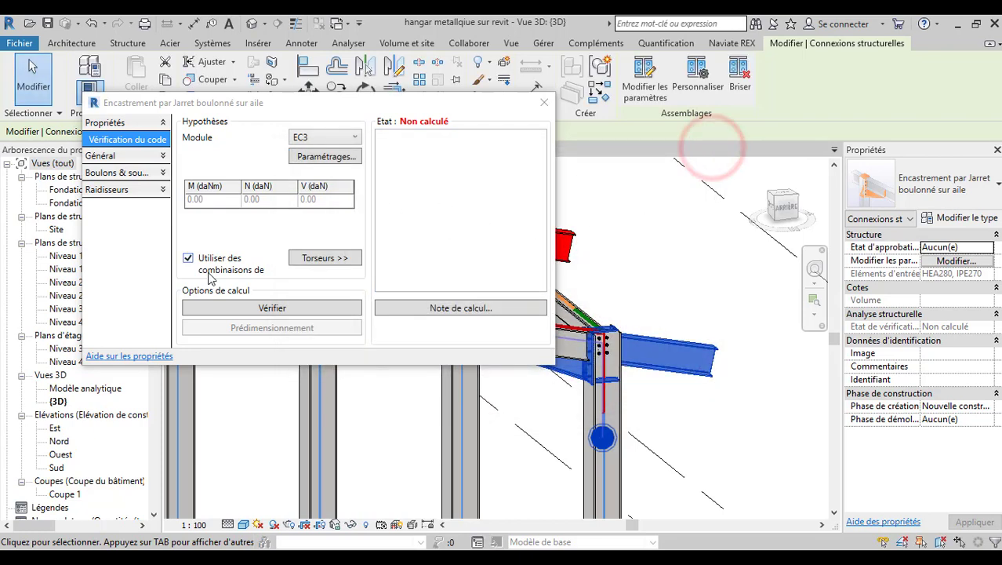
pyautogui.click(188, 259)
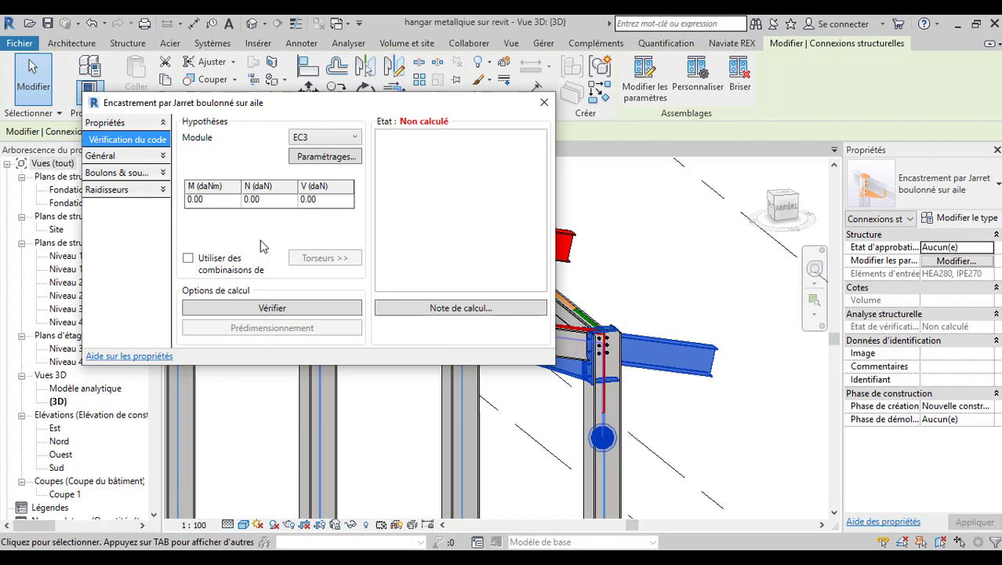
pyautogui.moveTo(558, 559)
pyautogui.click(544, 101)
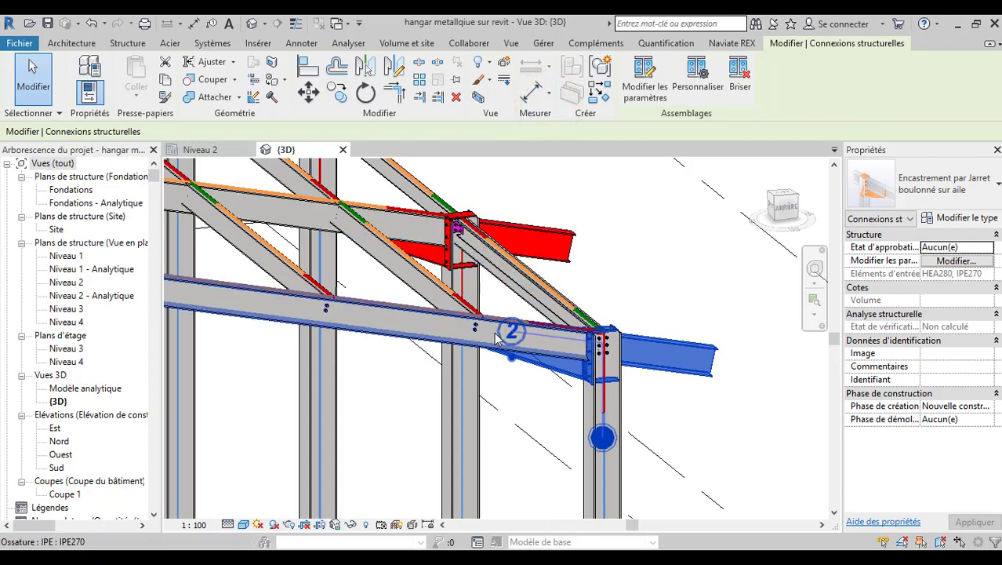
pyautogui.scroll(-3, 516, 266)
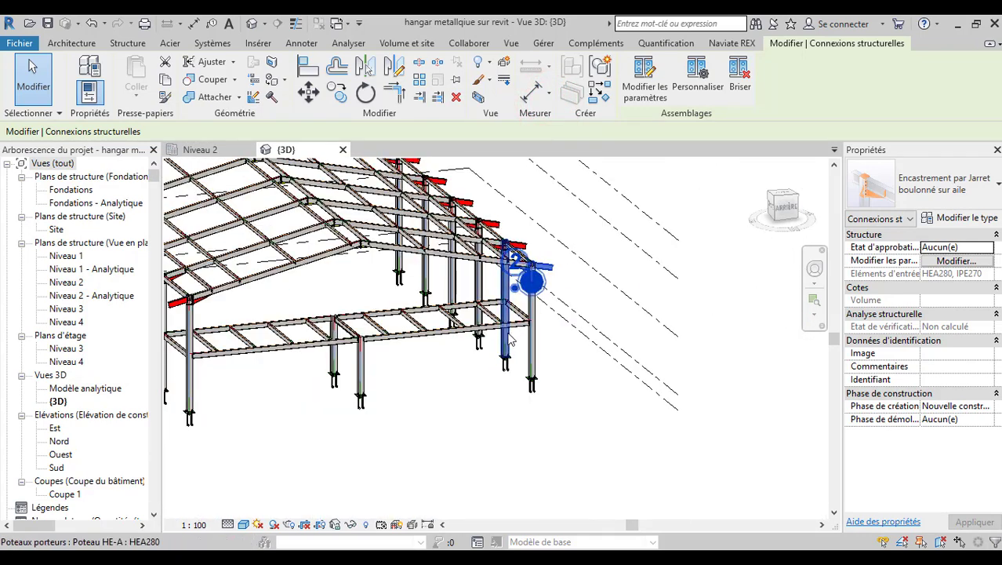
# - Select the HEA280 columns of the two frames at the hangar's end to inspect their properties in Revit
pyautogui.scroll(3, 494, 368)
pyautogui.click(503, 343)
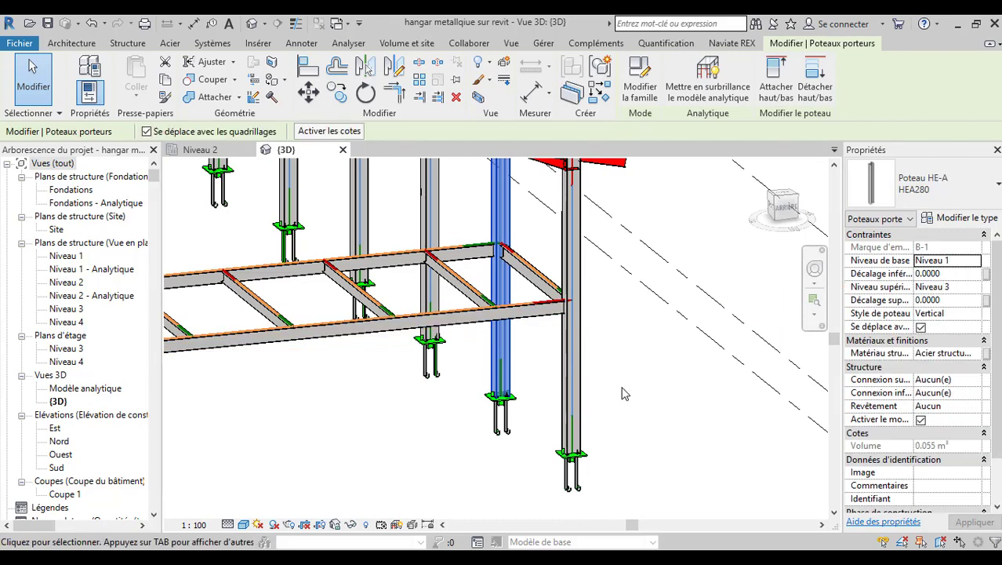
pyautogui.scroll(-2, 625, 393)
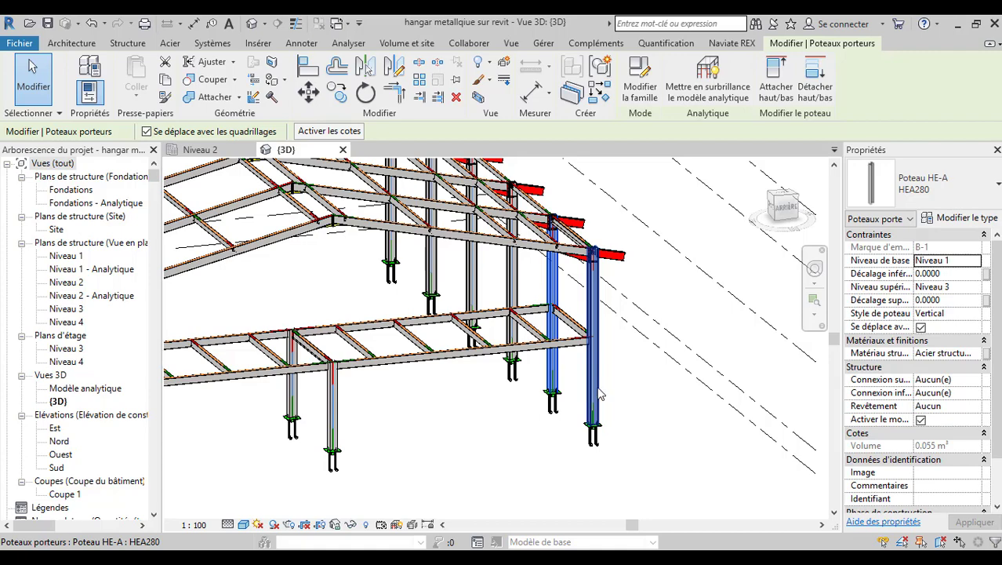
pyautogui.click(601, 392)
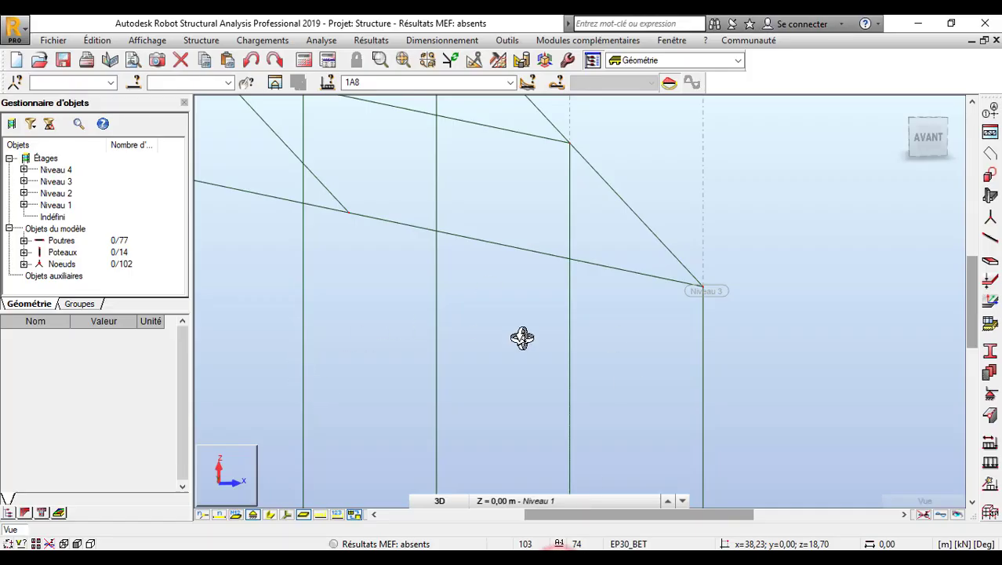
# - Switch to Robot Structural Analysis and examine the transferred portal frames and roof bars, including the ridge joint
pyautogui.moveTo(522, 338); pyautogui.dragTo(696, 235)
pyautogui.scroll(-5, 694, 237)
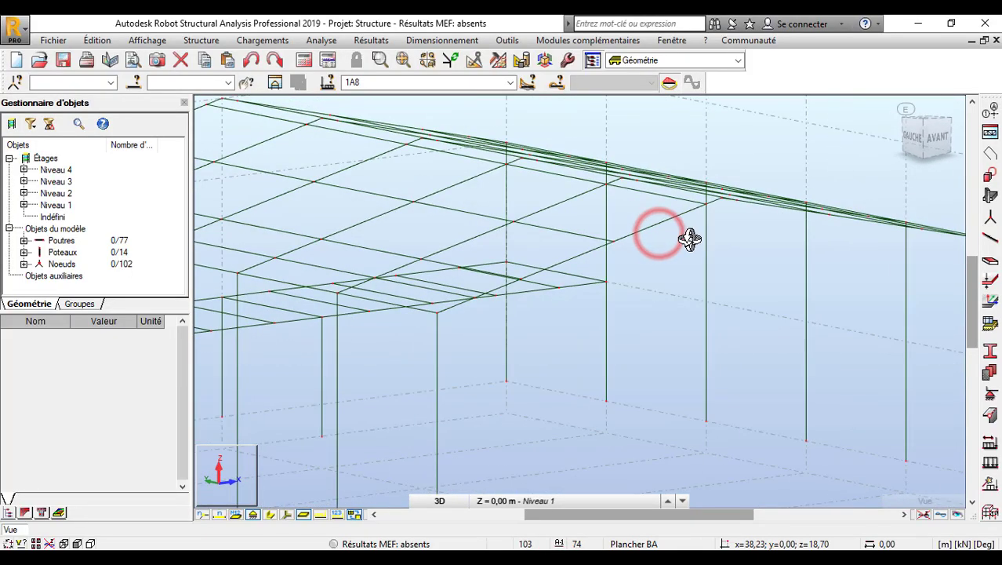
pyautogui.moveTo(824, 222); pyautogui.dragTo(703, 233)
pyautogui.scroll(-5, 774, 236)
pyautogui.scroll(5, 730, 219)
pyautogui.scroll(-3, 627, 225)
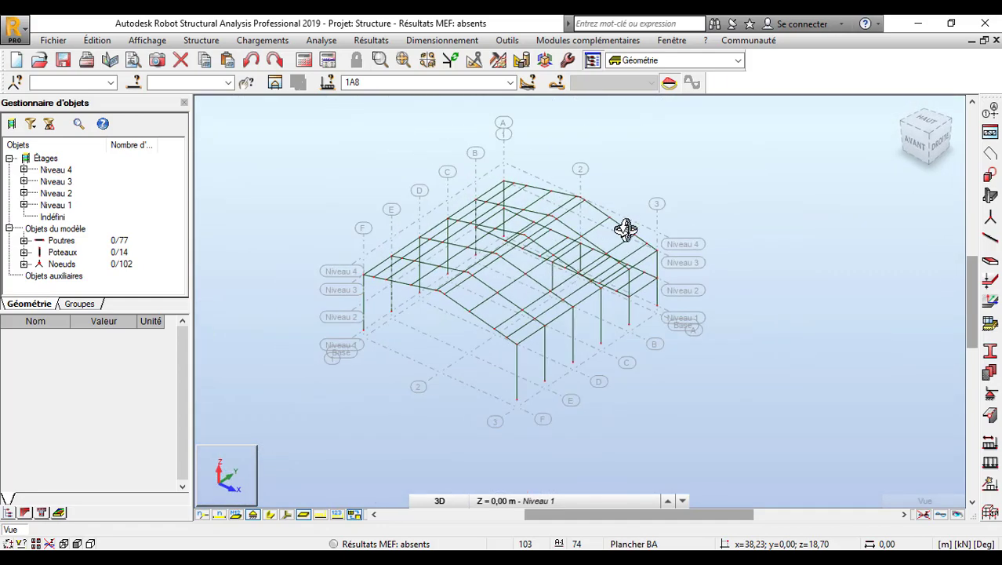
pyautogui.scroll(5, 445, 320)
pyautogui.scroll(3, 462, 262)
pyautogui.scroll(-5, 451, 271)
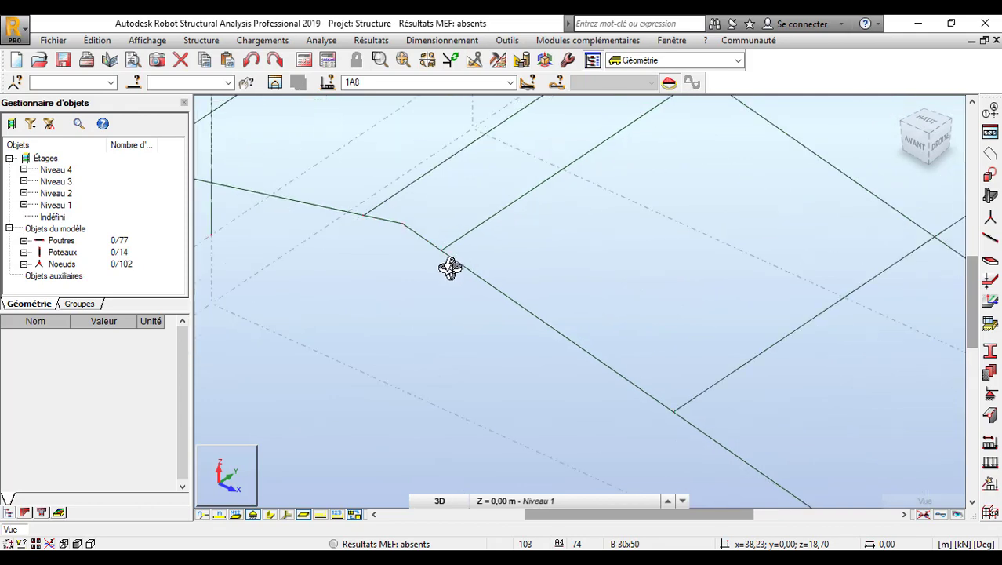
pyautogui.scroll(-2, 426, 298)
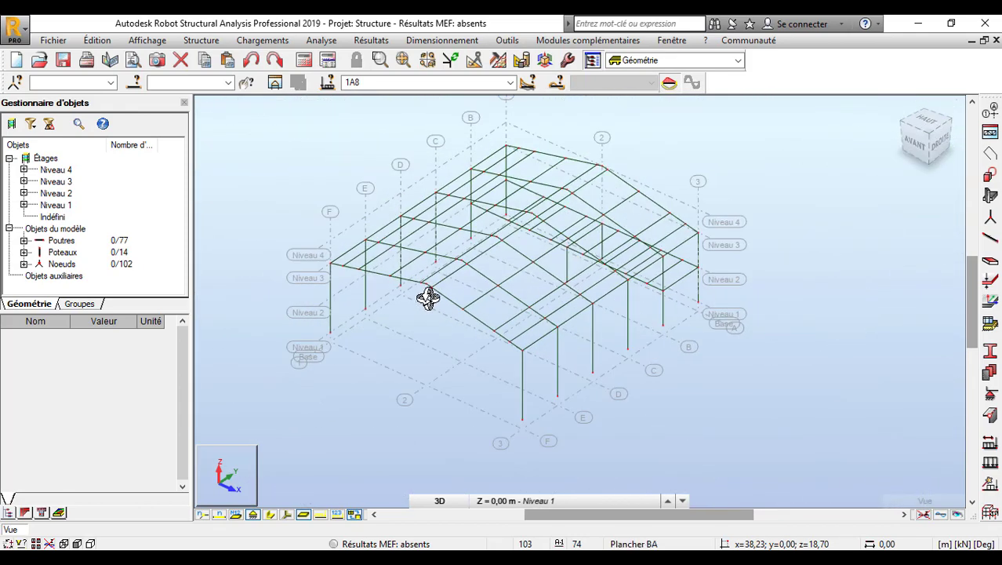
pyautogui.scroll(4, 537, 310)
pyautogui.moveTo(538, 311); pyautogui.dragTo(671, 243)
pyautogui.scroll(-3, 570, 285)
pyautogui.scroll(4, 670, 243)
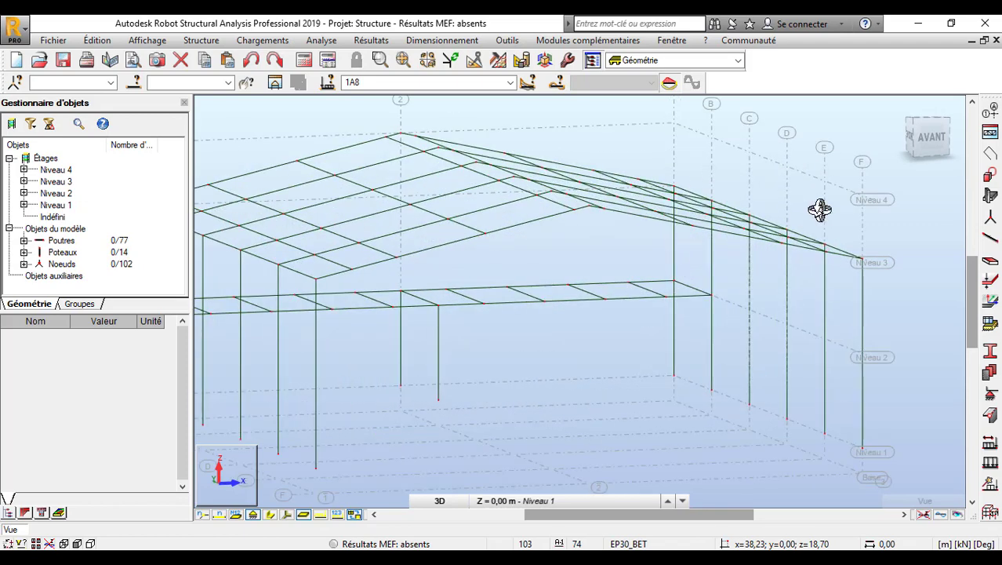
# - Examine the intermediate floor framing at Niveau 2 and its columns from several sides of the 3D bar model
pyautogui.moveTo(820, 210); pyautogui.dragTo(779, 228)
pyautogui.scroll(-3, 580, 280)
pyautogui.moveTo(688, 282)
pyautogui.mouseDown()
pyautogui.moveTo(543, 273)
pyautogui.moveTo(550, 255)
pyautogui.mouseUp()
pyautogui.moveTo(692, 220); pyautogui.dragTo(585, 231)
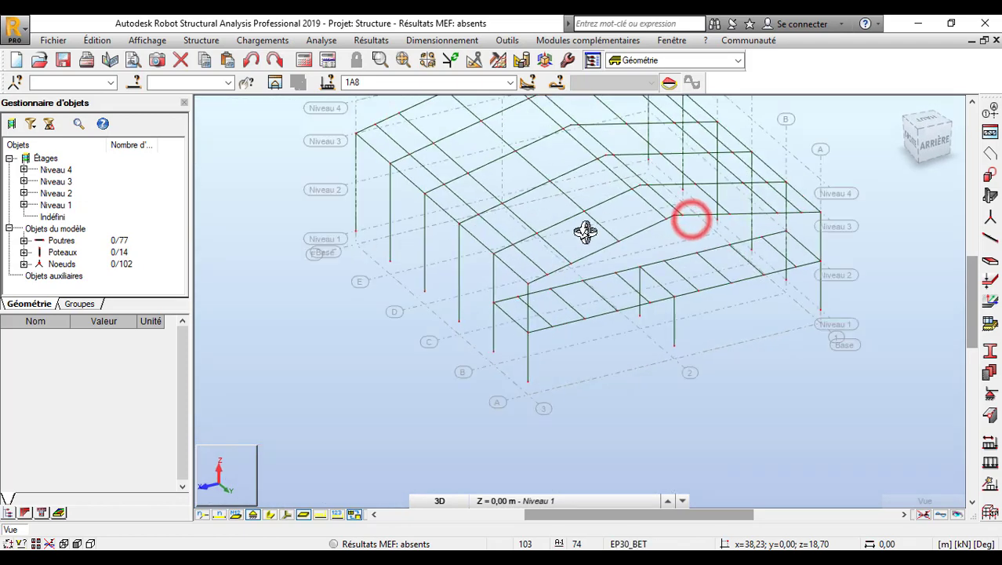
pyautogui.scroll(3, 656, 302)
pyautogui.scroll(-3, 385, 314)
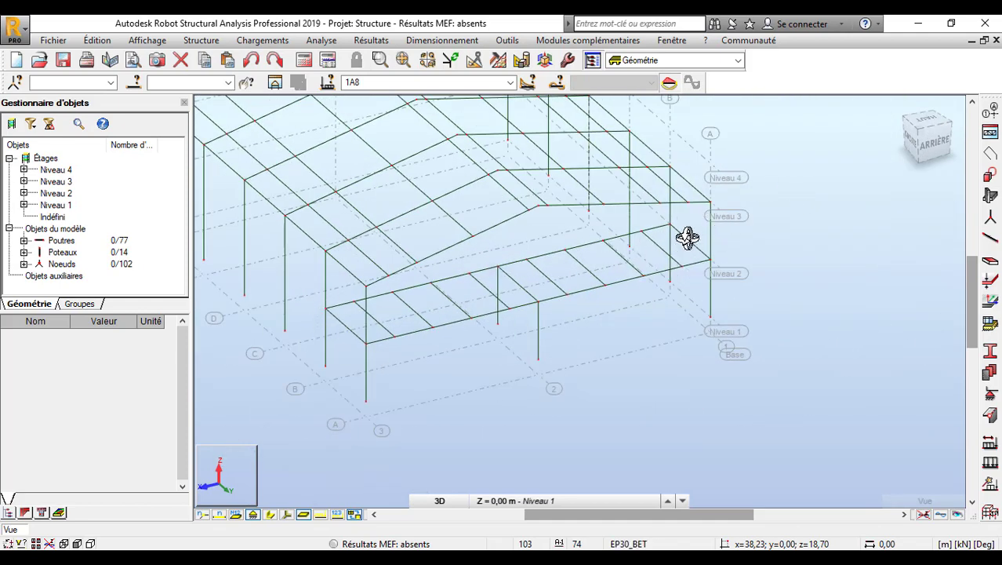
pyautogui.scroll(5, 691, 227)
pyautogui.scroll(-5, 696, 241)
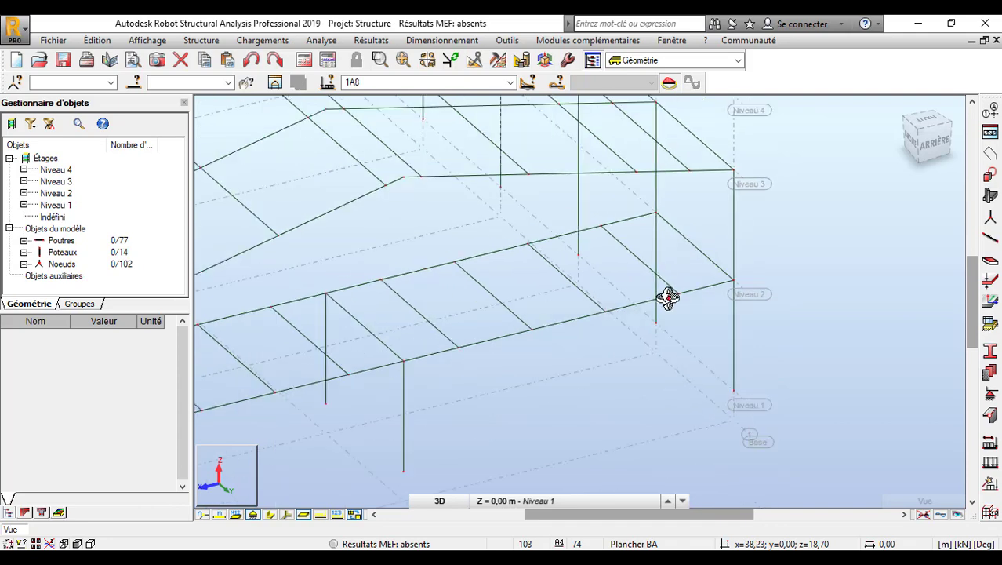
pyautogui.moveTo(595, 329); pyautogui.dragTo(801, 328)
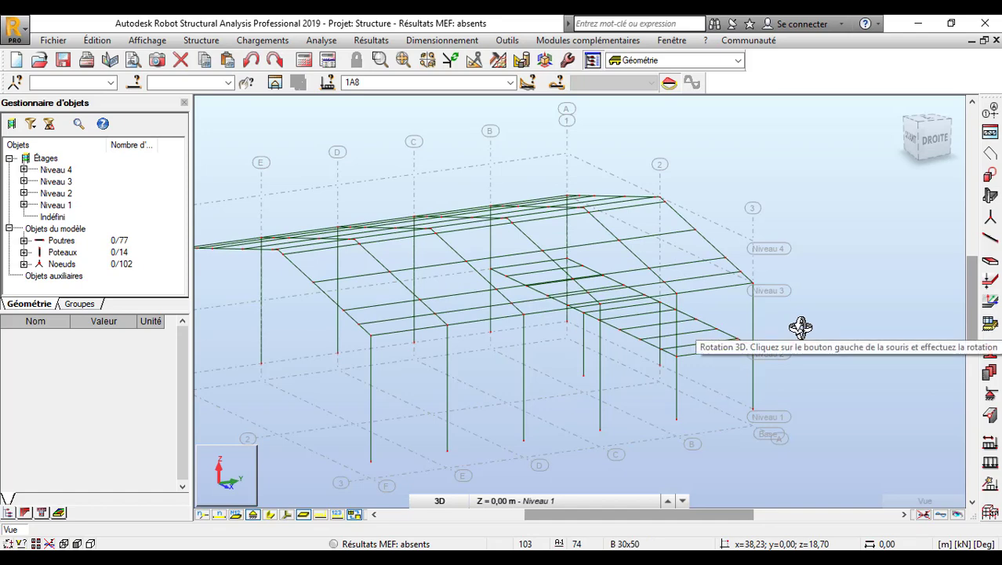
pyautogui.moveTo(826, 334); pyautogui.dragTo(619, 297)
pyautogui.scroll(3, 695, 257)
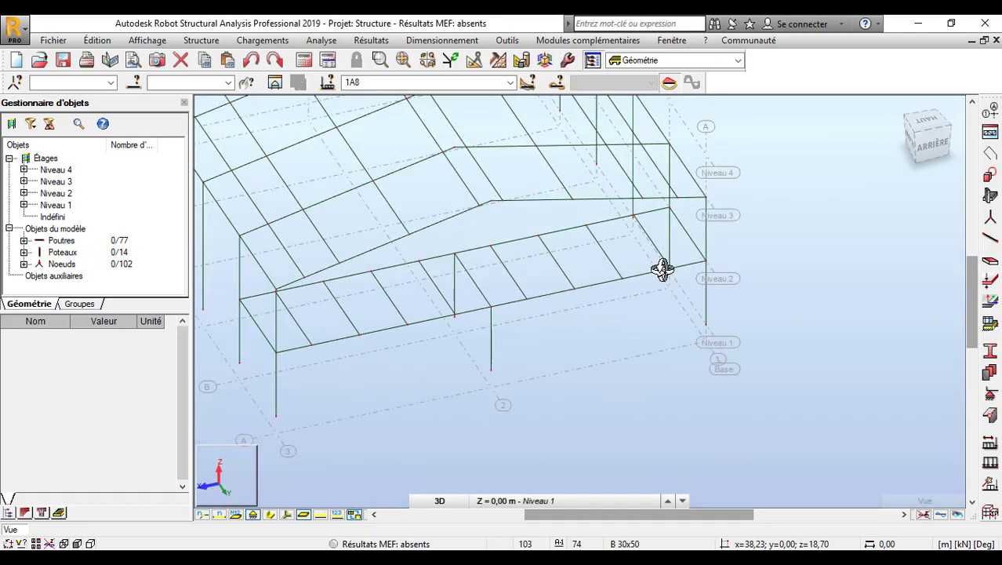
pyautogui.moveTo(663, 269)
pyautogui.mouseDown()
pyautogui.moveTo(687, 251)
pyautogui.moveTo(665, 281)
pyautogui.mouseUp()
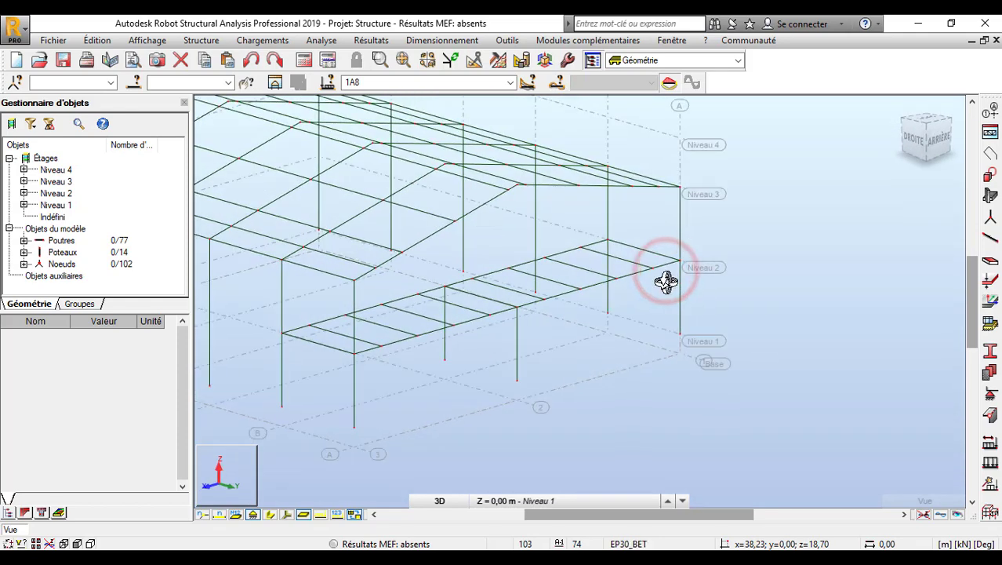
pyautogui.scroll(-3, 802, 269)
# - Display the XY plan view at Niveau 2 (3.00 m), framed on the floor beams between axes A and B
pyautogui.moveTo(440, 500)
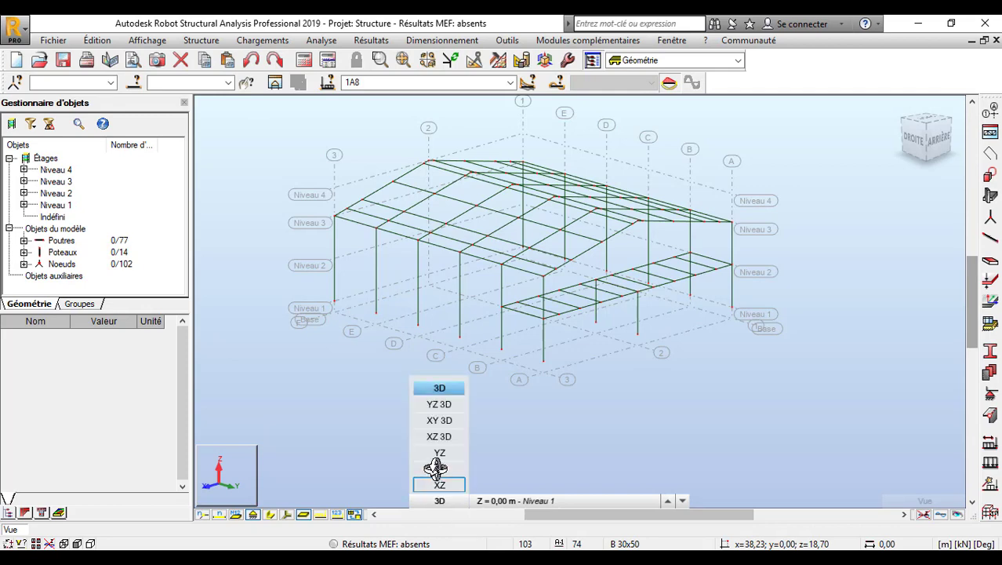
pyautogui.click(436, 468)
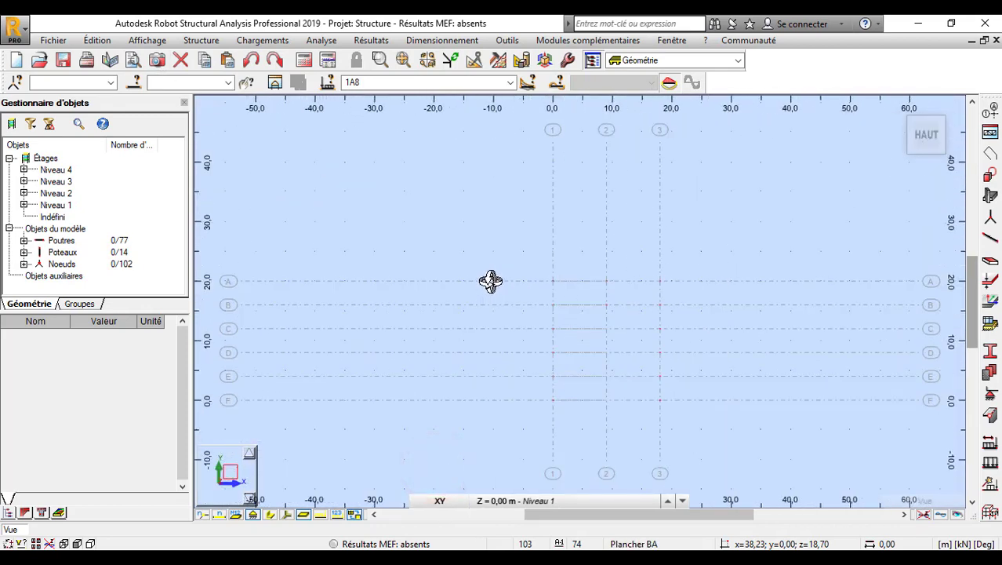
pyautogui.moveTo(532, 498)
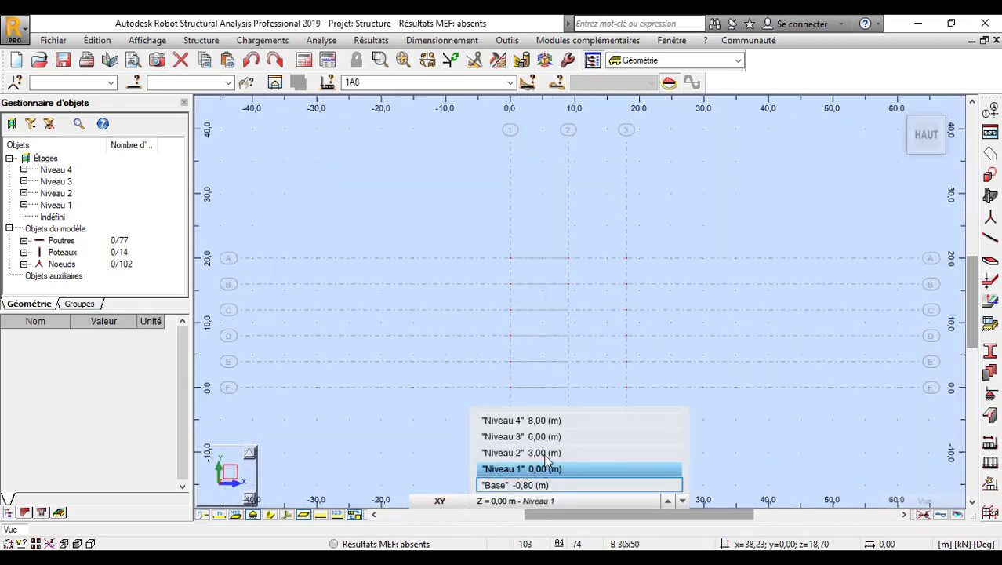
pyautogui.click(544, 453)
pyautogui.moveTo(445, 502)
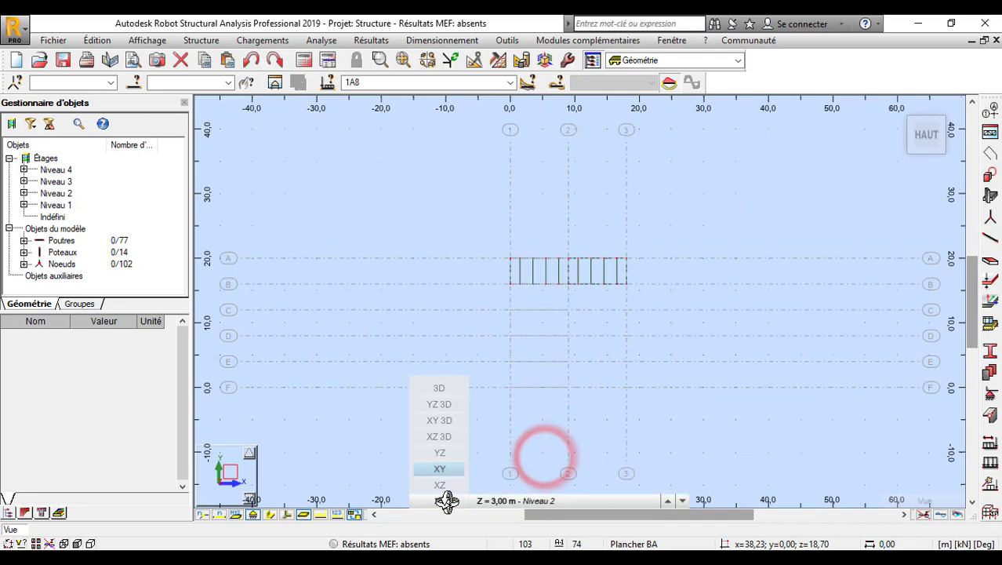
pyautogui.scroll(3, 545, 242)
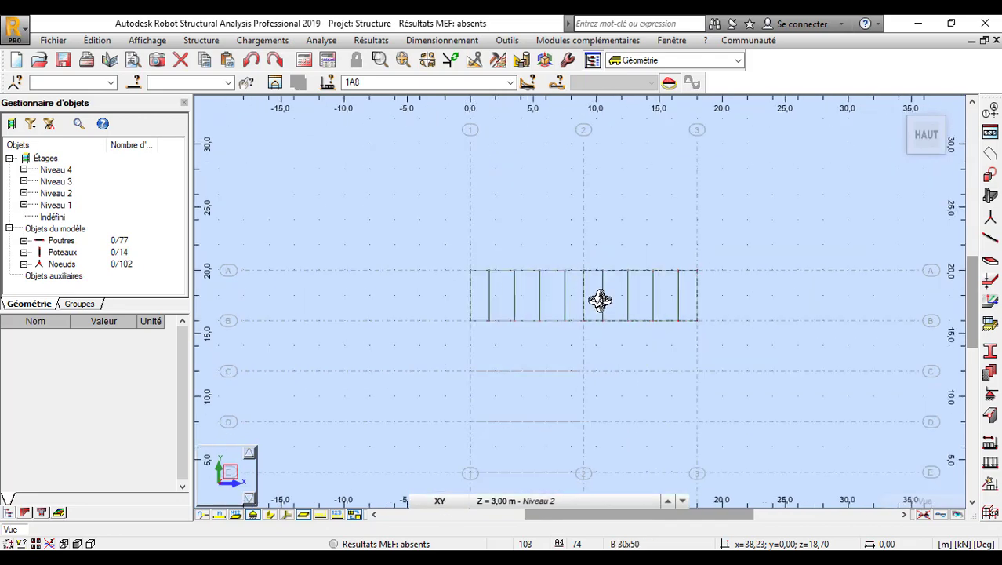
pyautogui.scroll(2, 602, 302)
pyautogui.scroll(2, 368, 287)
pyautogui.scroll(-3, 337, 391)
pyautogui.scroll(-3, 513, 320)
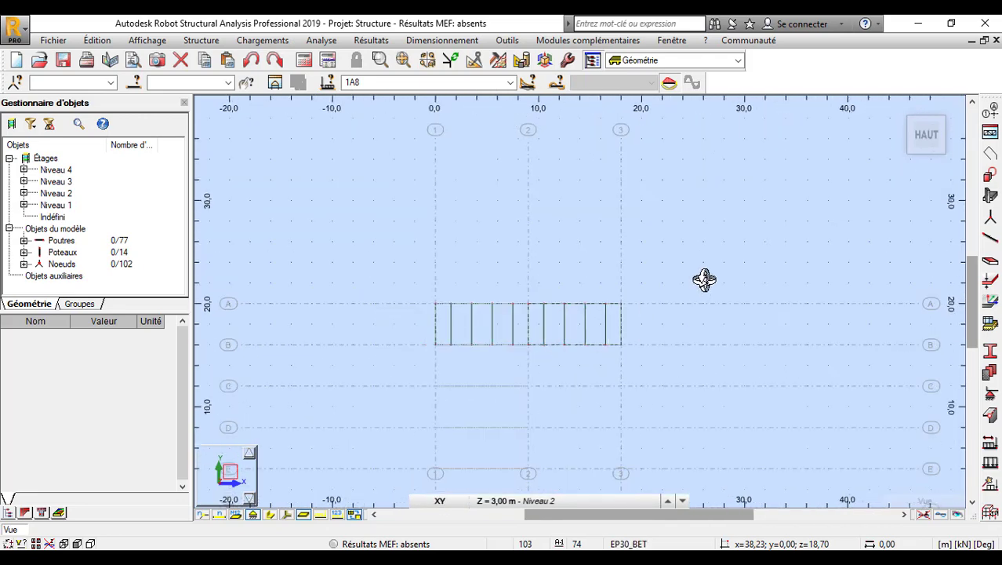
pyautogui.scroll(3, 551, 353)
pyautogui.scroll(5, 723, 324)
pyautogui.scroll(-6, 726, 324)
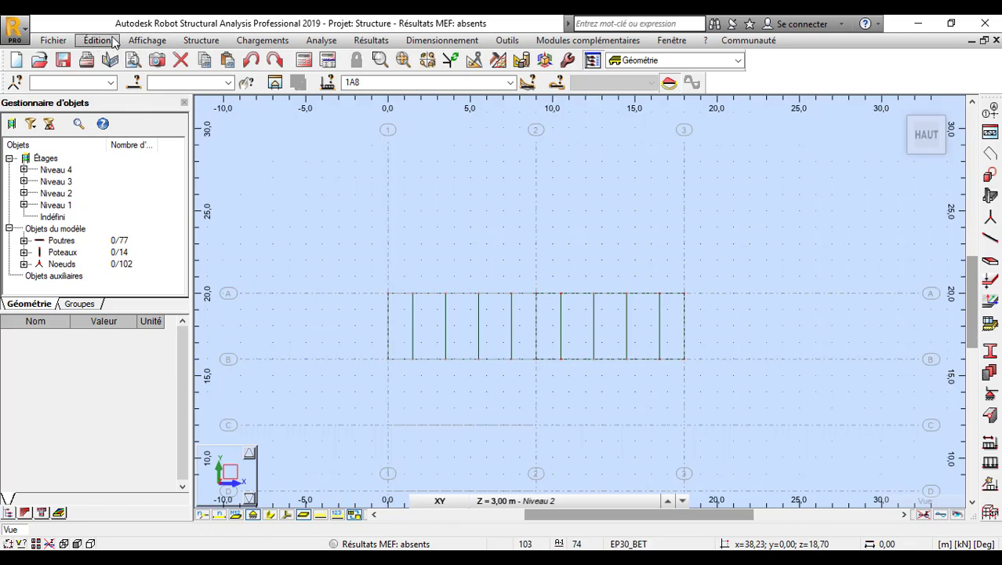
# - Start a panel definition and add a uniform 15 cm BETON thickness named EP15 for it
pyautogui.click(192, 40)
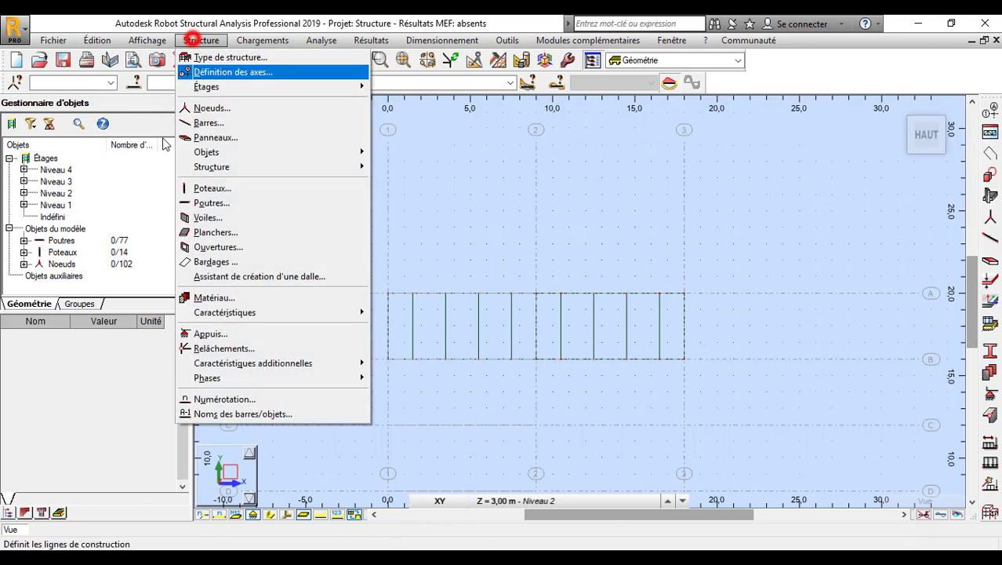
pyautogui.click(250, 140)
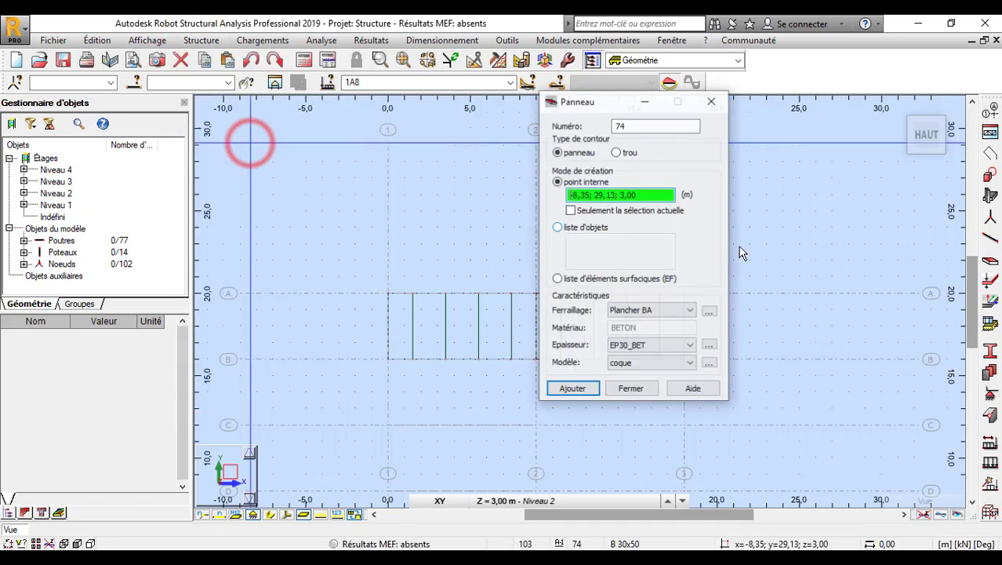
pyautogui.moveTo(594, 101); pyautogui.dragTo(177, 26)
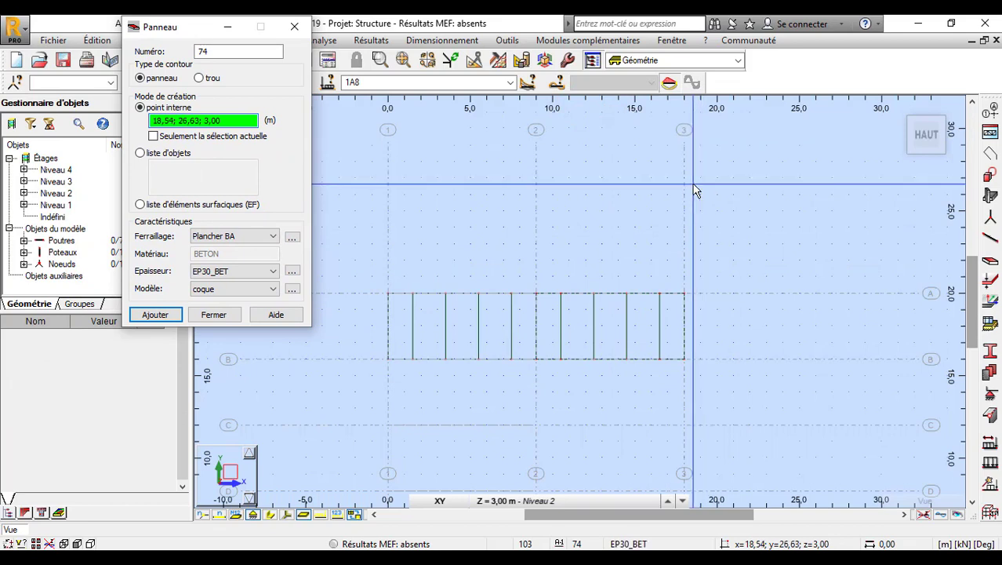
pyautogui.click(277, 269)
pyautogui.click(277, 269)
pyautogui.click(293, 271)
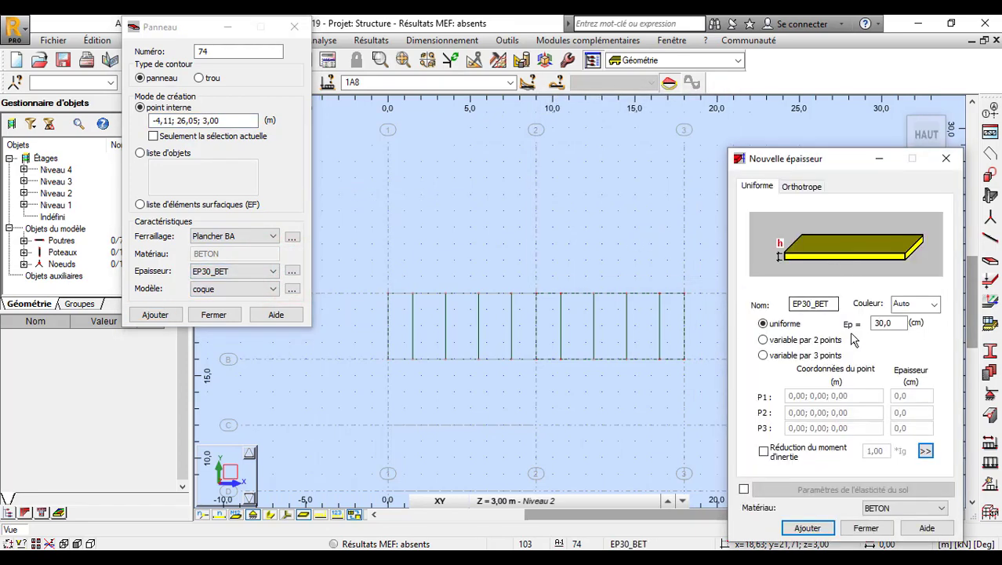
pyautogui.moveTo(893, 323); pyautogui.dragTo(825, 332)
pyautogui.write('8,')
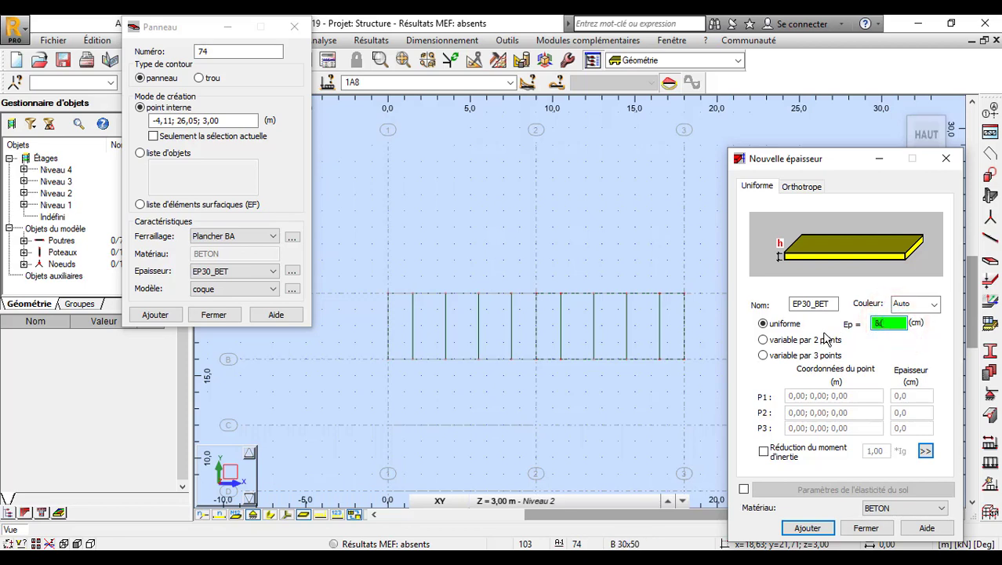
pyautogui.press('BackSpace')
pyautogui.write('15')
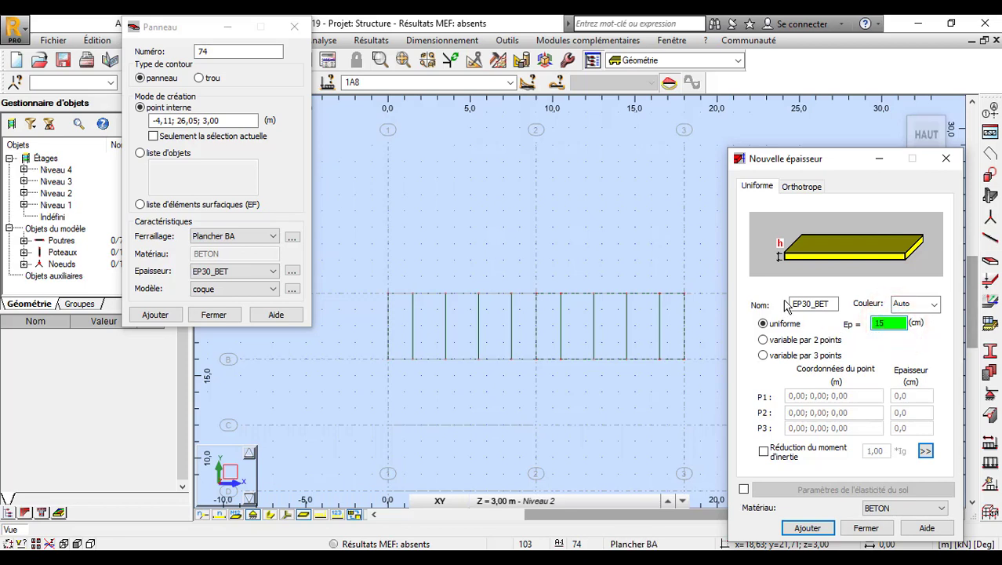
pyautogui.doubleClick(830, 304)
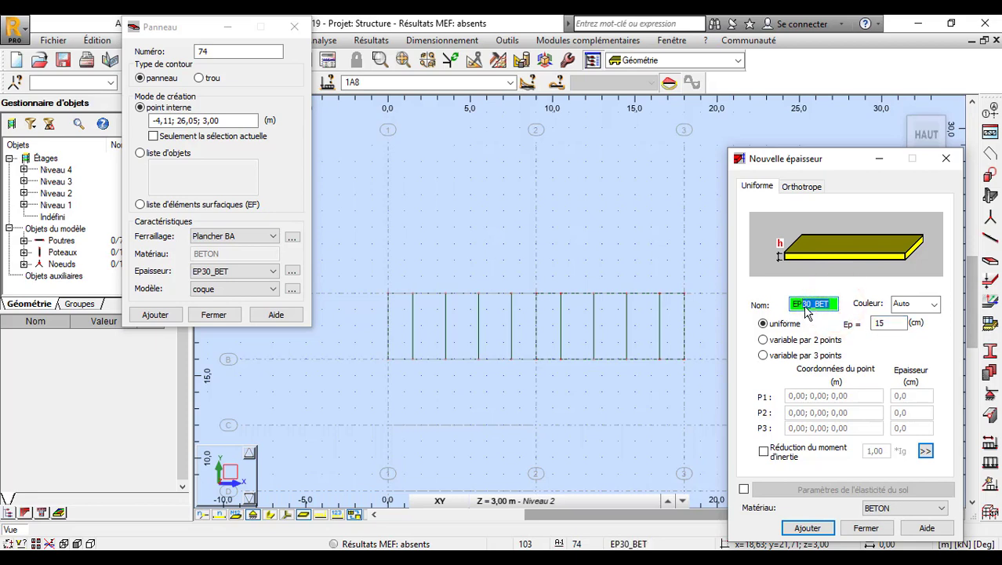
pyautogui.write('15')
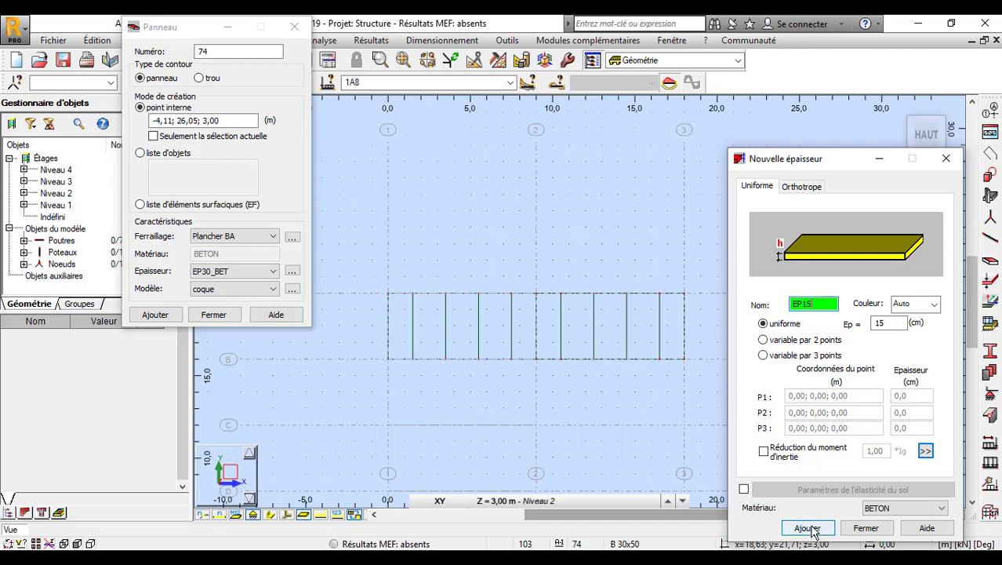
pyautogui.click(809, 529)
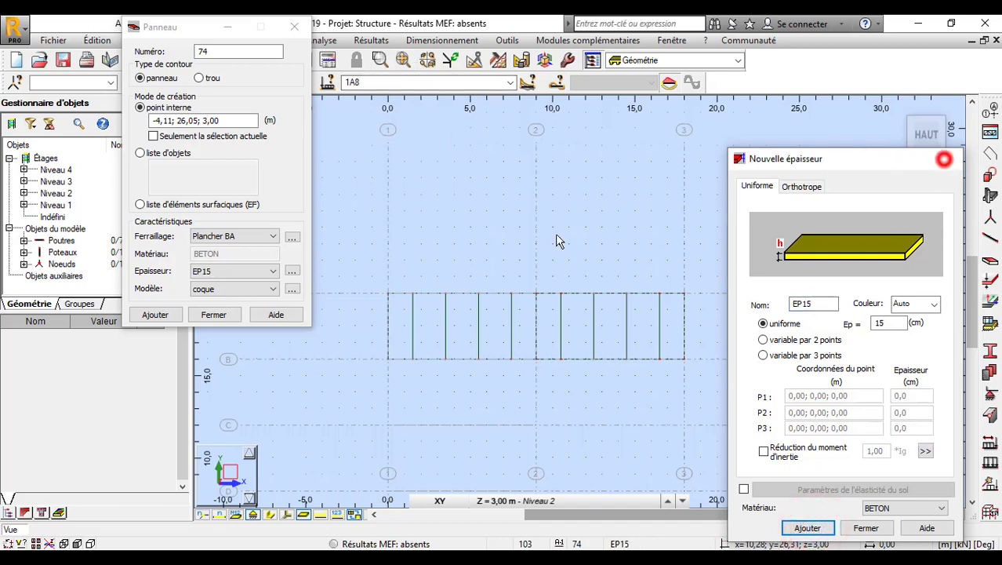
# - Create EP15 floor panels by internal point in the two bays between axes A and B, 1–2 and 2–3
pyautogui.click(401, 335)
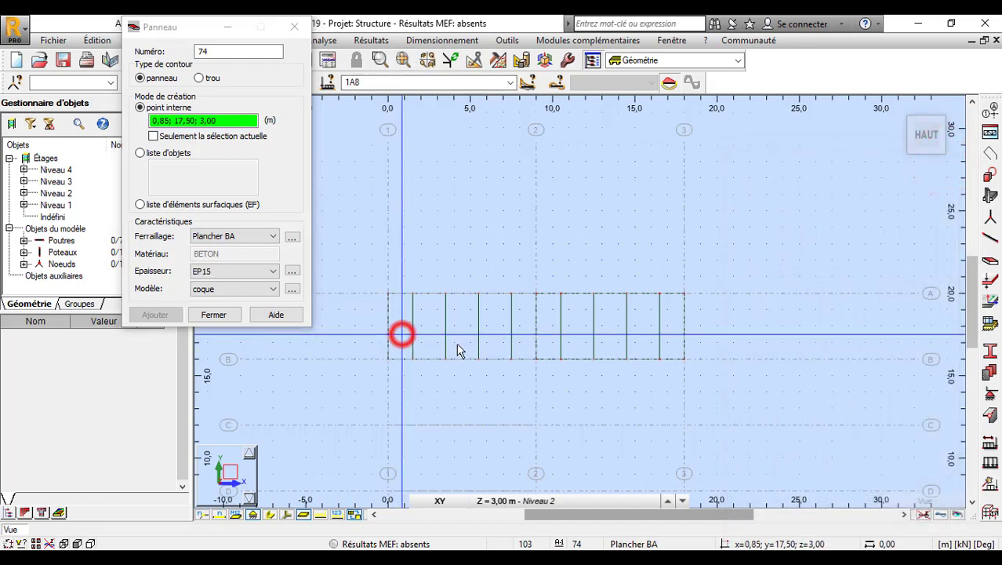
pyautogui.click(584, 331)
pyautogui.click(294, 28)
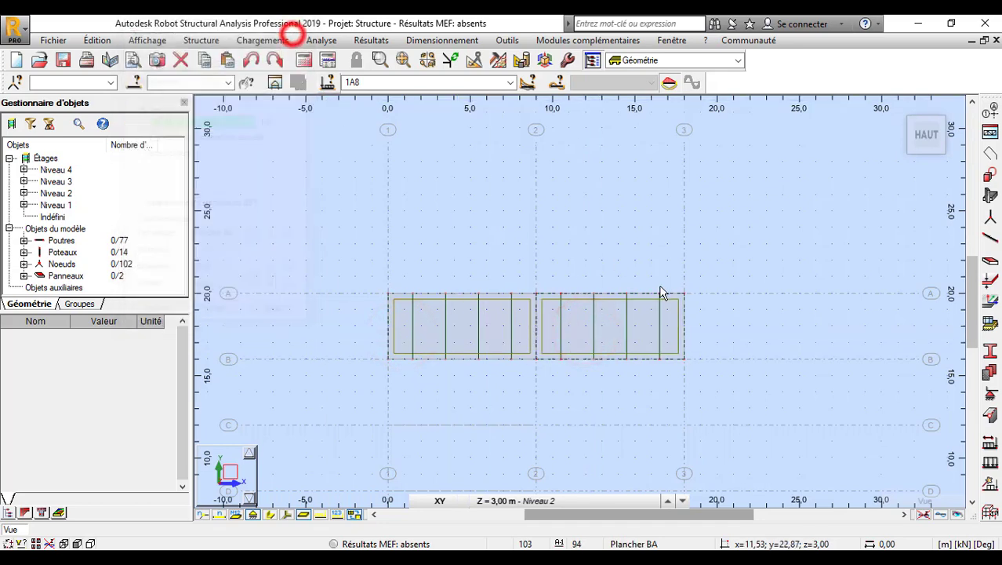
# - Select both EP15 floor panels between axes A and B at Niveau 2 and apply the Intersection command to them
pyautogui.scroll(-1, 534, 334)
pyautogui.scroll(3, 518, 316)
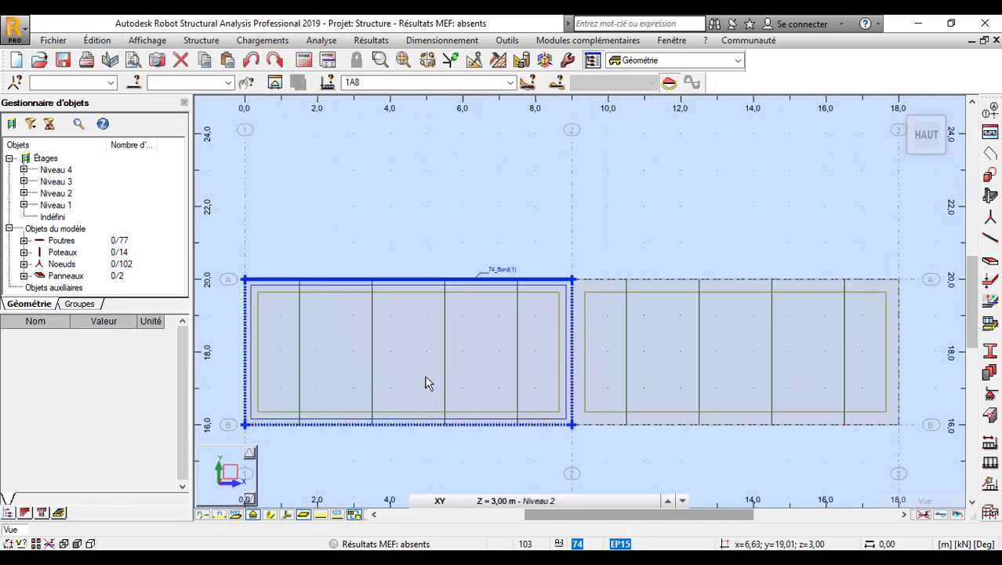
pyautogui.scroll(-3, 567, 264)
pyautogui.scroll(2, 510, 275)
pyautogui.click(477, 335)
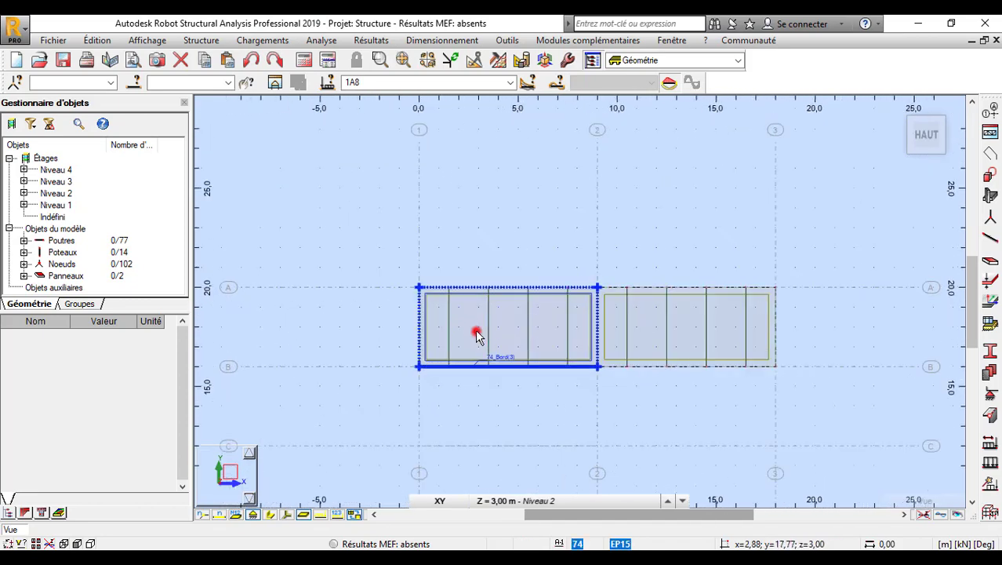
pyautogui.click(677, 342)
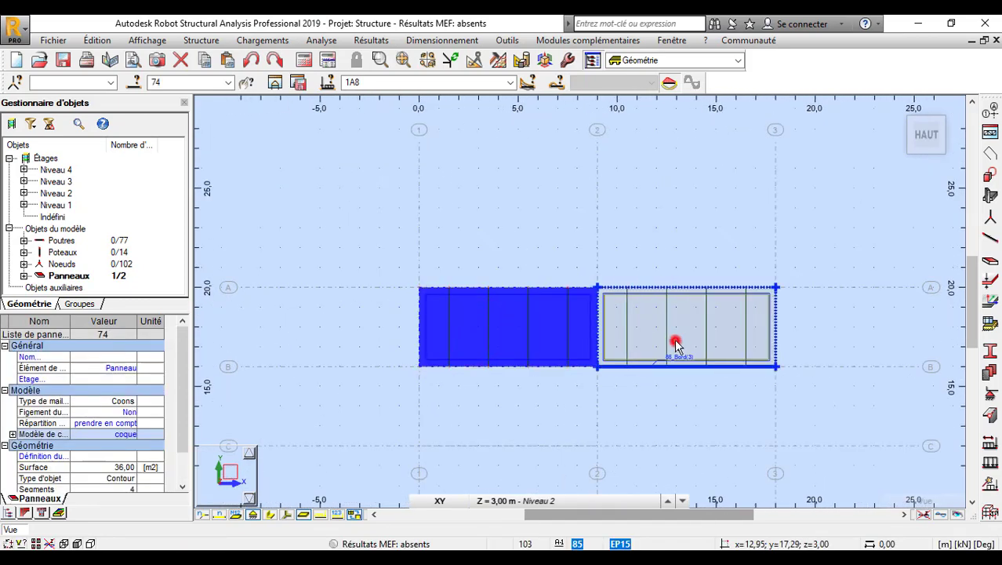
pyautogui.click(498, 61)
pyautogui.click(364, 92)
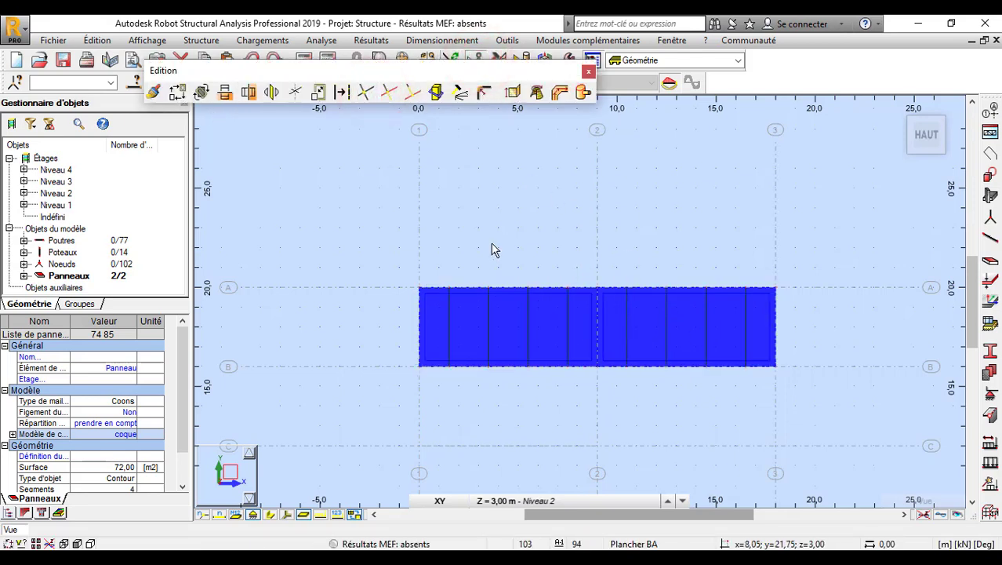
pyautogui.click(365, 92)
pyautogui.click(548, 249)
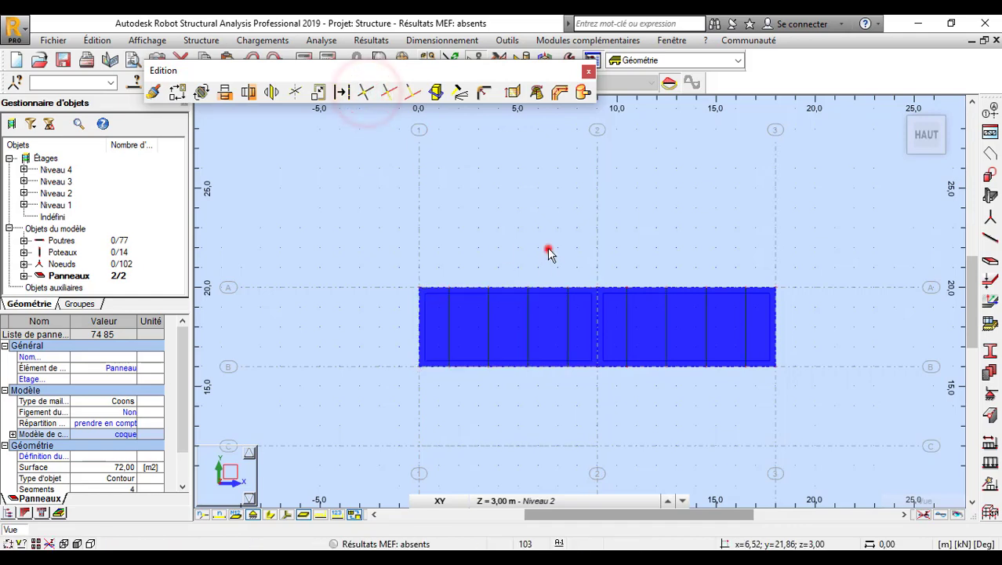
pyautogui.click(504, 327)
pyautogui.click(693, 218)
pyautogui.scroll(3, 584, 324)
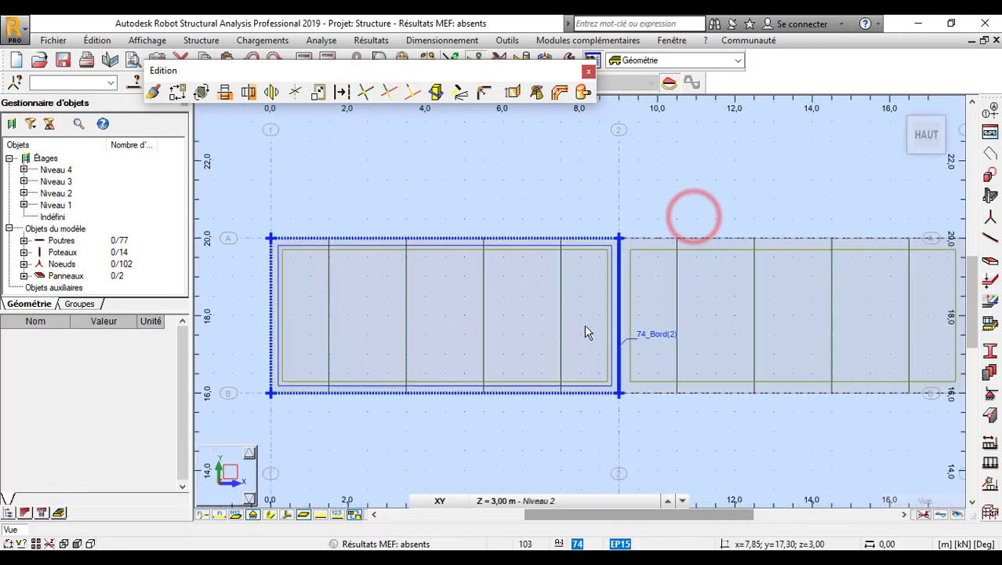
pyautogui.scroll(-3, 566, 355)
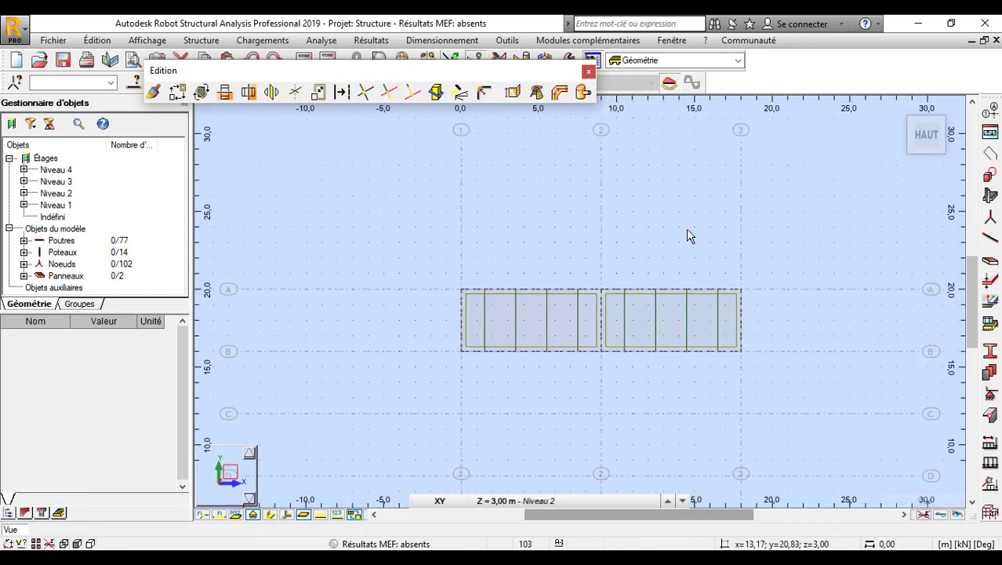
pyautogui.click(588, 72)
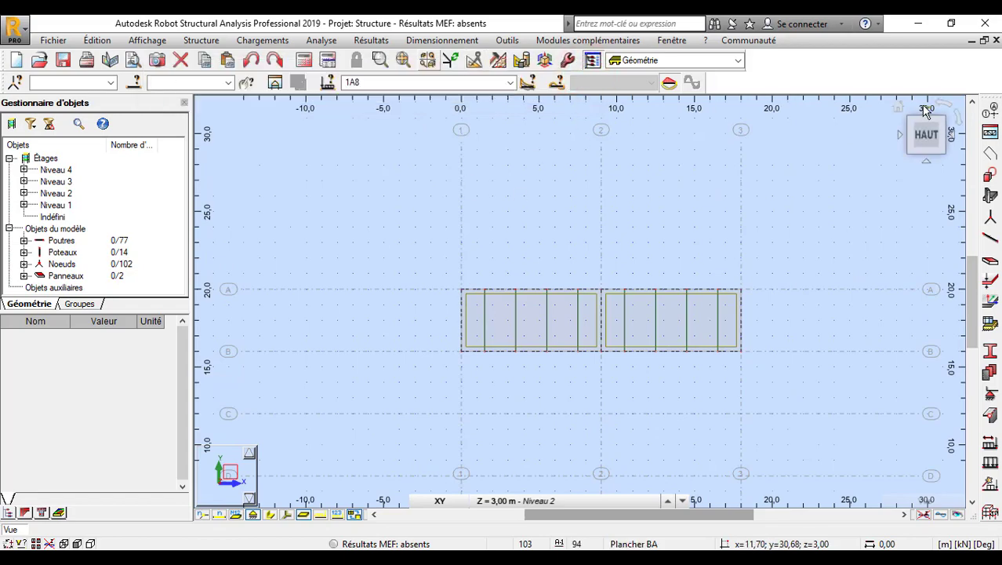
# - Switch to the 3D view and examine the Niveau 2 floor panels and their supporting beams and columns from several angles
pyautogui.click(902, 110)
pyautogui.scroll(5, 768, 265)
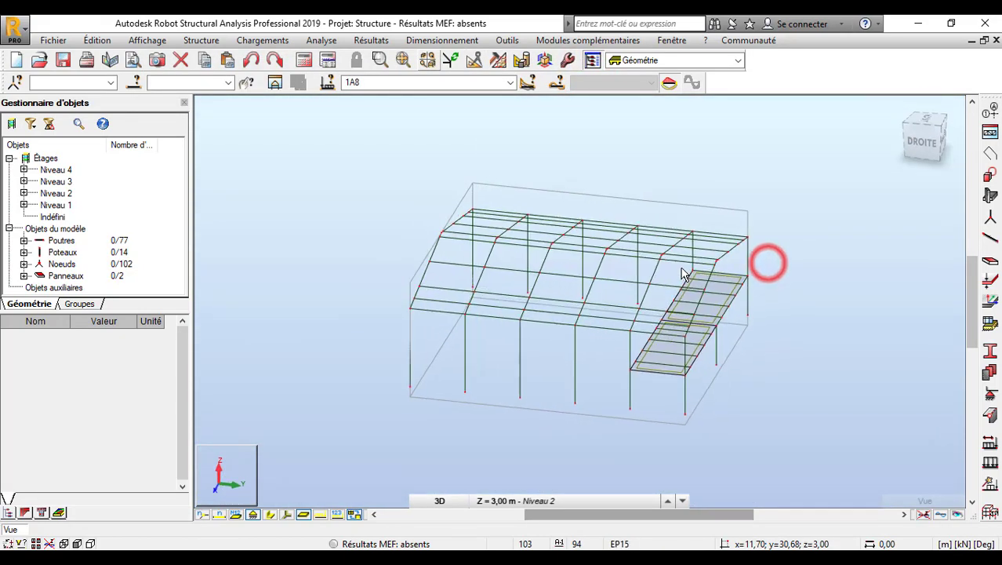
pyautogui.keyDown('shift'); pyautogui.moveTo(740, 380); pyautogui.dragTo(684, 371, button='middle'); pyautogui.keyUp('shift')
pyautogui.scroll(3, 624, 399)
pyautogui.keyDown('shift'); pyautogui.moveTo(669, 284); pyautogui.dragTo(698, 264, button='middle'); pyautogui.keyUp('shift')
pyautogui.scroll(-5, 698, 263)
pyautogui.keyDown('shift'); pyautogui.moveTo(637, 287); pyautogui.dragTo(687, 317, button='middle'); pyautogui.keyUp('shift')
pyautogui.scroll(3, 684, 303)
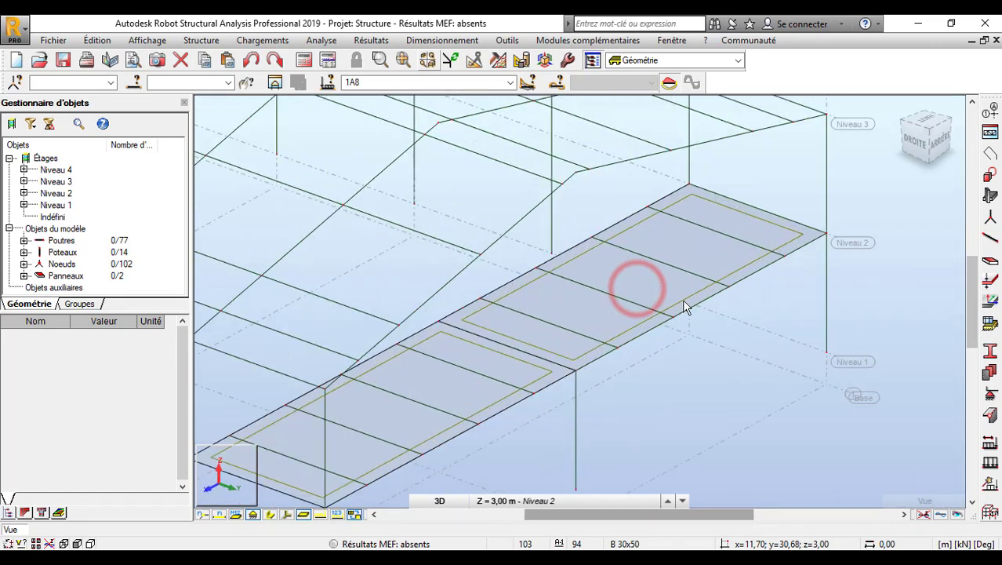
pyautogui.scroll(-3, 660, 311)
pyautogui.scroll(-2, 659, 314)
pyautogui.rightClick(863, 280)
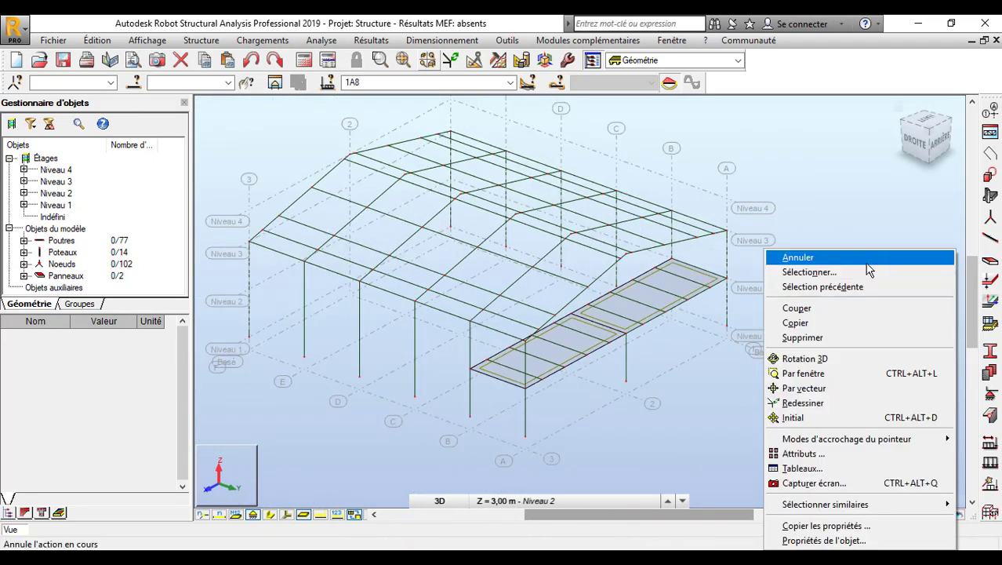
pyautogui.click(865, 267)
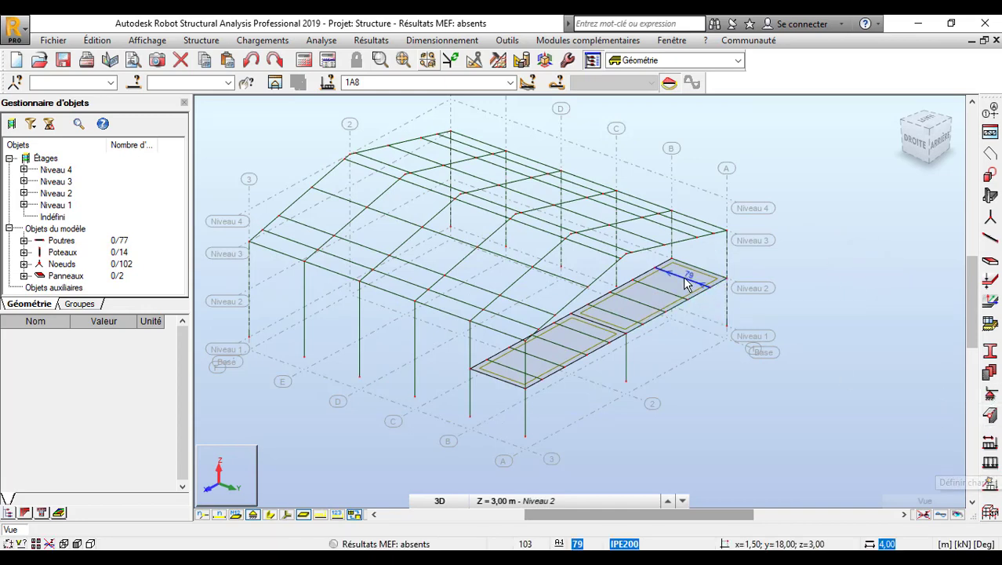
pyautogui.scroll(-3, 745, 221)
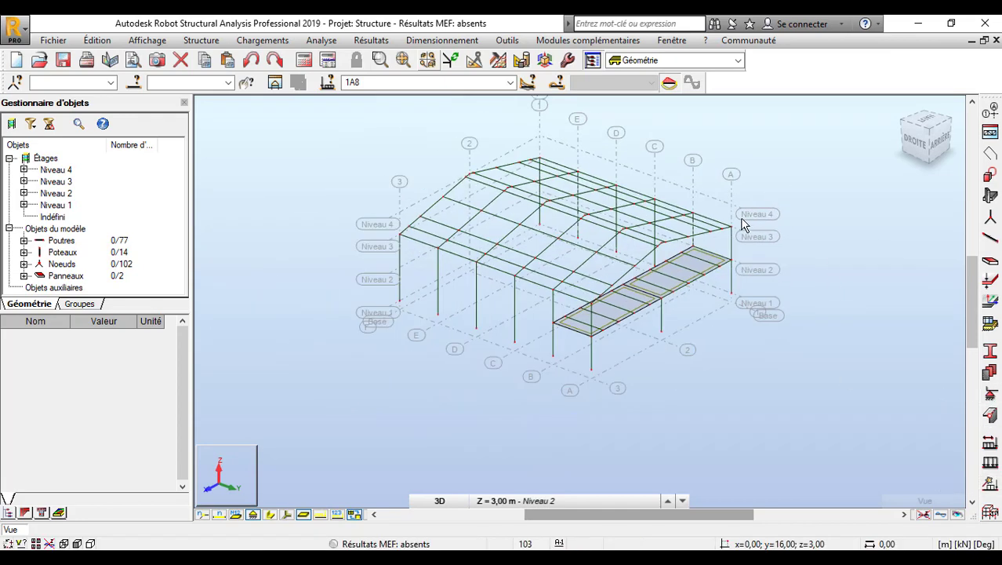
# - Review the available load cases in the case selection list and in the load case definitions
pyautogui.click(510, 83)
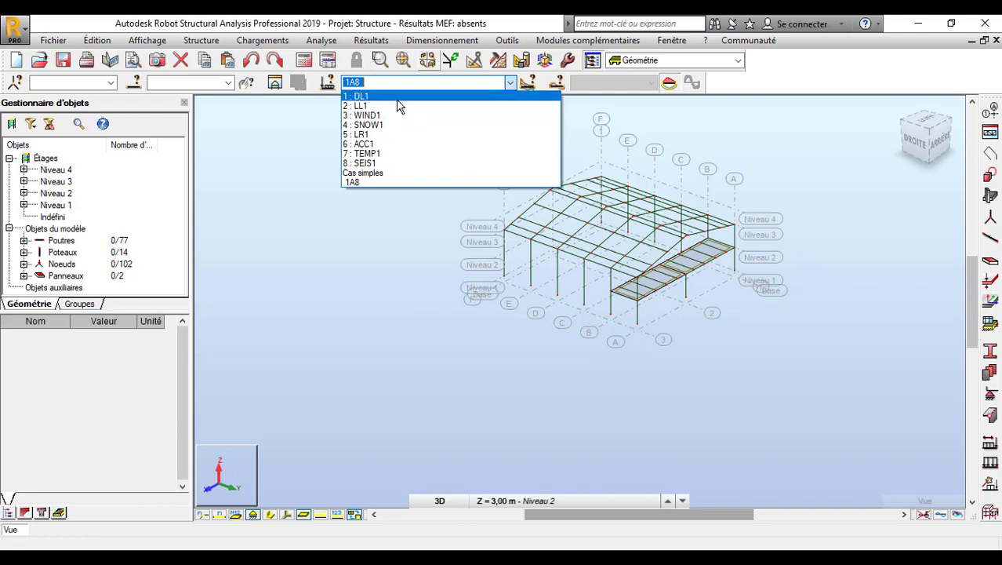
pyautogui.click(353, 236)
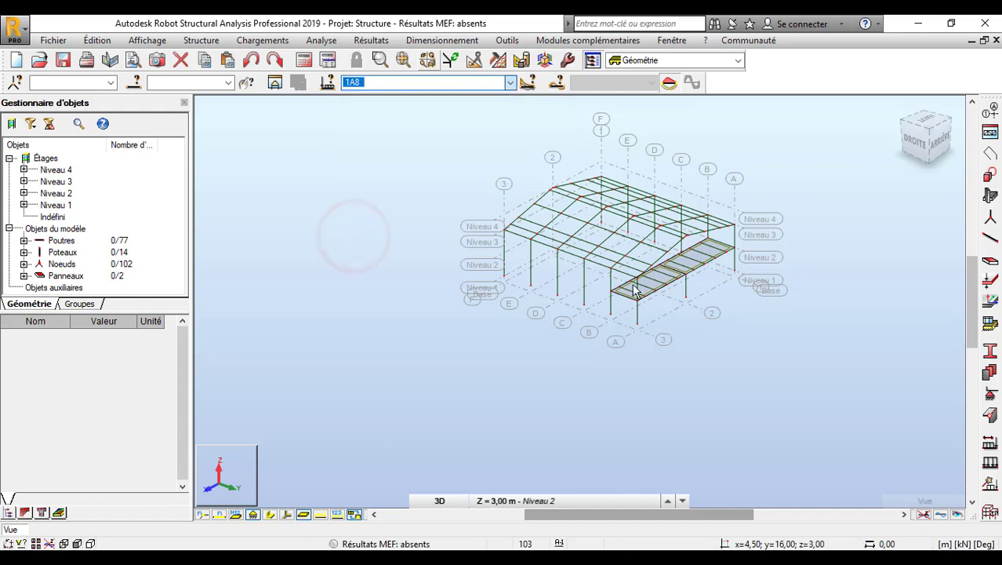
pyautogui.scroll(2, 711, 301)
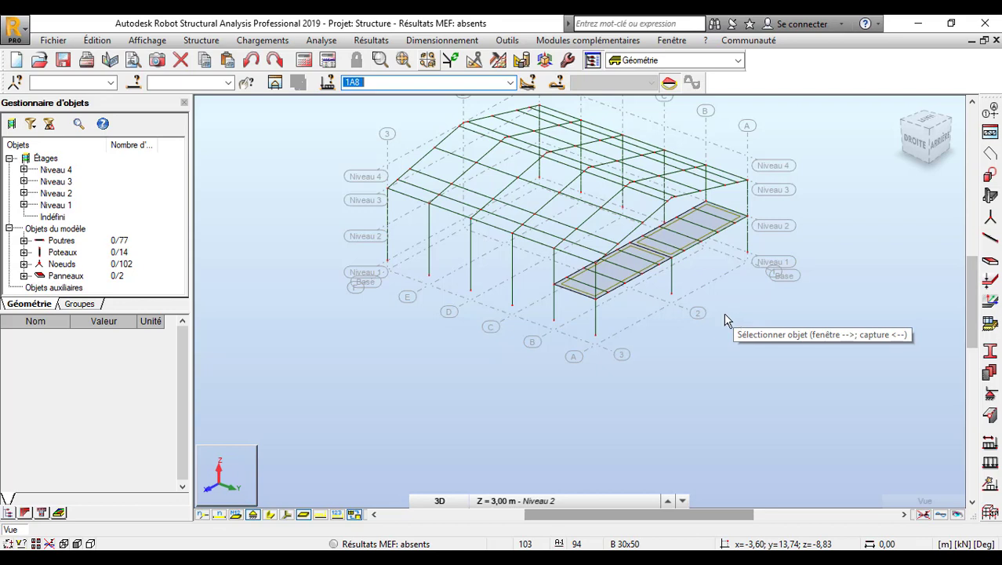
pyautogui.click(510, 83)
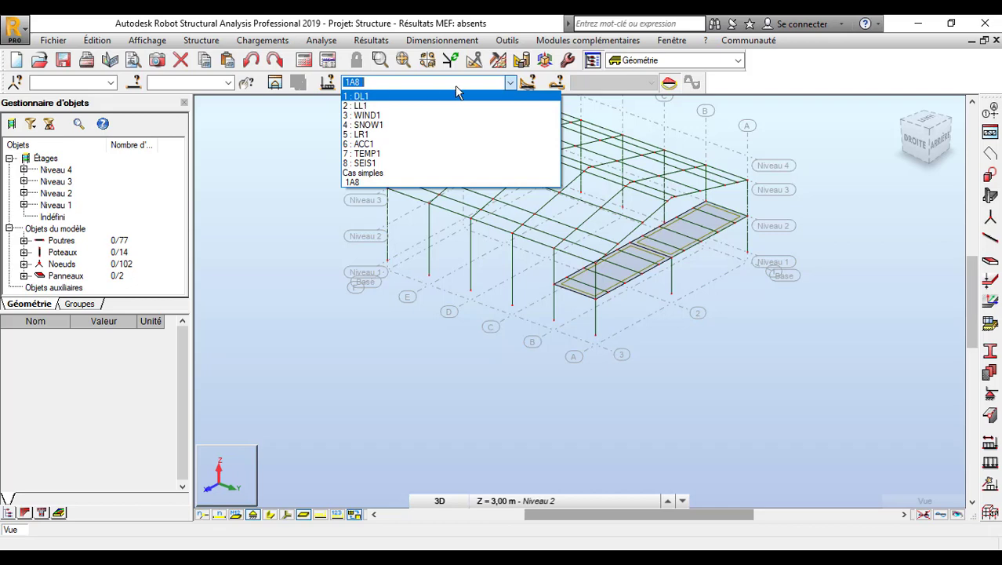
pyautogui.click(509, 83)
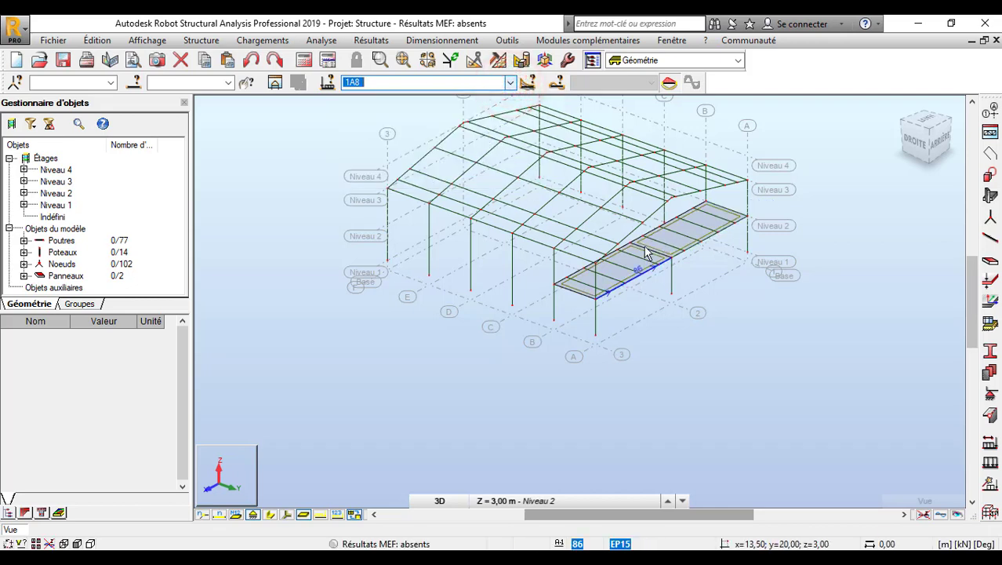
pyautogui.click(996, 459)
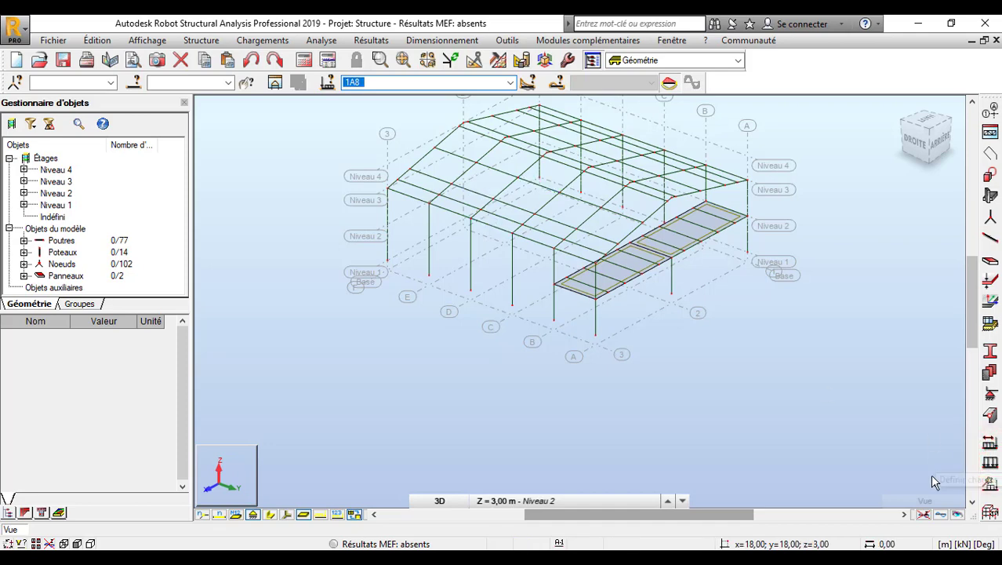
pyautogui.click(991, 443)
pyautogui.moveTo(608, 102); pyautogui.dragTo(520, 67)
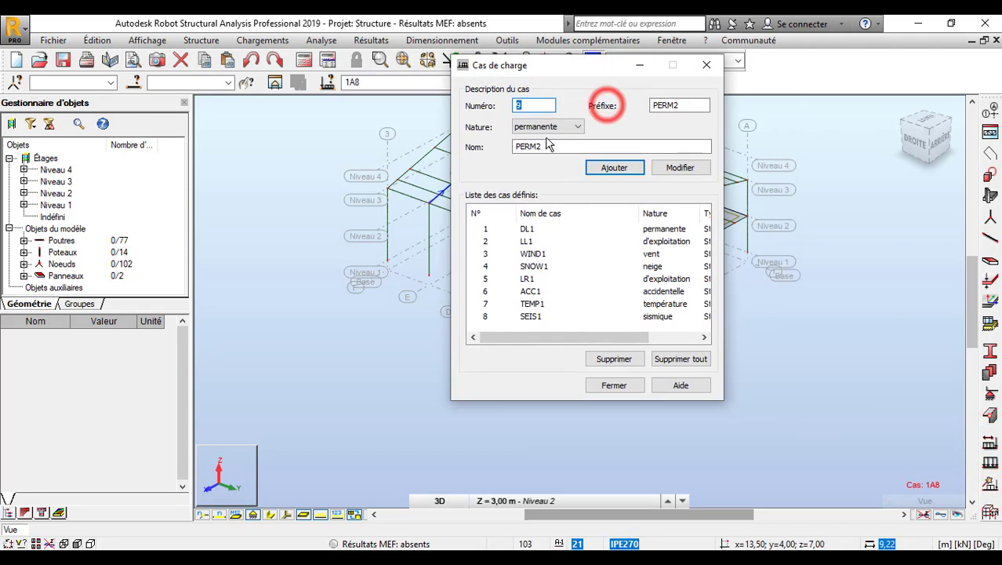
pyautogui.click(524, 244)
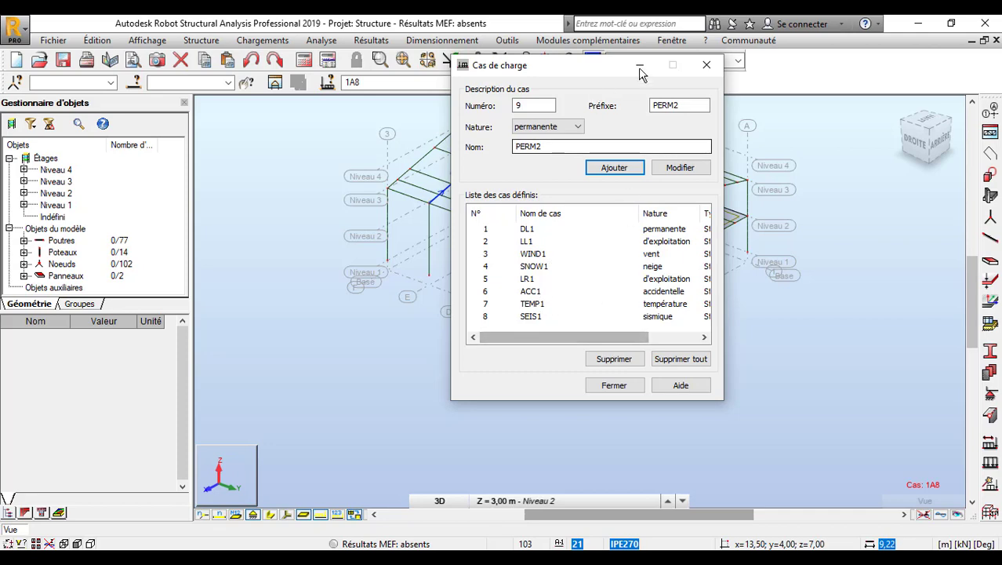
pyautogui.click(706, 66)
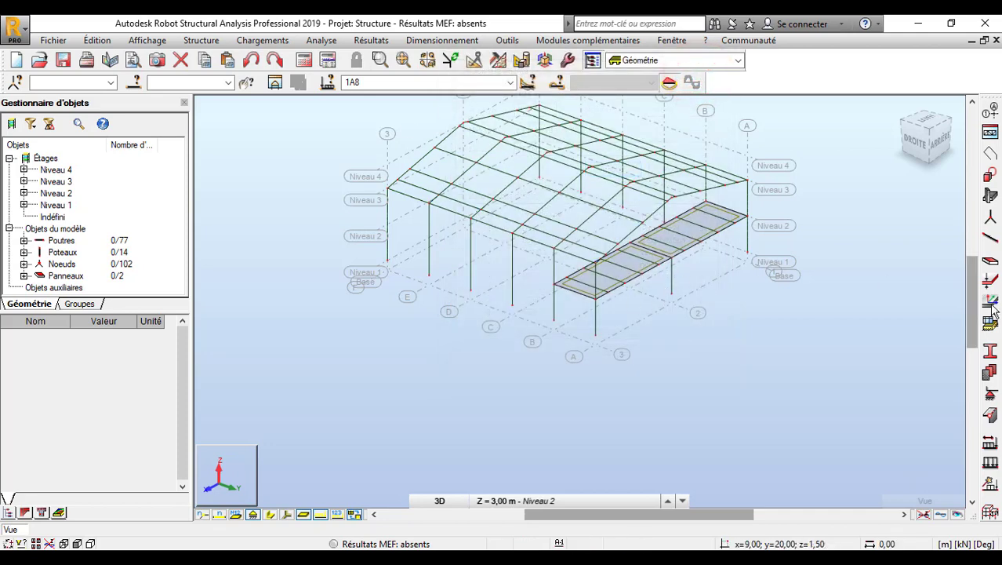
# - Examine the hangar frame and the Niveau 2 floor panels from the rear side in 3D
pyautogui.scroll(4, 643, 124)
pyautogui.scroll(-4, 549, 216)
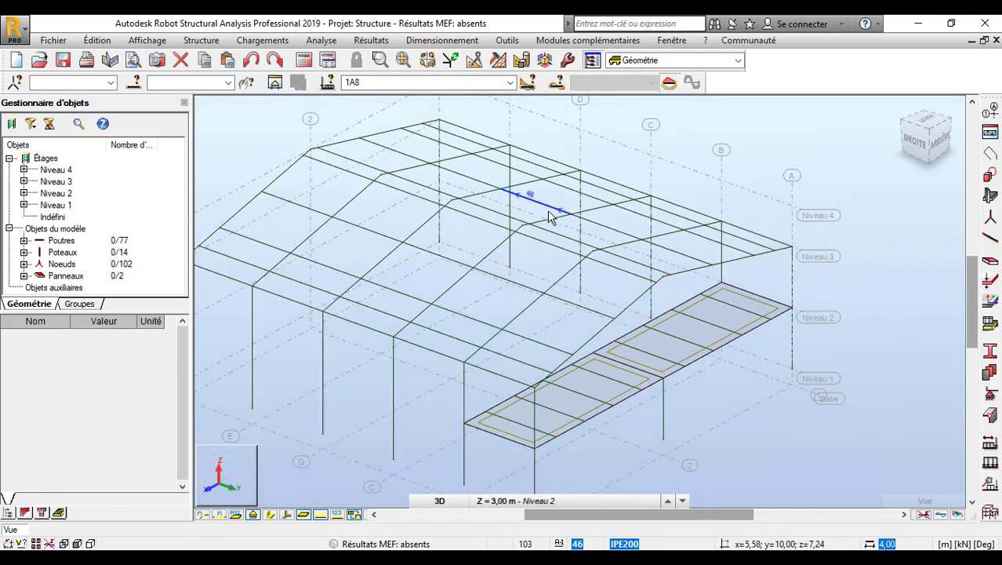
pyautogui.rightClick(728, 233)
pyautogui.click(823, 292)
pyautogui.moveTo(823, 292); pyautogui.dragTo(563, 199)
pyautogui.scroll(4, 563, 198)
pyautogui.scroll(-3, 488, 306)
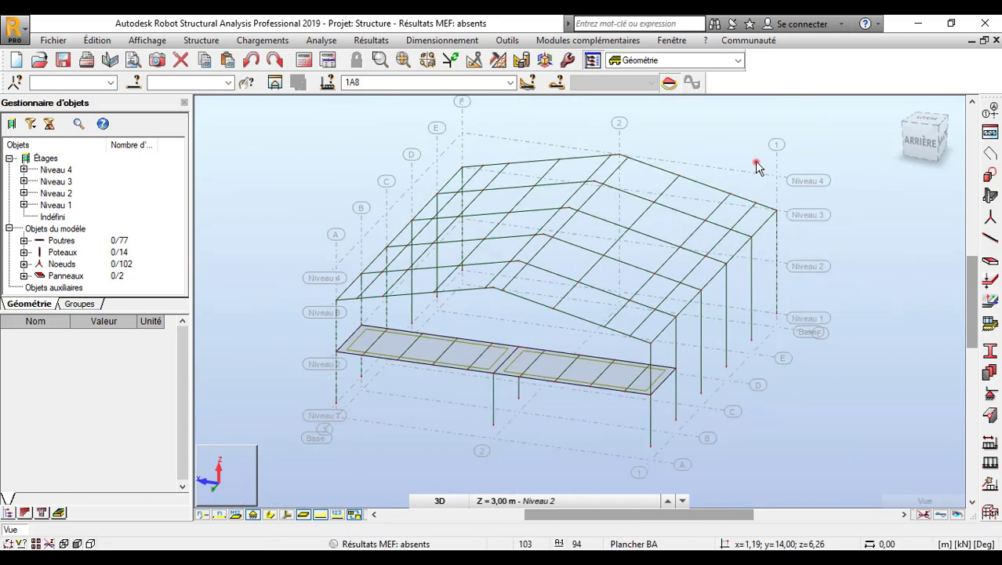
pyautogui.moveTo(756, 163); pyautogui.dragTo(764, 157)
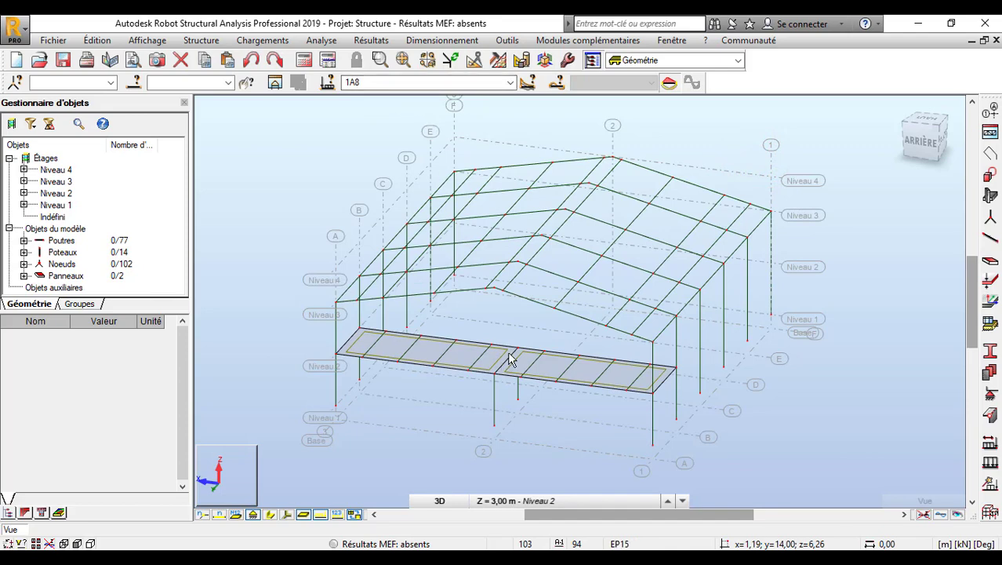
pyautogui.scroll(3, 533, 399)
# - Make 2 : LL1 the active load case and open the load definition for it
pyautogui.click(511, 82)
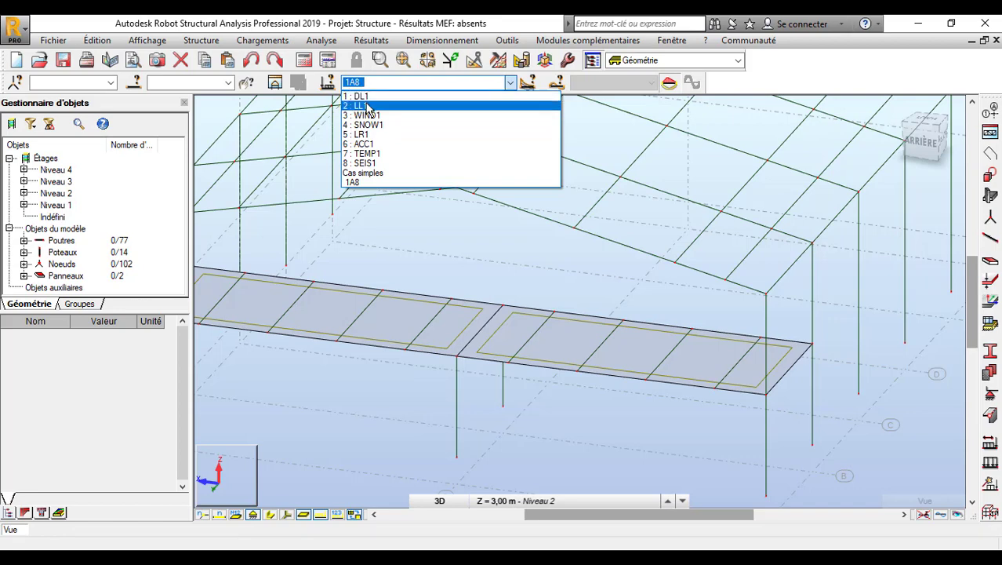
pyautogui.click(365, 106)
pyautogui.scroll(-5, 575, 259)
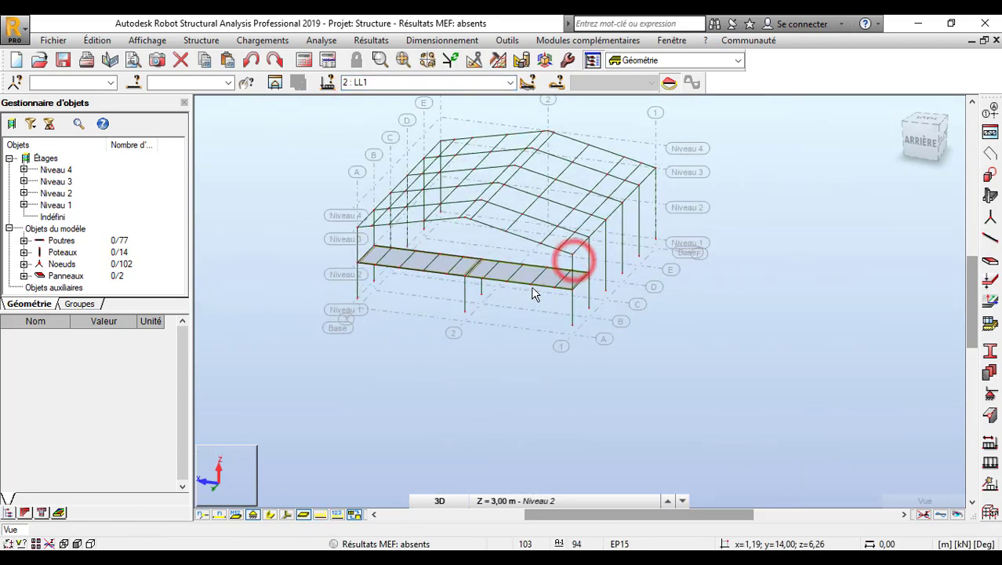
pyautogui.scroll(2, 532, 288)
pyautogui.keyDown('shift'); pyautogui.moveTo(468, 258); pyautogui.dragTo(491, 269, button='middle'); pyautogui.keyUp('shift')
pyautogui.scroll(4, 417, 289)
pyautogui.scroll(-4, 459, 270)
pyautogui.keyDown('shift'); pyautogui.moveTo(621, 254); pyautogui.dragTo(595, 260, button='middle'); pyautogui.keyUp('shift')
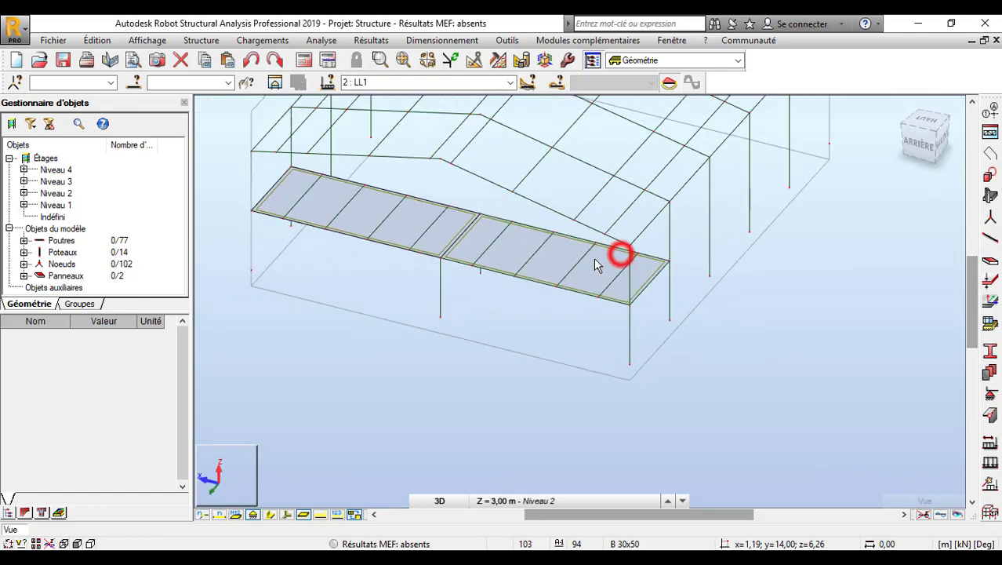
pyautogui.scroll(-3, 438, 226)
pyautogui.scroll(4, 423, 198)
pyautogui.keyDown('shift'); pyautogui.moveTo(475, 216); pyautogui.dragTo(494, 205, button='middle'); pyautogui.keyUp('shift')
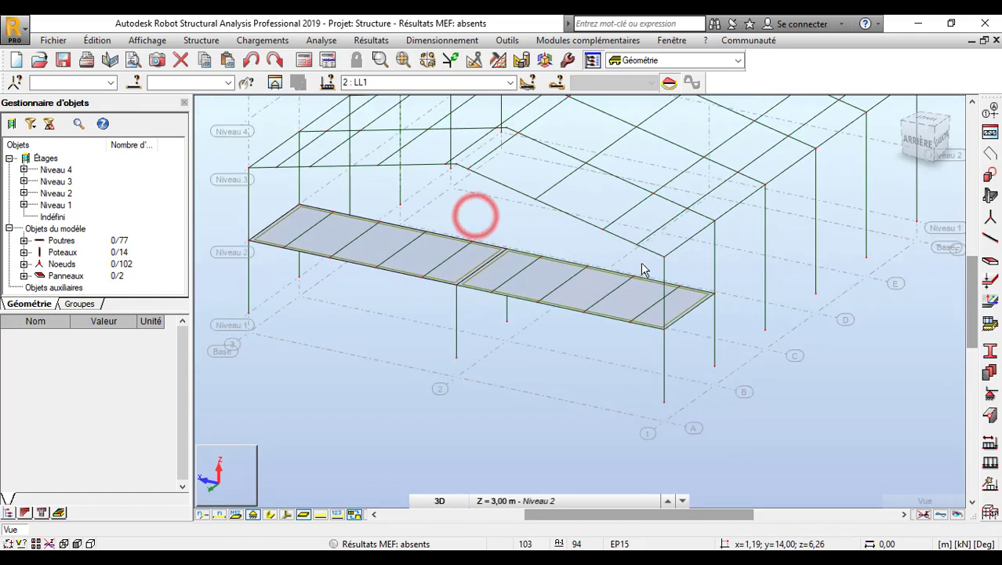
pyautogui.click(994, 463)
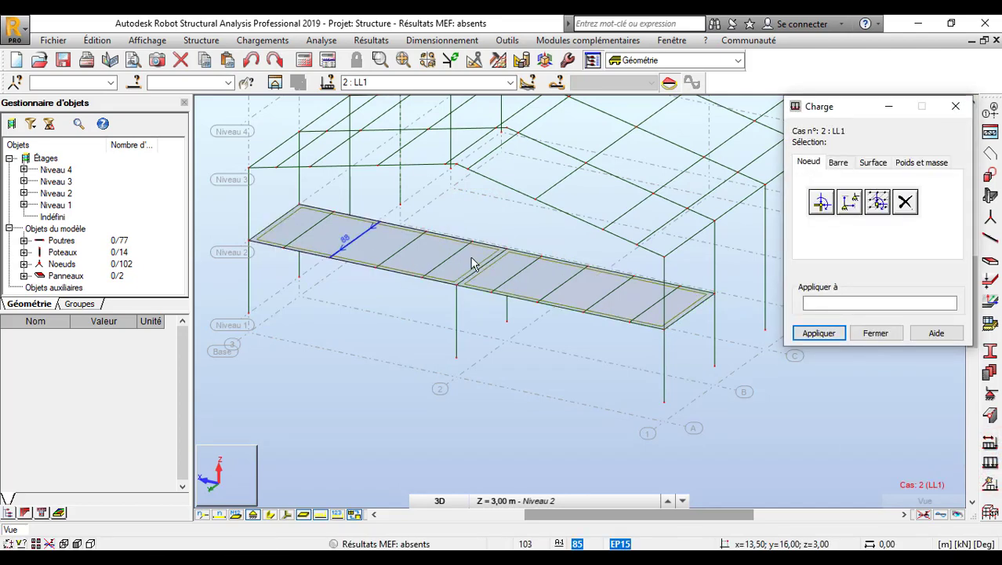
pyautogui.click(502, 270)
pyautogui.click(852, 162)
pyautogui.click(821, 203)
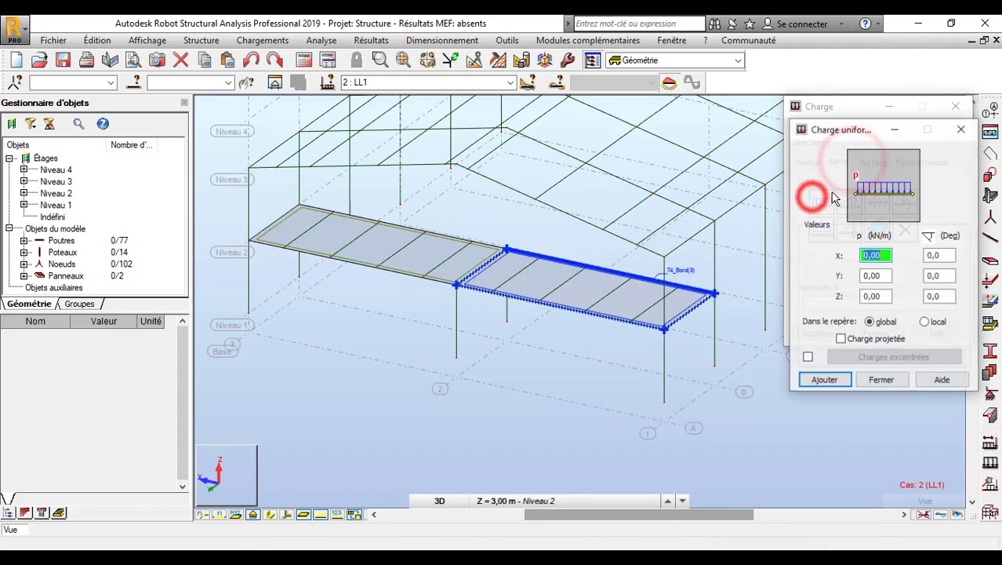
pyautogui.click(964, 127)
pyautogui.click(905, 162)
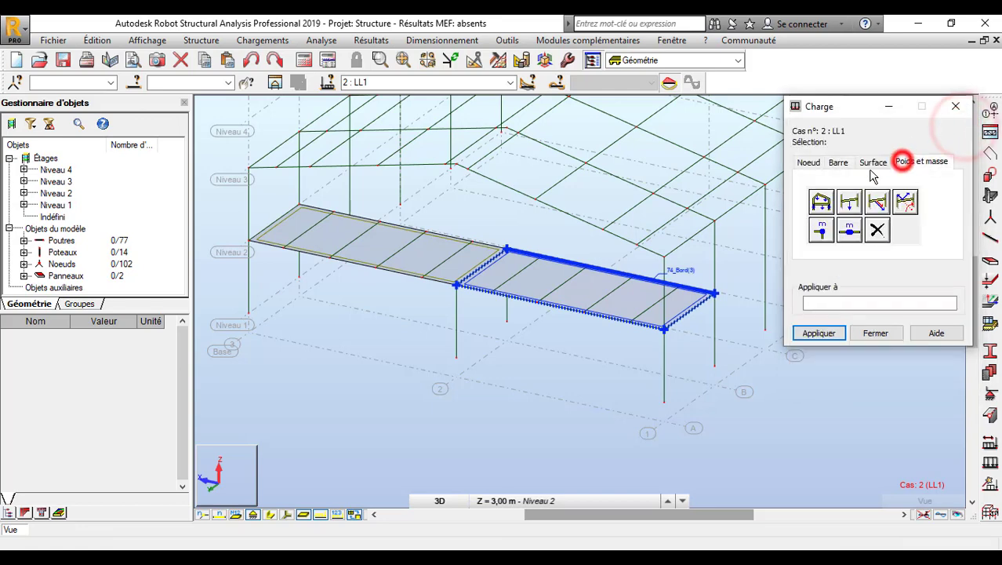
# - Start a uniform surface load for case LL1 and set its Z value to -2 kPa
pyautogui.click(872, 161)
pyautogui.click(821, 203)
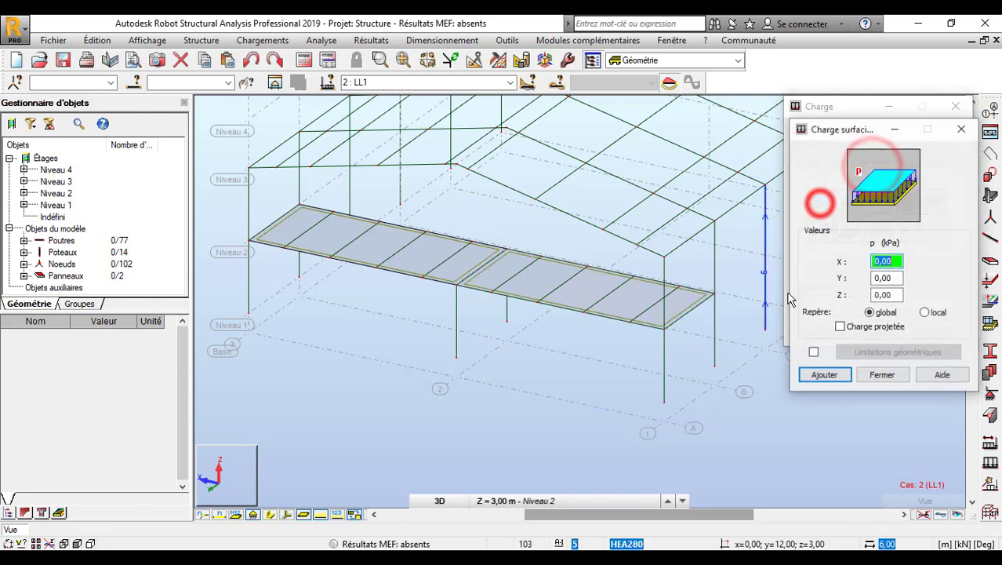
pyautogui.doubleClick(885, 295)
pyautogui.click(666, 336)
pyautogui.click(687, 355)
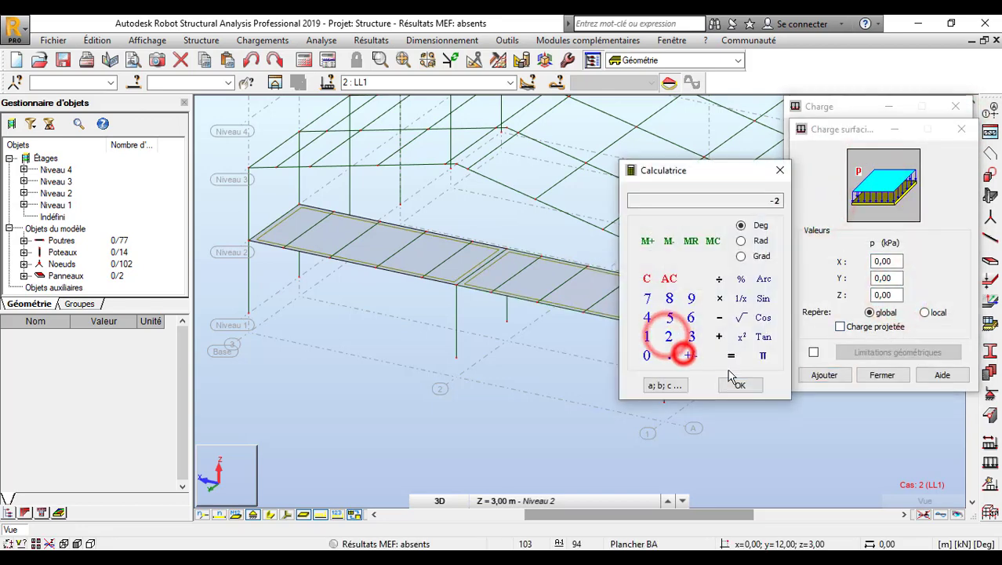
pyautogui.click(740, 385)
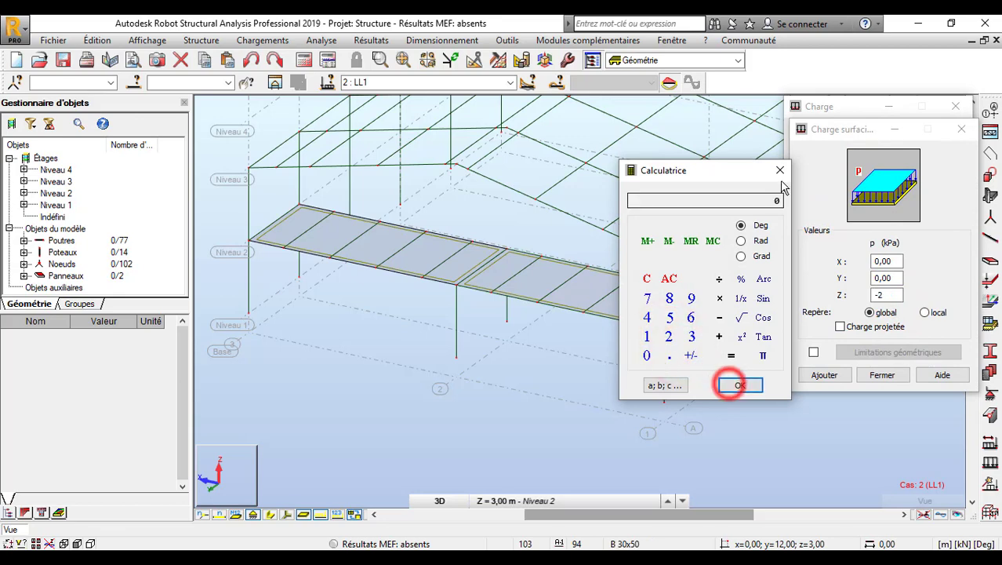
# - Add the surface load definition and apply it to both Niveau 2 floor panels, 74 and 85, in case LL1
pyautogui.click(824, 375)
pyautogui.click(858, 302)
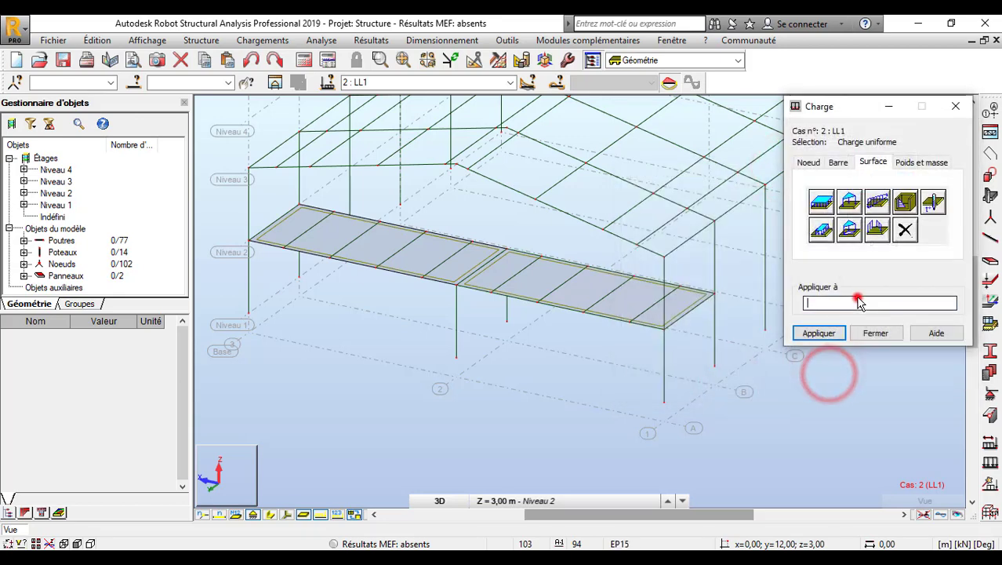
pyautogui.click(343, 234)
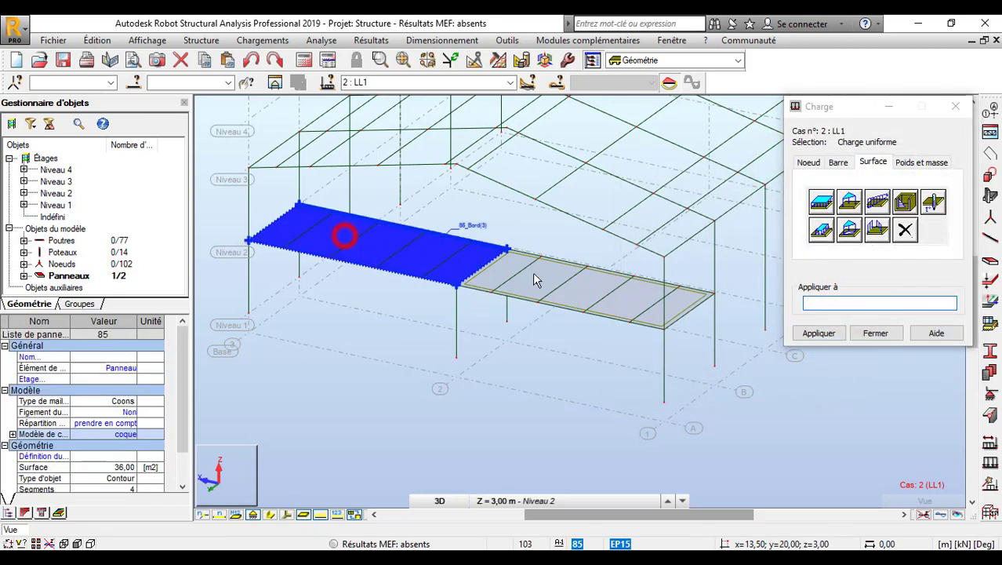
pyautogui.keyDown('ctrl'); pyautogui.click(593, 289); pyautogui.keyUp('ctrl')
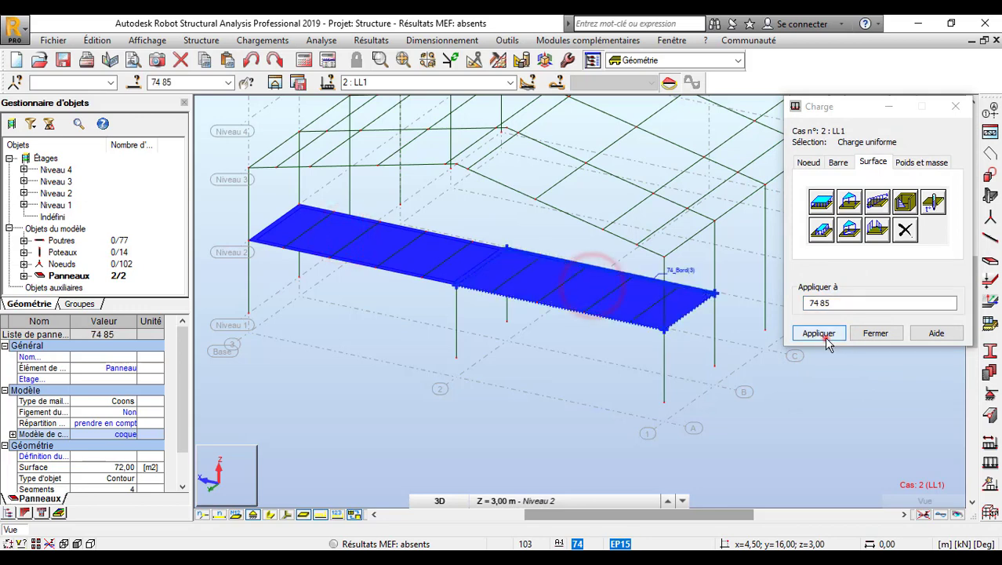
pyautogui.click(823, 337)
pyautogui.click(876, 332)
# - Deselect the floor panels and examine the whole hangar frame and its roof slopes from several sides in 3D
pyautogui.scroll(-5, 674, 254)
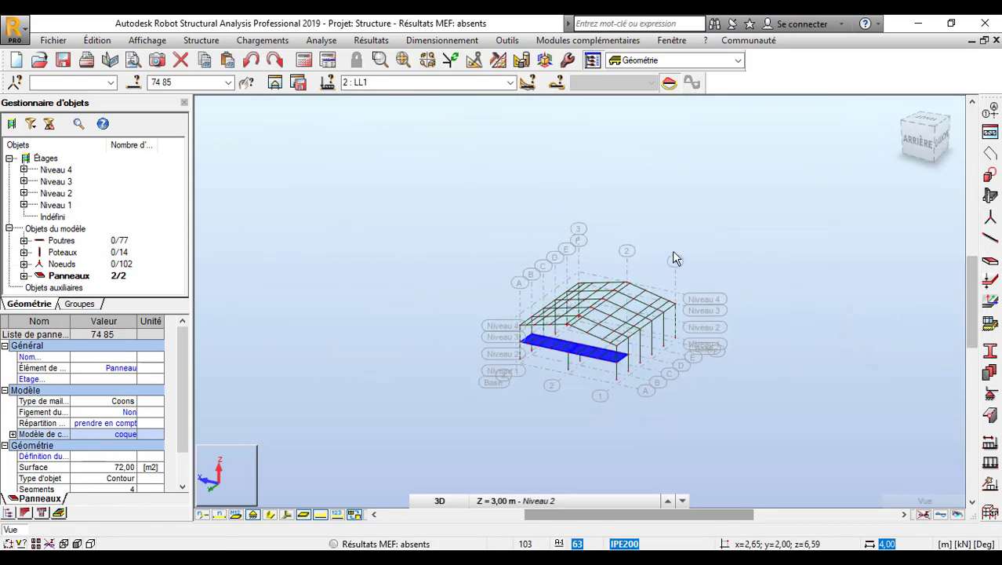
pyautogui.scroll(3, 674, 258)
pyautogui.click(651, 231)
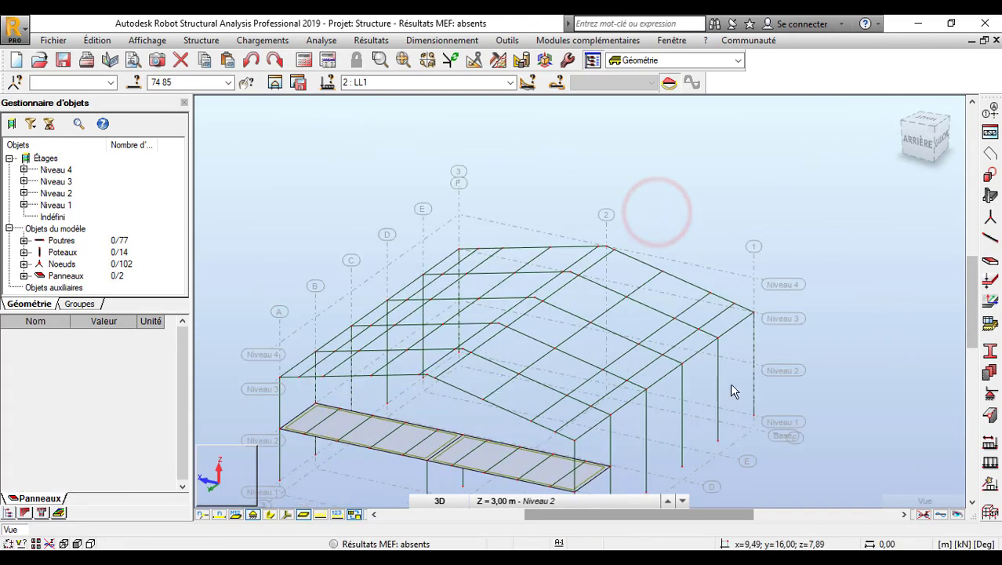
pyautogui.scroll(-2, 682, 172)
pyautogui.scroll(3, 662, 318)
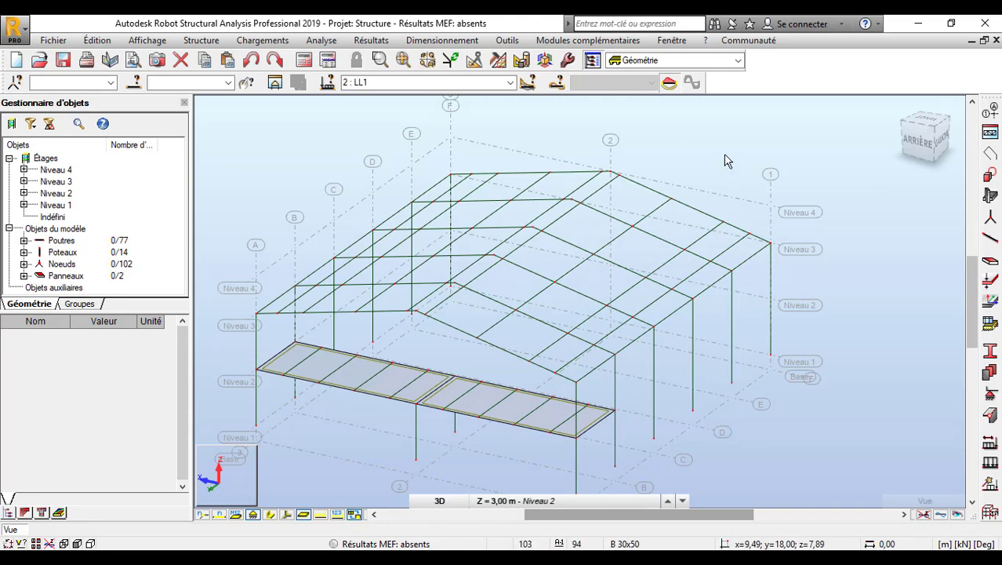
pyautogui.scroll(2, 514, 298)
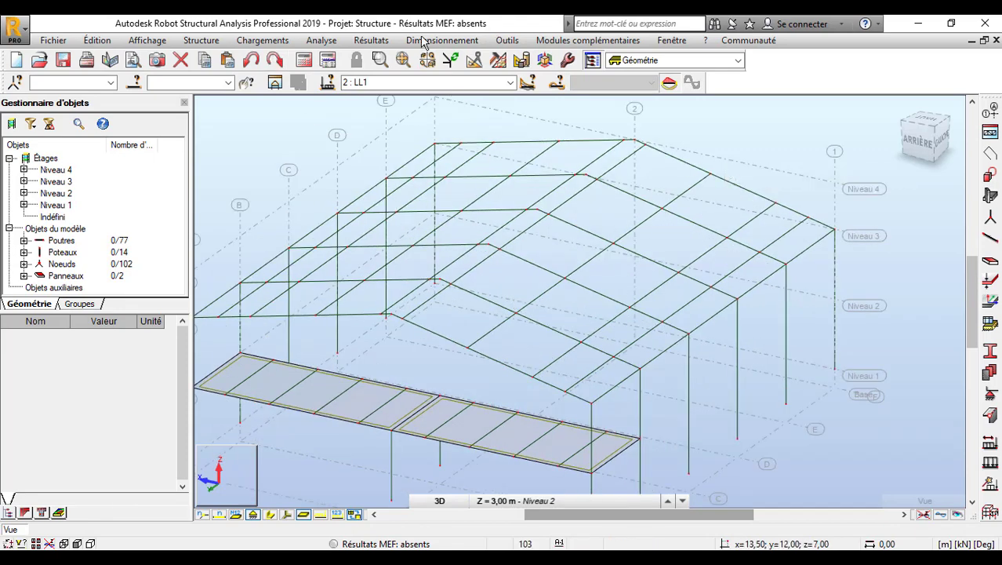
pyautogui.scroll(-2, 729, 304)
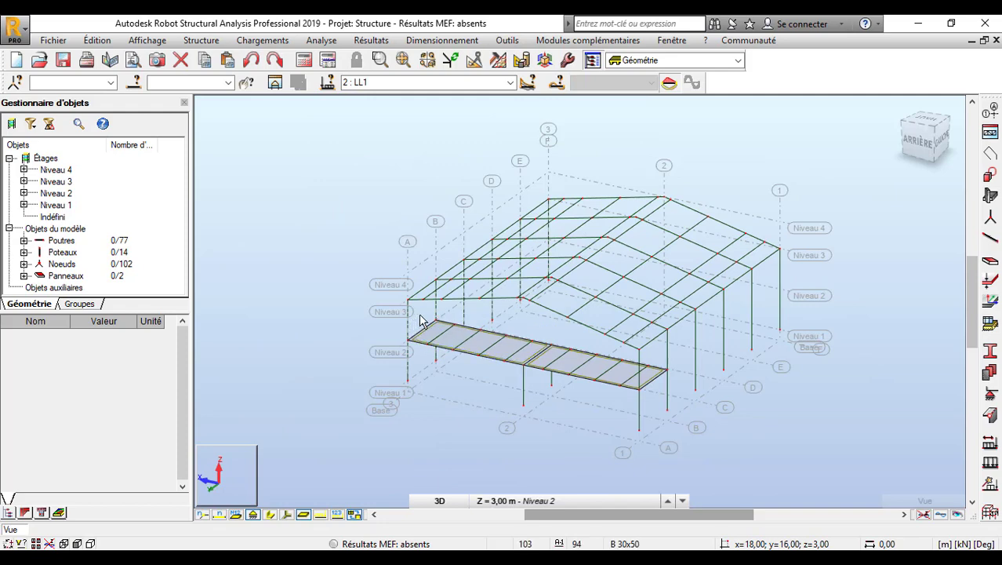
pyautogui.rightClick(285, 298)
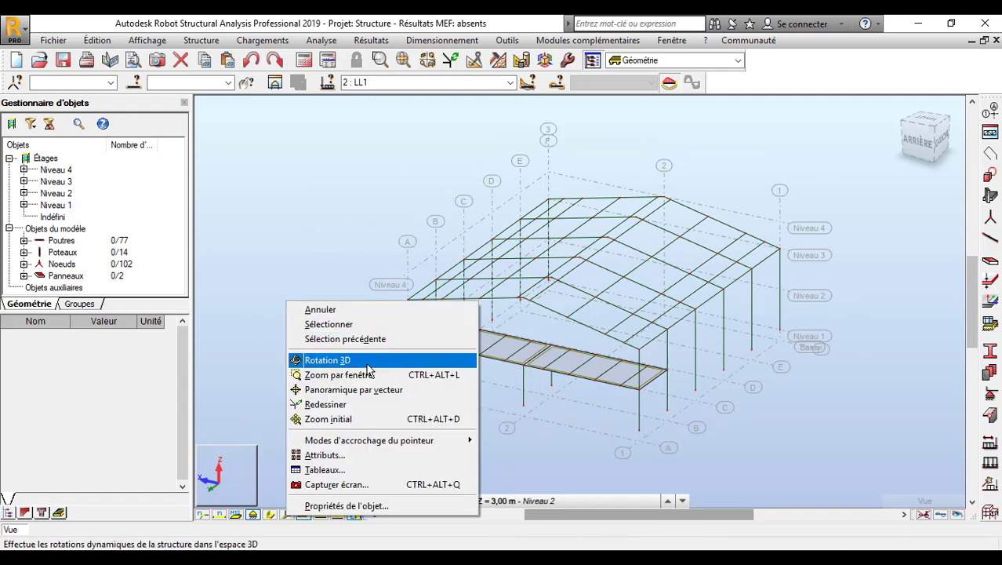
pyautogui.click(365, 359)
pyautogui.moveTo(338, 313); pyautogui.dragTo(641, 331)
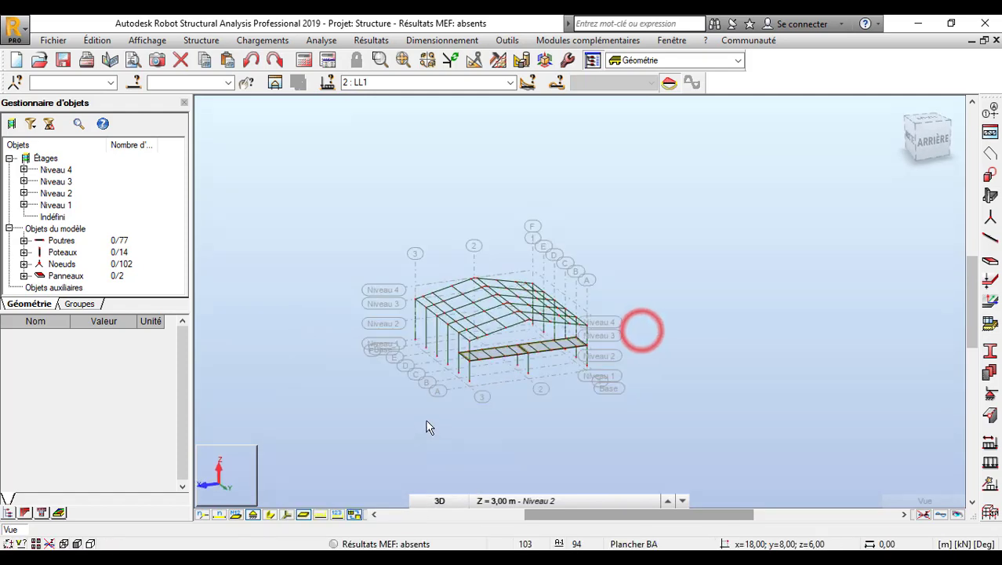
pyautogui.scroll(3, 425, 422)
pyautogui.scroll(3, 439, 288)
pyautogui.scroll(-3, 530, 347)
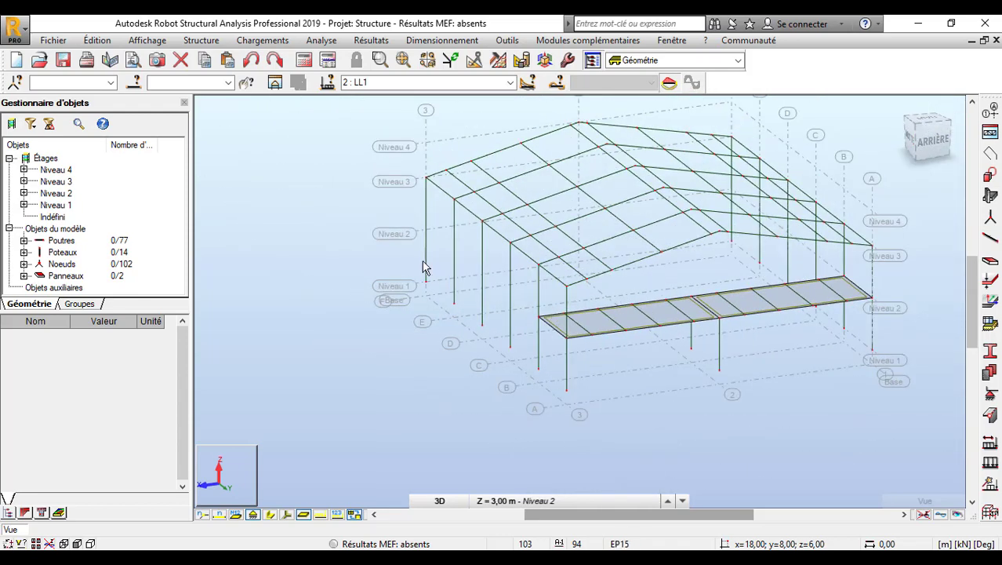
pyautogui.moveTo(668, 269)
pyautogui.mouseDown()
pyautogui.moveTo(619, 290)
pyautogui.moveTo(488, 301)
pyautogui.mouseUp()
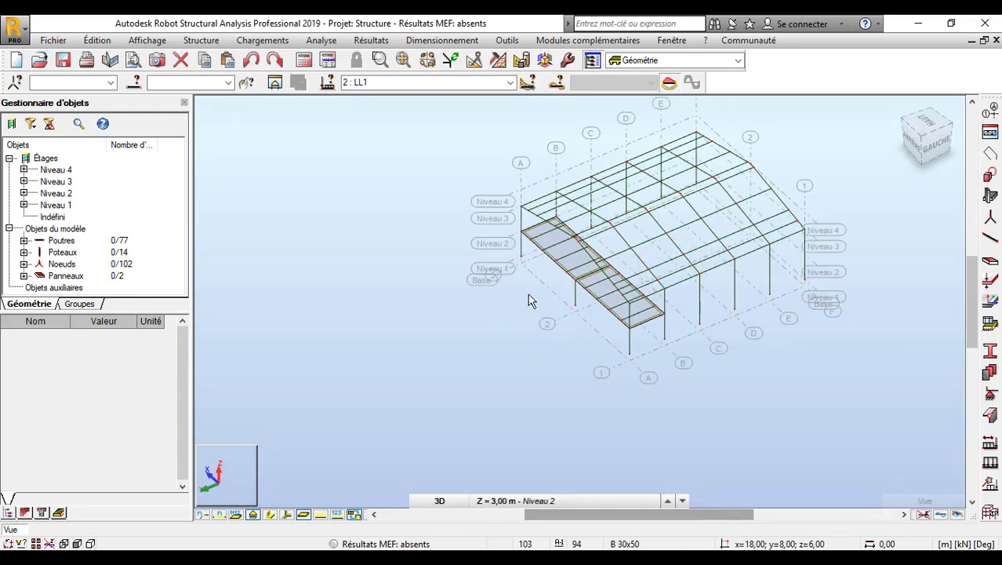
pyautogui.moveTo(786, 275); pyautogui.dragTo(694, 260)
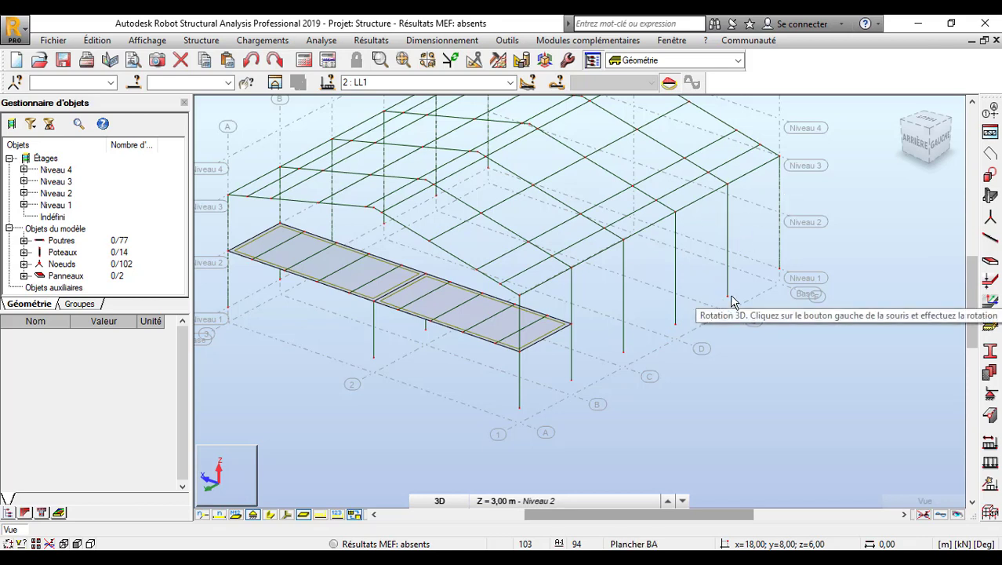
pyautogui.scroll(-5, 403, 314)
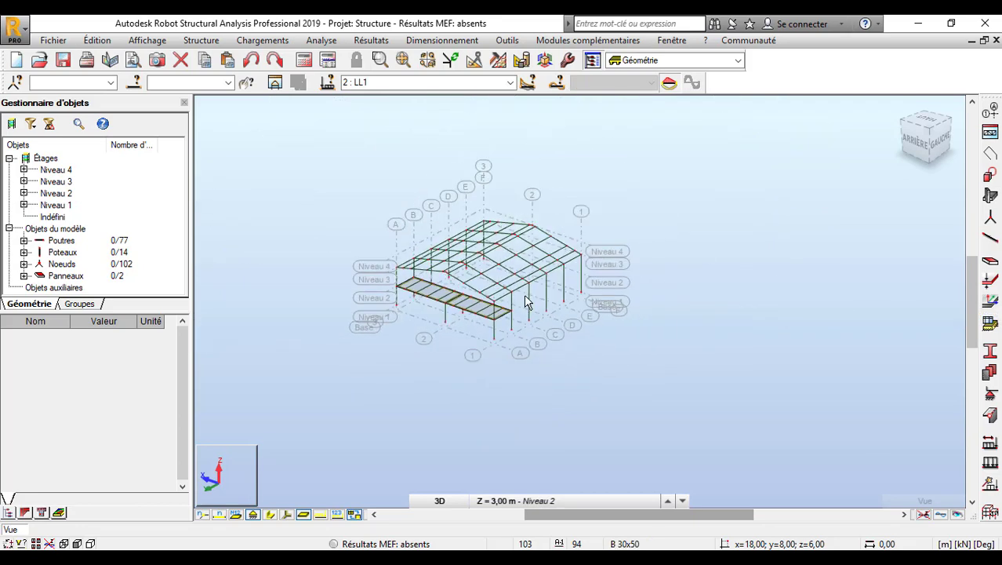
pyautogui.moveTo(531, 291); pyautogui.dragTo(508, 314)
pyautogui.scroll(4, 523, 311)
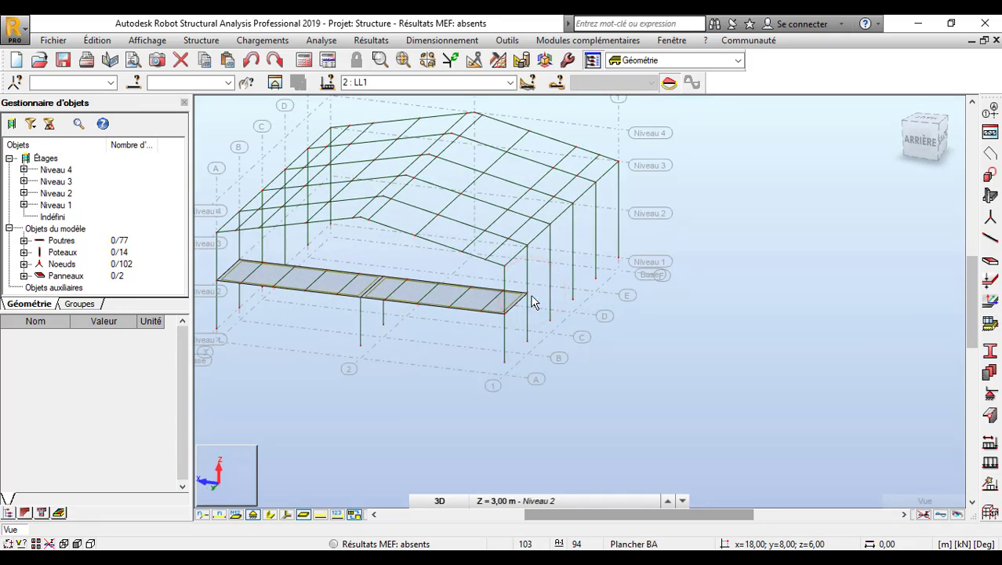
pyautogui.keyDown('shift'); pyautogui.moveTo(756, 186); pyautogui.dragTo(727, 196, button='middle'); pyautogui.keyUp('shift')
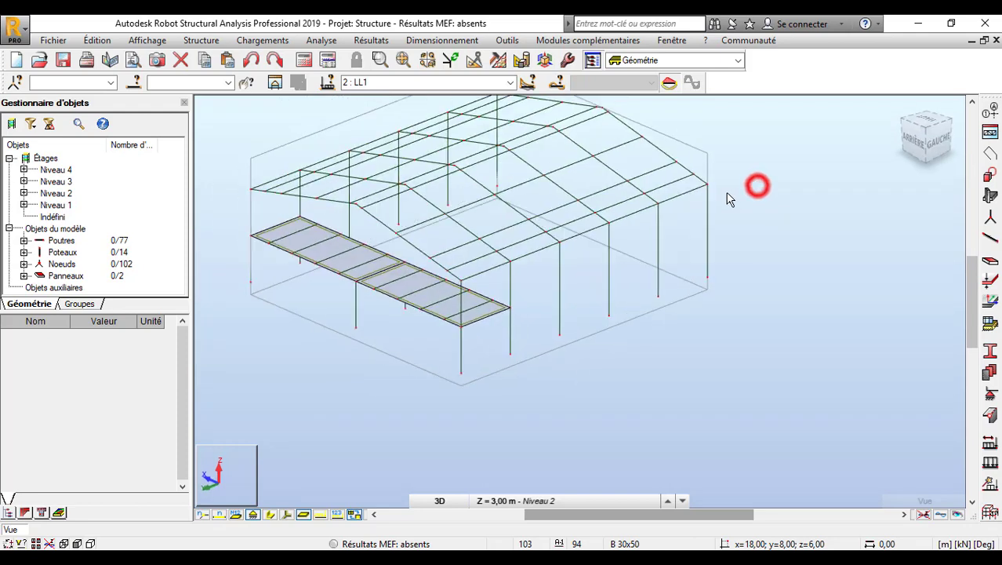
pyautogui.scroll(-3, 852, 204)
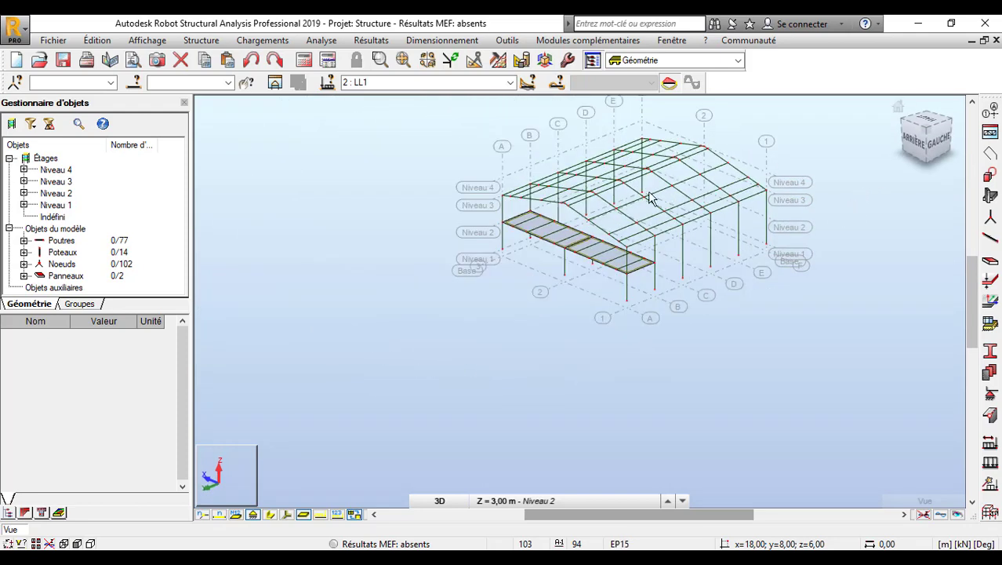
pyautogui.keyDown('shift'); pyautogui.moveTo(626, 186); pyautogui.dragTo(649, 179, button='middle'); pyautogui.keyUp('shift')
pyautogui.scroll(3, 653, 184)
pyautogui.scroll(-3, 538, 223)
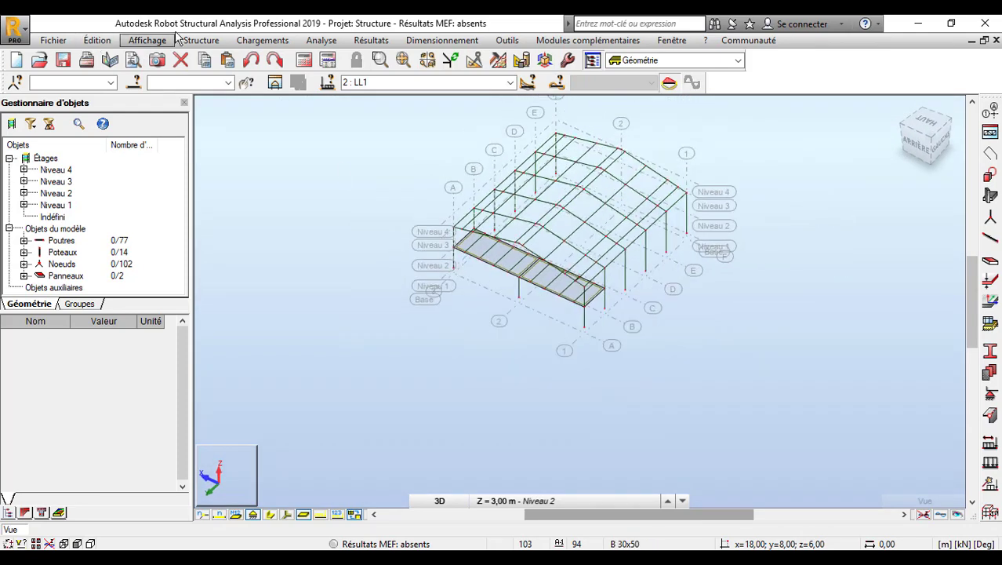
# - Start a contour cladding with Deux directions load distribution and place its ridge and eave corners on axis A, between grids 2 and 1
pyautogui.click(203, 40)
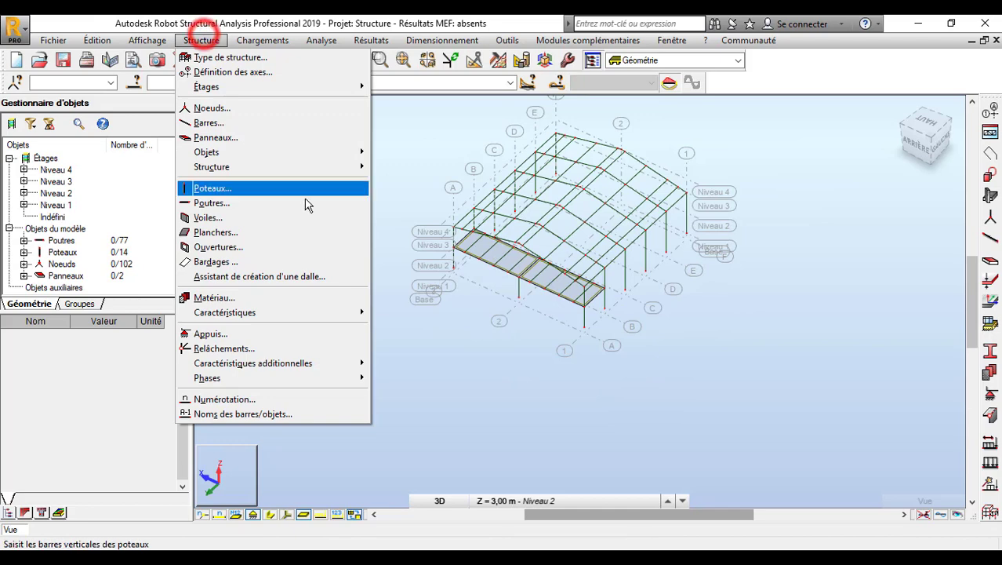
pyautogui.click(271, 263)
pyautogui.moveTo(844, 101); pyautogui.dragTo(87, 55)
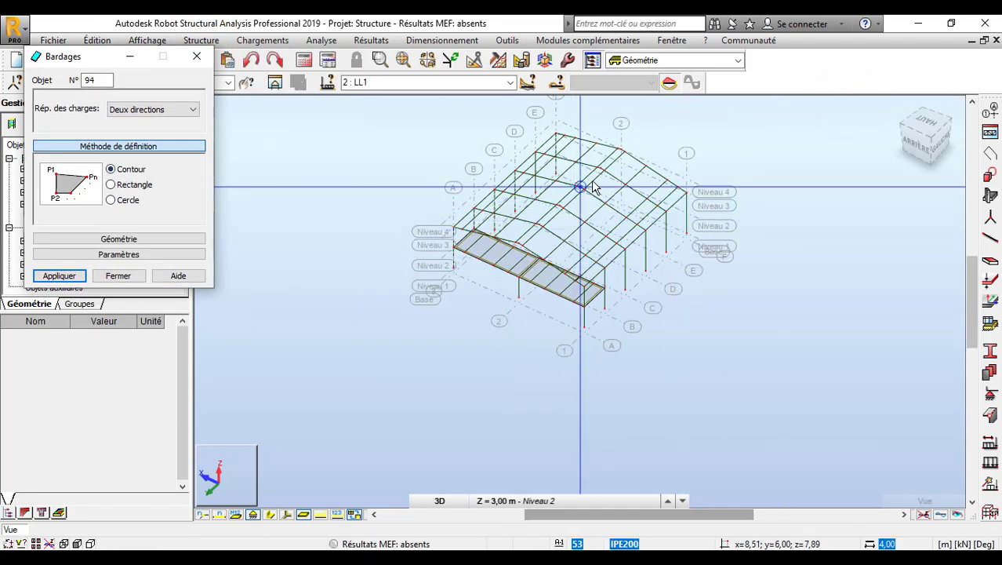
pyautogui.scroll(3, 541, 210)
pyautogui.scroll(3, 544, 212)
pyautogui.click(478, 278)
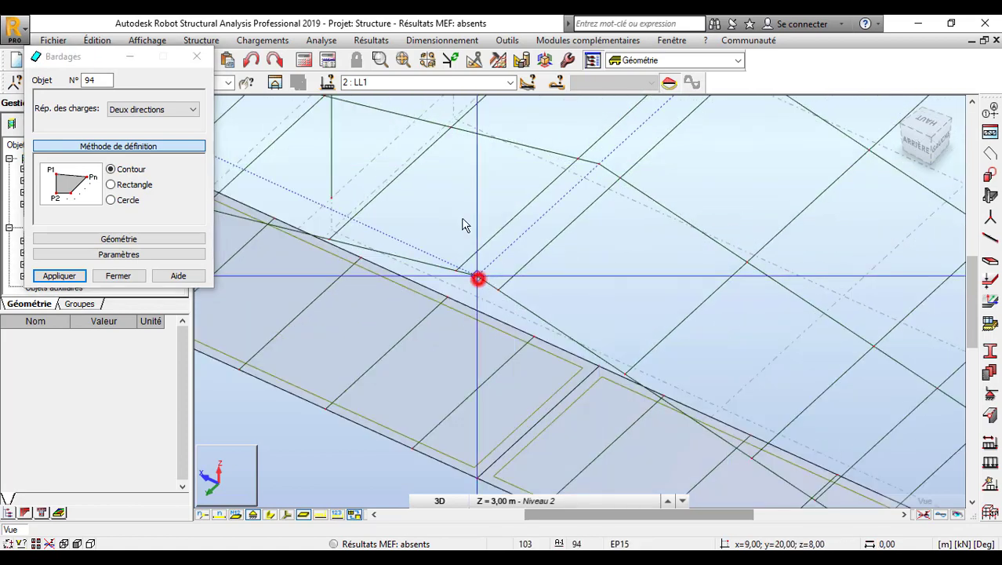
pyautogui.scroll(-2, 375, 174)
pyautogui.scroll(-2, 419, 260)
pyautogui.scroll(3, 582, 320)
pyautogui.click(584, 318)
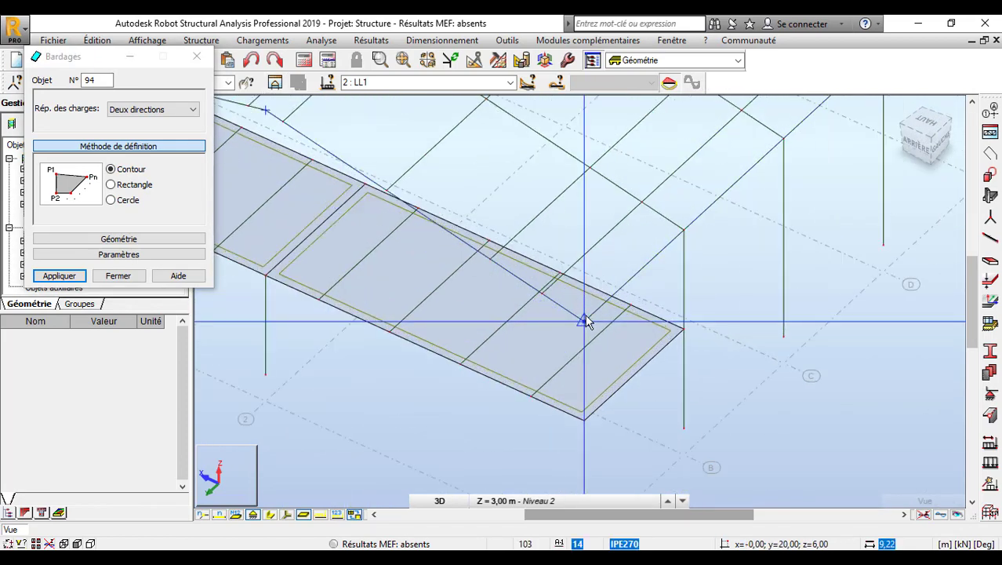
# - Complete the roof cladding contour through the eave and ridge corners on axis F, closing it at the axis A ridge point
pyautogui.scroll(-5, 285, 490)
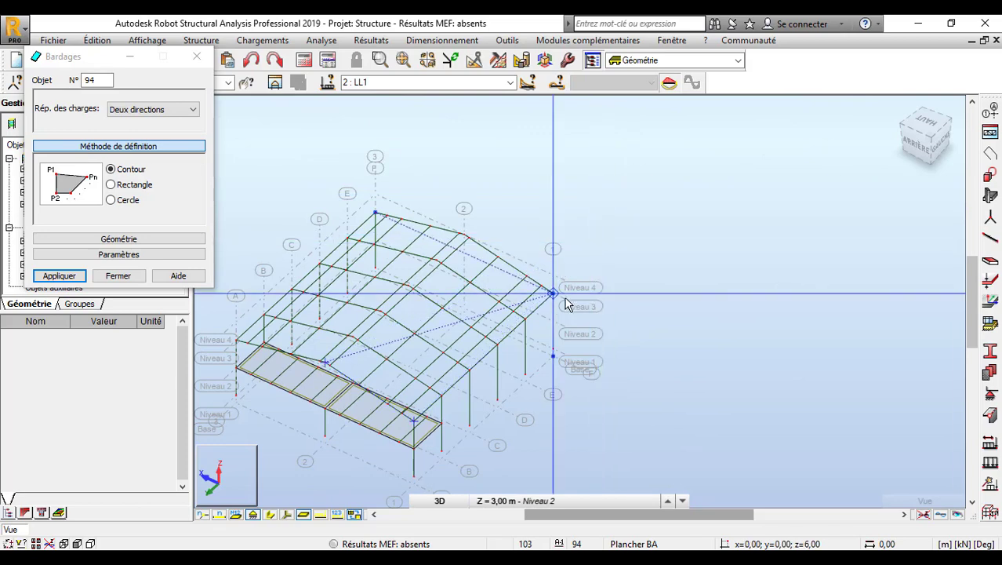
pyautogui.scroll(2, 551, 293)
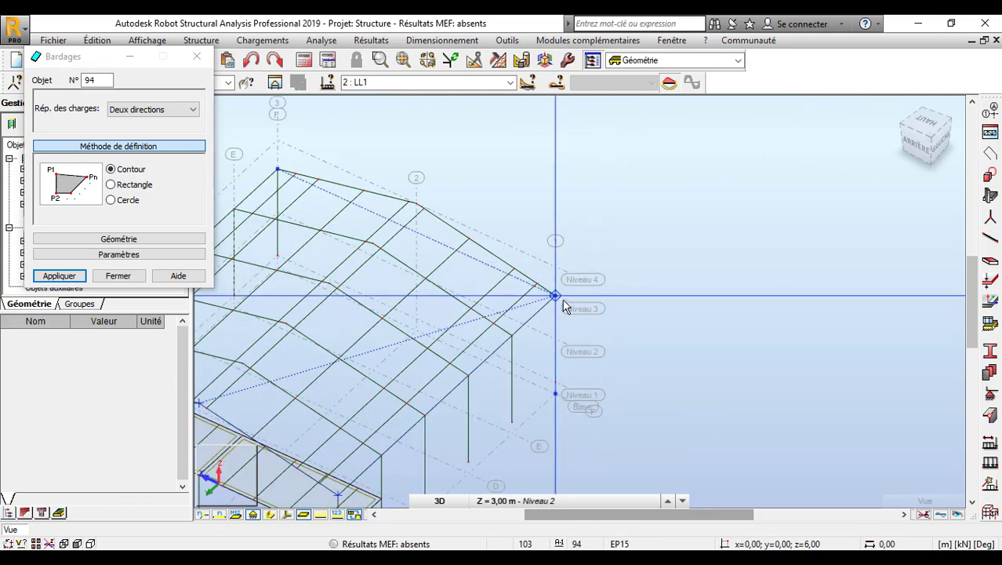
pyautogui.click(556, 297)
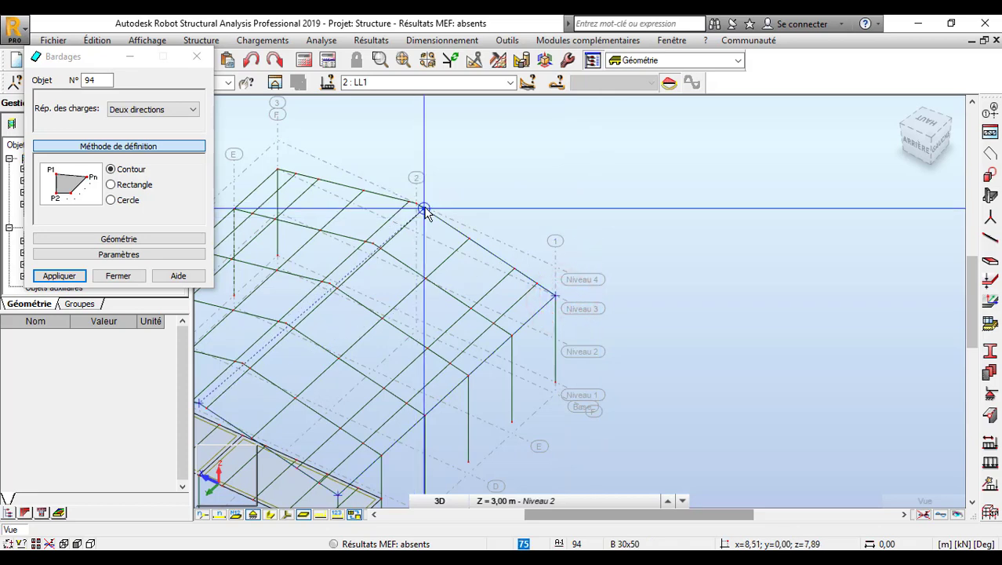
pyautogui.click(421, 205)
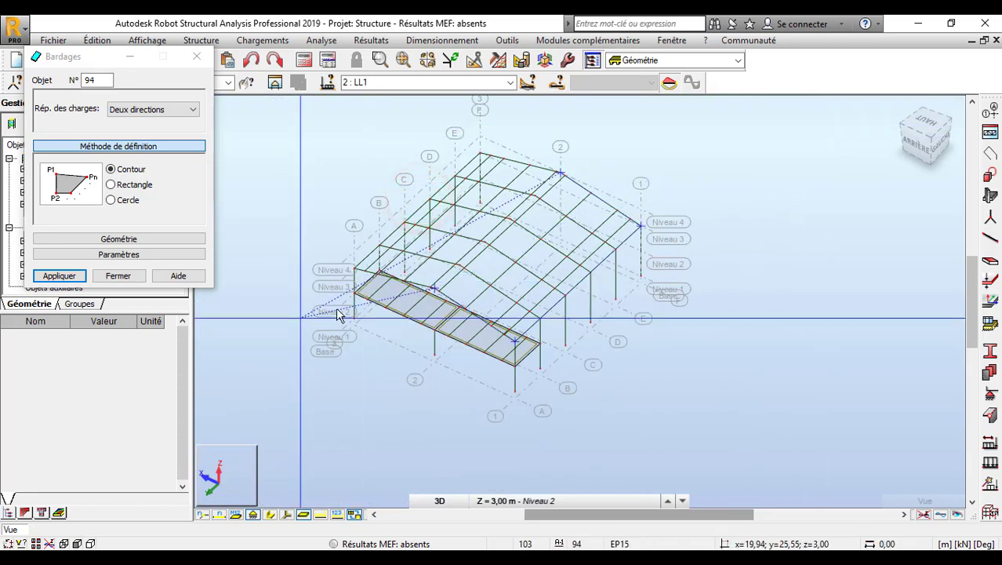
pyautogui.scroll(3, 397, 304)
pyautogui.click(530, 237)
pyautogui.click(469, 272)
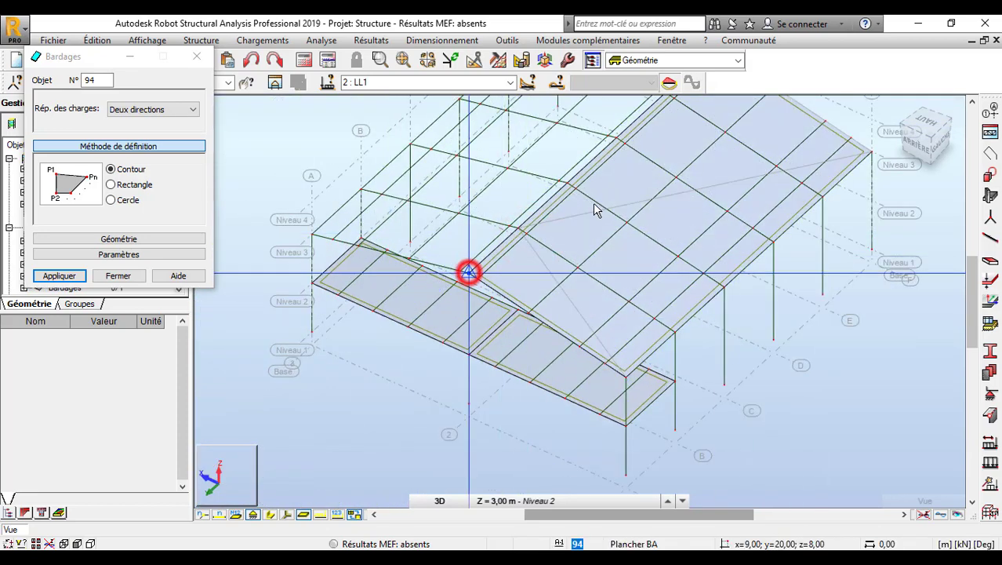
# - Select the new roof cladding and switch to the XZ front view at Y = 0,00 m
pyautogui.scroll(-3, 519, 196)
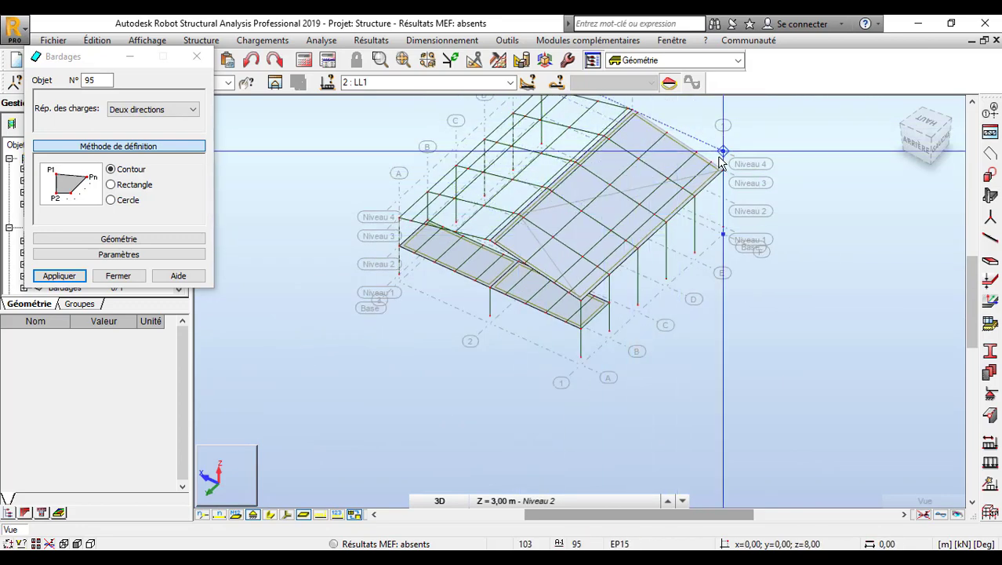
pyautogui.rightClick(621, 155)
pyautogui.click(723, 172)
pyautogui.click(609, 174)
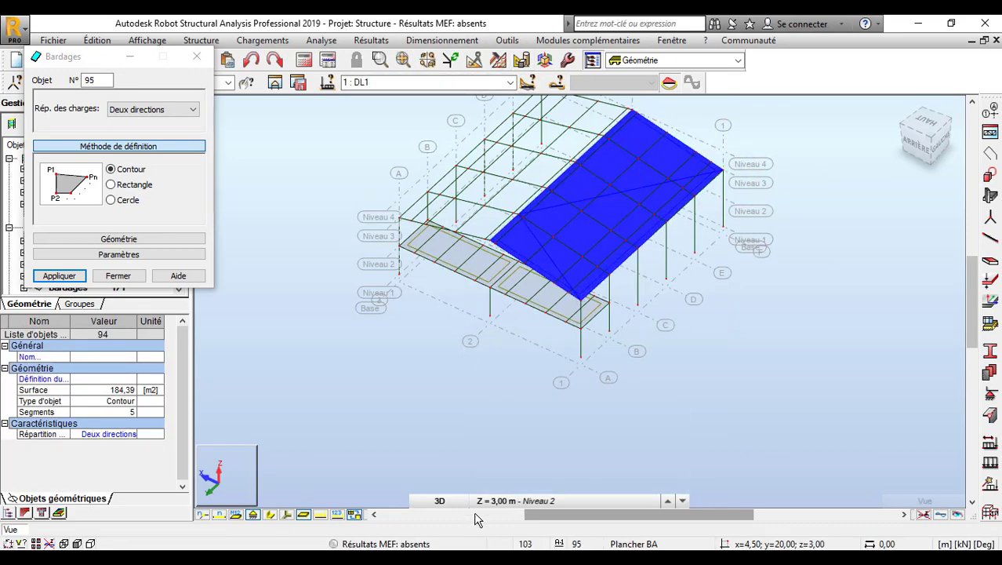
pyautogui.click(452, 502)
pyautogui.click(452, 453)
pyautogui.click(451, 503)
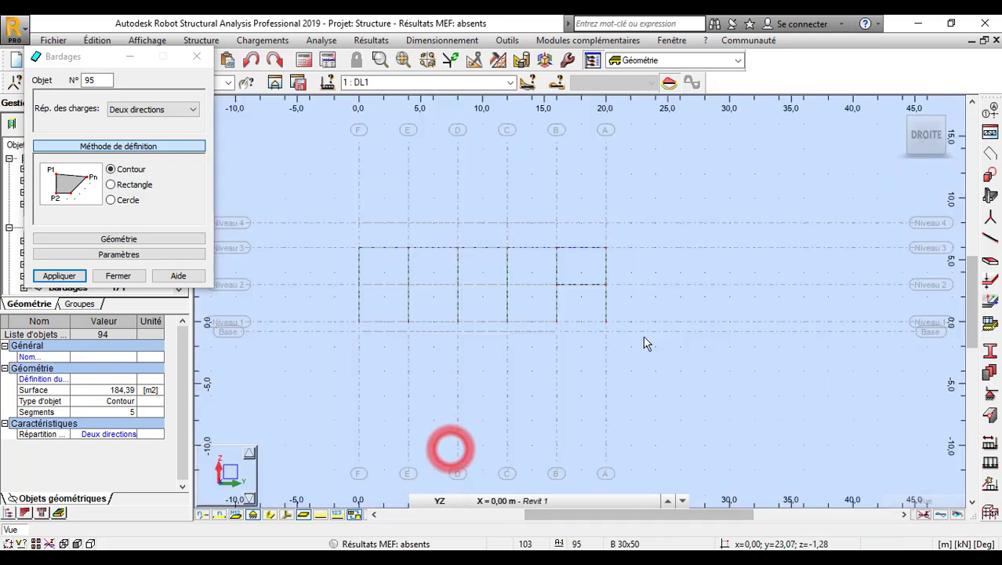
pyautogui.click(437, 485)
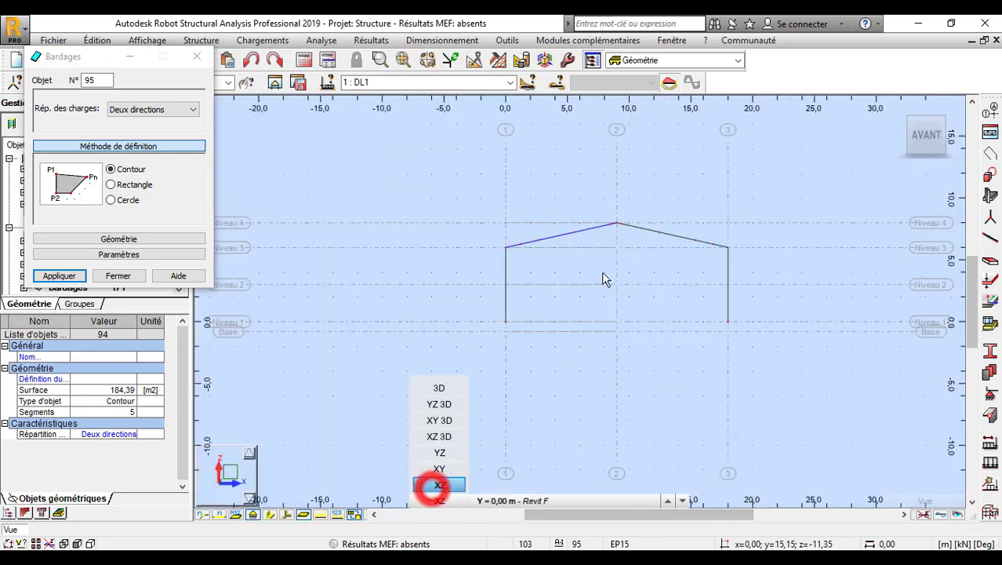
# - Mirror a copy of the selected roof cladding about the vertical plane through the ridge at 9,00 m
pyautogui.click(197, 58)
pyautogui.click(475, 60)
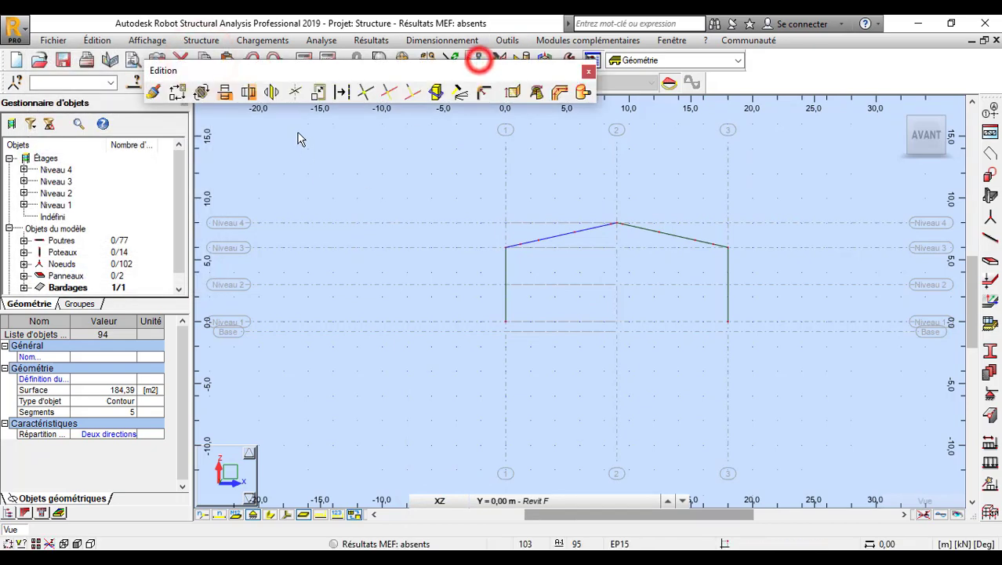
pyautogui.click(248, 92)
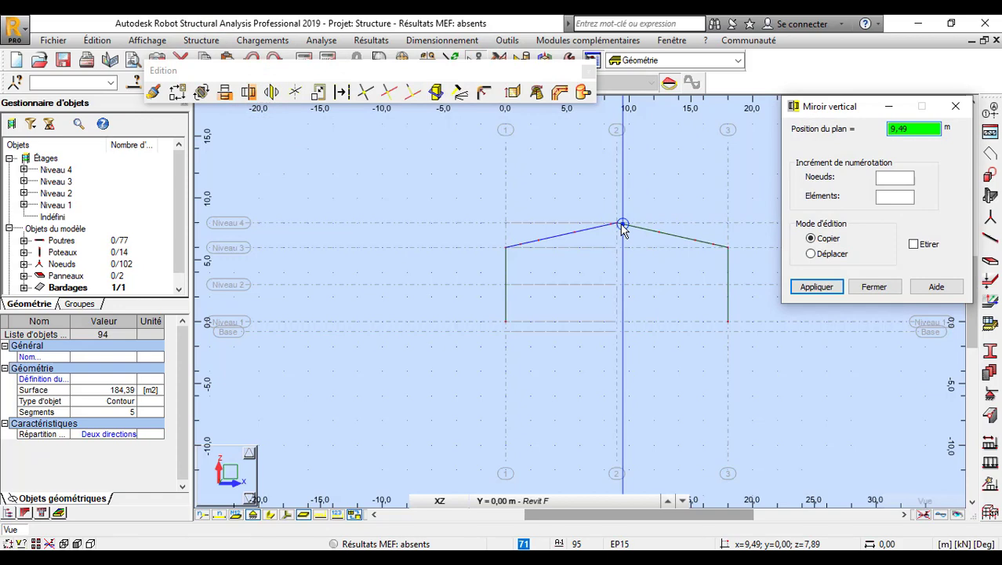
pyautogui.click(617, 225)
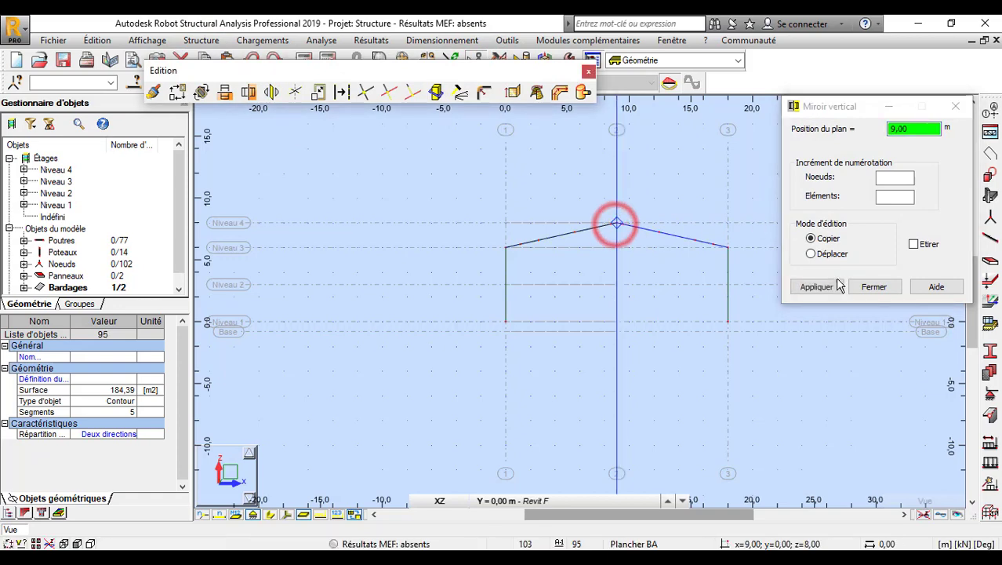
pyautogui.click(816, 287)
pyautogui.click(872, 288)
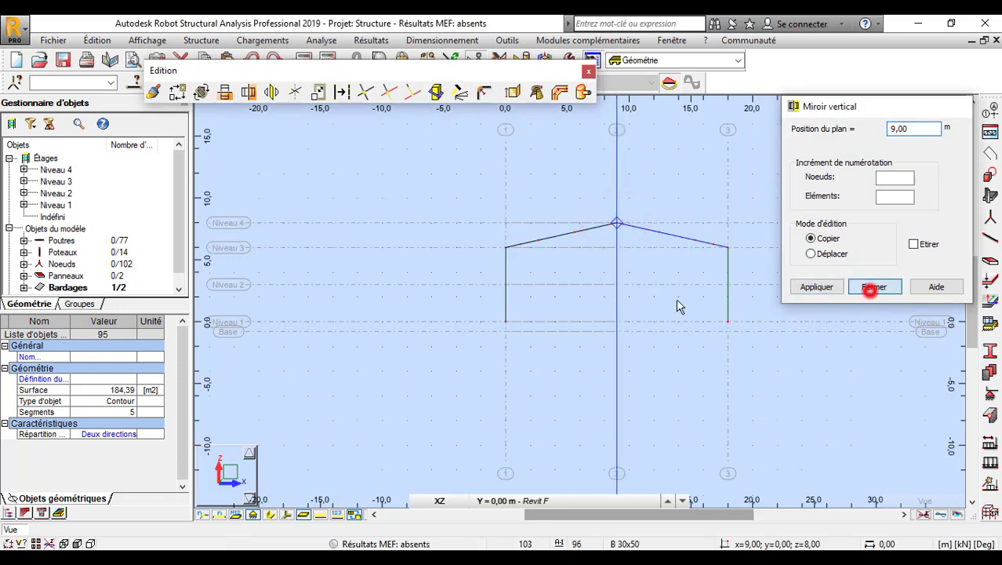
# - Return from the XZ view to the 3D view, clear the selection and inspect the claddings on both roof slopes
pyautogui.click(589, 70)
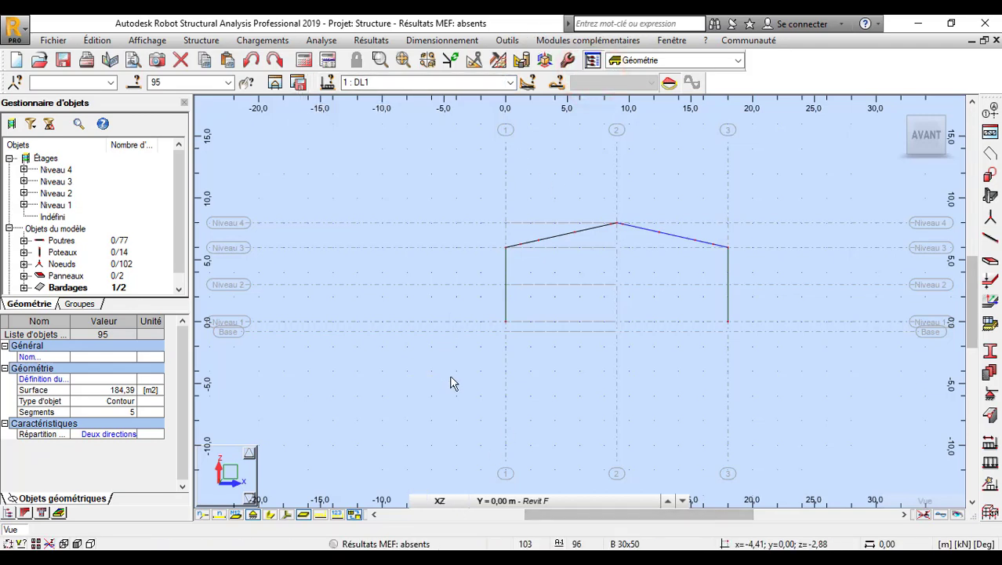
pyautogui.moveTo(434, 505)
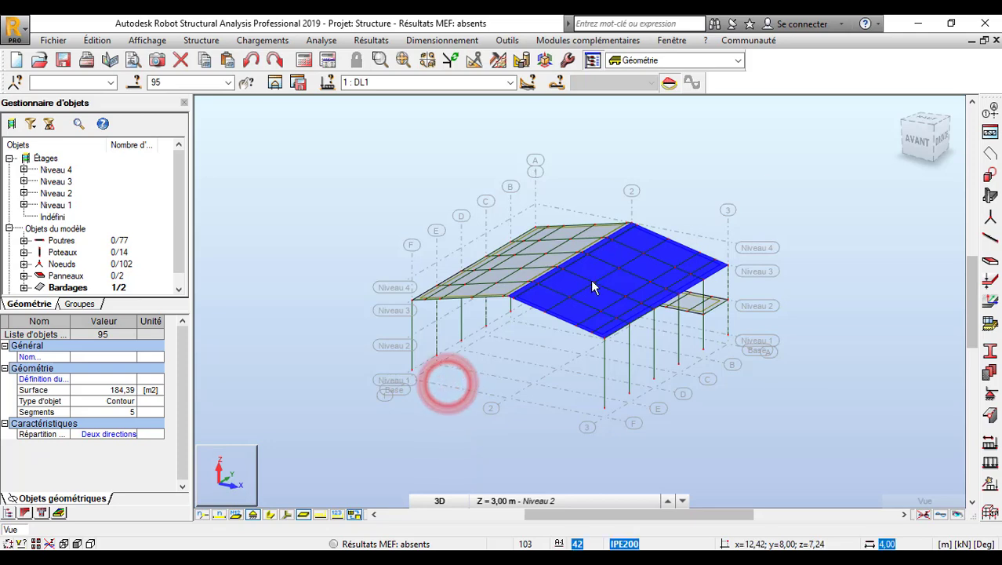
pyautogui.click(706, 173)
pyautogui.scroll(5, 522, 260)
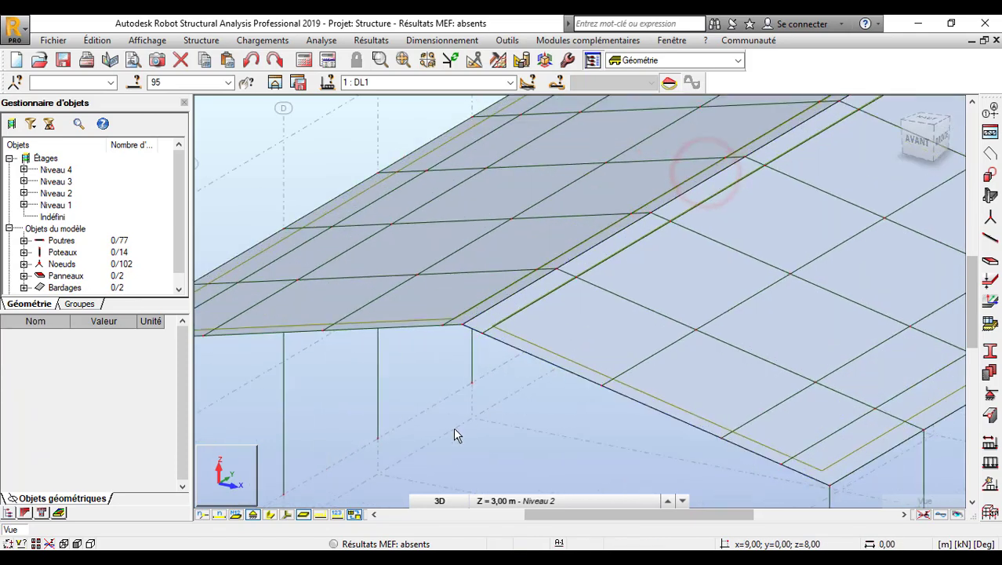
pyautogui.scroll(-5, 455, 430)
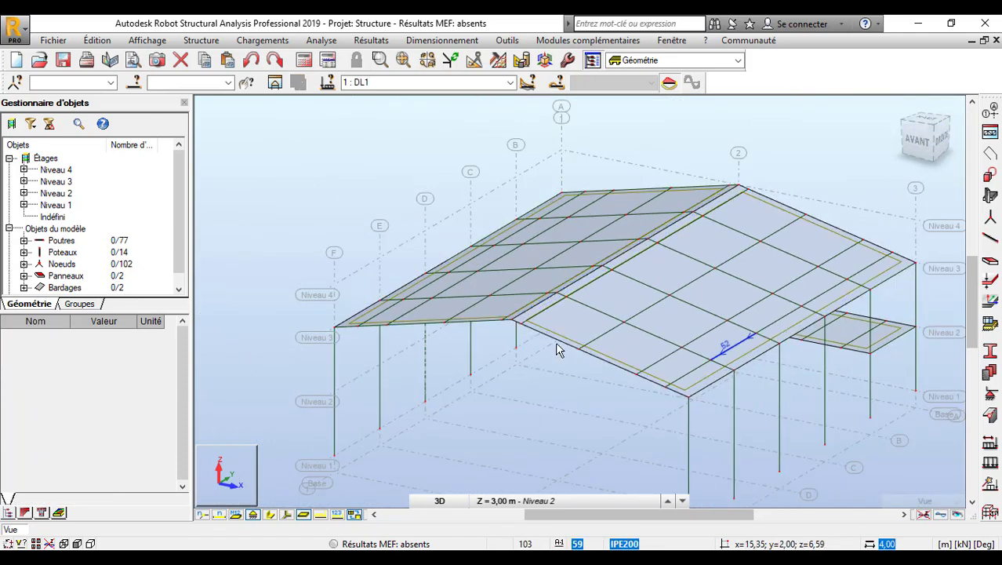
pyautogui.scroll(-2, 556, 349)
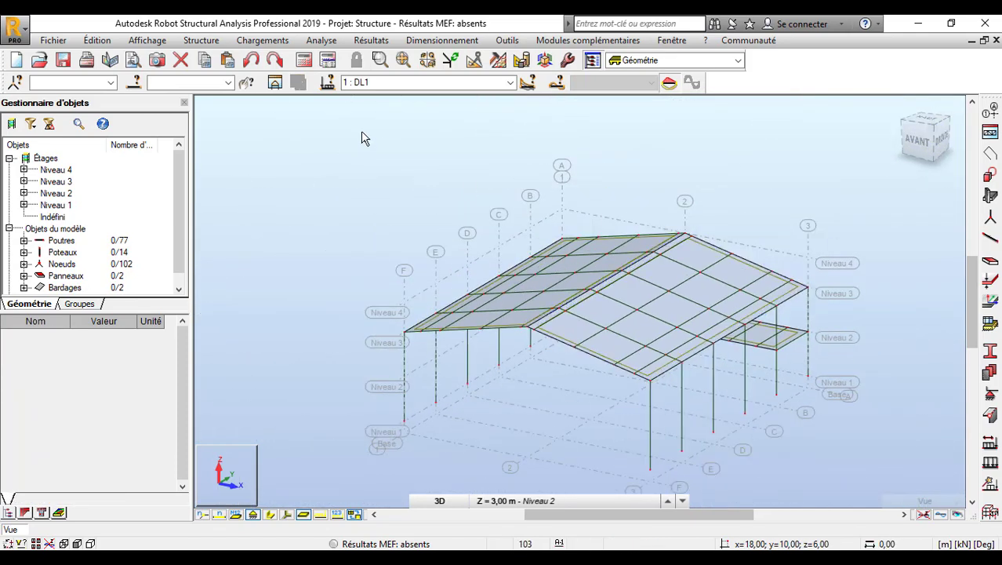
# - In load case 2 : LL1, define a uniform surface load with Z = -1,00 kPa in the global system
pyautogui.click(506, 83)
pyautogui.click(394, 109)
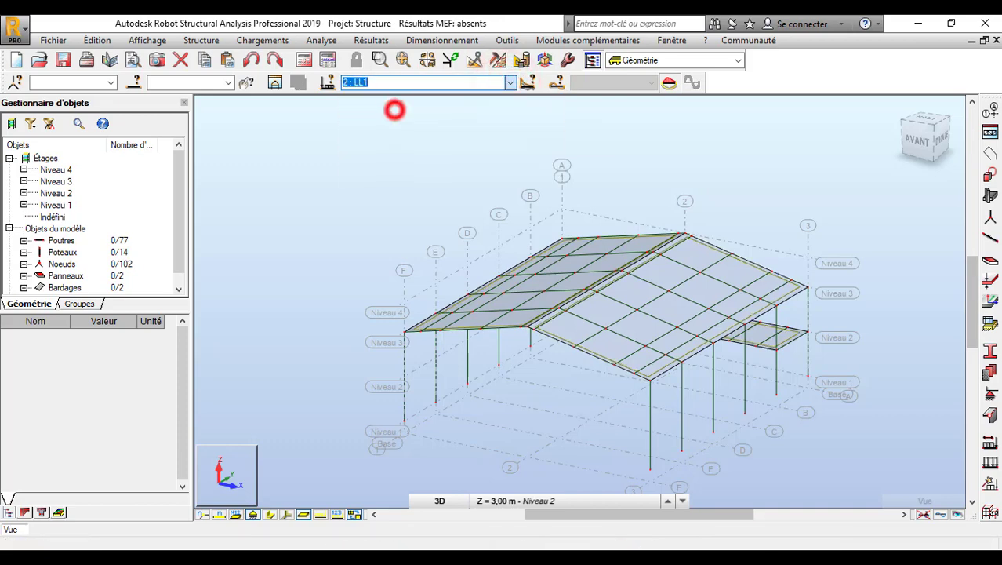
pyautogui.click(988, 464)
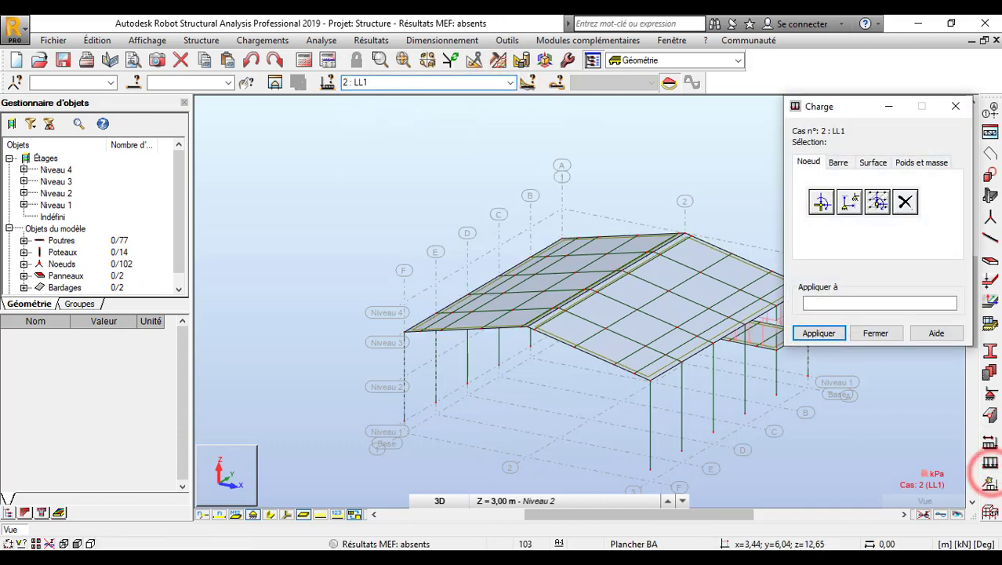
pyautogui.click(873, 163)
pyautogui.click(821, 202)
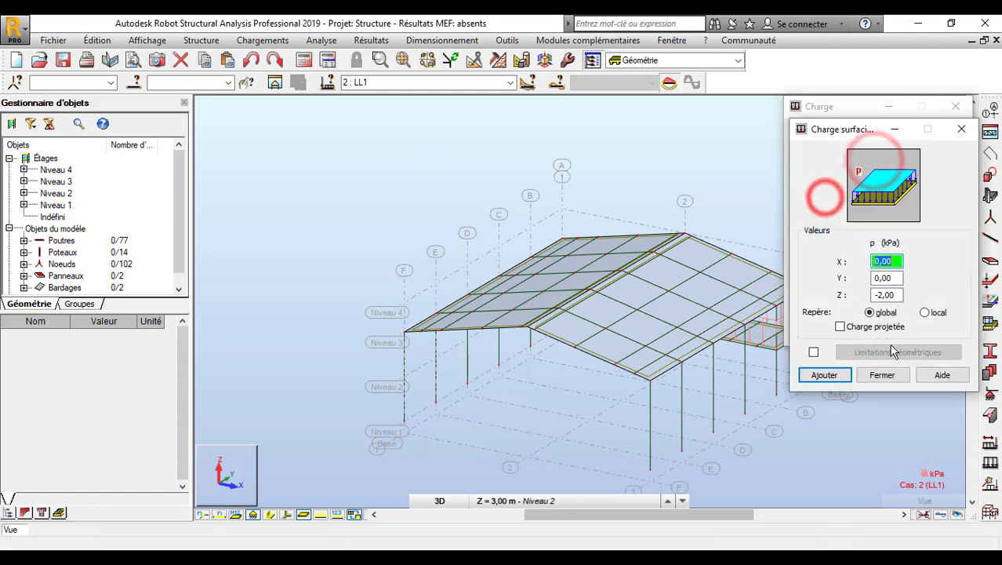
pyautogui.click(892, 296)
pyautogui.write('2')
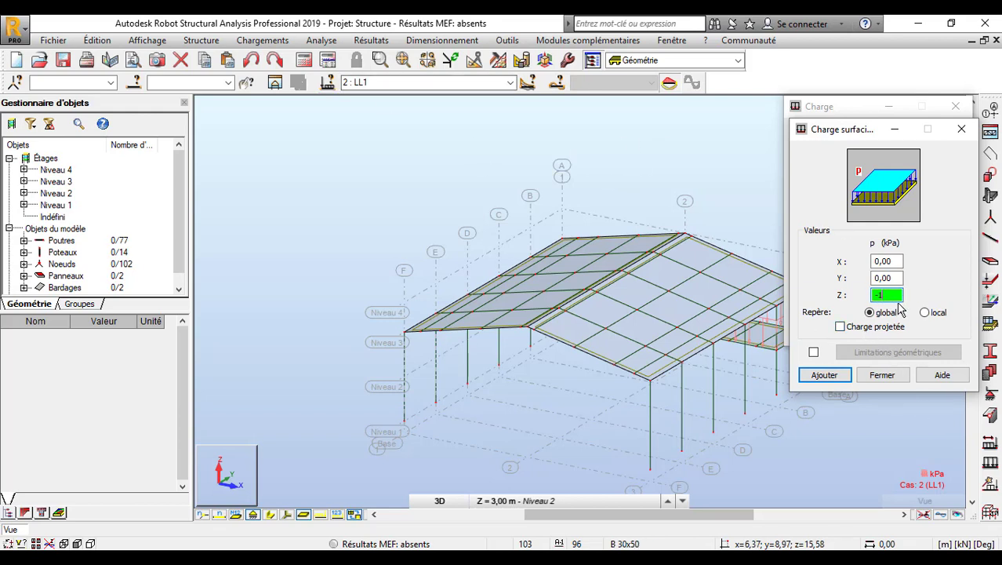
pyautogui.click(814, 376)
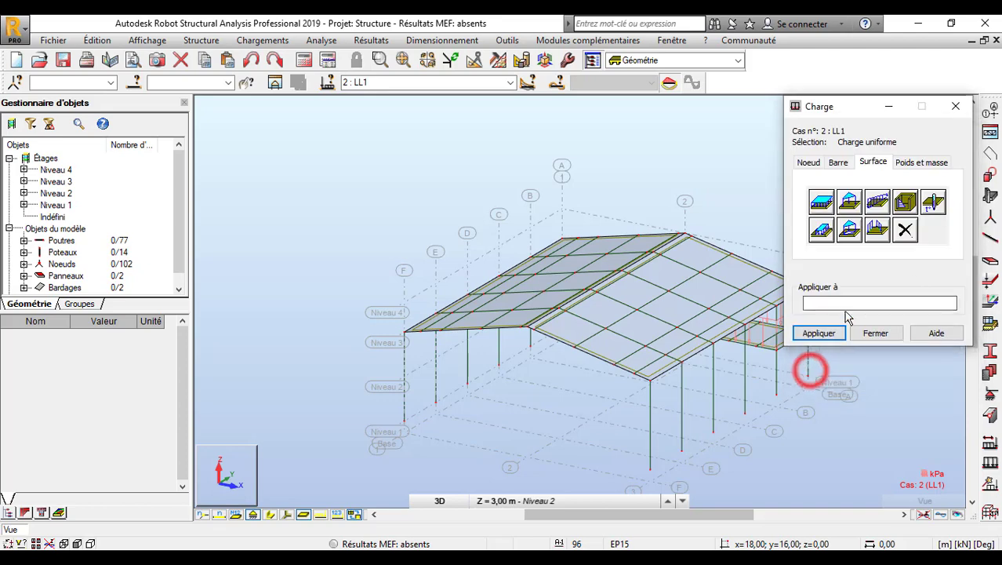
# - Apply the LL1 uniform surface load to the claddings of both roof slopes
pyautogui.click(839, 303)
pyautogui.click(657, 307)
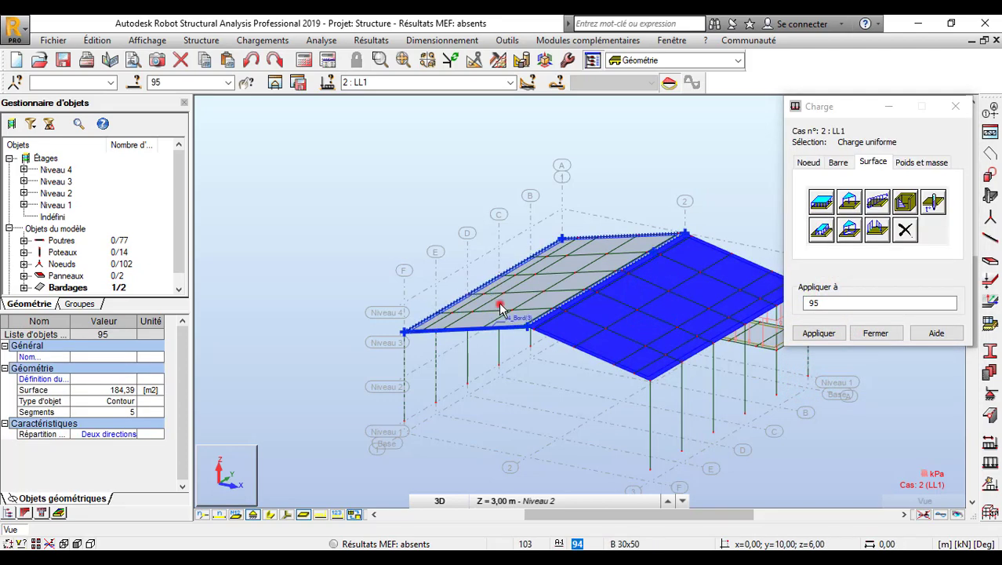
pyautogui.click(500, 306)
pyautogui.click(820, 333)
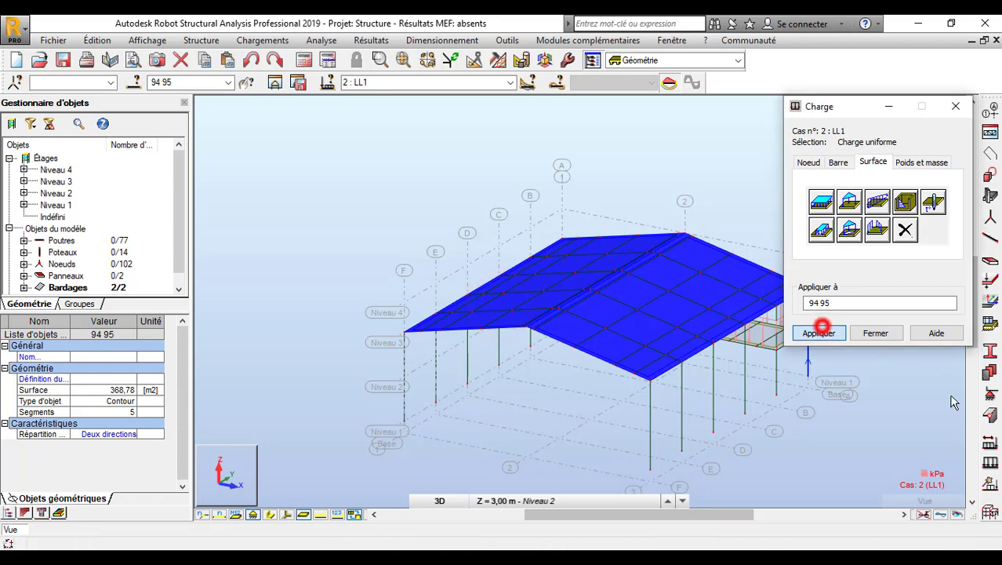
pyautogui.click(873, 334)
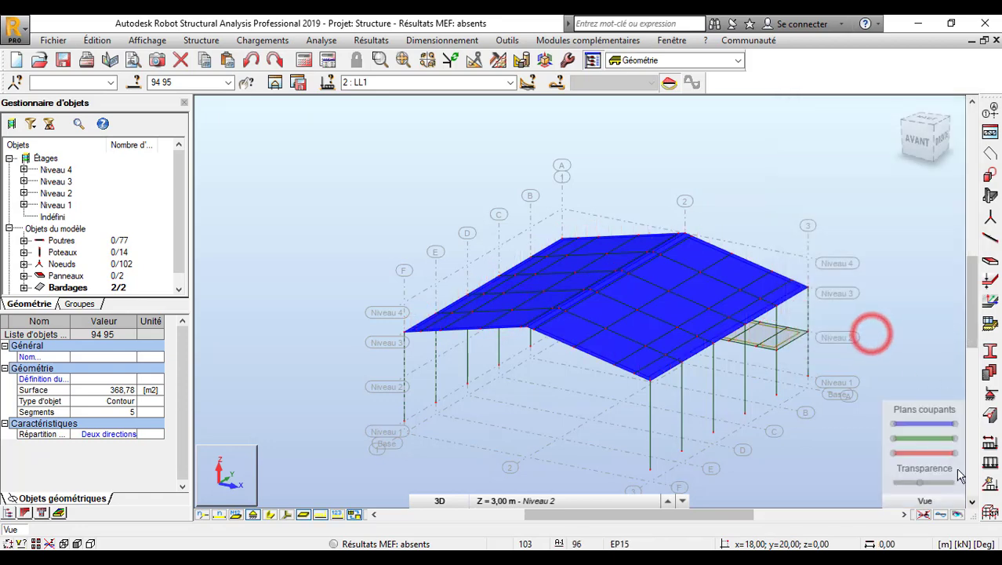
# - Add load case 9 of nature d'exploitation with the name "Charge de panneau"
pyautogui.click(989, 437)
pyautogui.click(990, 443)
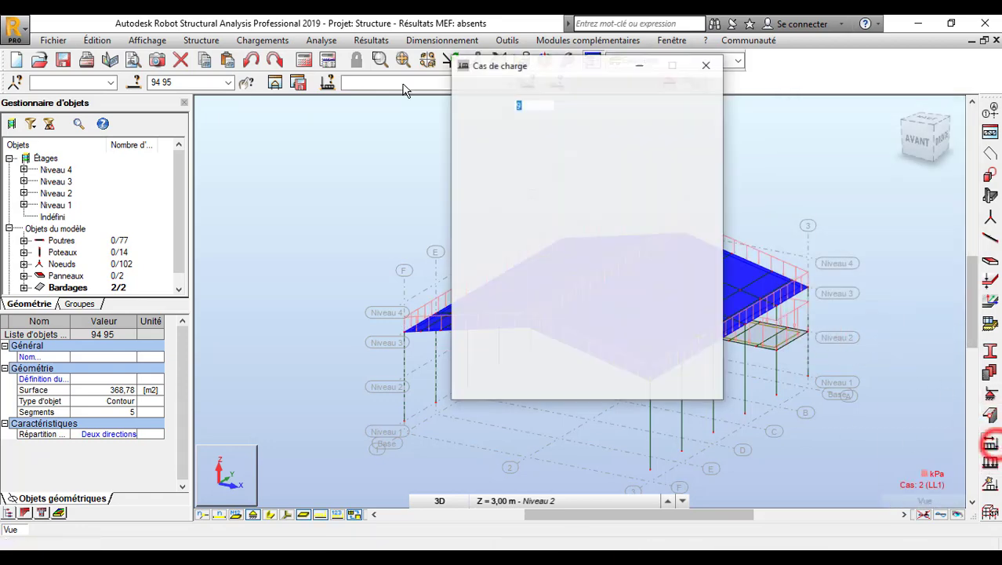
pyautogui.click(571, 127)
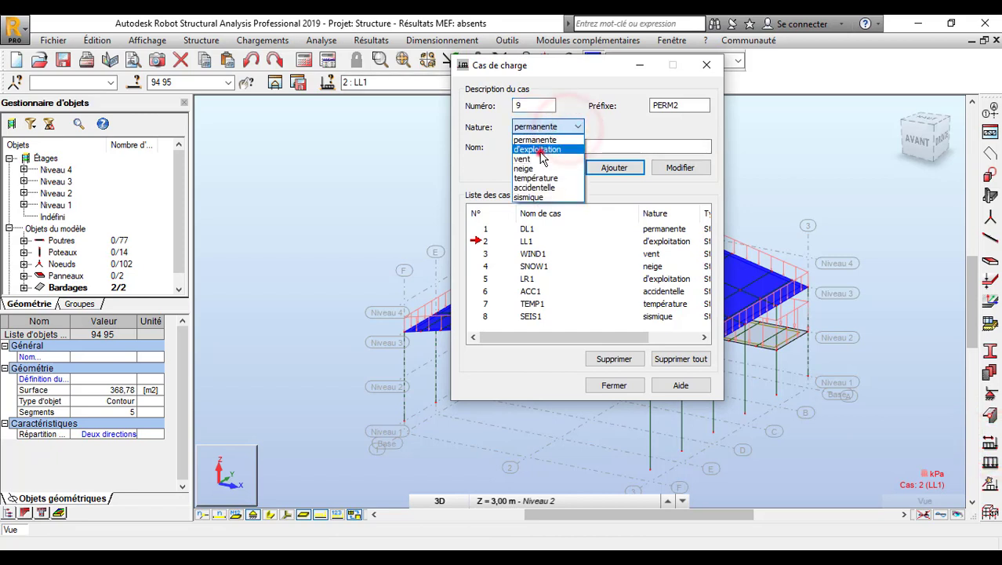
pyautogui.click(538, 149)
pyautogui.write('C')
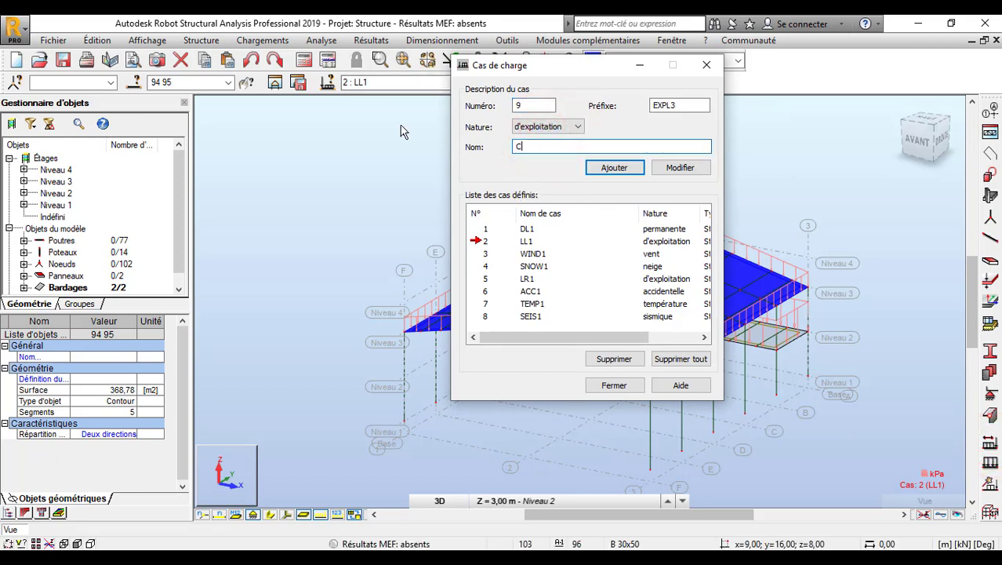
pyautogui.press('BackSpace')
pyautogui.press('BackSpace')
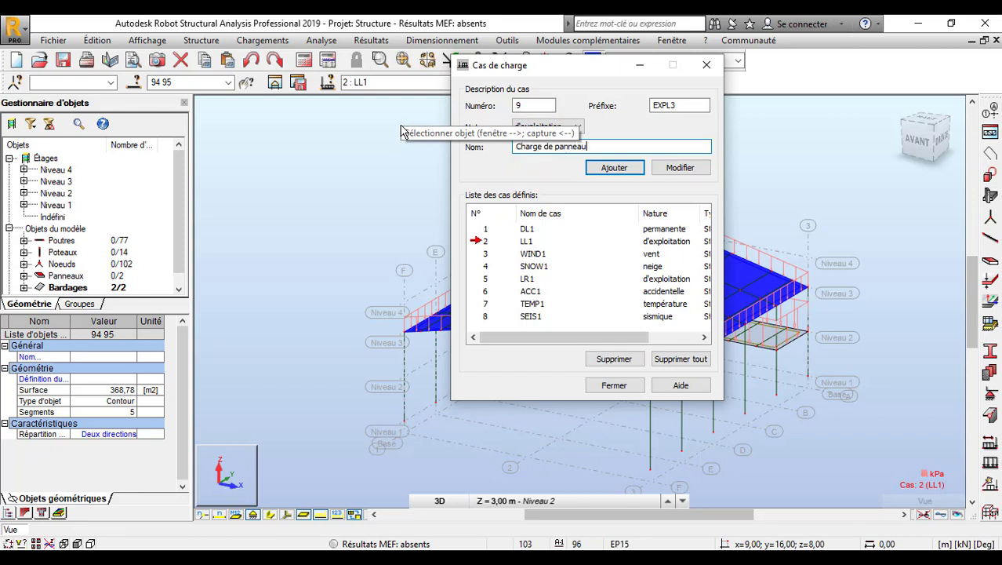
pyautogui.press('Return')
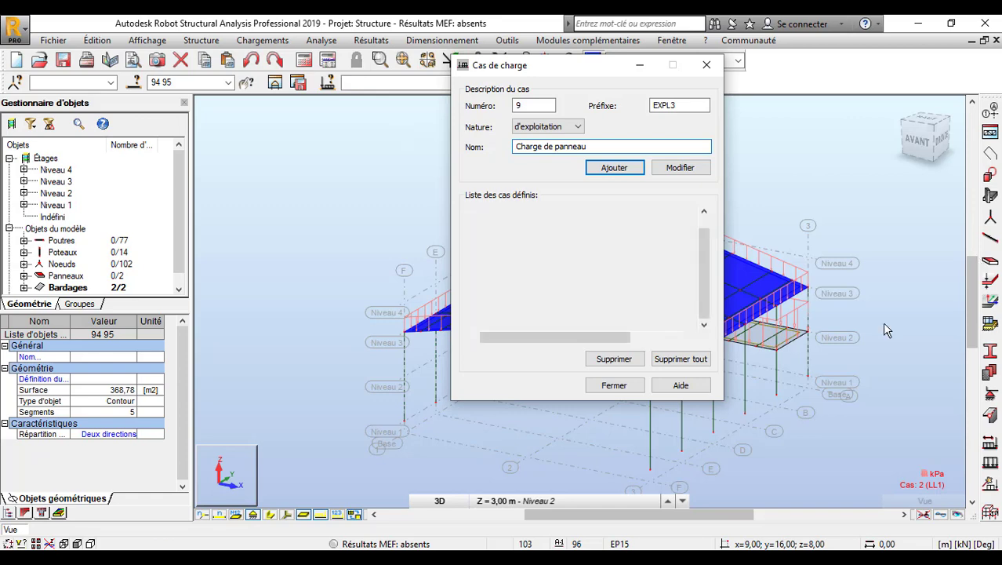
pyautogui.click(613, 386)
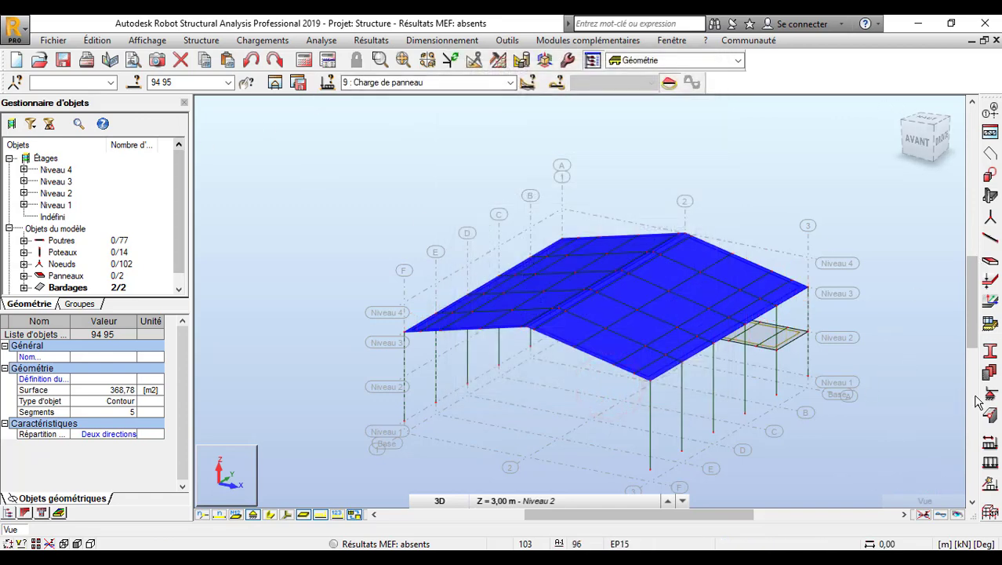
# - For the Charge de panneau case, set up a uniform surface load with Z = -0,15 kPa in the global system
pyautogui.click(991, 464)
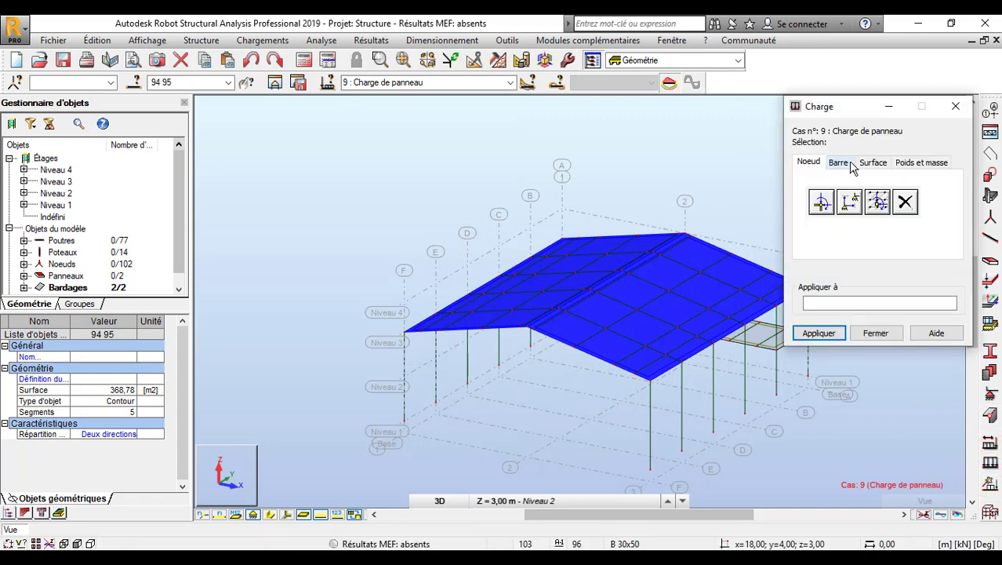
pyautogui.click(841, 164)
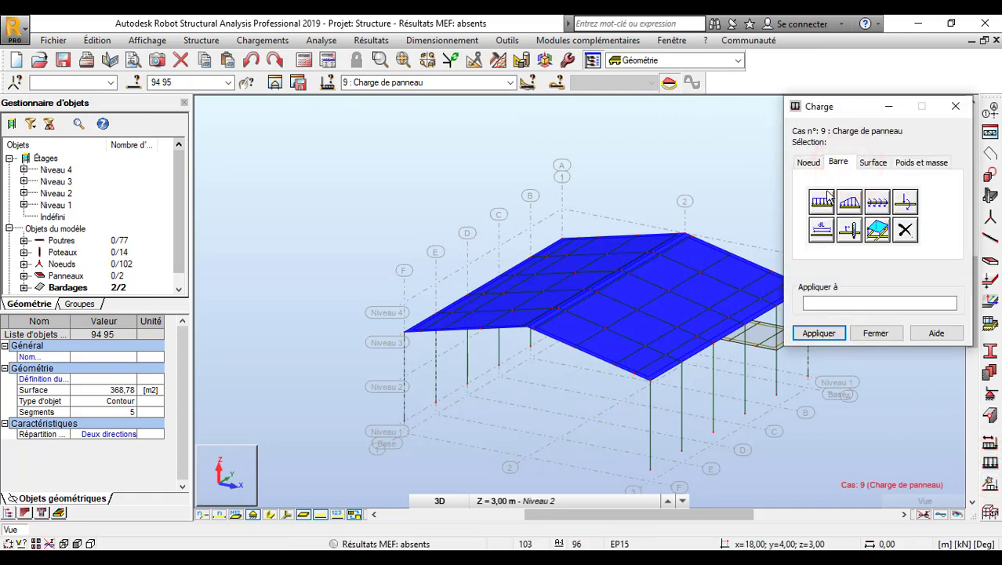
pyautogui.click(873, 162)
pyautogui.click(820, 203)
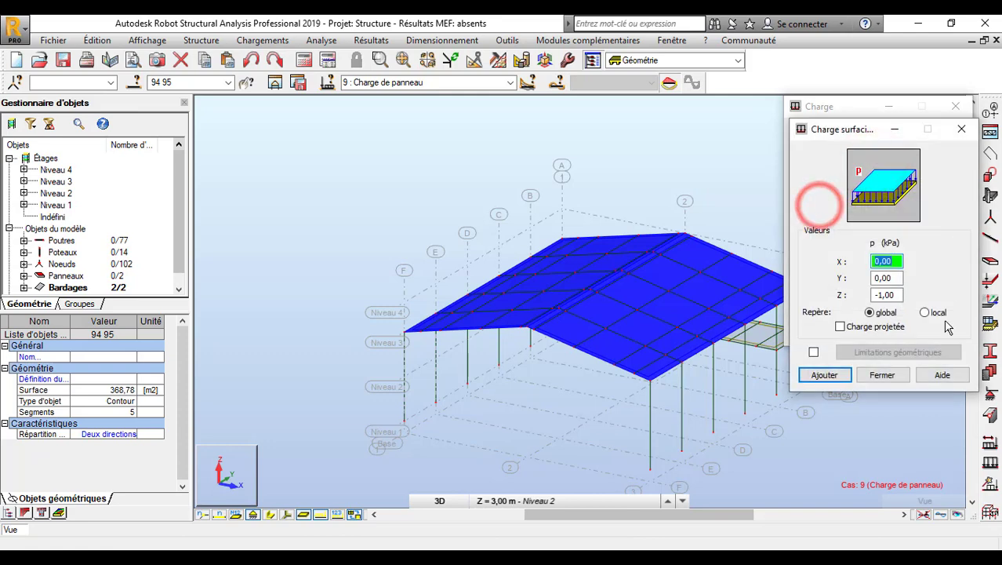
pyautogui.doubleClick(900, 296)
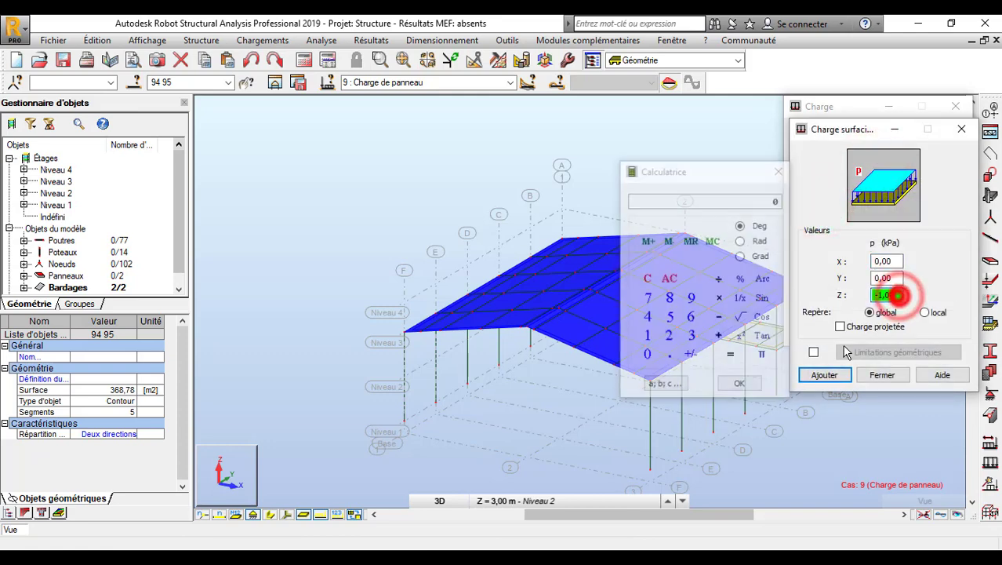
pyautogui.click(644, 353)
pyautogui.click(647, 335)
pyautogui.click(670, 316)
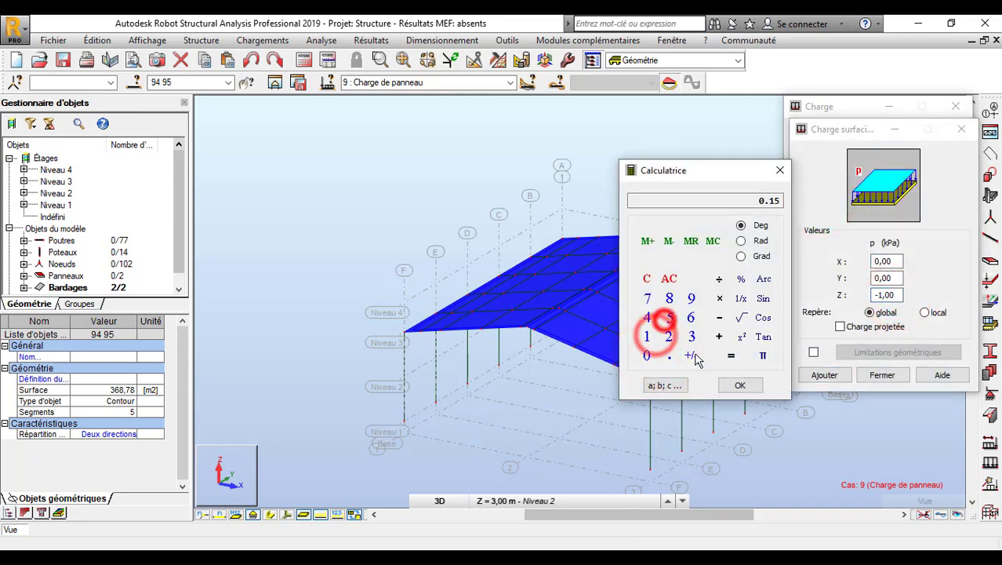
pyautogui.click(691, 356)
pyautogui.click(739, 385)
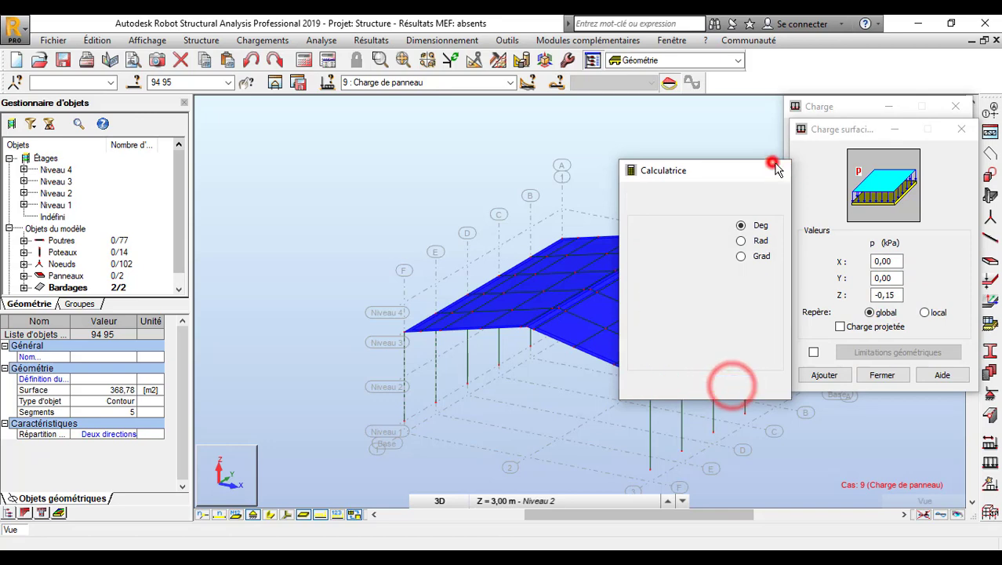
# - Add the -0,15 kPa surface load and apply it to both selected roof claddings
pyautogui.click(825, 377)
pyautogui.click(819, 332)
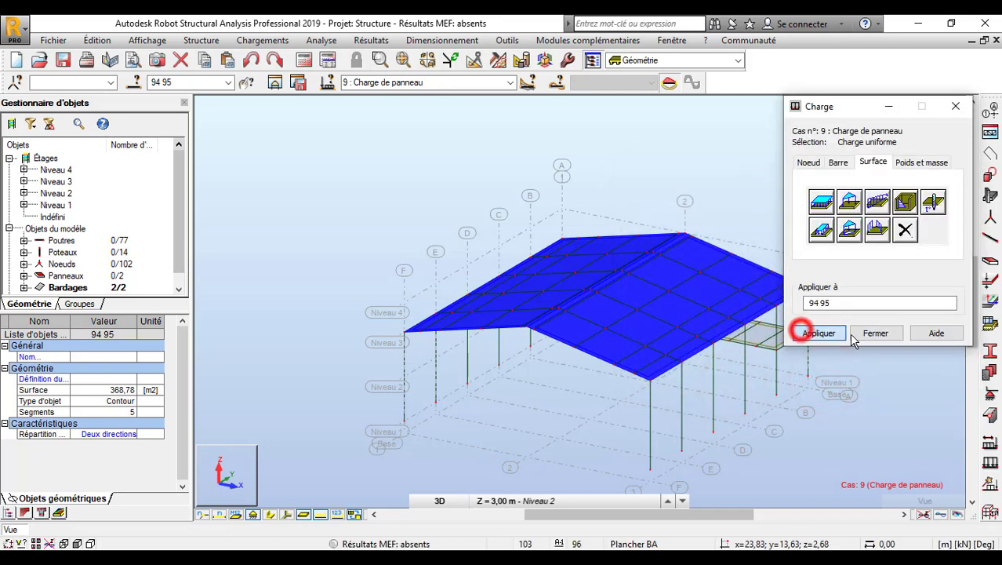
pyautogui.click(874, 333)
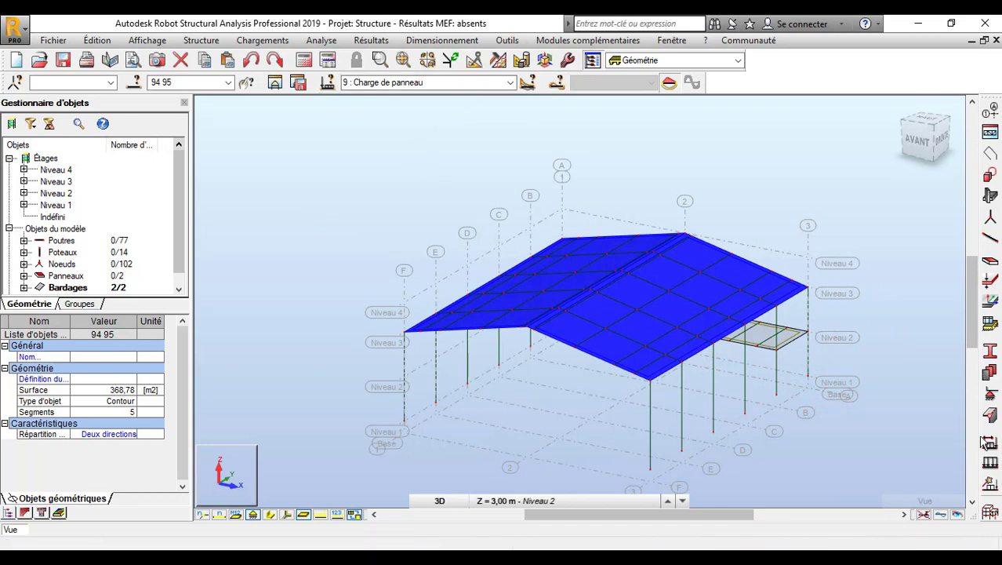
# - Delete the load cases WIND1, SNOW1, LR1, ACC1, TEMP1 and SEIS1, keeping DL1, LL1 and Charge de panneau
pyautogui.click(991, 468)
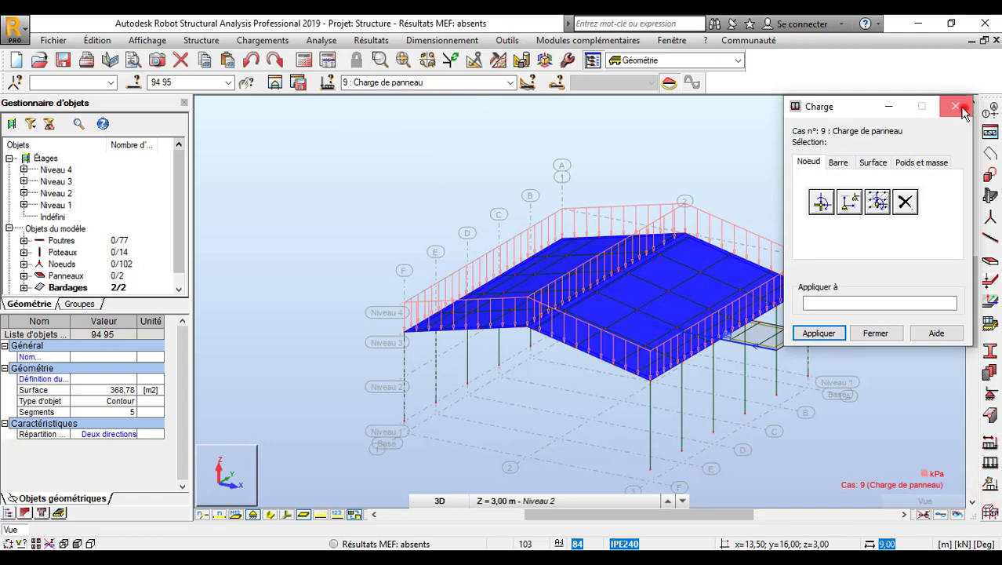
pyautogui.click(963, 108)
pyautogui.click(990, 446)
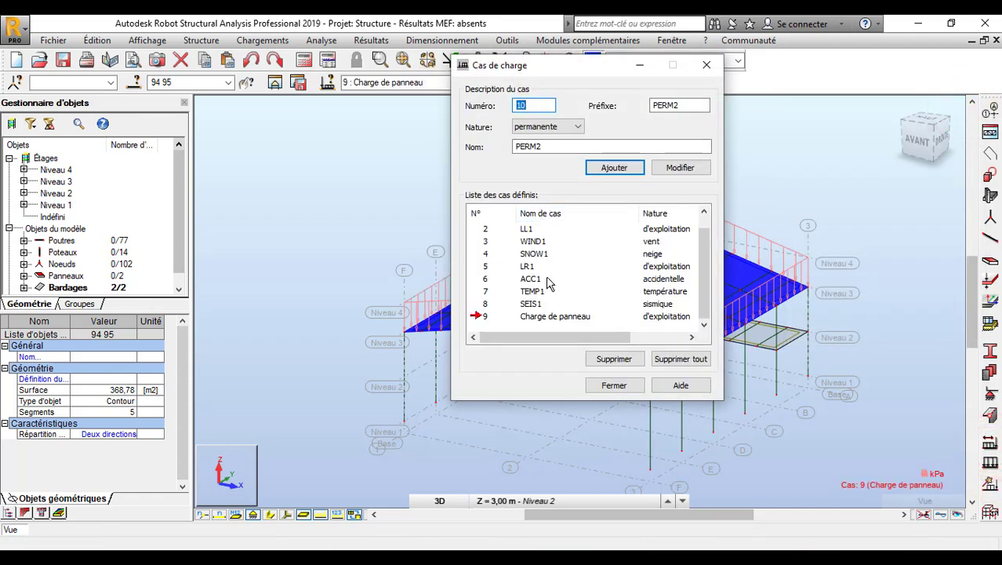
pyautogui.click(485, 241)
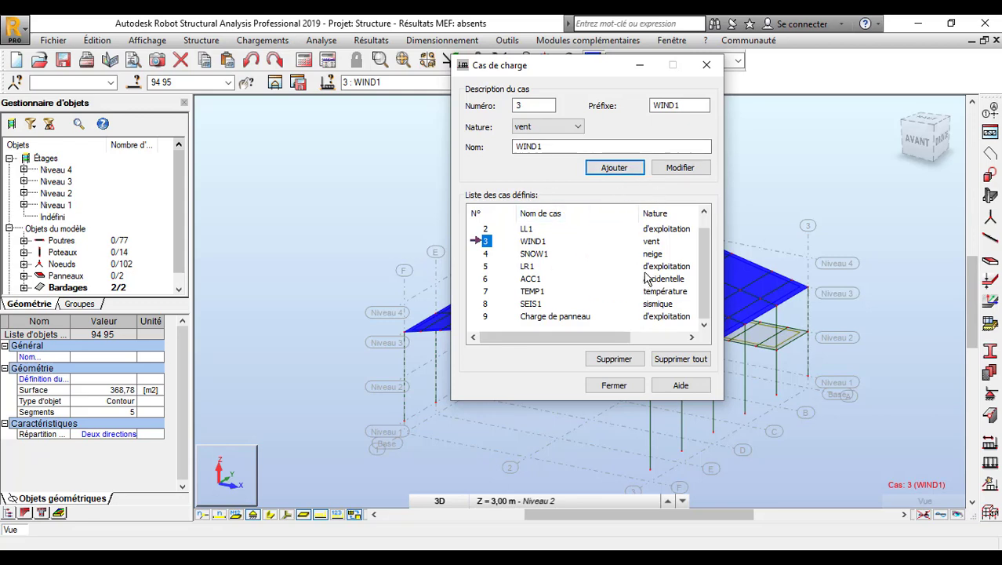
pyautogui.click(617, 359)
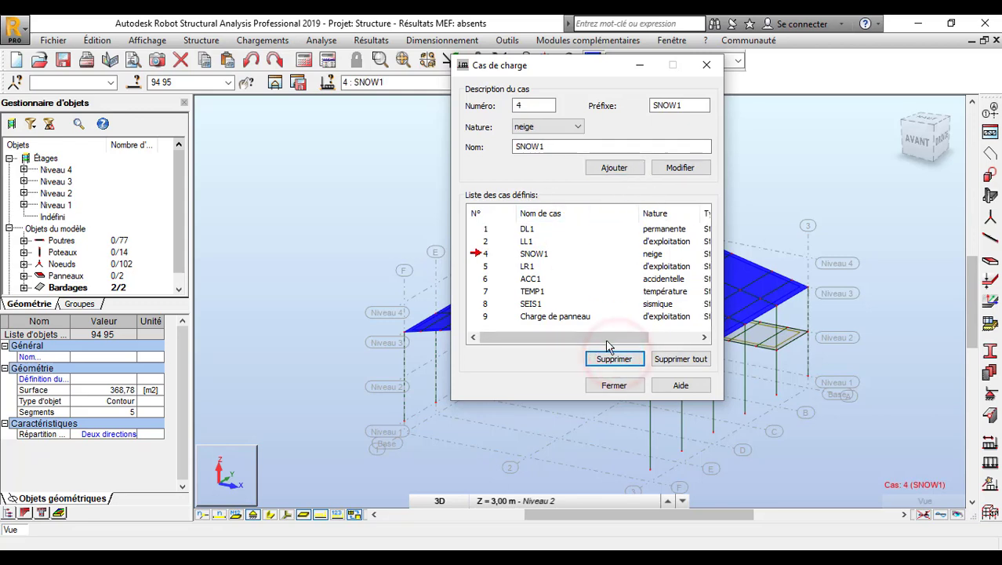
pyautogui.click(616, 358)
pyautogui.click(615, 358)
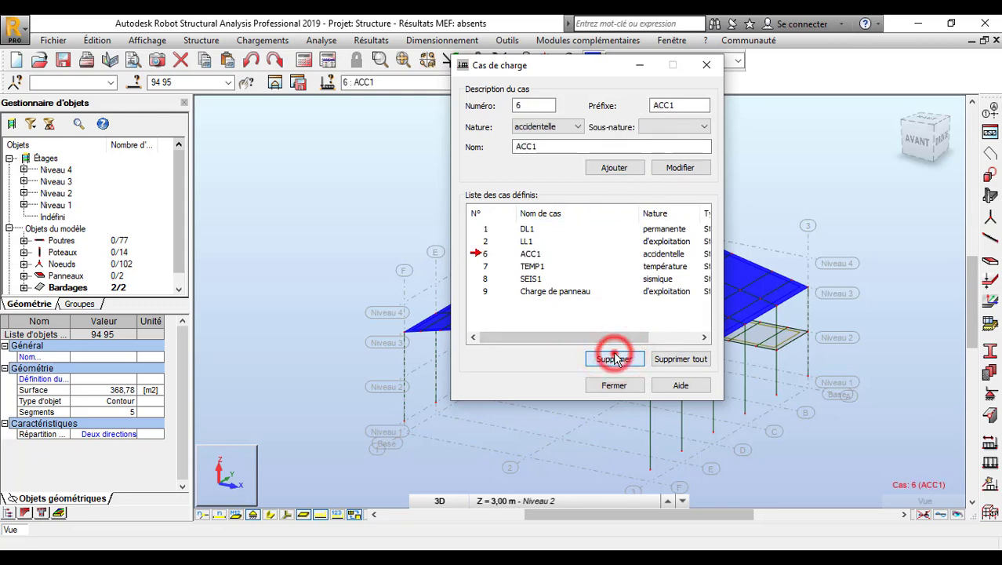
pyautogui.click(616, 360)
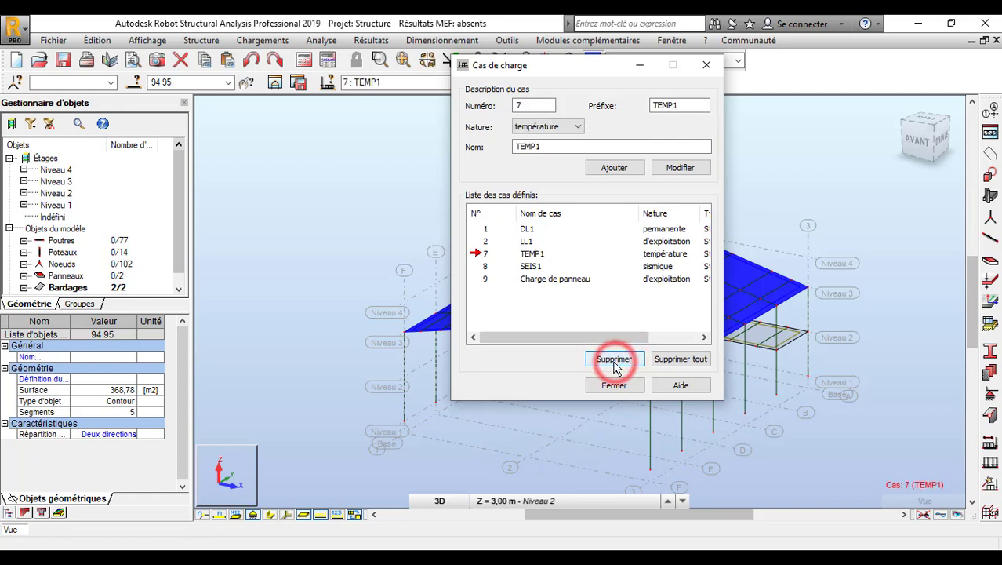
pyautogui.click(615, 361)
pyautogui.click(617, 361)
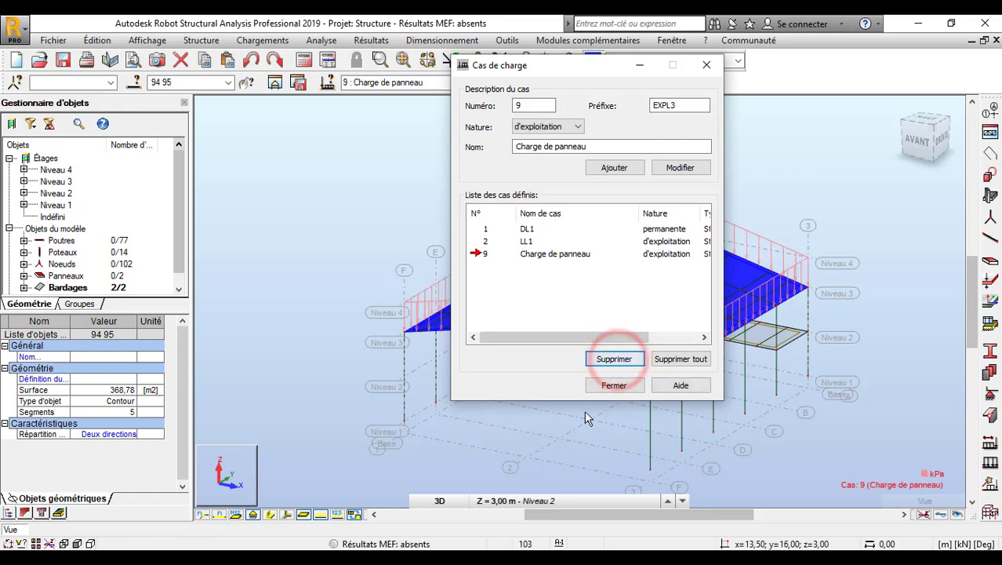
pyautogui.click(615, 387)
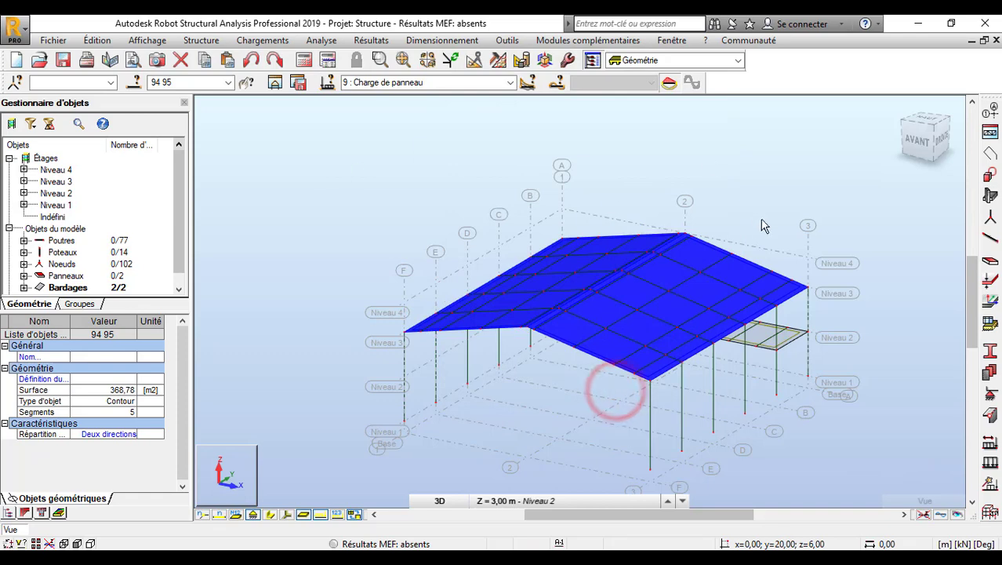
# - Clear the roof cladding selection and turn the 3D view to show the floor panels at the rear of the hangar
pyautogui.rightClick(305, 255)
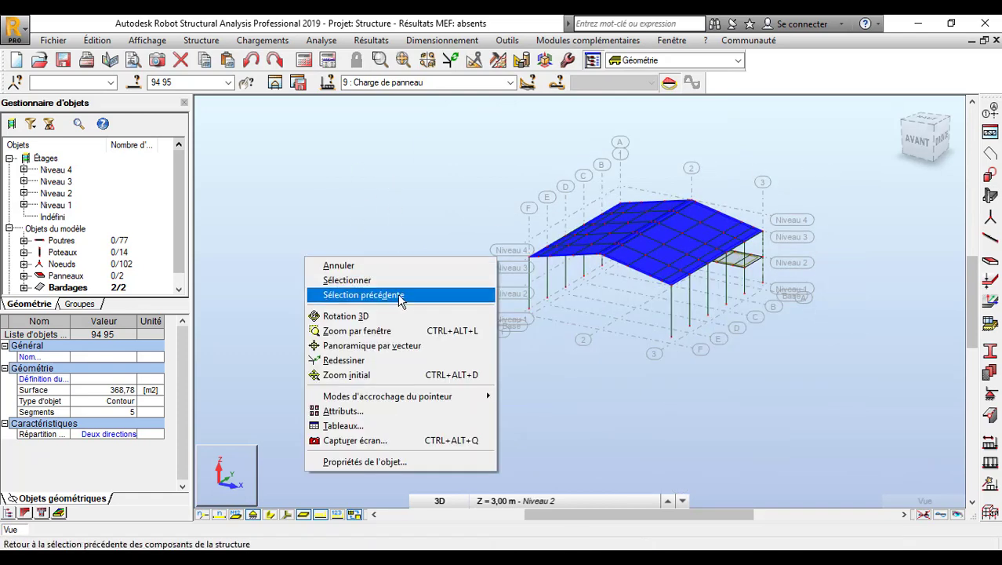
pyautogui.click(399, 278)
pyautogui.rightClick(308, 259)
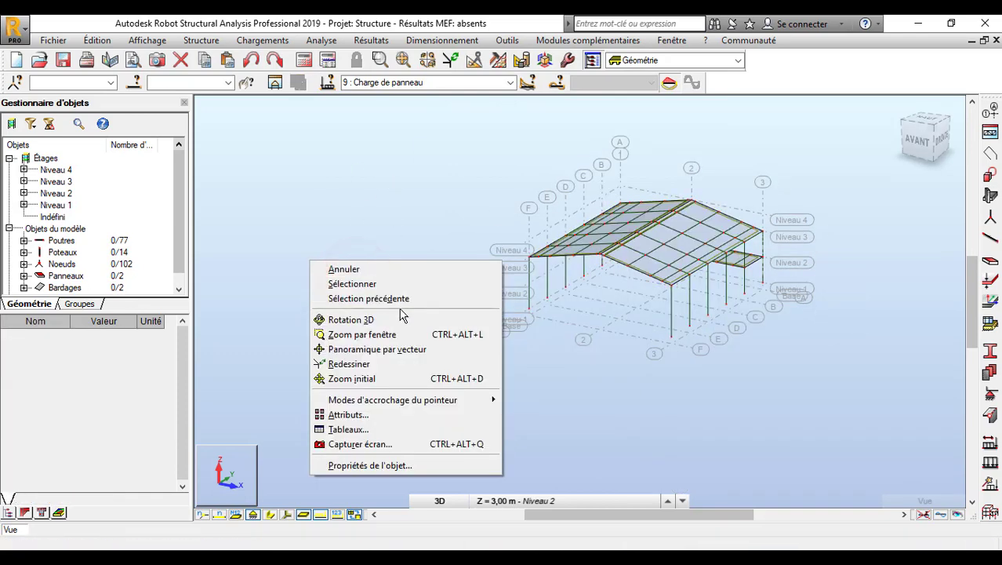
pyautogui.click(394, 320)
pyautogui.moveTo(353, 191); pyautogui.dragTo(402, 239)
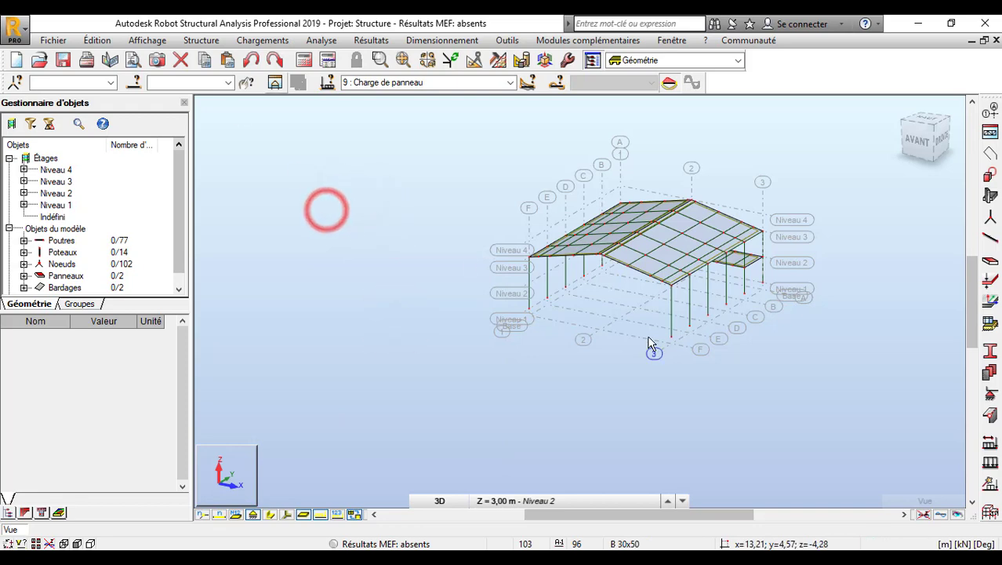
pyautogui.rightClick(855, 215)
pyautogui.click(859, 278)
pyautogui.moveTo(860, 247); pyautogui.dragTo(537, 251)
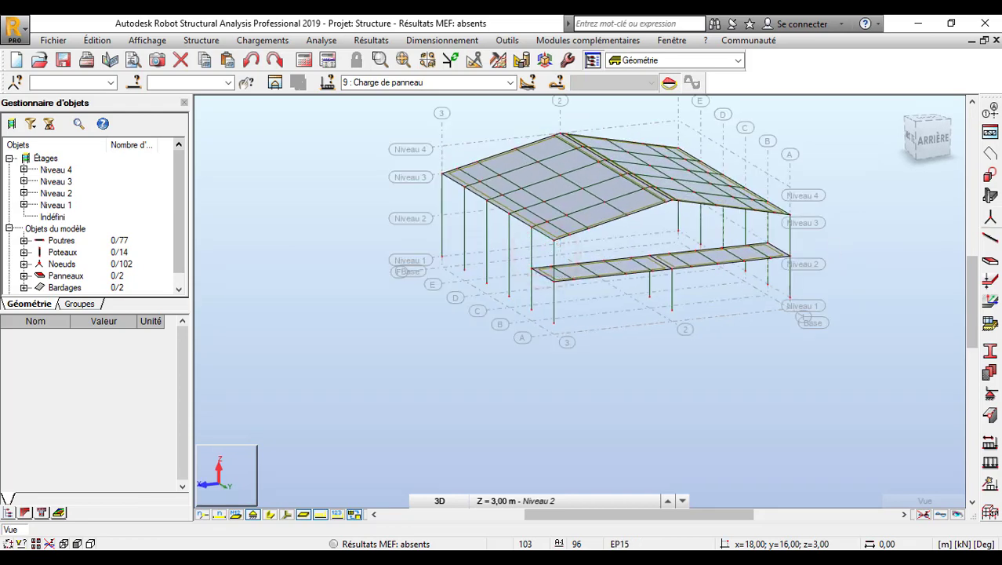
pyautogui.click(327, 83)
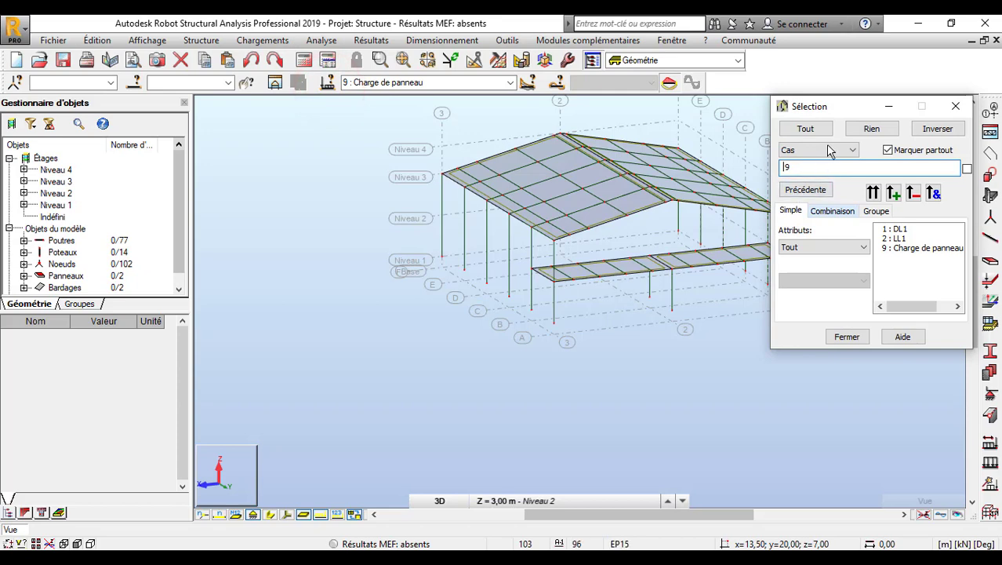
pyautogui.click(957, 107)
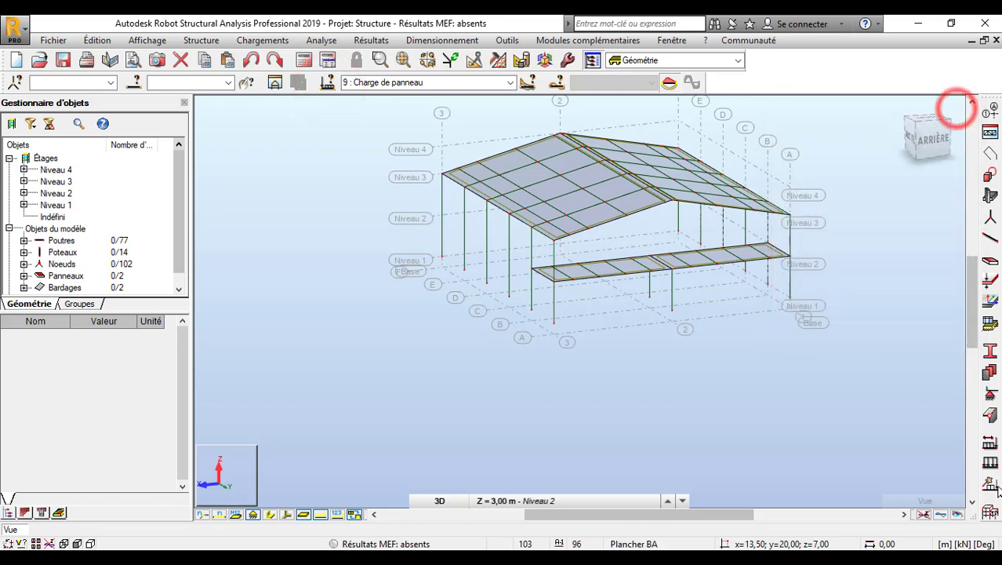
pyautogui.click(990, 463)
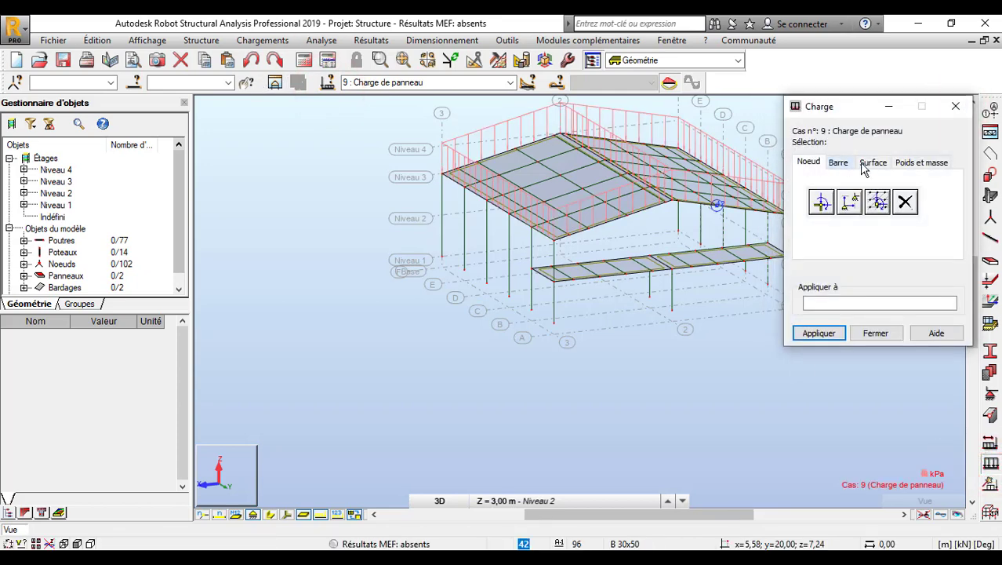
pyautogui.click(960, 105)
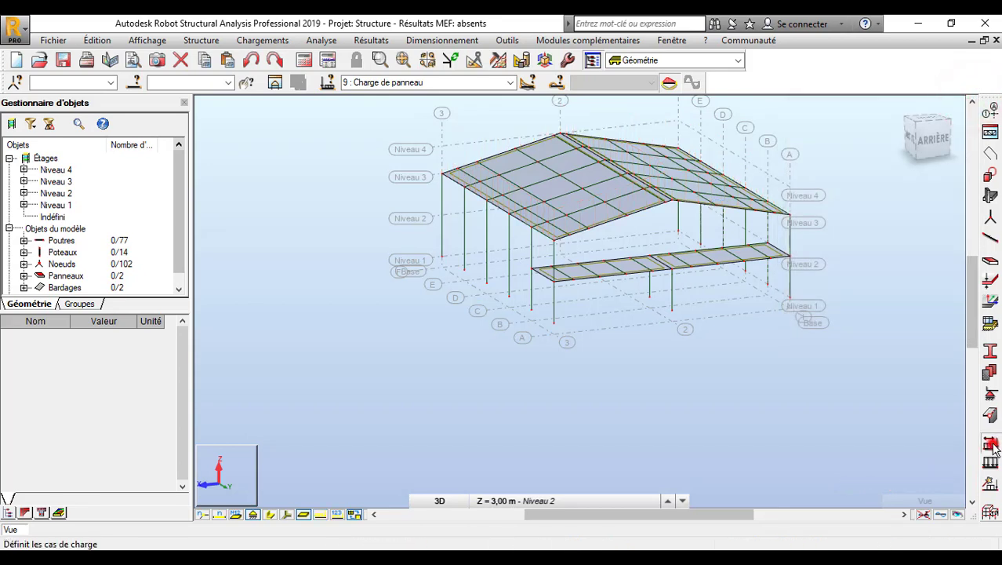
# - Add load case 10 of nature permanente with the name "charge de revetement$"
pyautogui.click(990, 443)
pyautogui.doubleClick(565, 148)
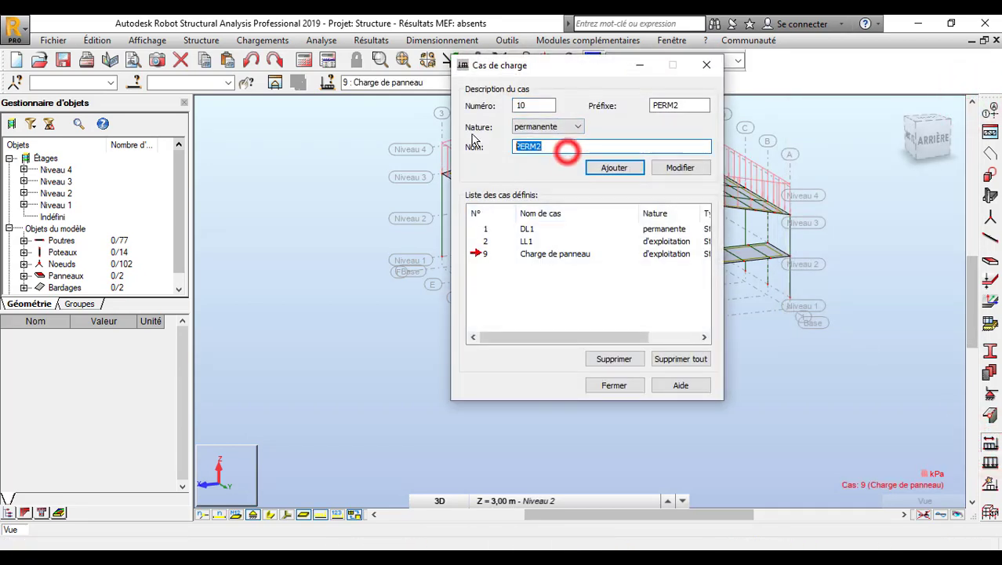
pyautogui.write('charge de revetemen')
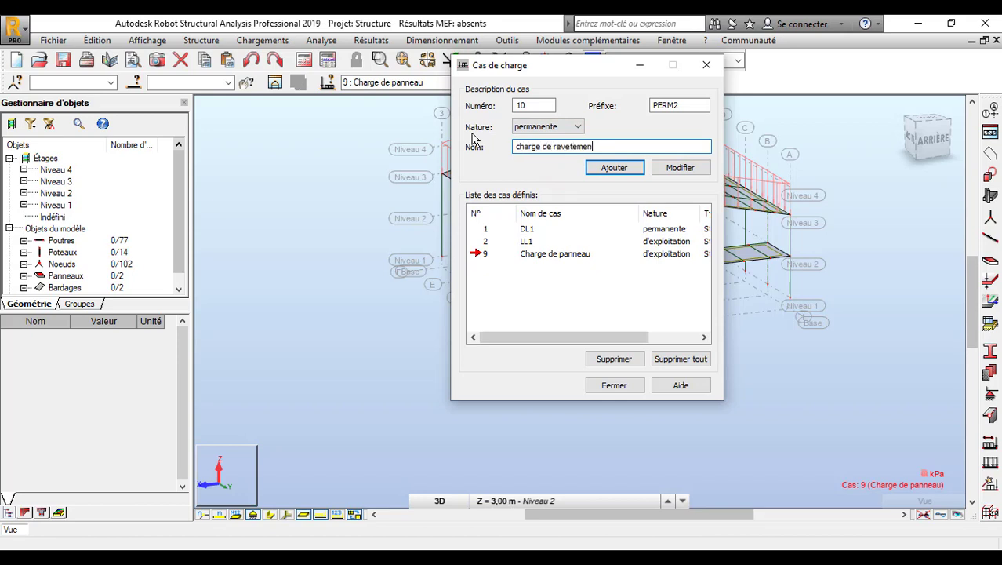
pyautogui.write('t$')
pyautogui.press('Return')
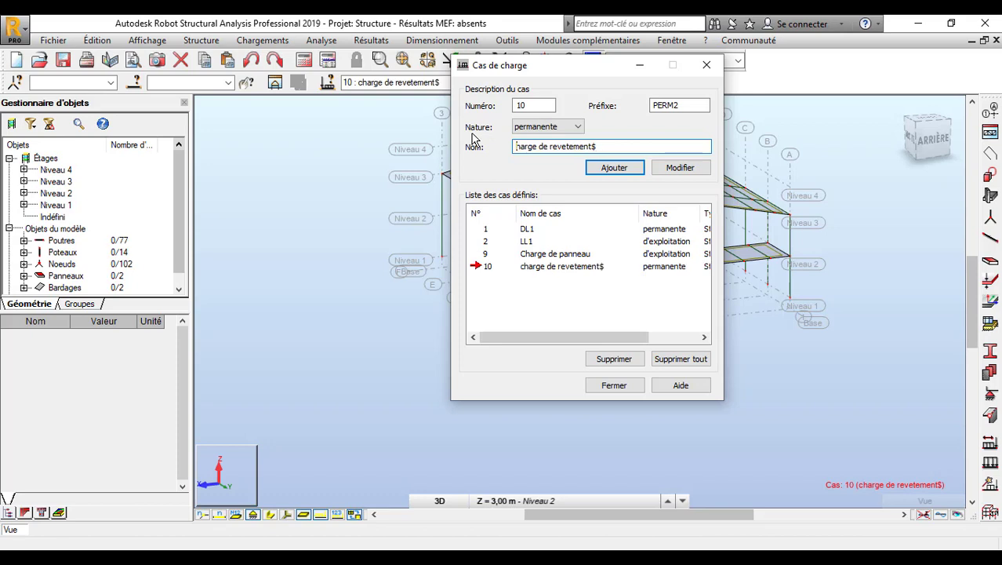
pyautogui.doubleClick(611, 149)
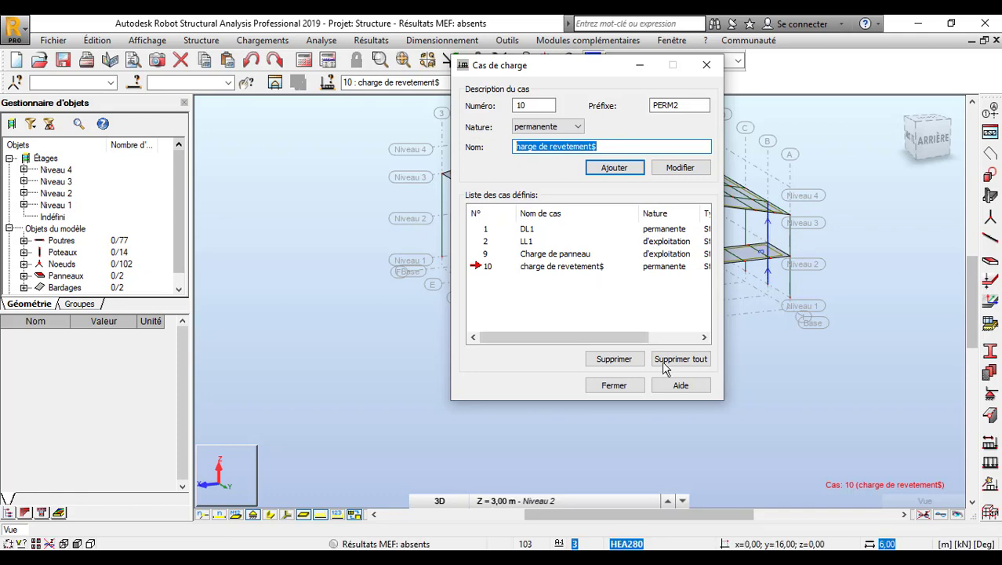
pyautogui.click(616, 387)
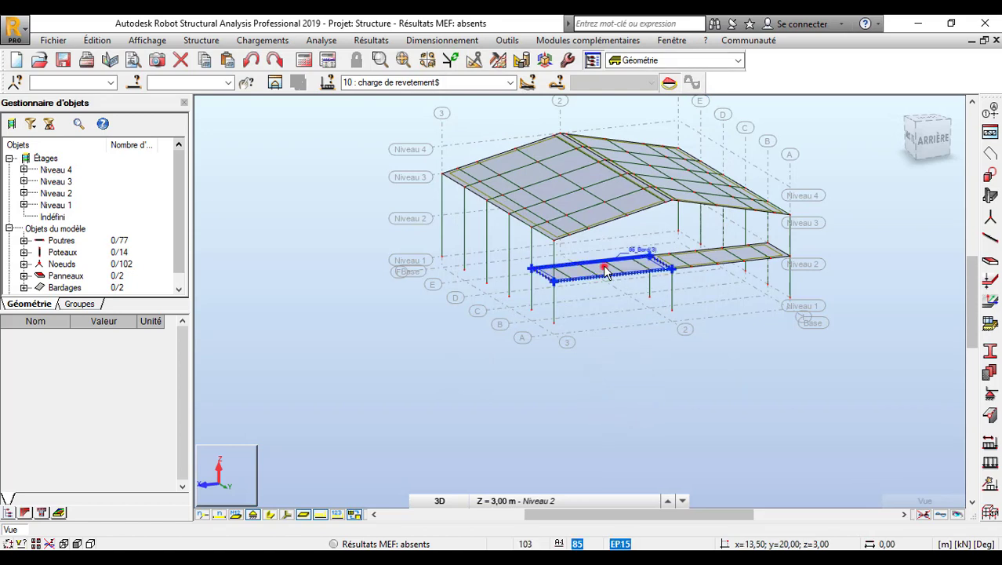
# - Select both Niveau 2 floor panels and open a uniform surface load definition for the charge de revetement$ case
pyautogui.click(605, 271)
pyautogui.keyDown('ctrl'); pyautogui.click(693, 259); pyautogui.keyUp('ctrl')
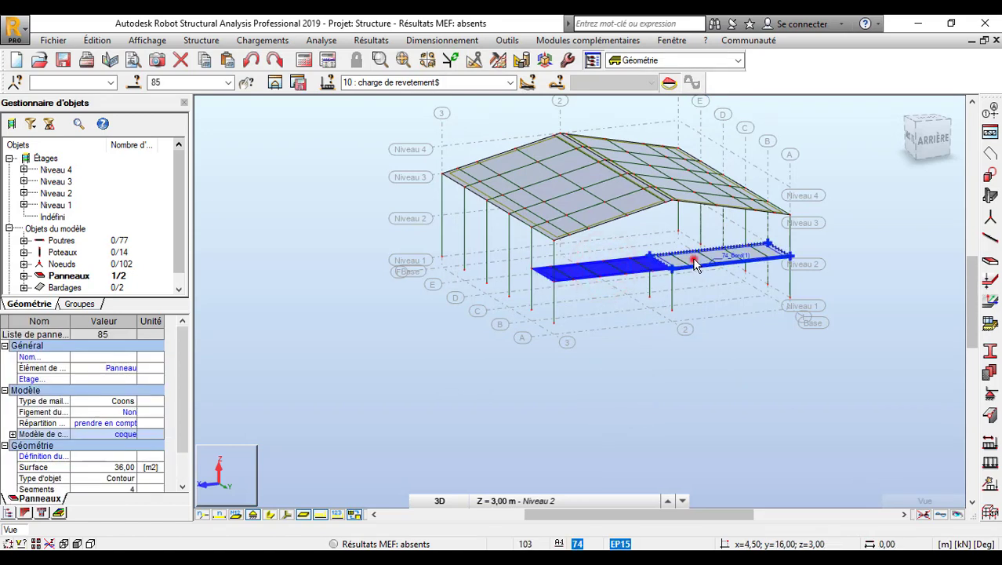
pyautogui.click(992, 370)
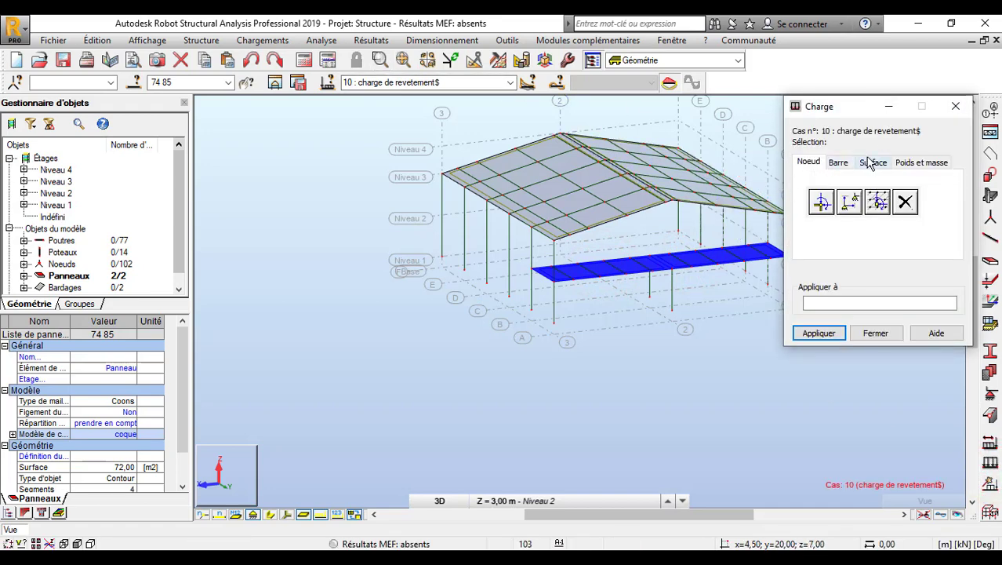
pyautogui.click(872, 162)
pyautogui.click(821, 201)
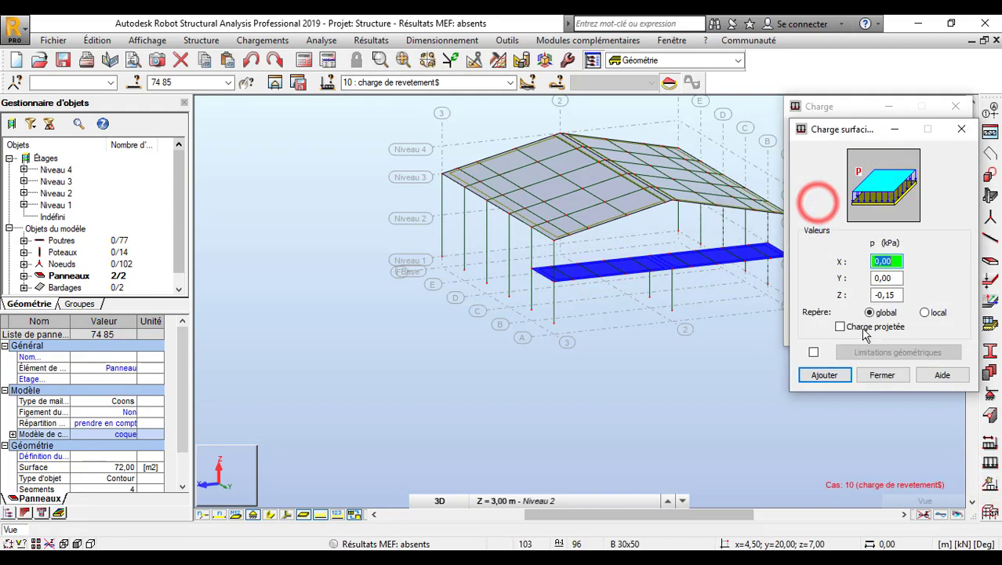
pyautogui.doubleClick(896, 296)
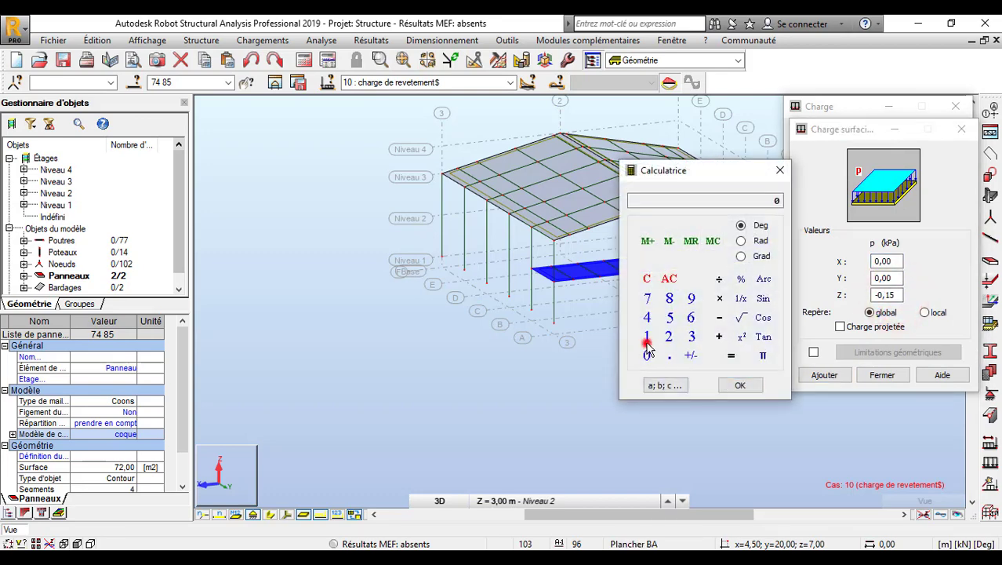
pyautogui.click(668, 360)
pyautogui.click(693, 356)
pyautogui.press('Escape')
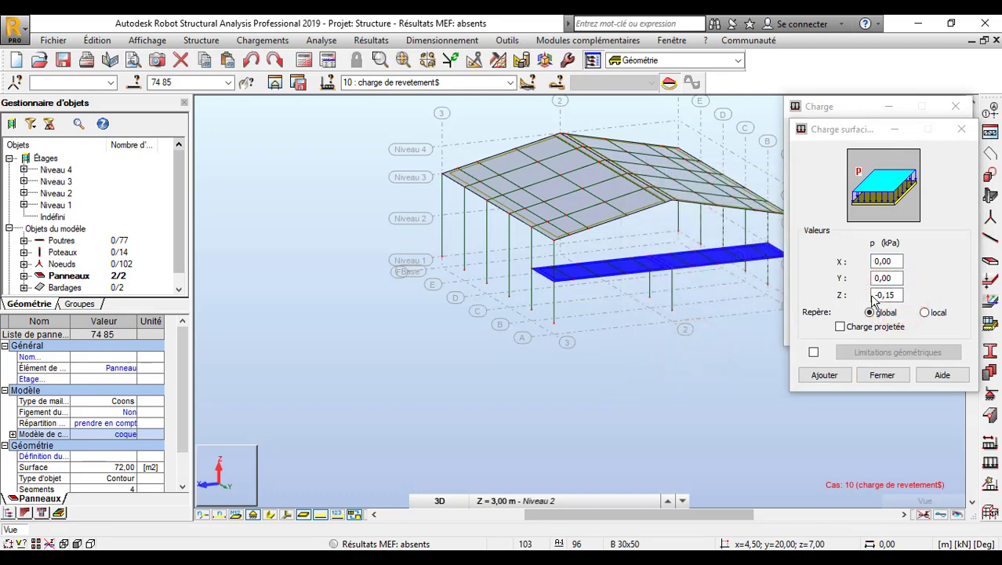
pyautogui.click(886, 294)
pyautogui.click(886, 295)
pyautogui.click(647, 336)
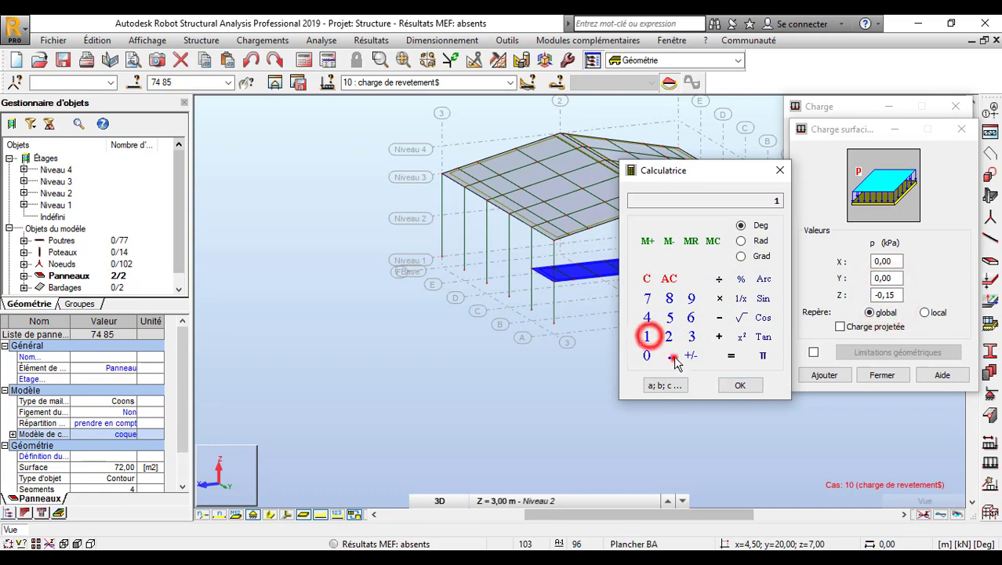
pyautogui.click(669, 356)
pyautogui.click(690, 356)
pyautogui.press('Escape')
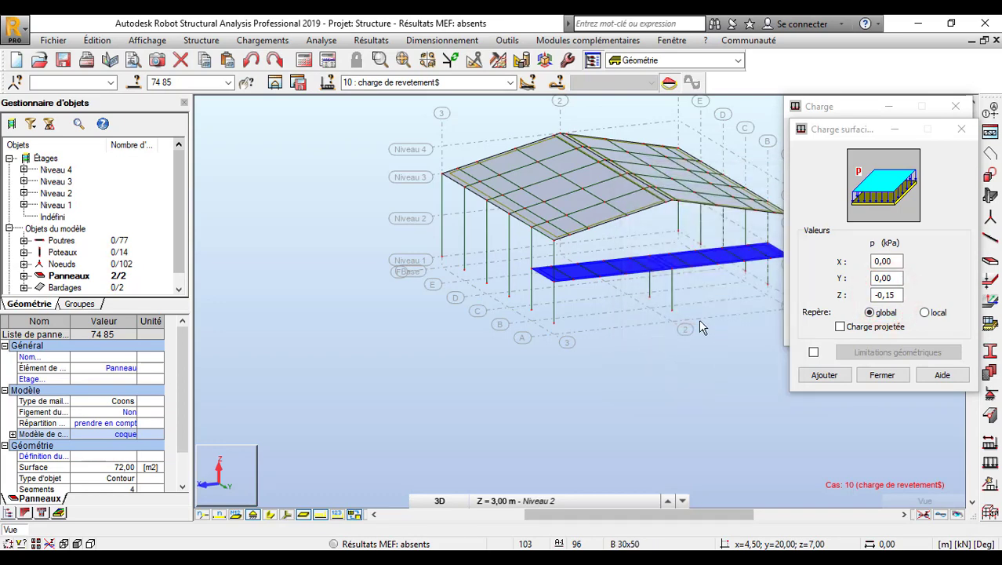
# - Set the Z value of the uniform surface load to -1,3 kPa
pyautogui.click(888, 295)
pyautogui.click(647, 337)
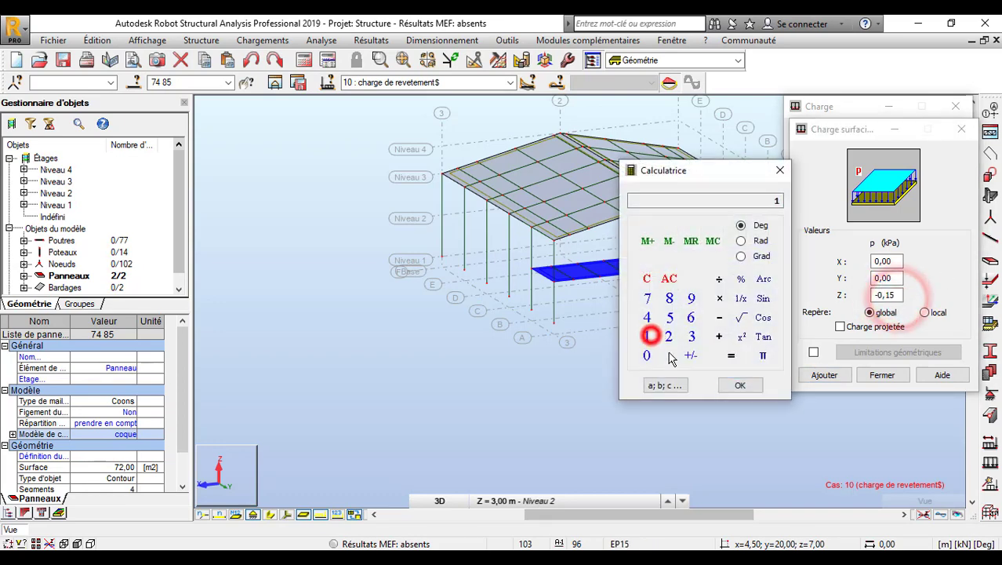
pyautogui.click(670, 357)
pyautogui.click(690, 355)
pyautogui.click(691, 337)
pyautogui.click(741, 385)
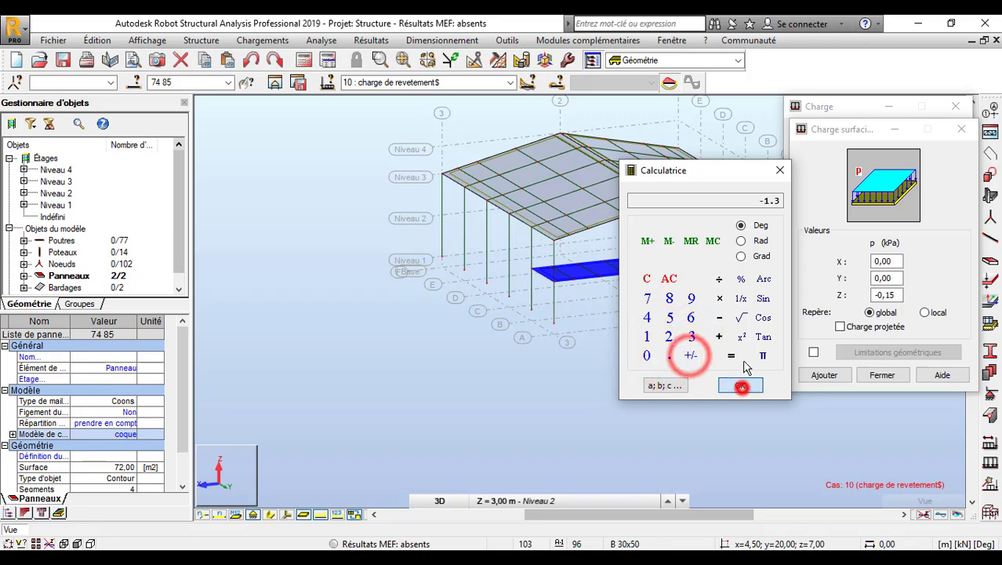
pyautogui.click(781, 171)
# - Add the uniform surface load, apply it to both selected floor panels, and clear the selection
pyautogui.click(823, 375)
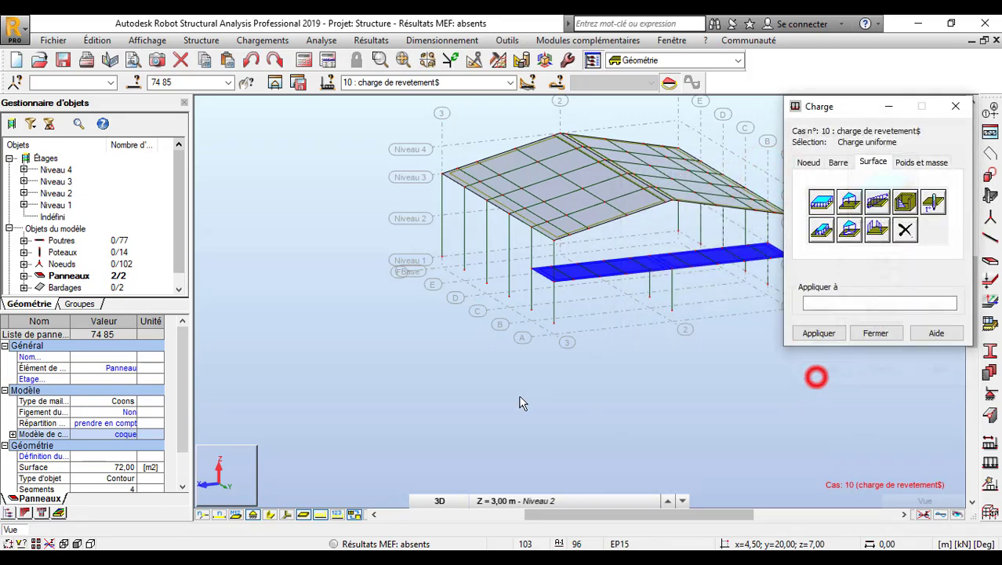
pyautogui.click(813, 334)
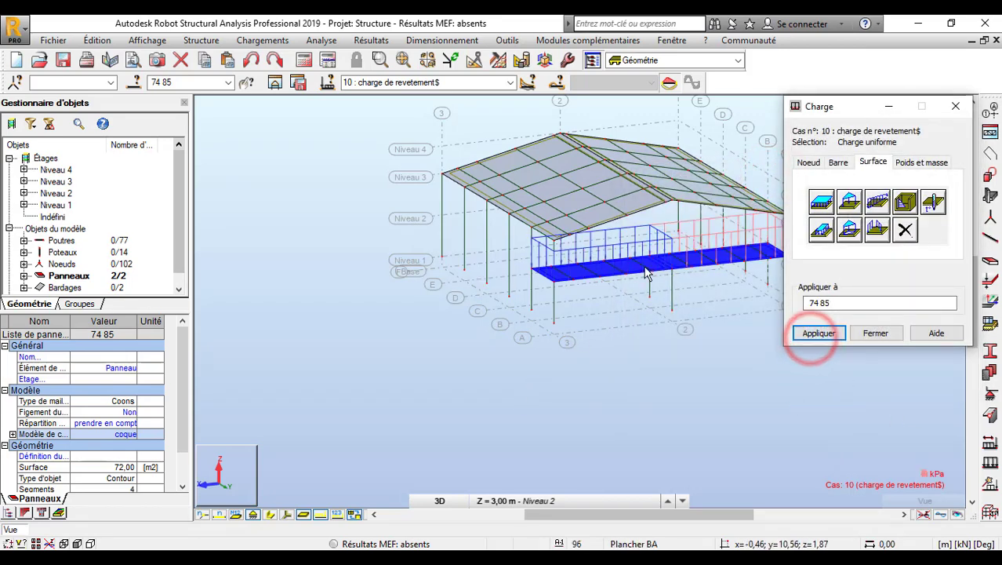
pyautogui.click(871, 333)
pyautogui.click(207, 202)
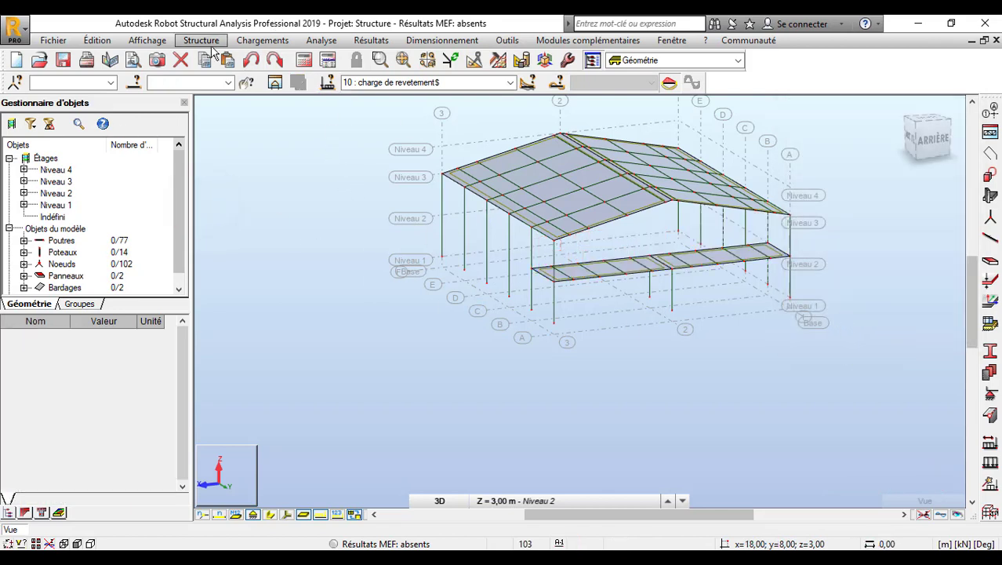
# - Open the wind load simulation and clear the list of elements exposed to wind
pyautogui.click(263, 40)
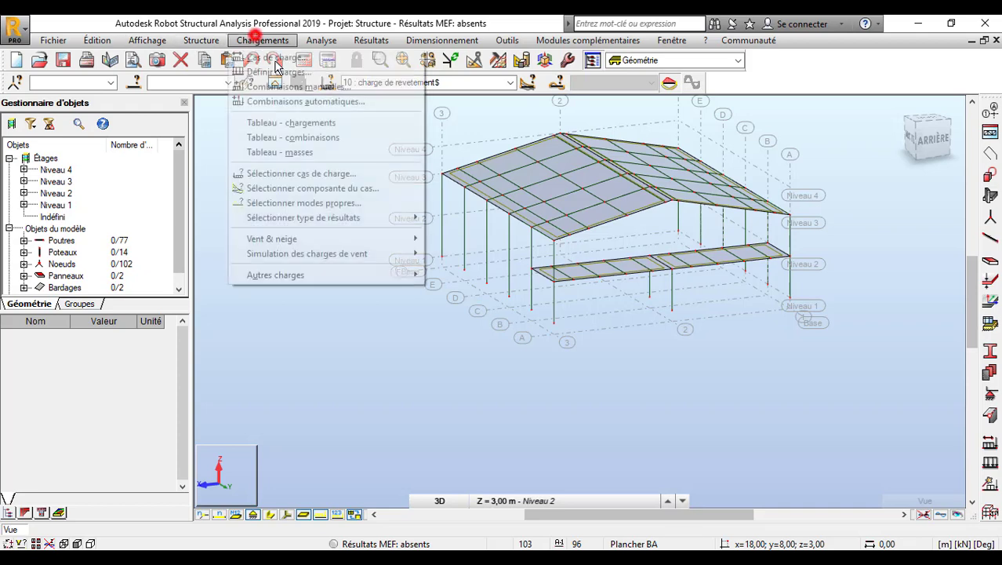
pyautogui.click(363, 268)
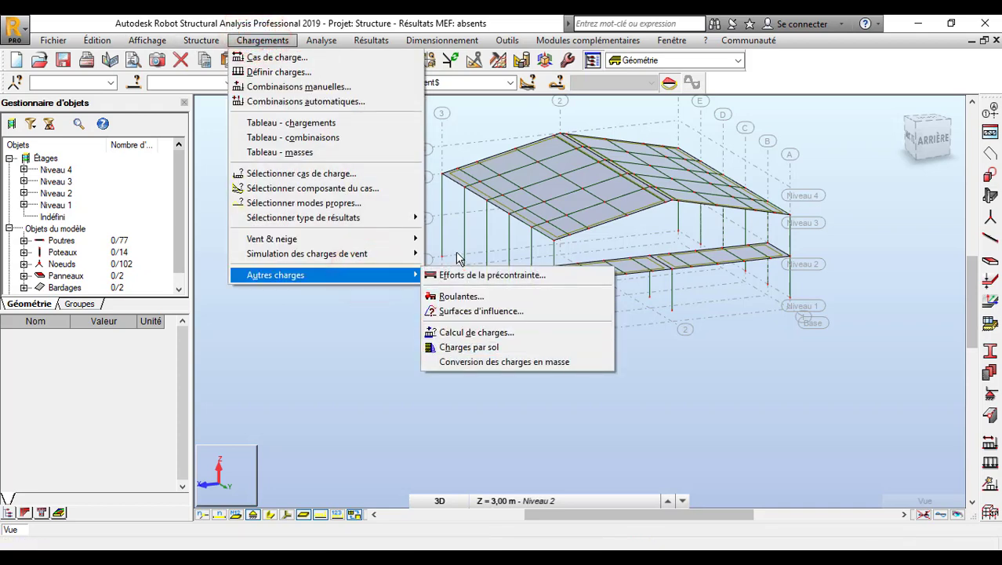
pyautogui.click(339, 260)
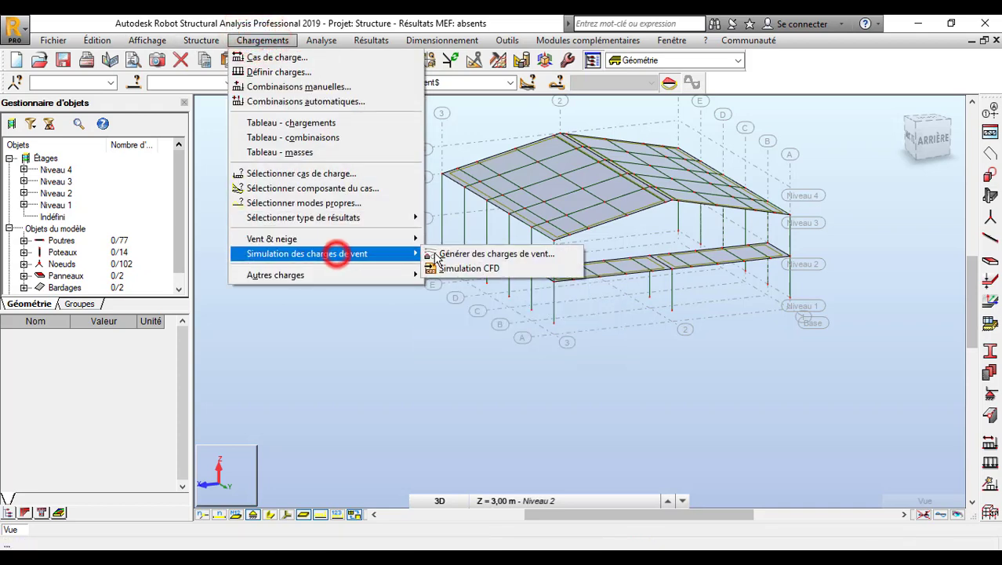
pyautogui.click(451, 252)
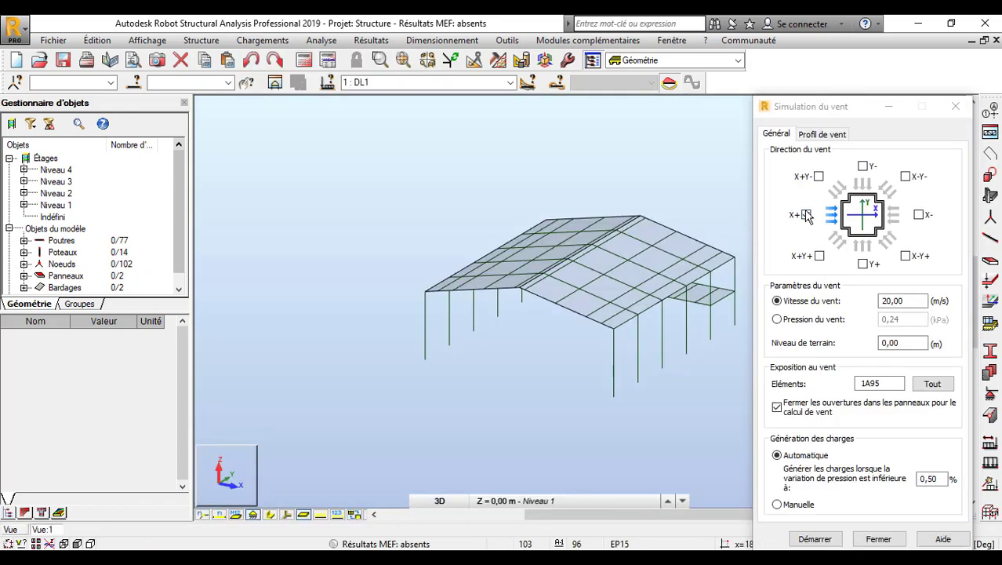
pyautogui.click(882, 383)
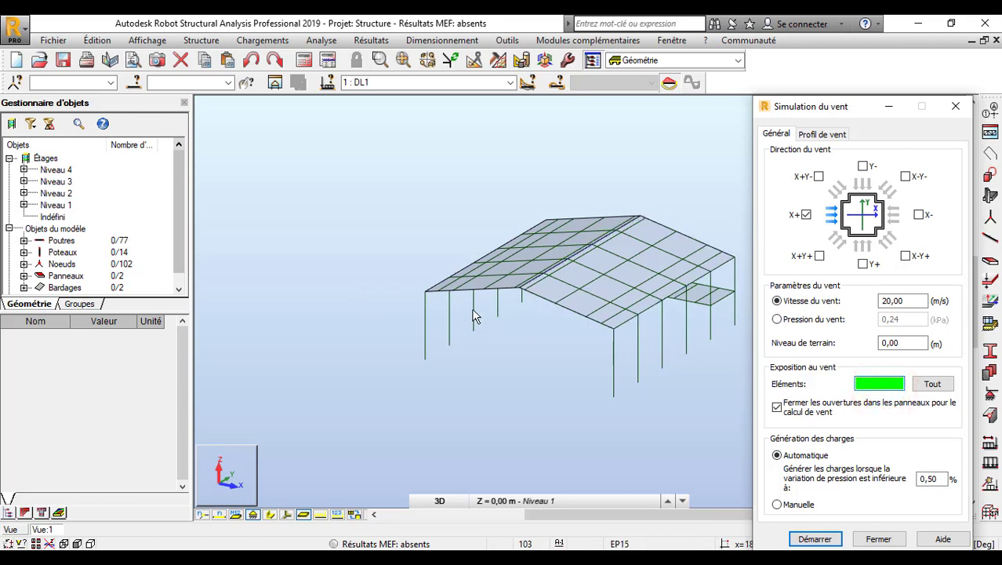
pyautogui.click(594, 300)
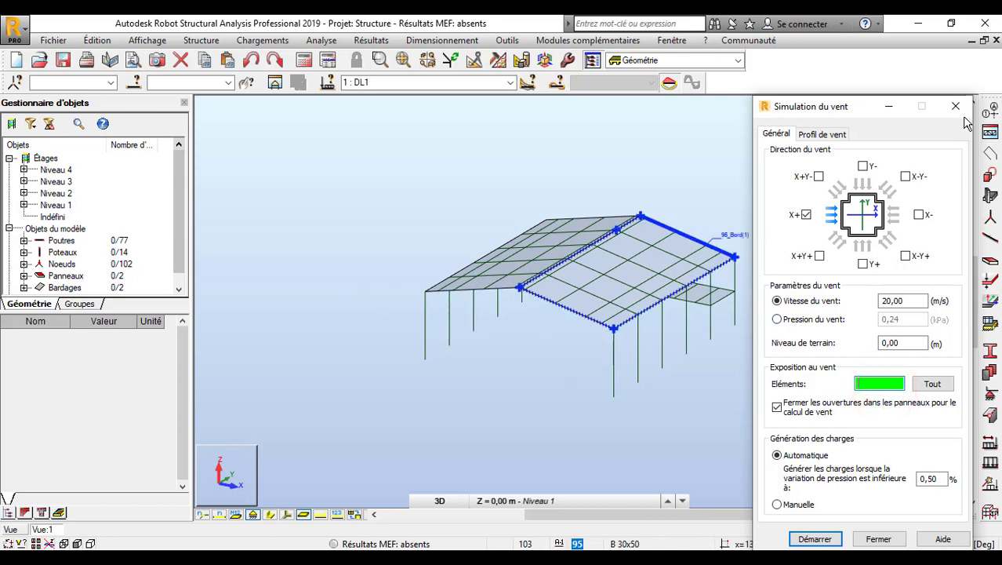
# - Add a rectangular cladding over the full length and height of one long side wall, from eave to column bases
pyautogui.click(205, 41)
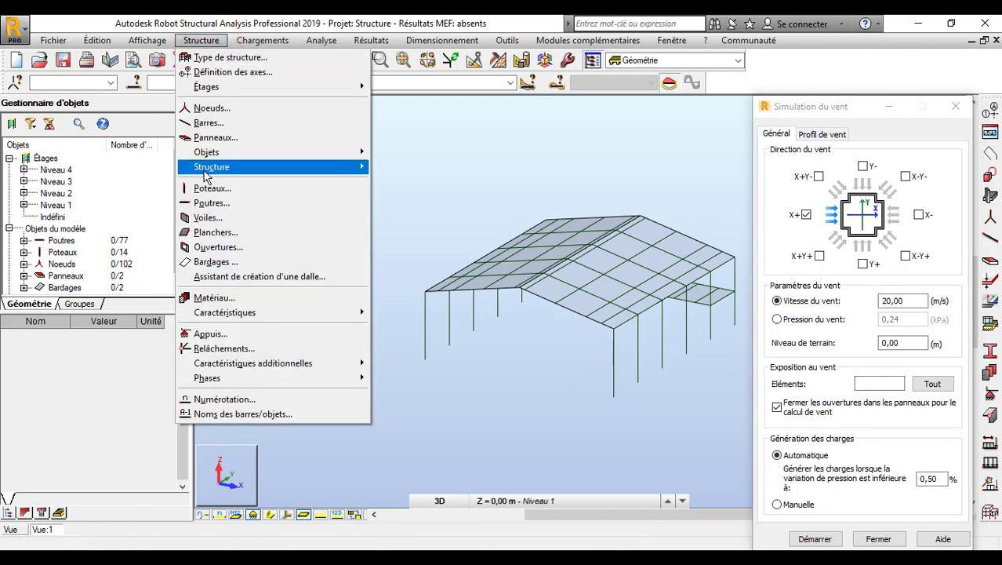
pyautogui.click(222, 263)
pyautogui.rightClick(286, 161)
pyautogui.click(418, 217)
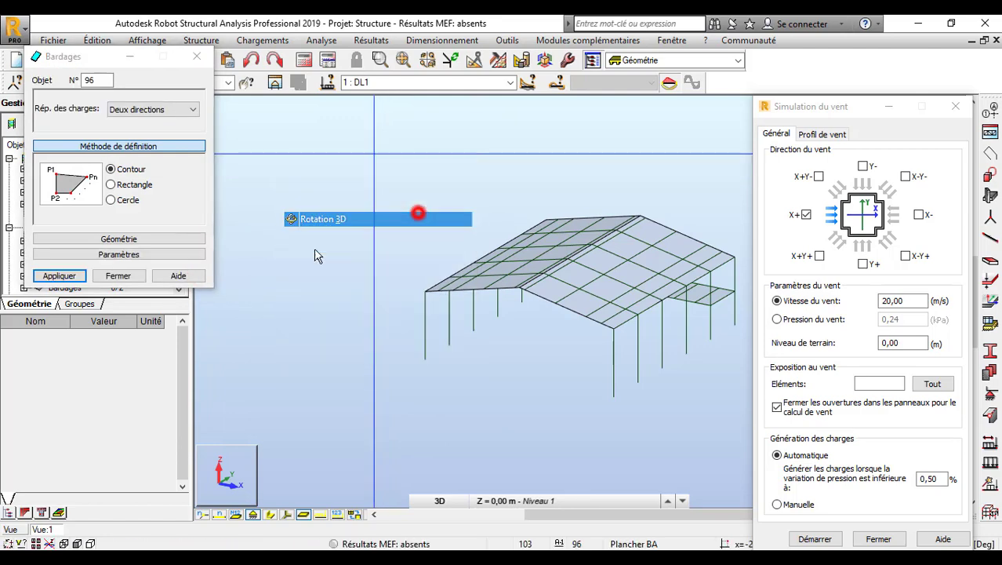
pyautogui.moveTo(316, 251); pyautogui.dragTo(177, 144)
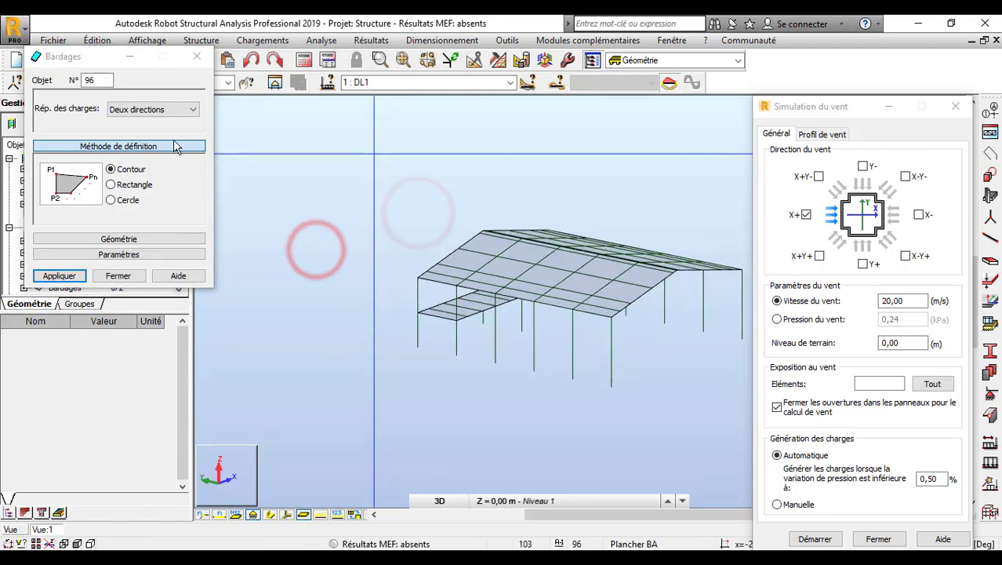
pyautogui.click(132, 184)
pyautogui.click(419, 278)
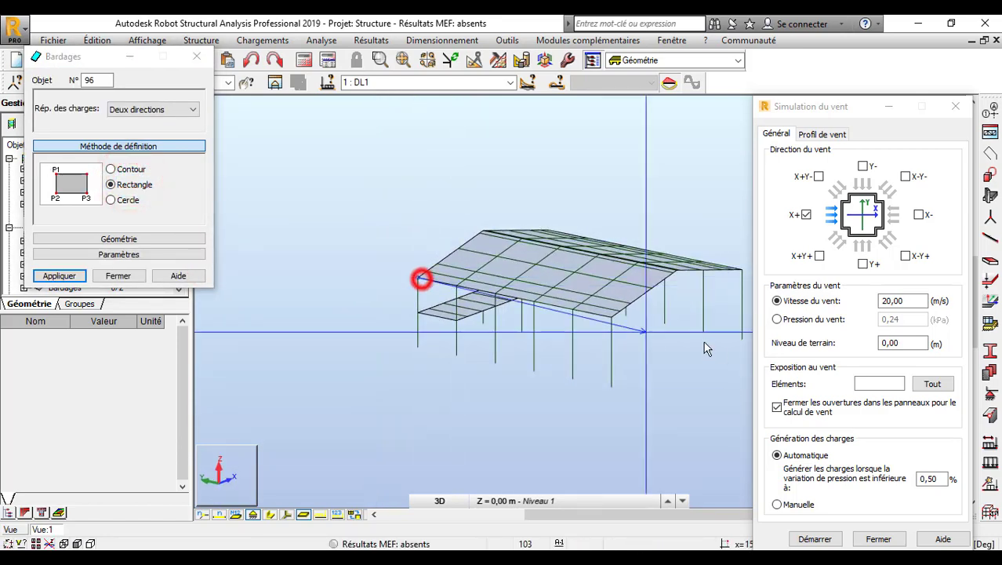
pyautogui.click(609, 313)
pyautogui.click(610, 382)
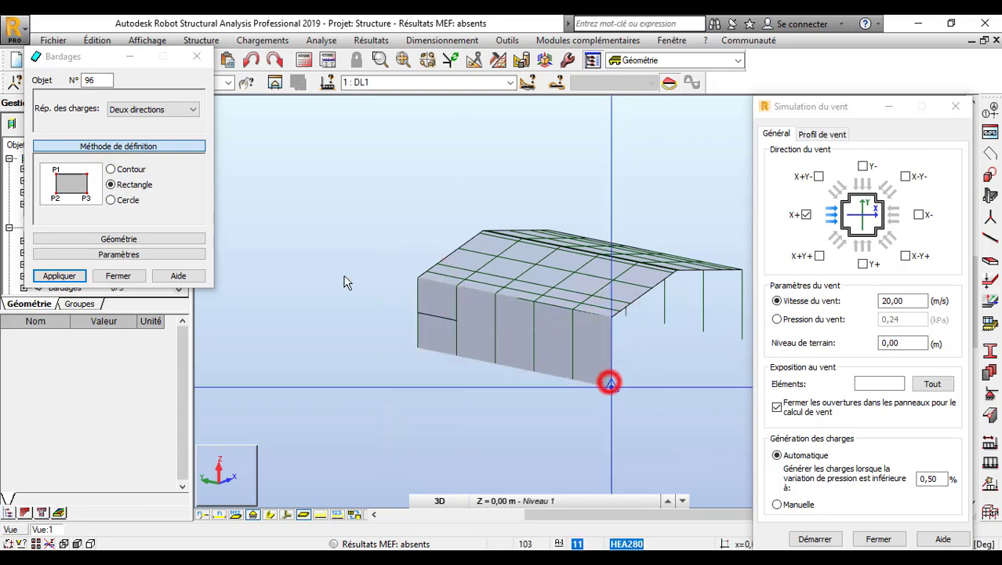
# - Turn the model to show the opposite, open long side for another rectangular cladding
pyautogui.rightClick(547, 263)
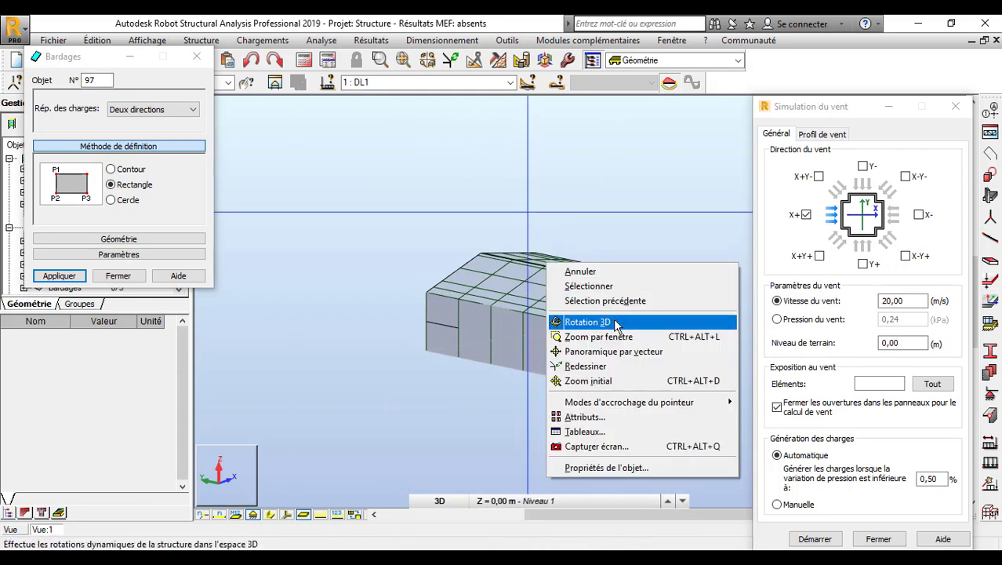
pyautogui.click(614, 320)
pyautogui.moveTo(650, 303); pyautogui.dragTo(524, 314)
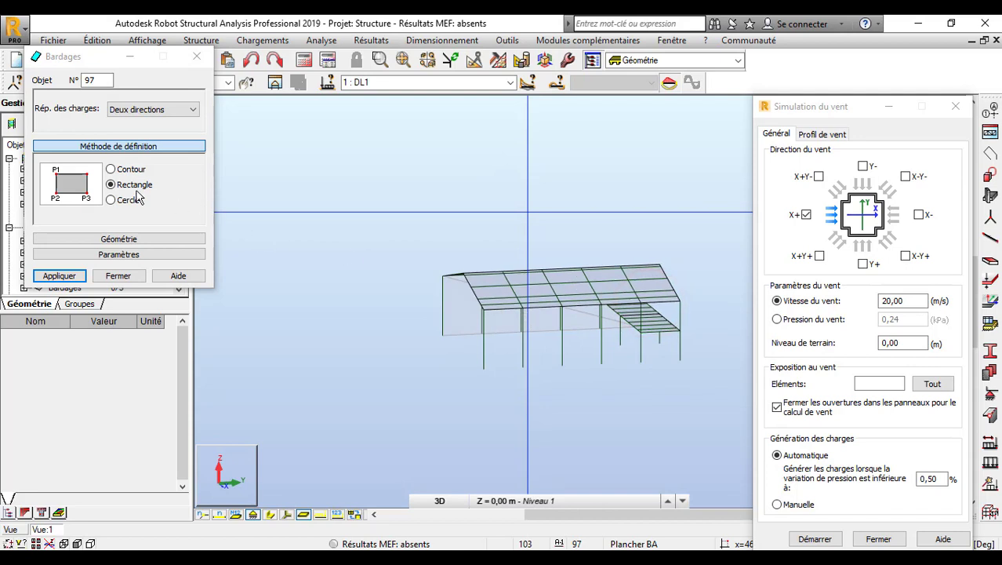
pyautogui.click(82, 55)
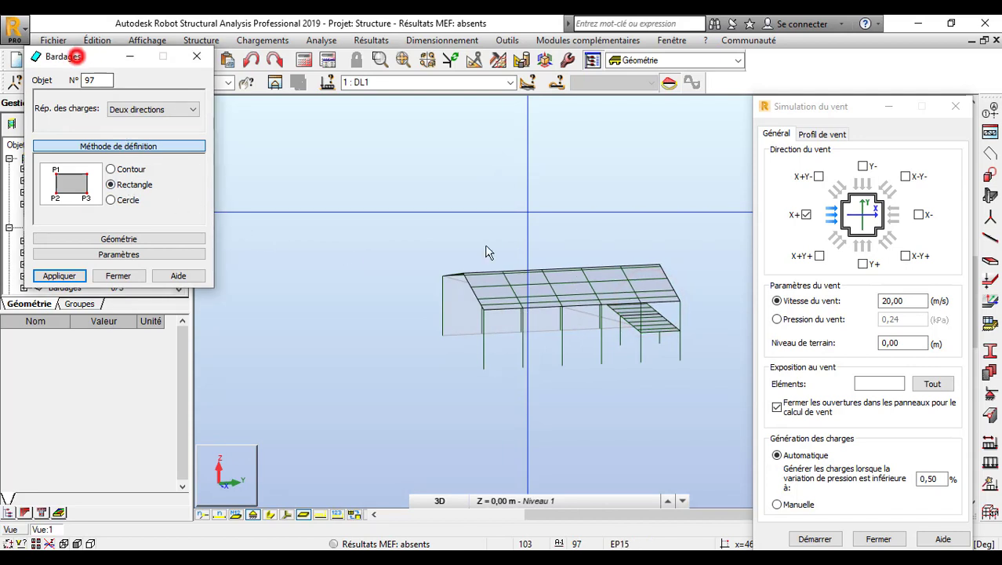
# - Create a rectangular two-direction cladding over the open long side wall, from its eave corners down to the column base
pyautogui.scroll(2, 486, 321)
pyautogui.scroll(3, 486, 317)
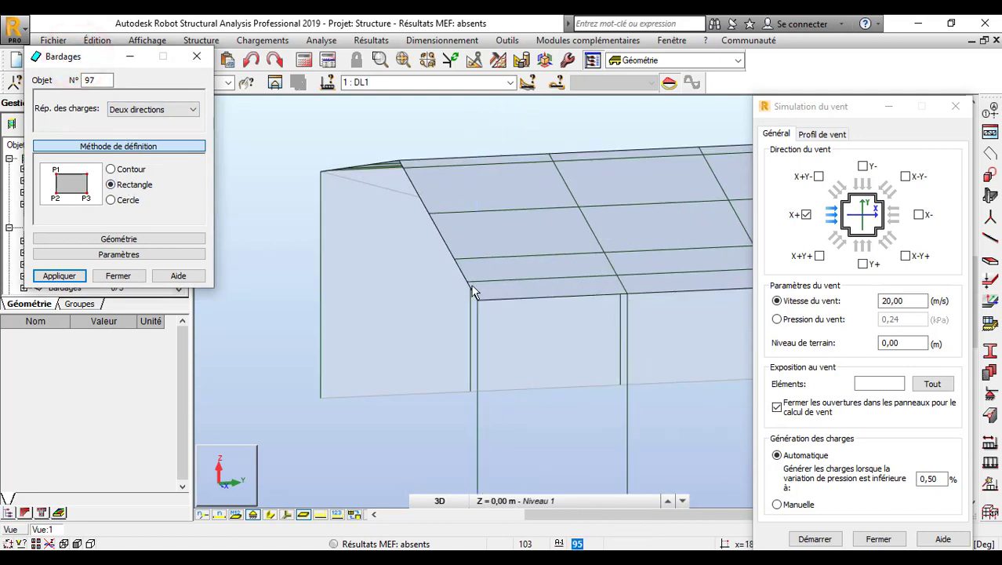
pyautogui.click(481, 299)
pyautogui.scroll(-5, 401, 298)
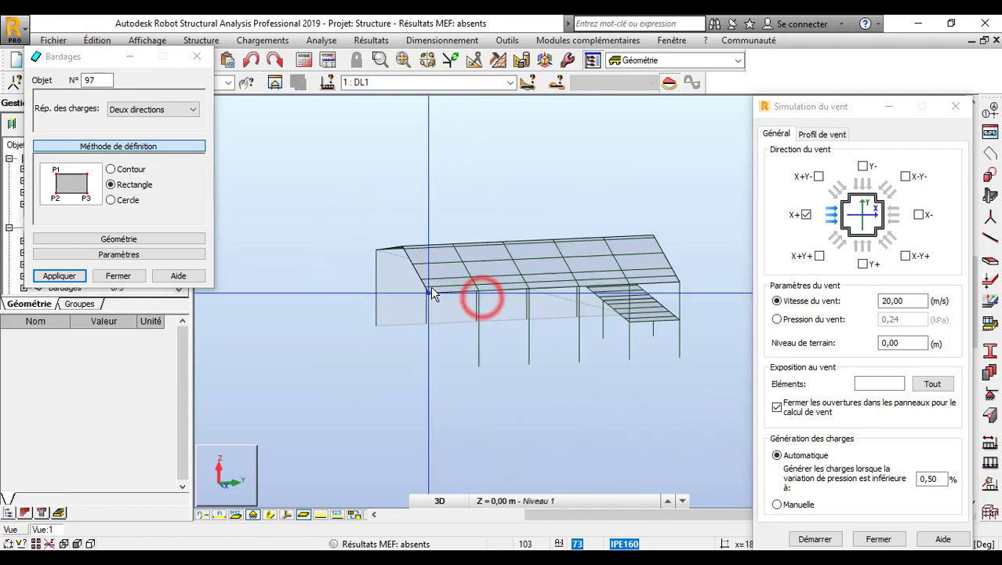
pyautogui.click(680, 280)
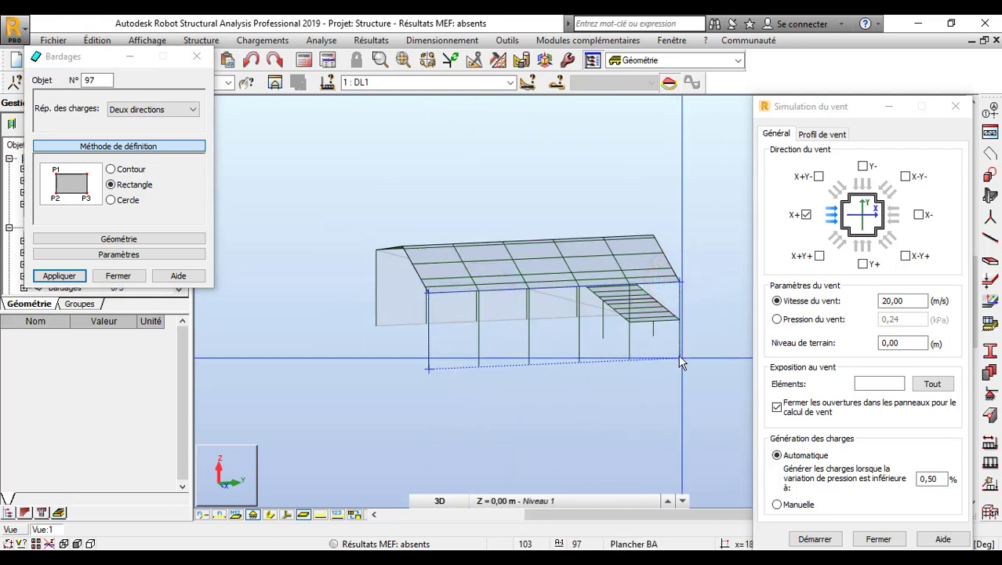
pyautogui.click(680, 356)
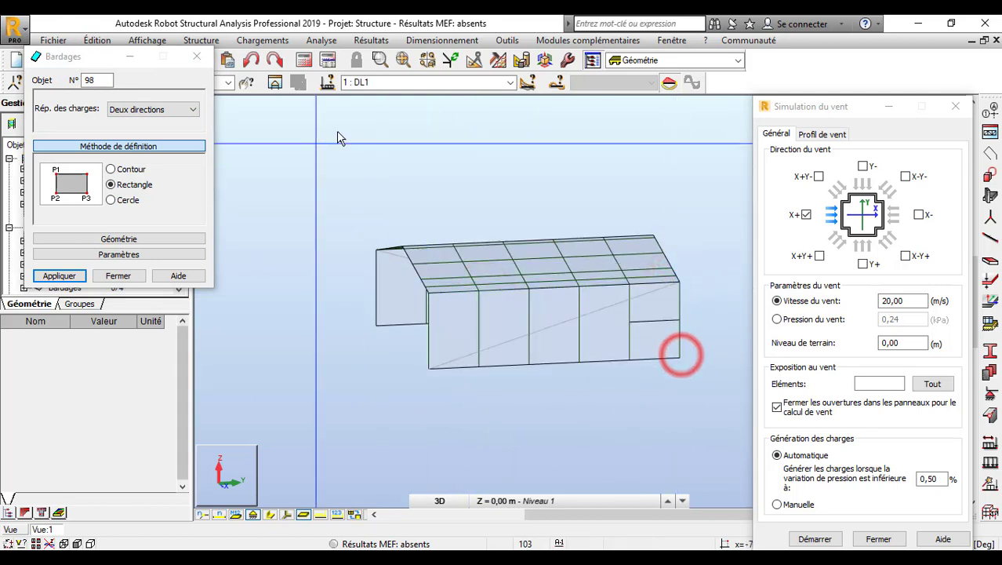
# - Select the claddings on both long side walls and assign them (96 97) as the elements exposed to wind
pyautogui.rightClick(487, 206)
pyautogui.click(476, 223)
pyautogui.moveTo(427, 205); pyautogui.dragTo(514, 221)
pyautogui.moveTo(471, 249)
pyautogui.mouseDown()
pyautogui.moveTo(557, 250)
pyautogui.moveTo(571, 201)
pyautogui.mouseUp()
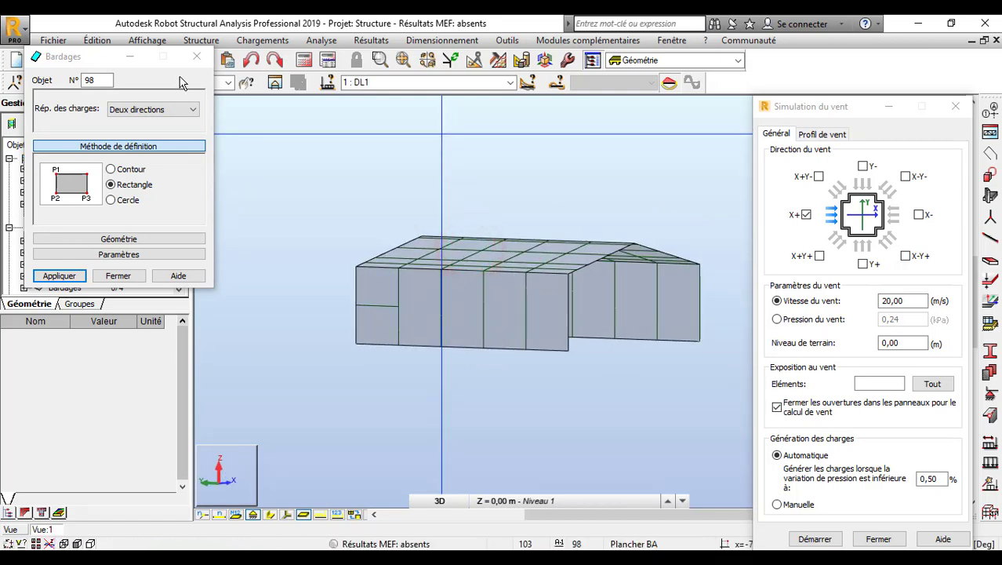
pyautogui.rightClick(648, 221)
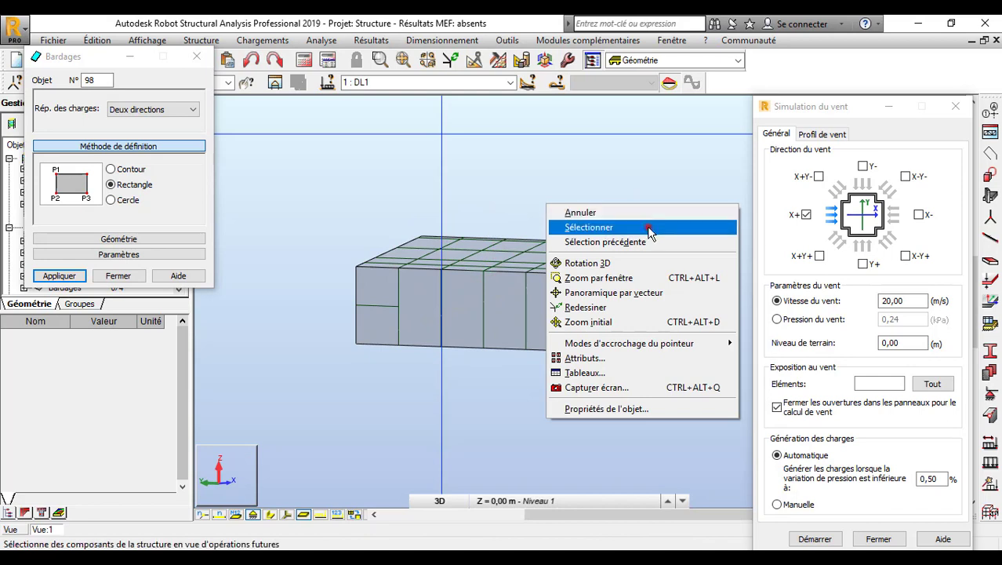
pyautogui.click(648, 224)
pyautogui.click(543, 301)
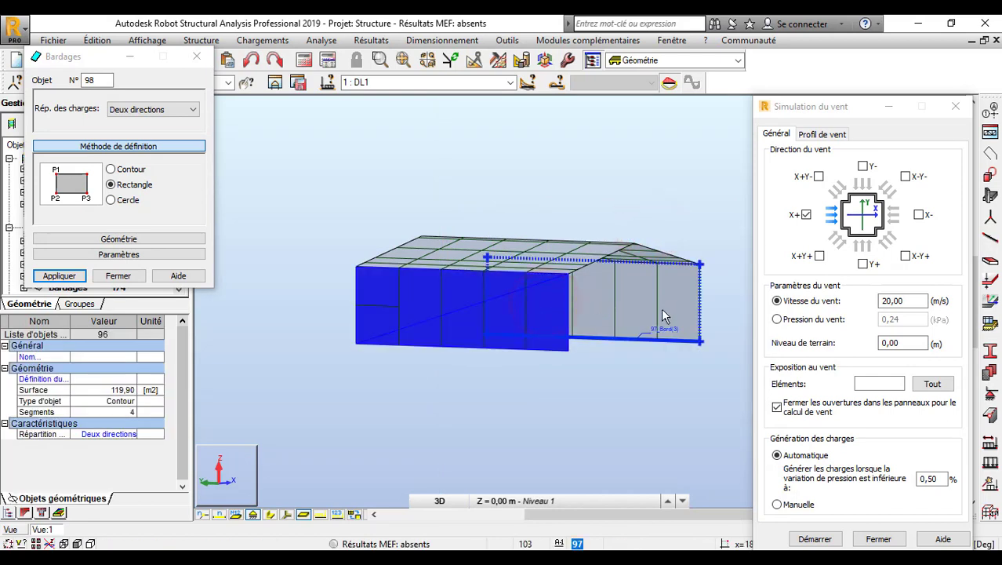
pyautogui.keyDown('ctrl'); pyautogui.click(662, 308); pyautogui.keyUp('ctrl')
pyautogui.click(914, 343)
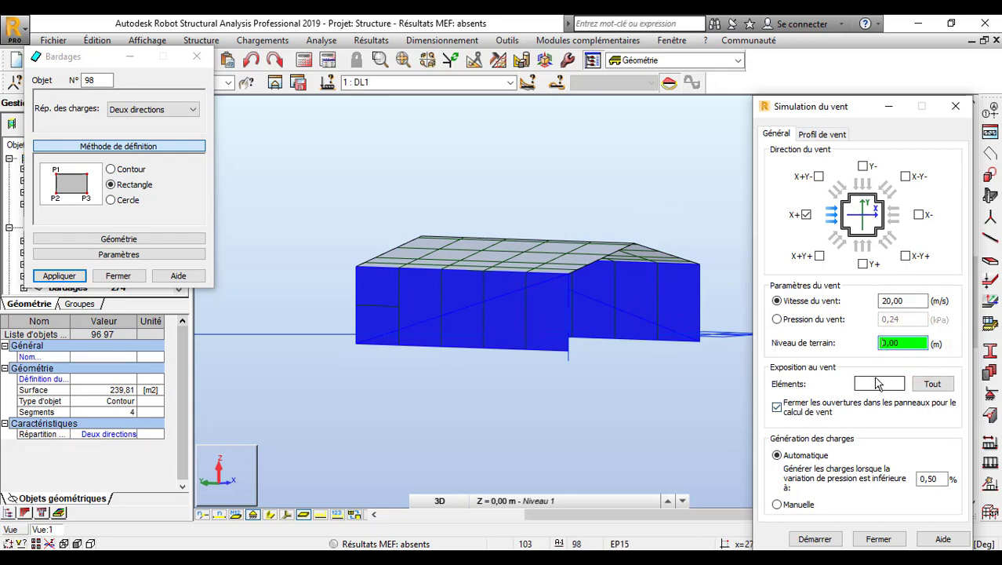
pyautogui.click(197, 57)
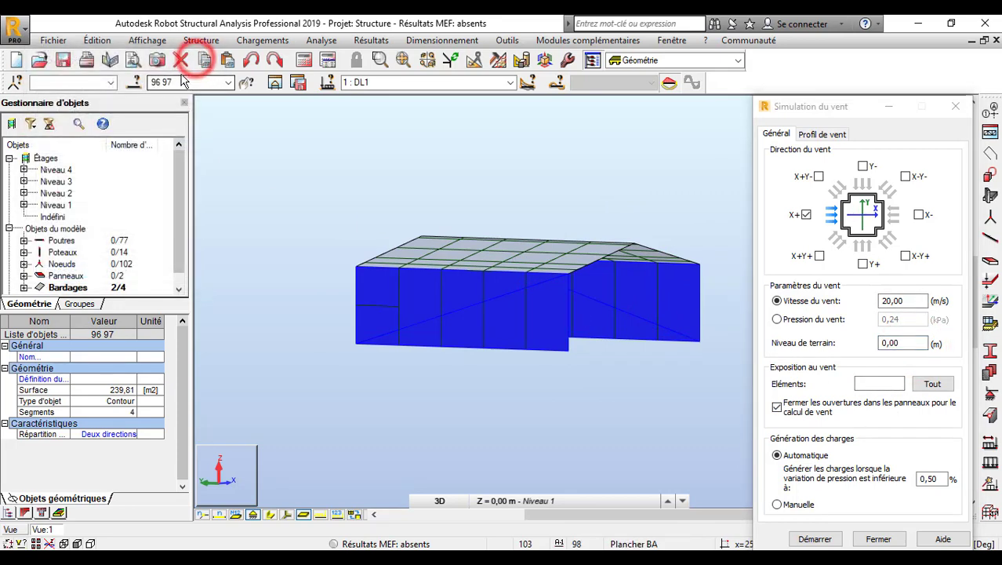
pyautogui.click(872, 385)
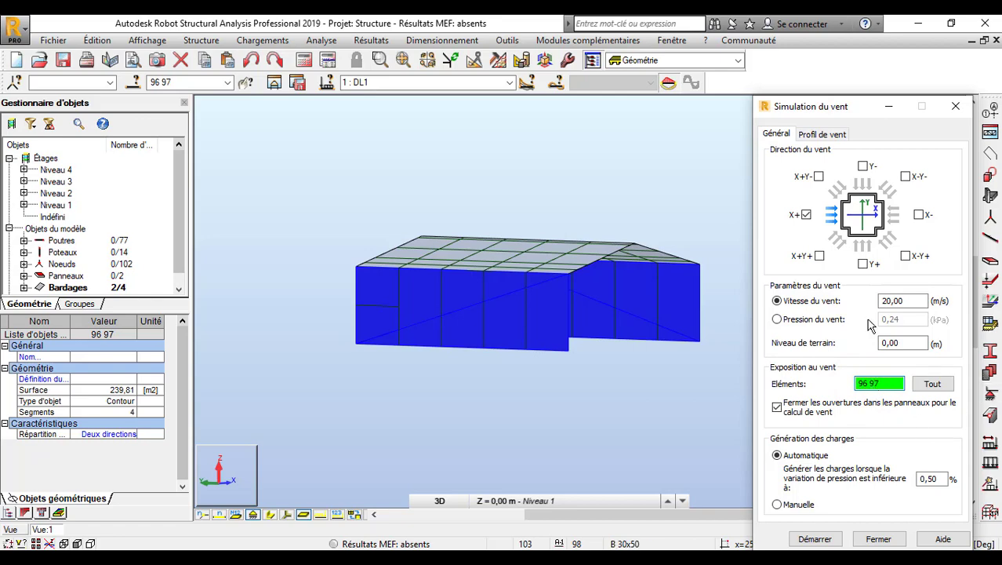
pyautogui.doubleClick(909, 301)
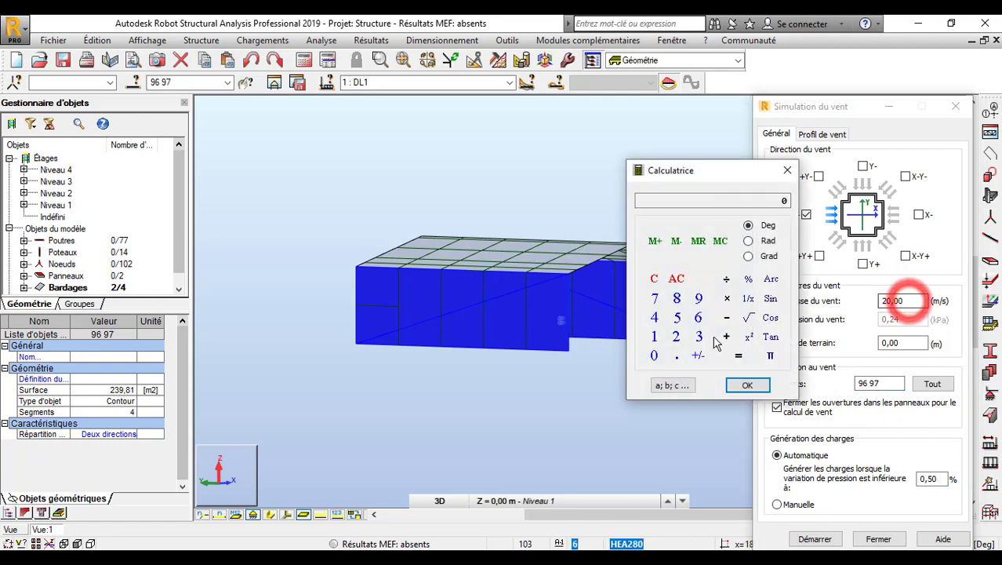
pyautogui.click(678, 317)
pyautogui.click(677, 355)
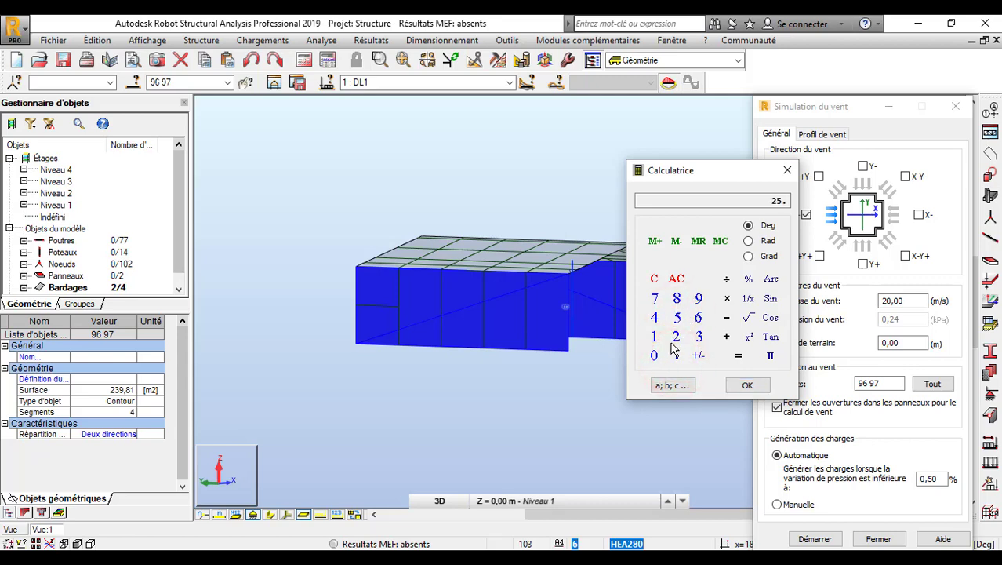
pyautogui.press('Escape')
# - Set the wind speed for the simulation to -28.5 m/s using the built-in calculator
pyautogui.doubleClick(922, 305)
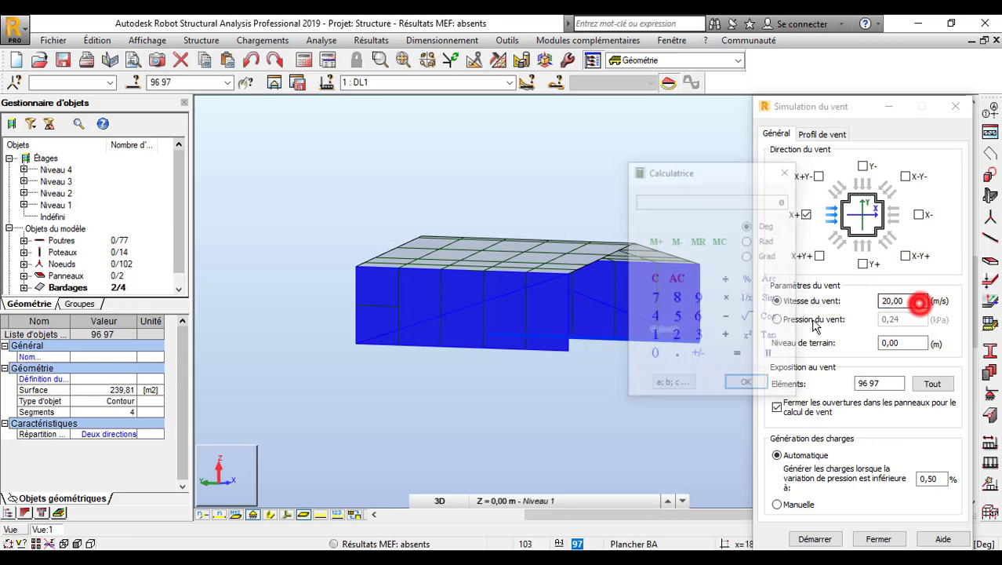
pyautogui.click(677, 299)
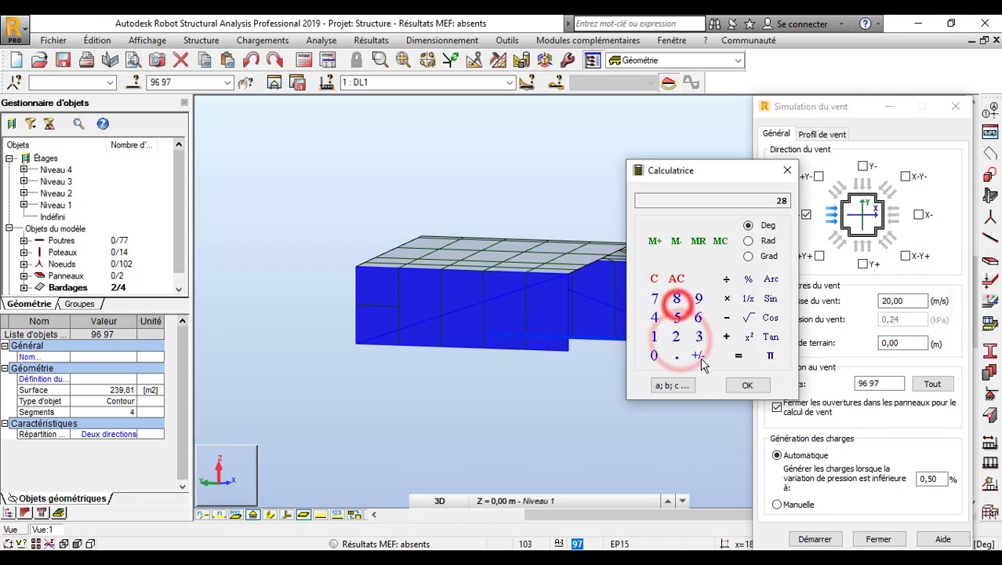
pyautogui.click(698, 356)
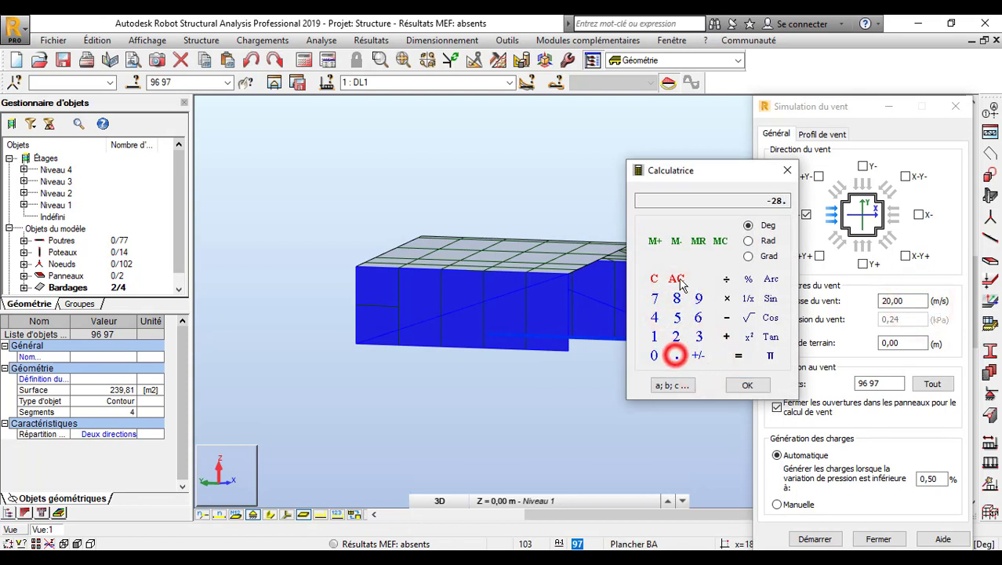
pyautogui.click(678, 318)
pyautogui.click(659, 320)
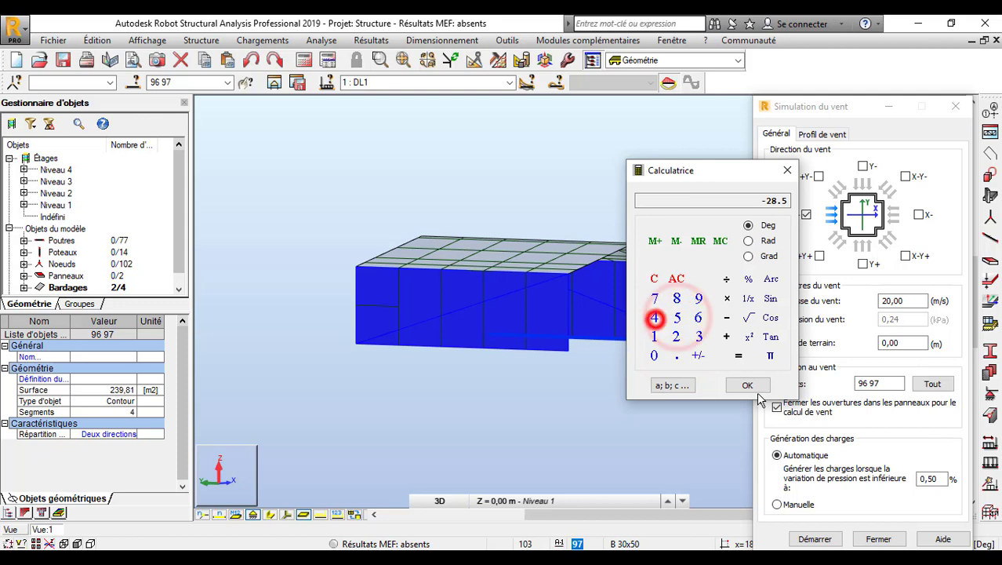
pyautogui.click(745, 385)
pyautogui.click(787, 173)
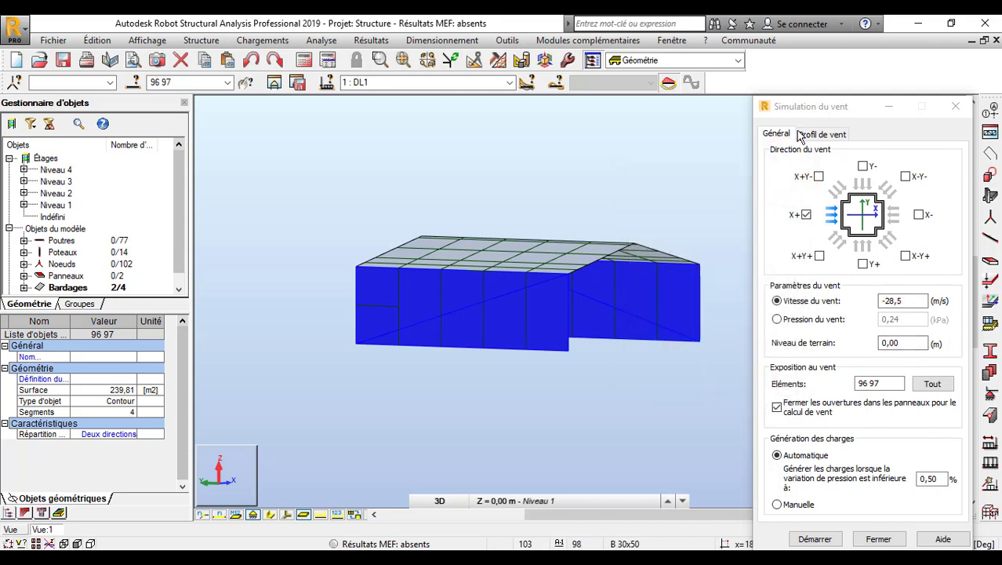
# - Adjust the wind profile curve, bringing the speed factor to 1.30 at a height of 30.40 m
pyautogui.click(813, 135)
pyautogui.moveTo(820, 275); pyautogui.dragTo(829, 275)
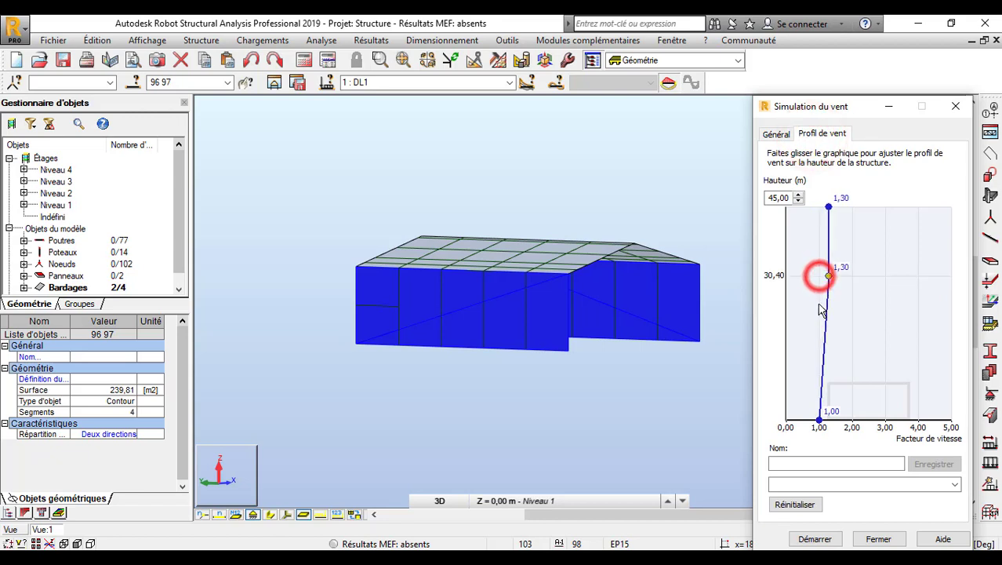
pyautogui.click(816, 312)
pyautogui.moveTo(825, 322); pyautogui.dragTo(836, 369)
pyautogui.click(834, 371)
pyautogui.click(776, 133)
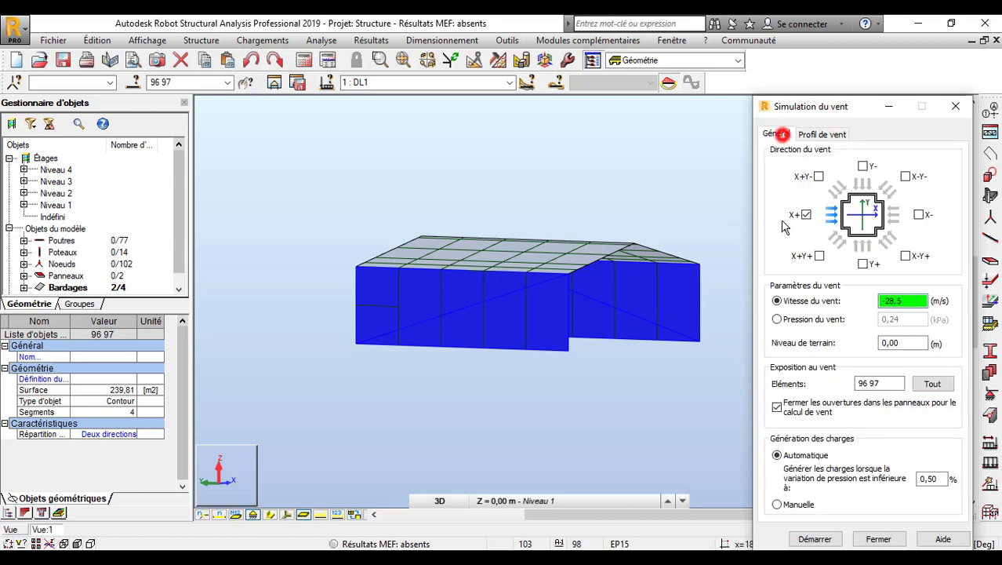
# - Run the X+ wind simulation with automatic load generation and close the simulation settings once the loads are generated
pyautogui.click(819, 539)
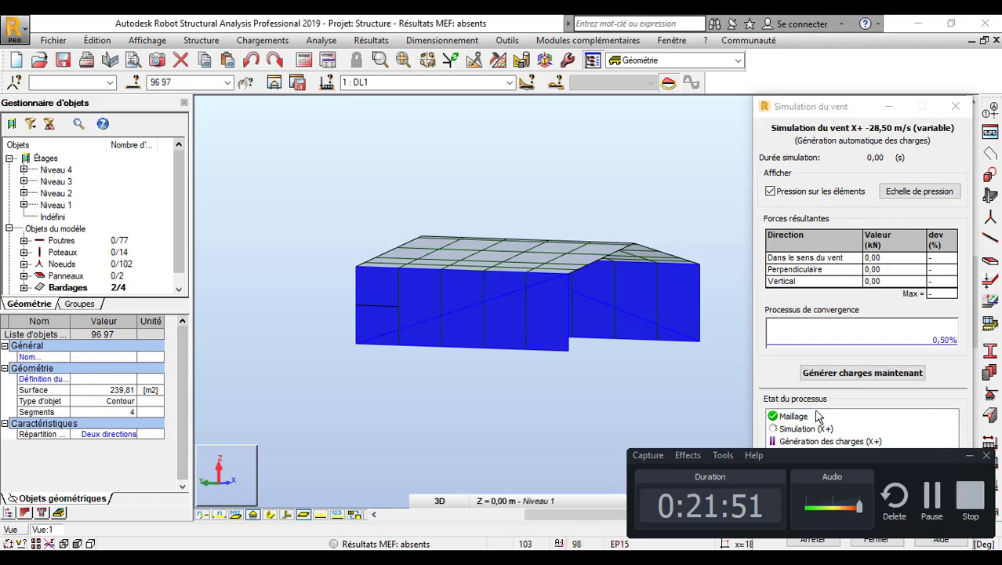
pyautogui.moveTo(914, 453); pyautogui.dragTo(520, 359)
pyautogui.click(538, 400)
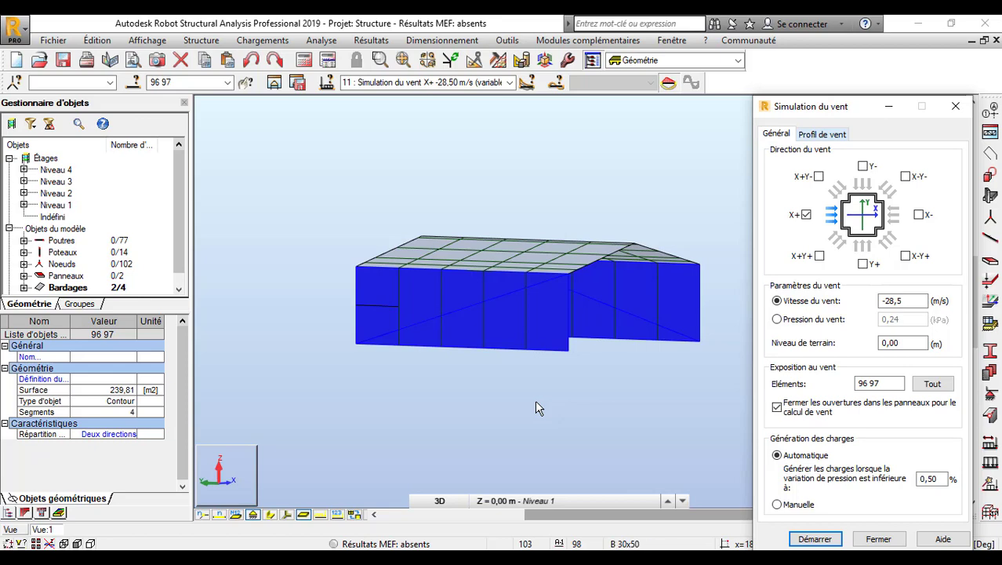
pyautogui.click(878, 539)
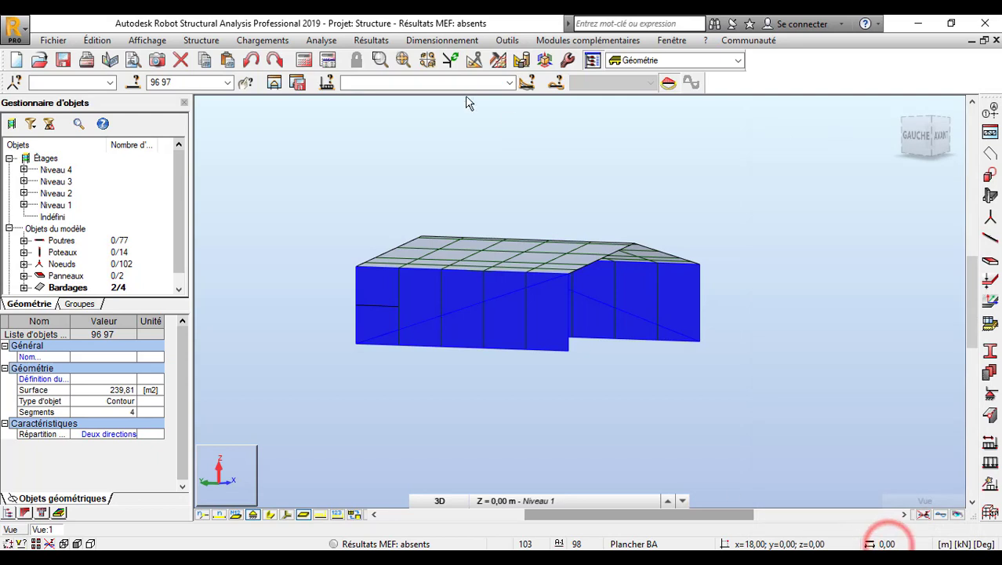
# - Look through the list of available load cases, including the generated wind simulation case
pyautogui.click(511, 83)
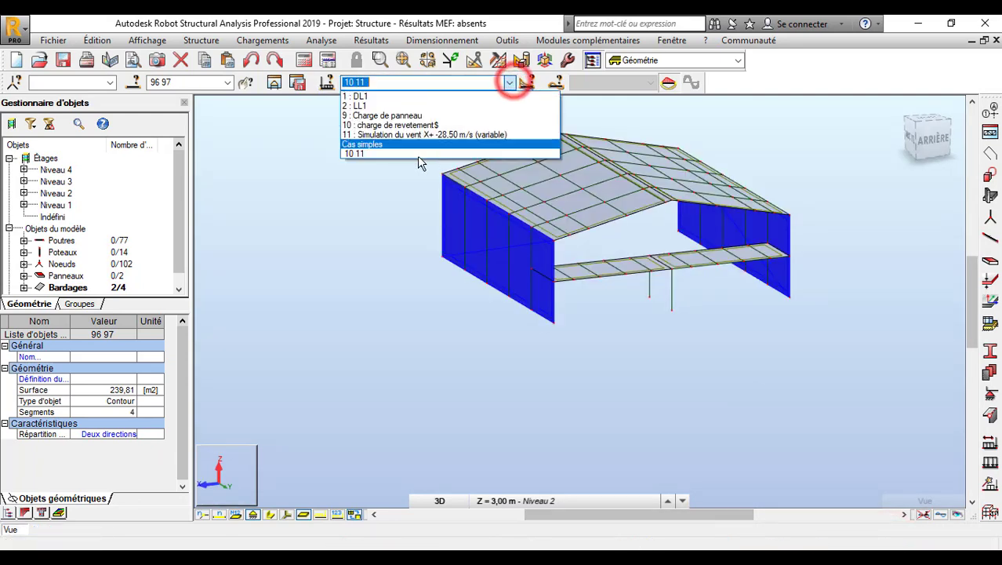
pyautogui.click(403, 235)
pyautogui.click(903, 204)
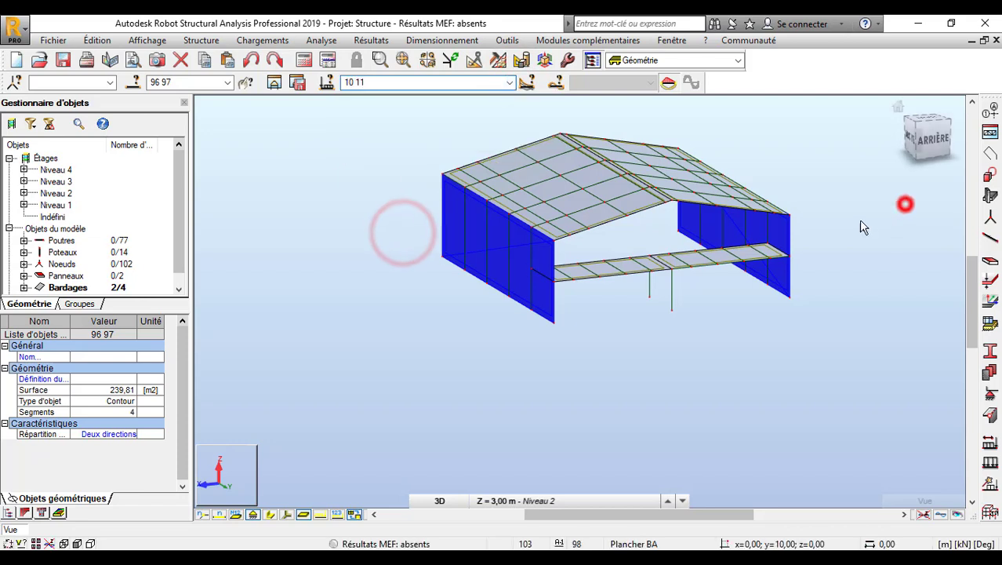
# - Examine the CM66 Avril 2000 combination regulations from the automatic combinations settings, leaving without generating combinations
pyautogui.click(248, 40)
pyautogui.click(312, 101)
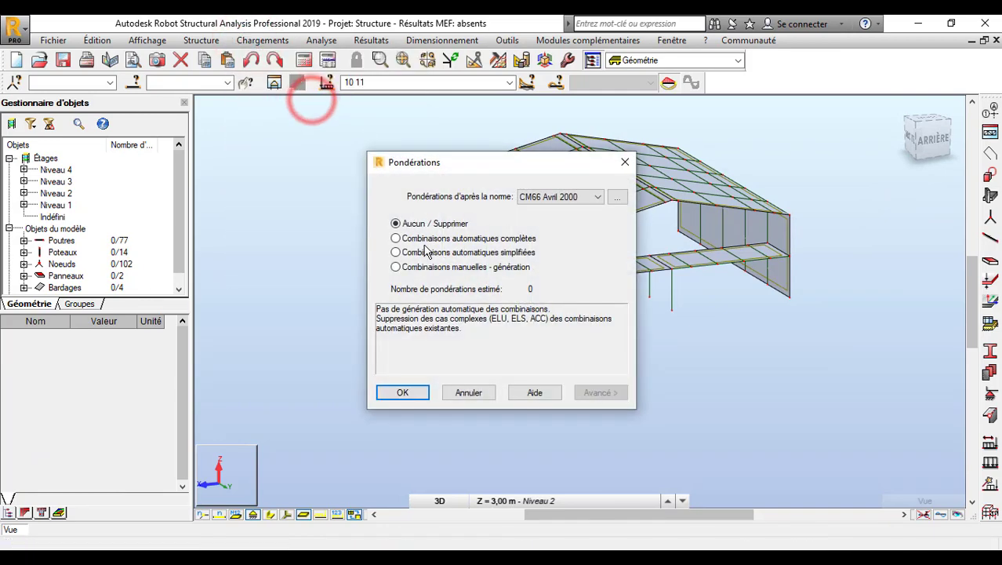
pyautogui.click(556, 198)
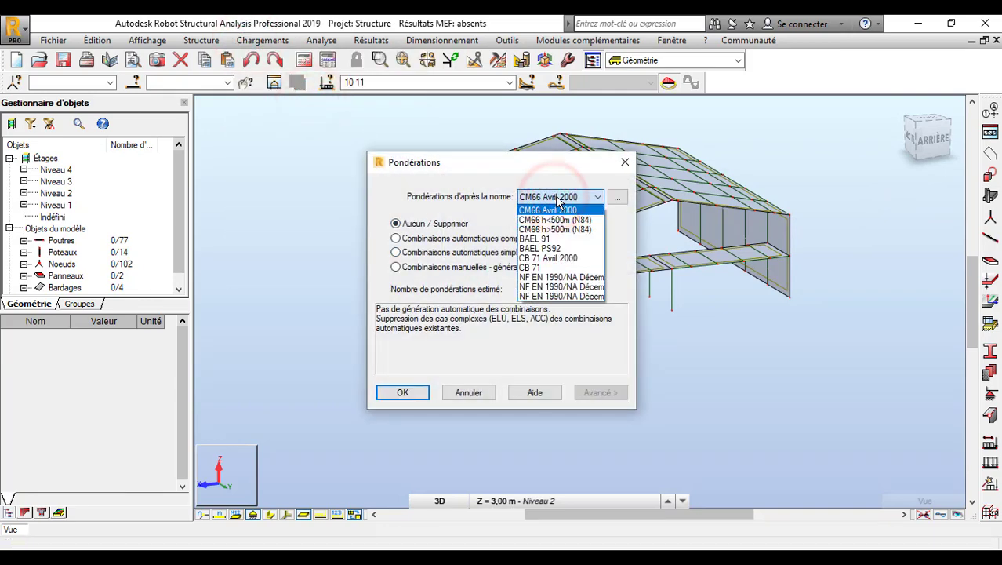
pyautogui.click(557, 198)
pyautogui.click(617, 196)
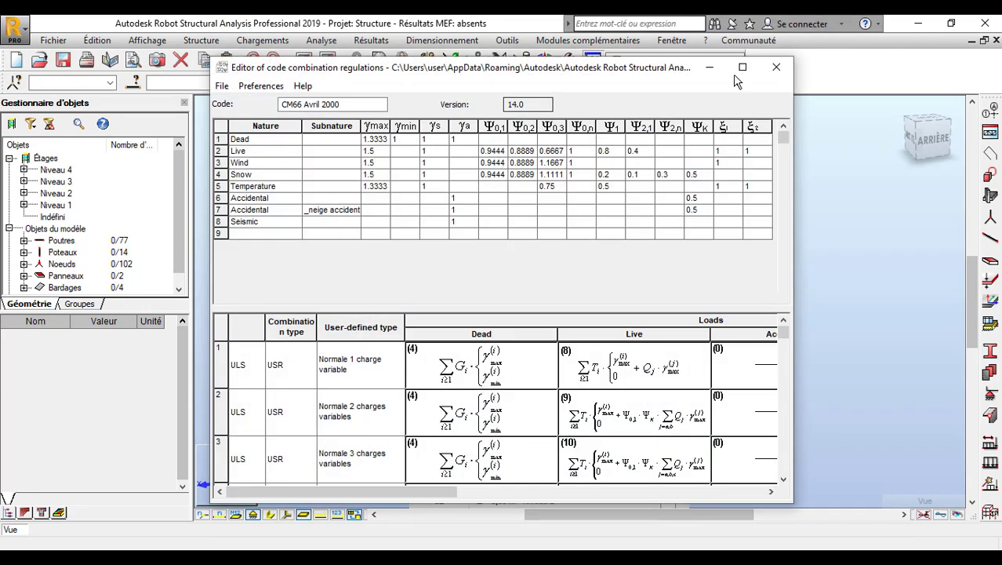
pyautogui.click(776, 67)
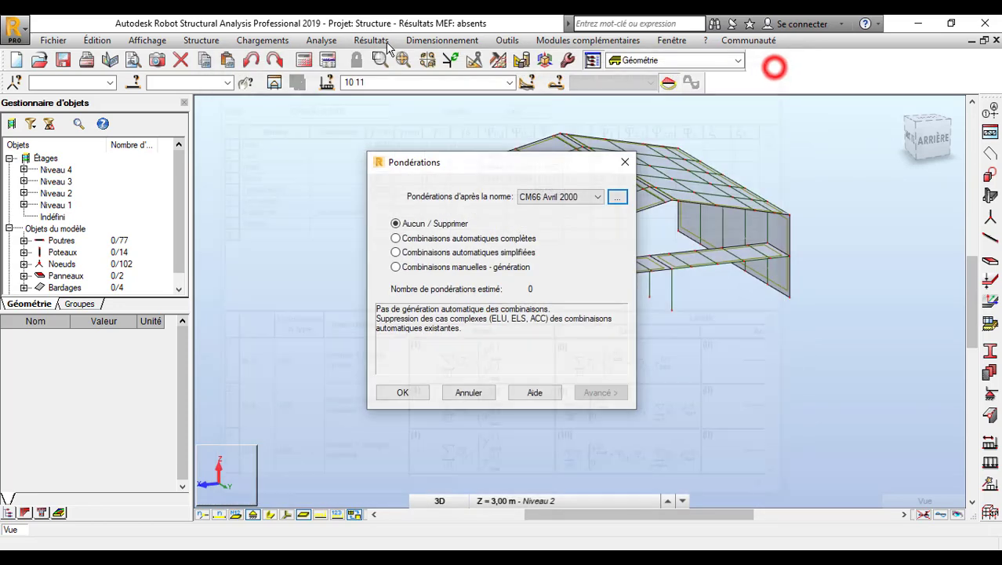
pyautogui.click(624, 163)
# - Switch to Revit and inspect the bolted haunch connection at the top of the corner column
pyautogui.click(507, 40)
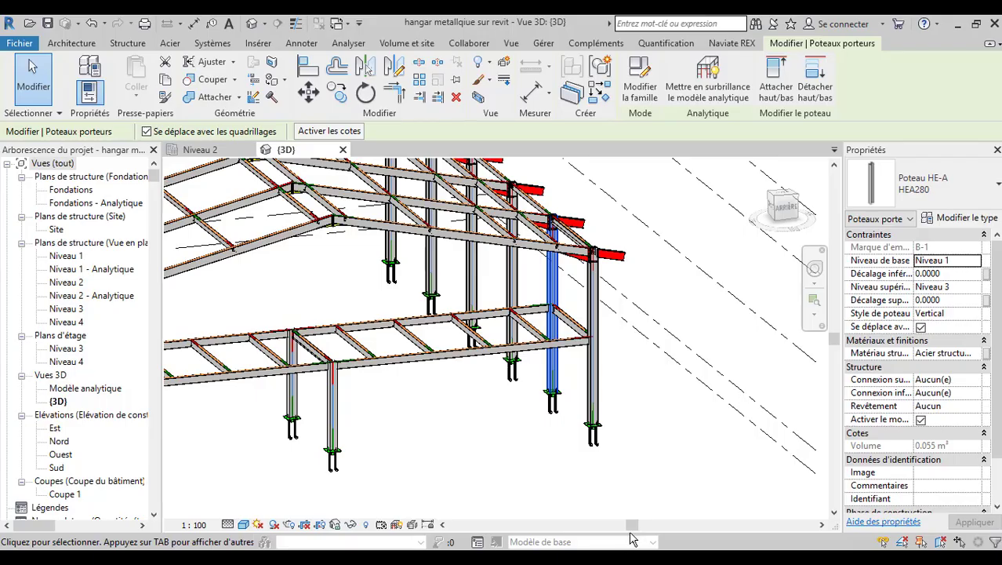
pyautogui.click(610, 259)
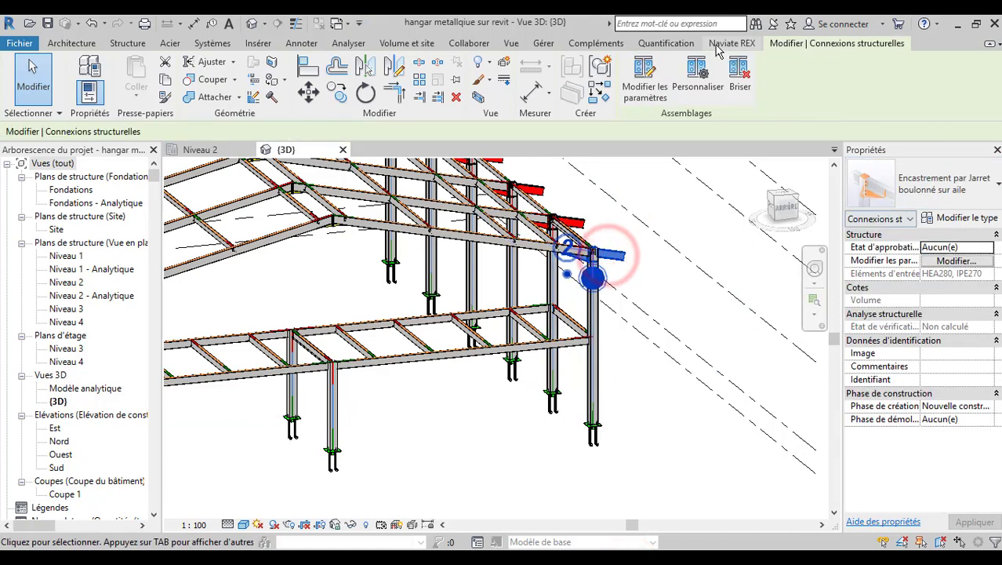
pyautogui.click(645, 80)
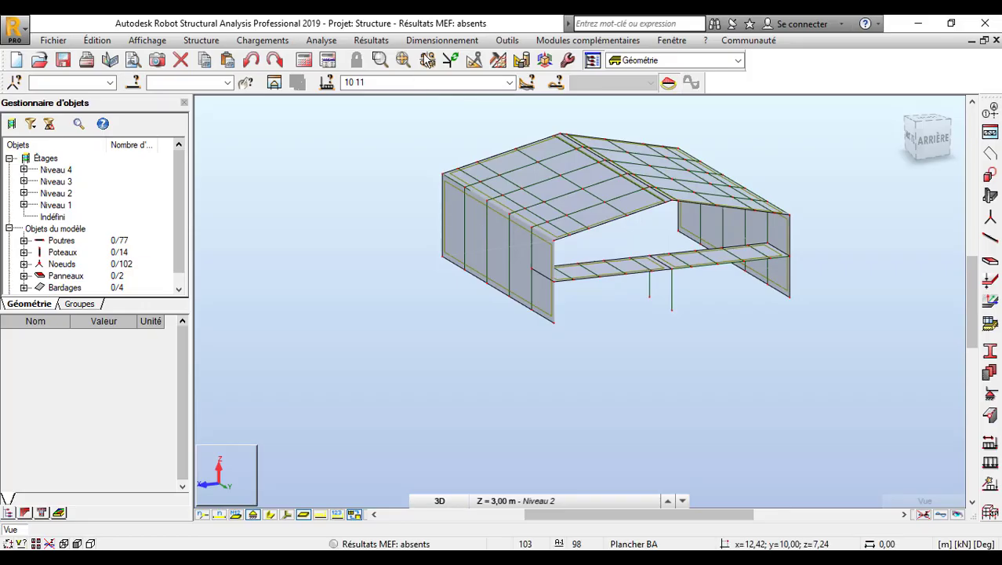
# - Open the job preferences at the load codes of the design standards
pyautogui.click(370, 40)
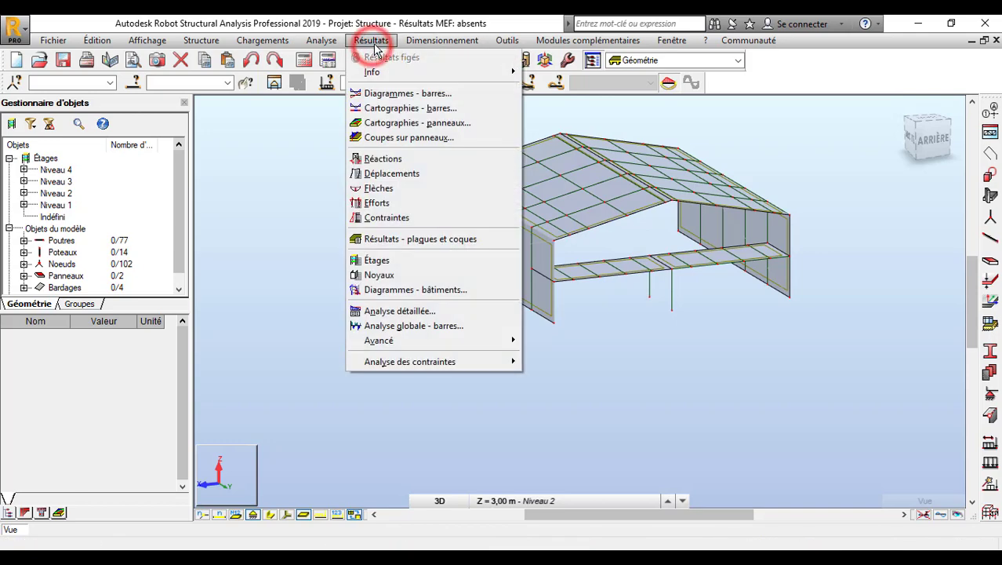
pyautogui.moveTo(442, 40)
pyautogui.moveTo(507, 40)
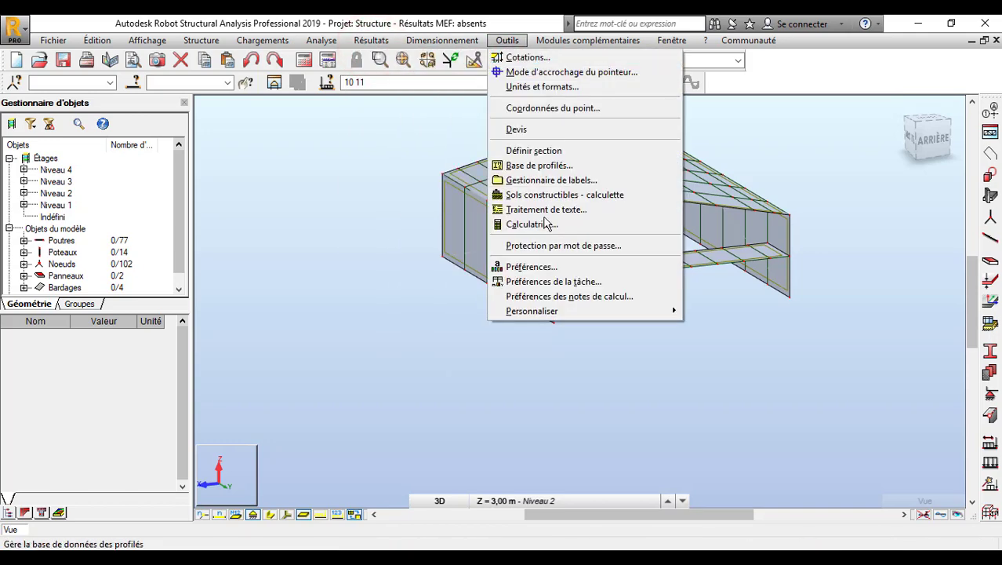
pyautogui.click(563, 284)
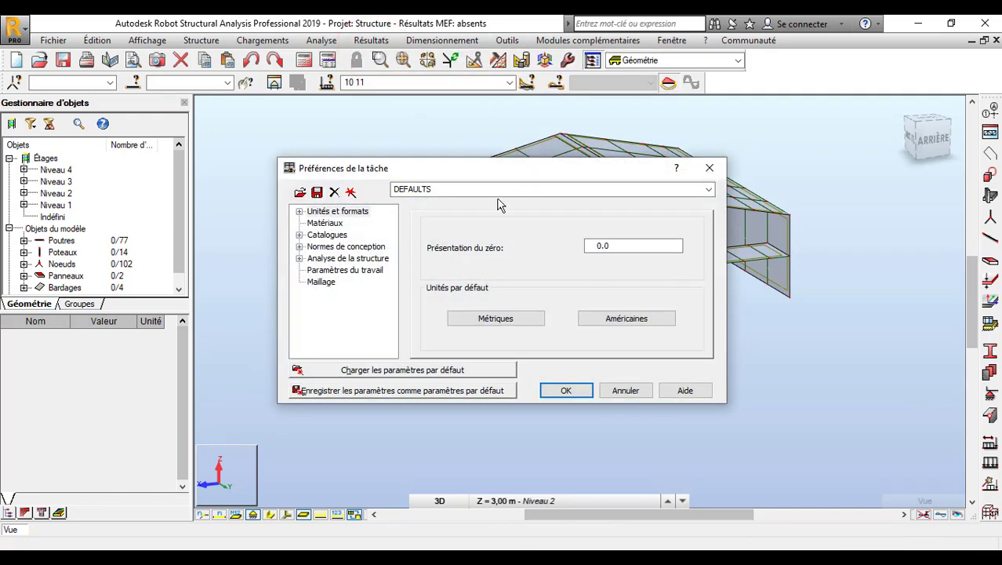
pyautogui.click(299, 247)
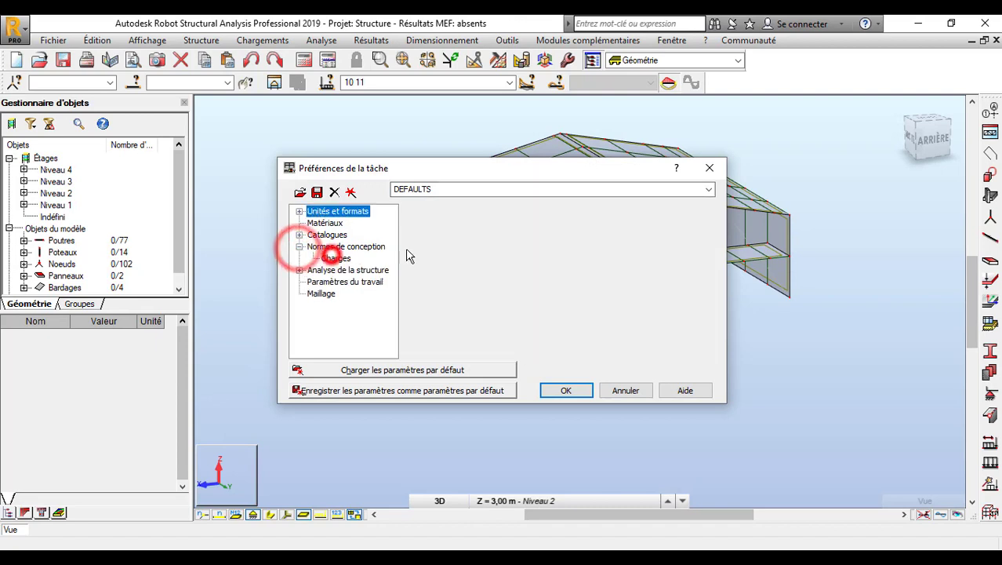
pyautogui.click(336, 258)
# - Examine the regulations of the CM66 Avril 2000 load combination code and close the editor
pyautogui.click(635, 237)
pyautogui.click(690, 235)
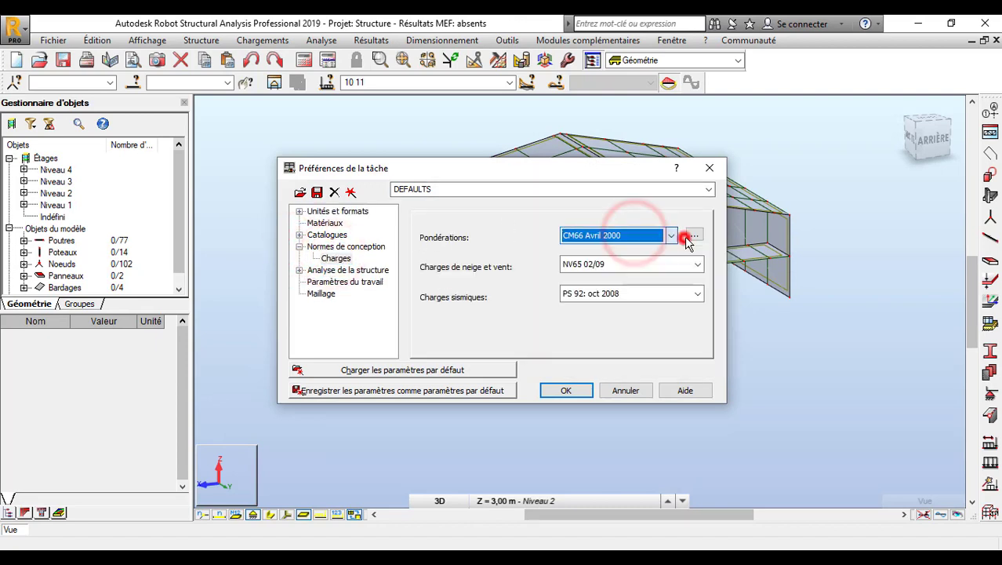
pyautogui.click(696, 233)
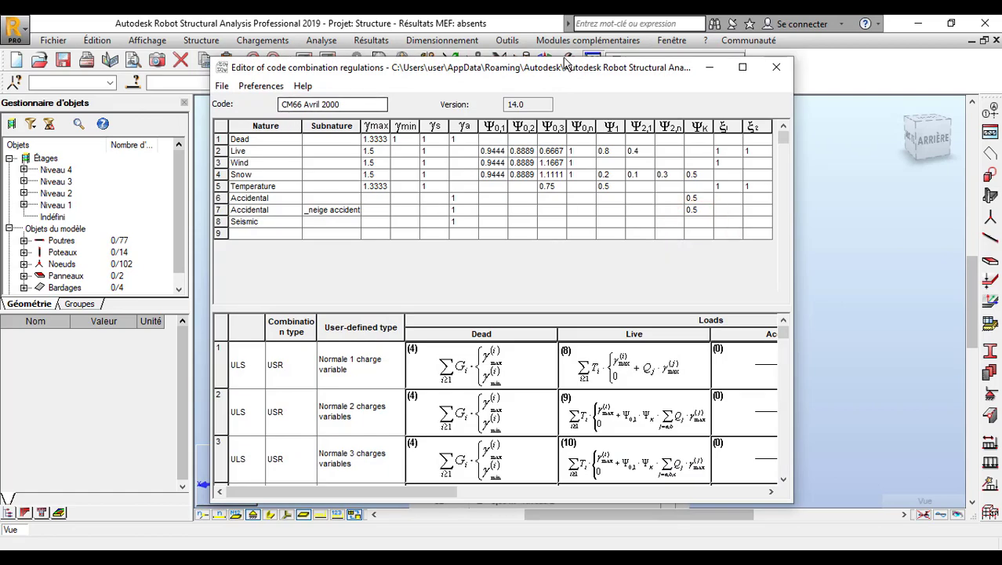
pyautogui.click(777, 68)
pyautogui.click(696, 235)
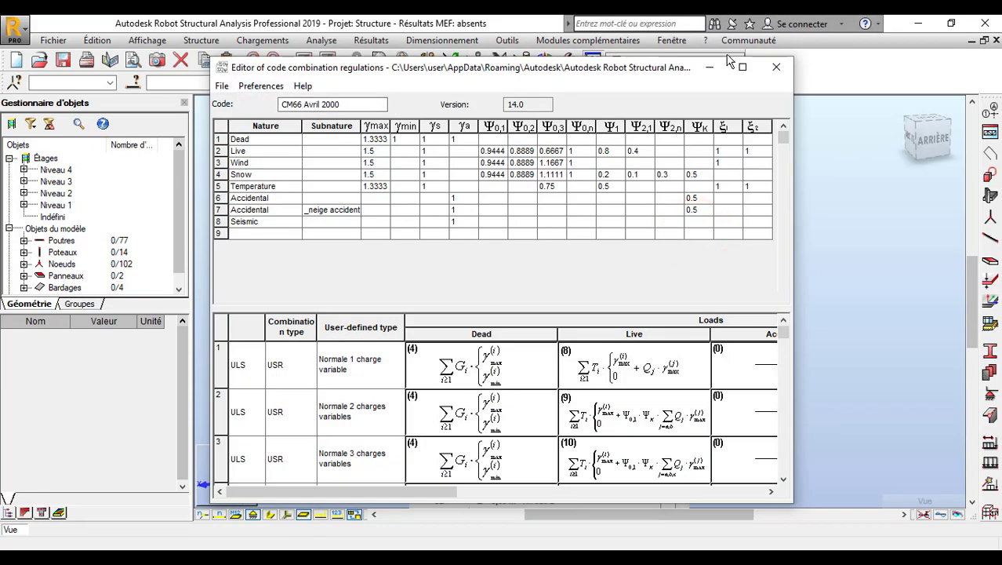
pyautogui.click(779, 69)
# - Add EUROCODE FRANCE h<500 m as the current combination code, automatically adjusting the snow and wind code, and review its combination regulations
pyautogui.click(672, 236)
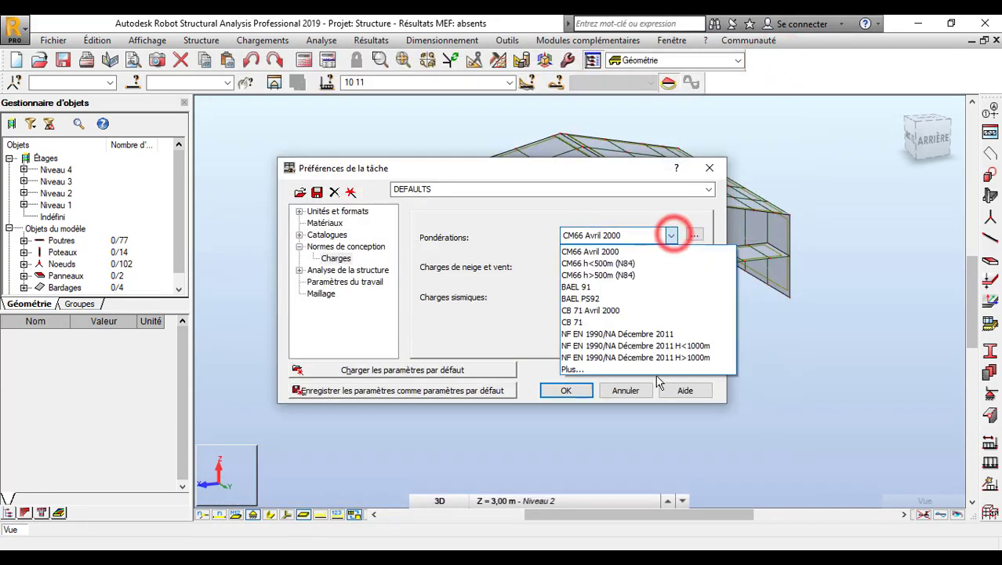
pyautogui.click(639, 378)
pyautogui.click(671, 235)
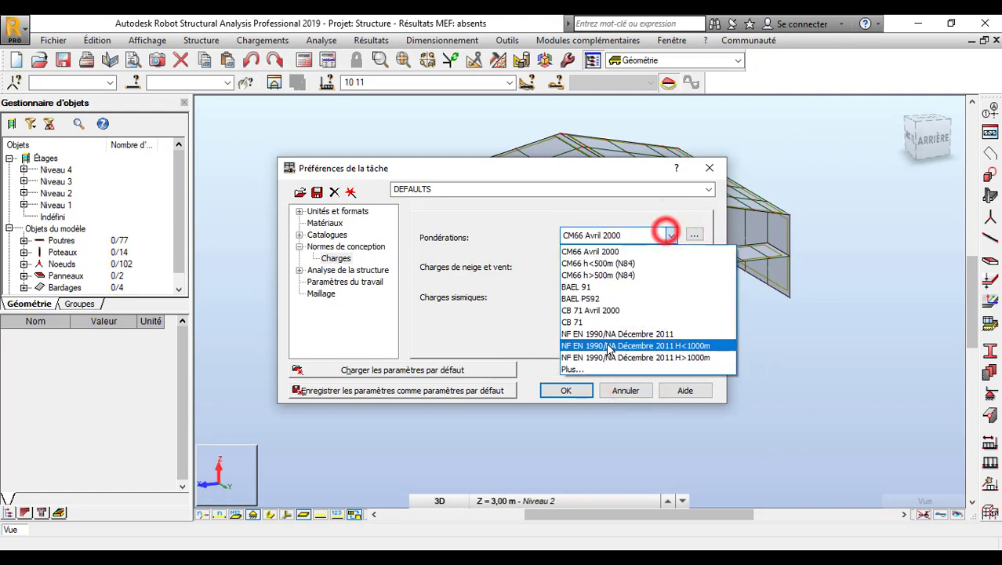
pyautogui.click(602, 370)
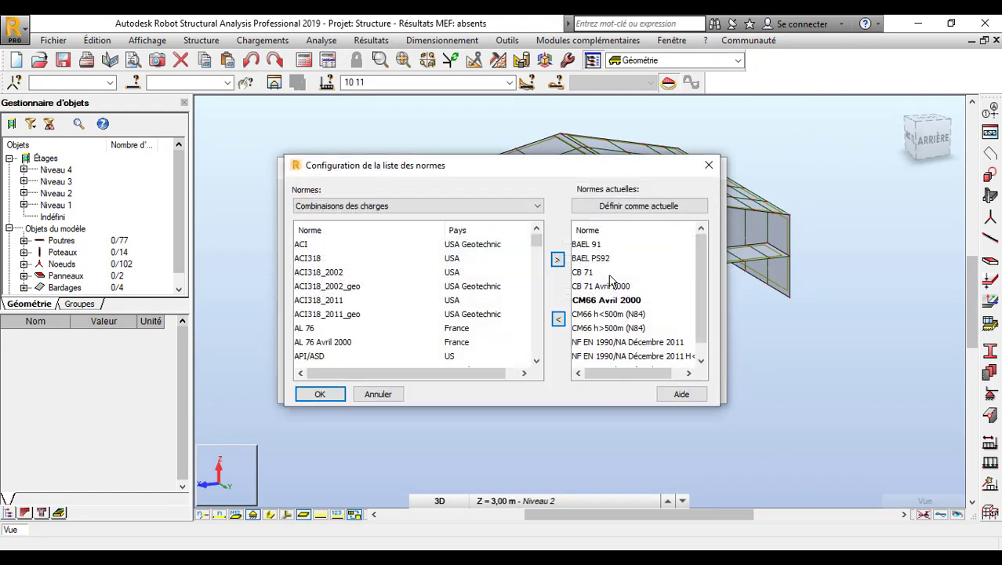
pyautogui.moveTo(536, 240); pyautogui.dragTo(548, 310)
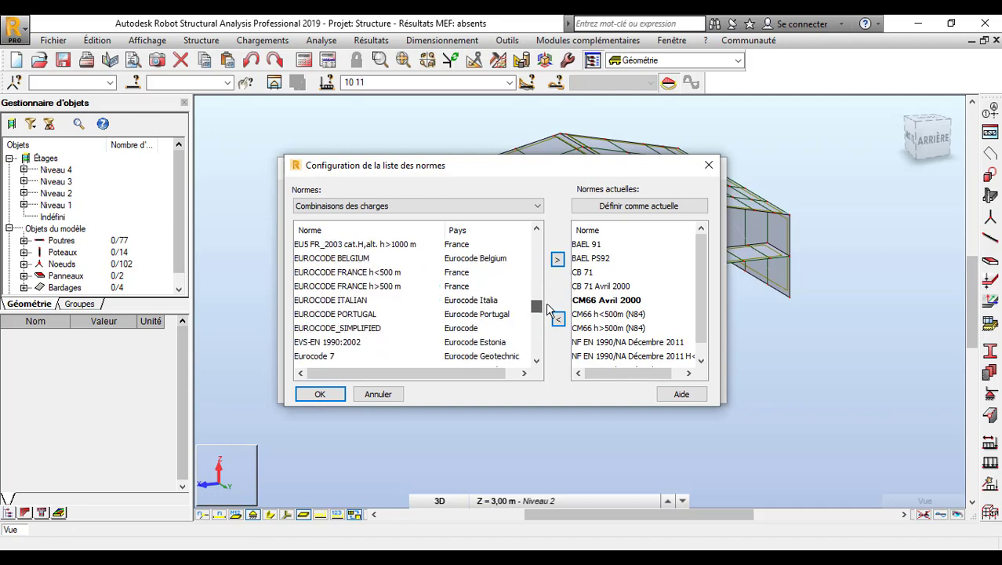
pyautogui.moveTo(548, 309)
pyautogui.mouseDown()
pyautogui.moveTo(549, 347)
pyautogui.moveTo(549, 271)
pyautogui.moveTo(549, 317)
pyautogui.moveTo(547, 306)
pyautogui.mouseUp()
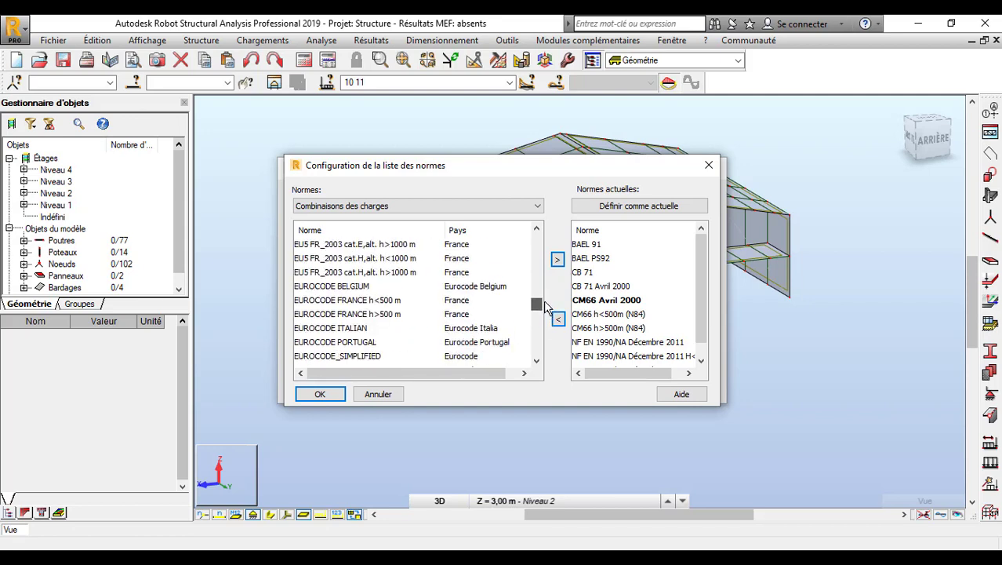
pyautogui.click(453, 301)
pyautogui.click(558, 259)
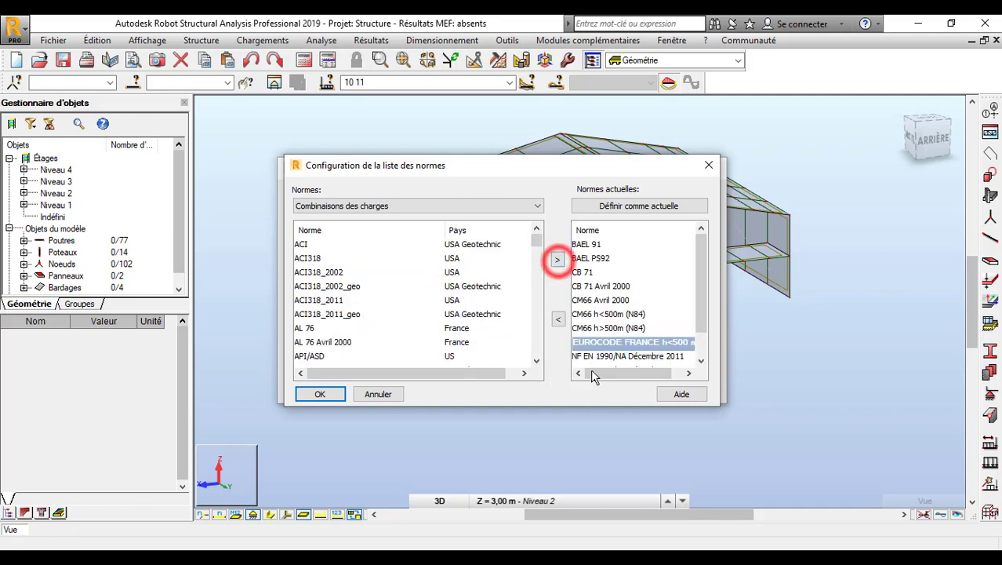
pyautogui.click(320, 394)
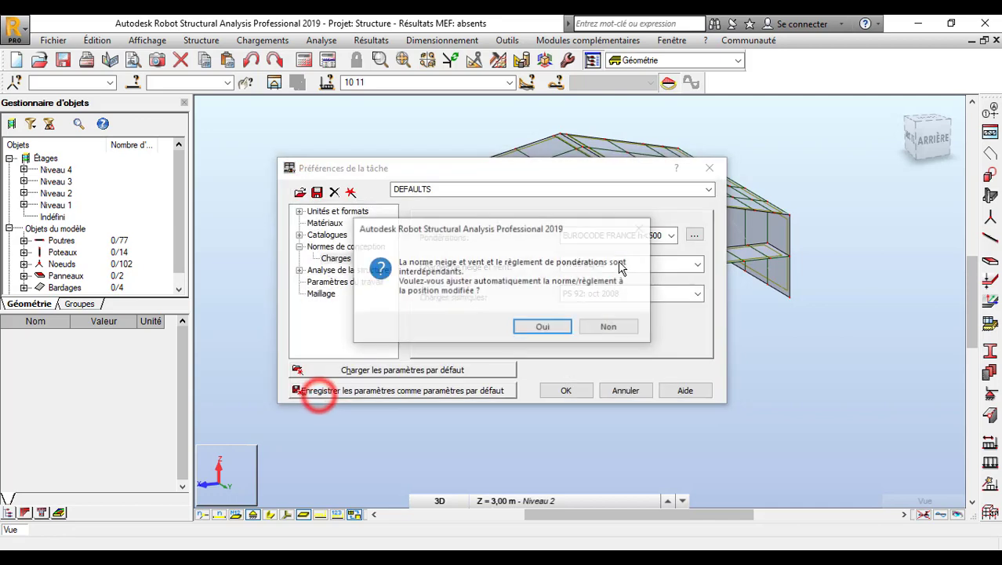
pyautogui.click(541, 325)
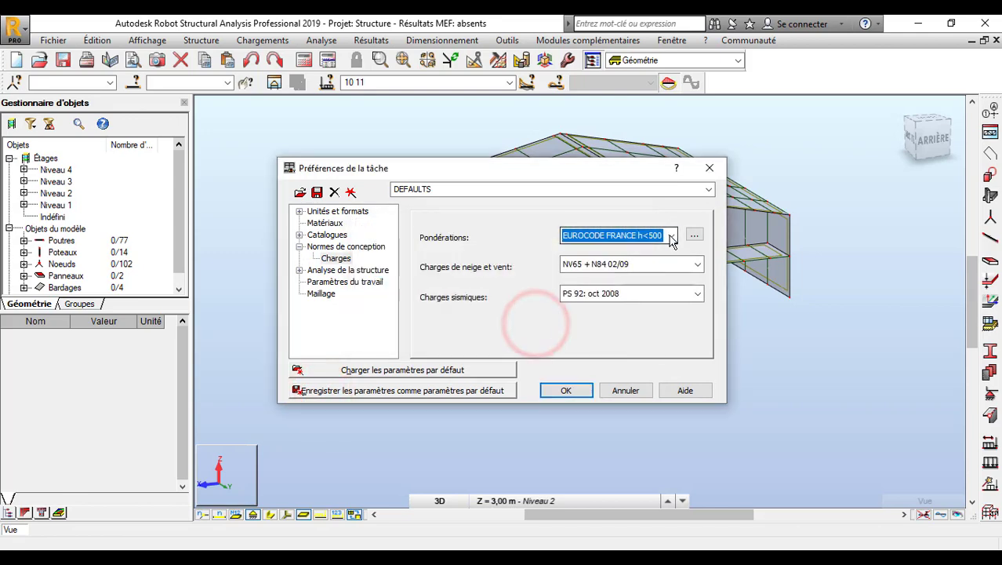
pyautogui.click(694, 236)
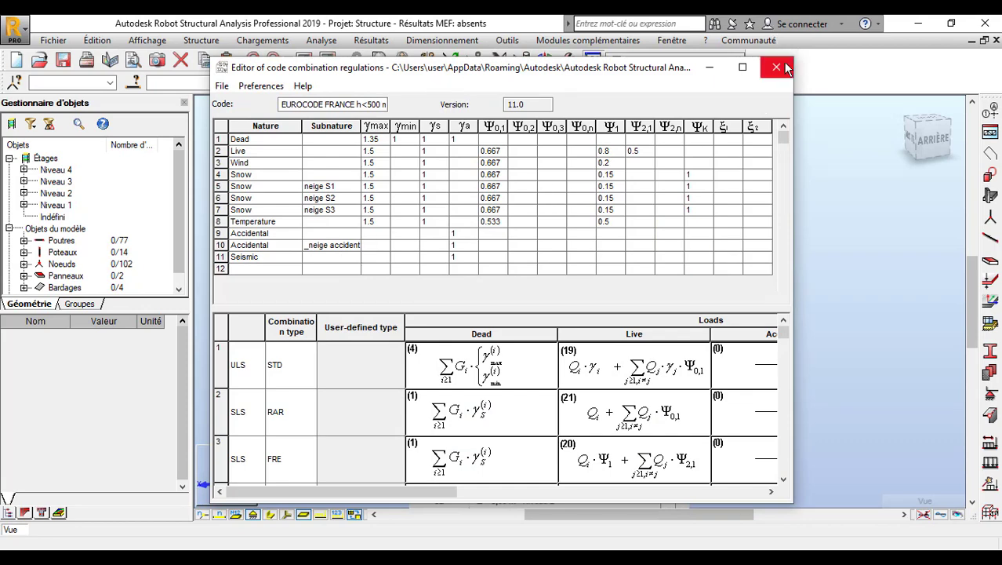
pyautogui.click(785, 68)
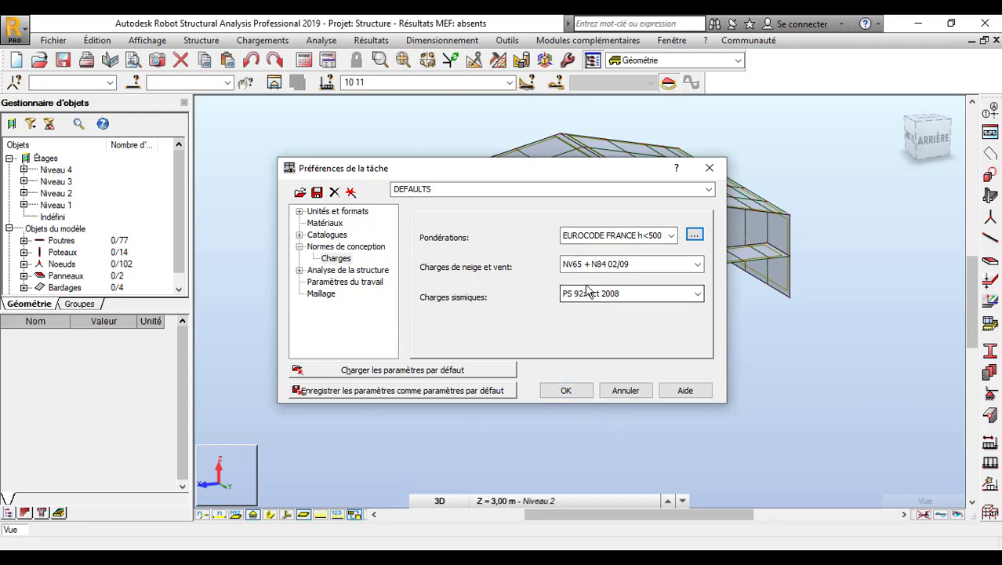
# - Set the snow and wind load code to NV65 02/09 with automatic adjustment of the combination code, and apply the job preferences
pyautogui.click(600, 264)
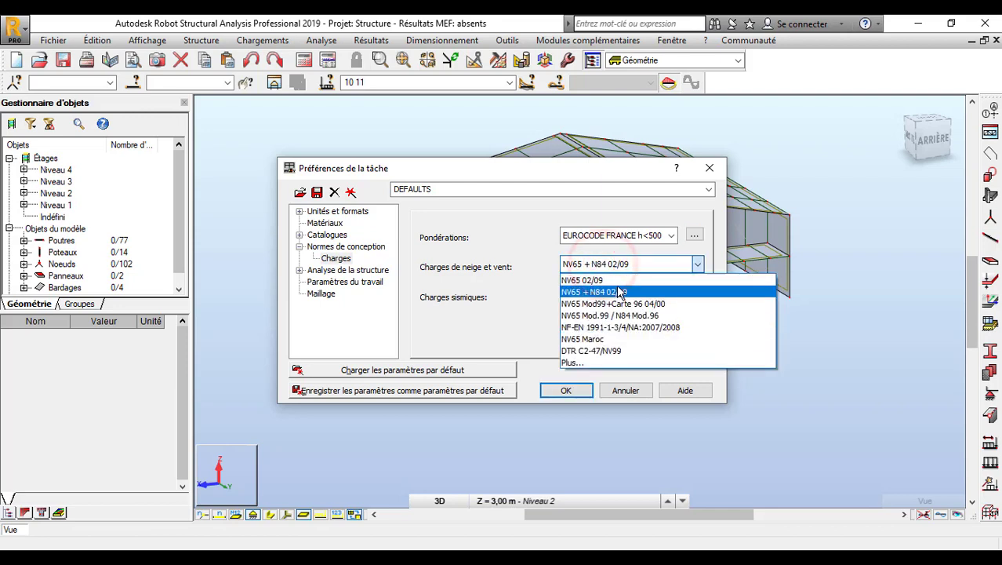
pyautogui.click(618, 280)
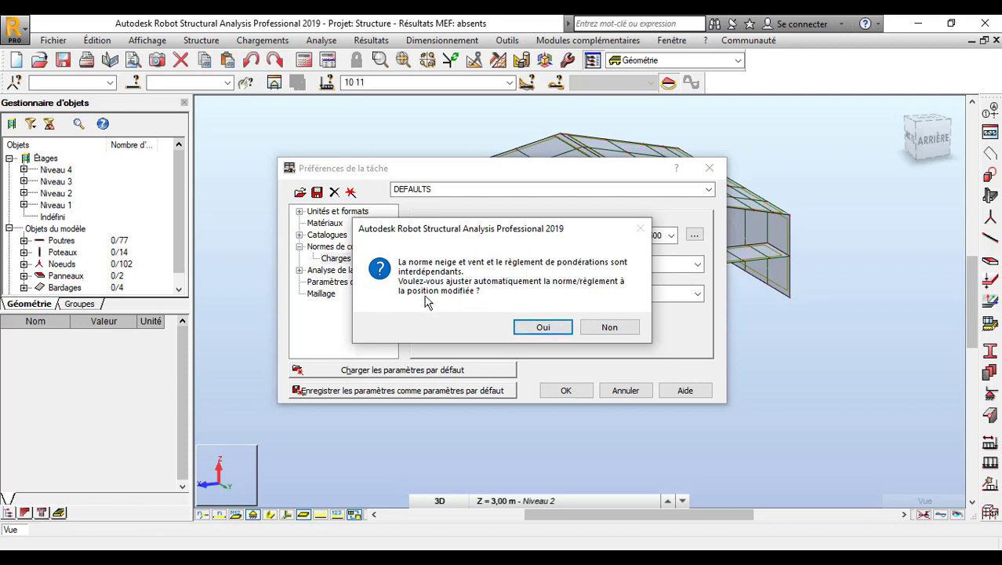
pyautogui.click(563, 330)
pyautogui.click(566, 391)
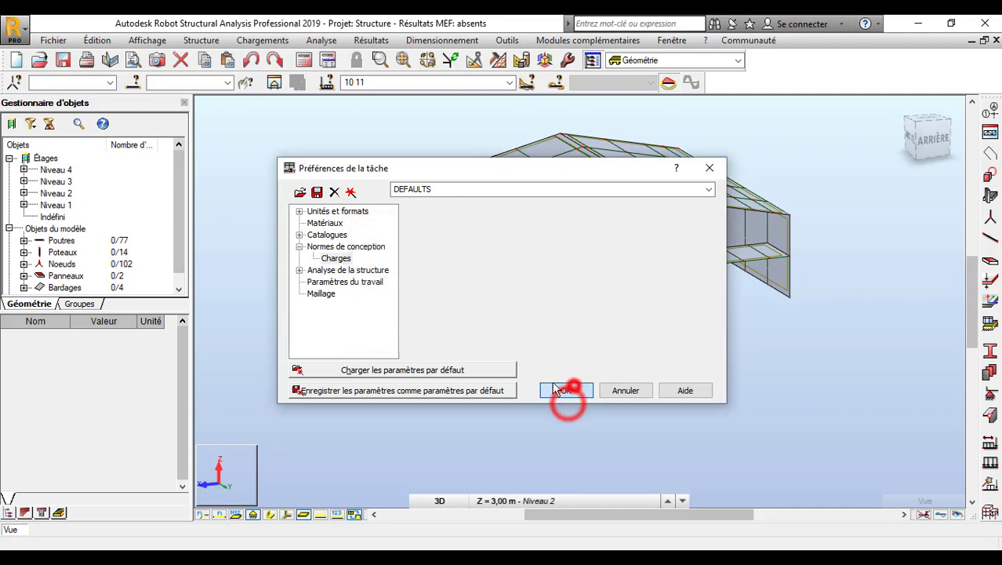
# - Choose complete automatic combinations to EUROCODE FRANCE h<500 m, accept replacing the earlier combinations, and open the advanced combination settings
pyautogui.click(322, 40)
pyautogui.moveTo(262, 40)
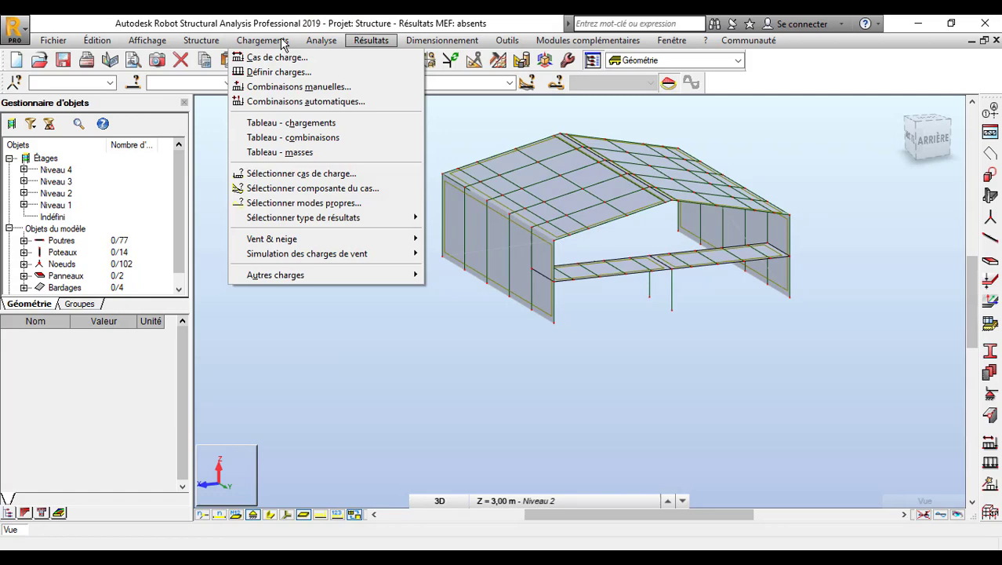
pyautogui.click(305, 102)
pyautogui.click(596, 197)
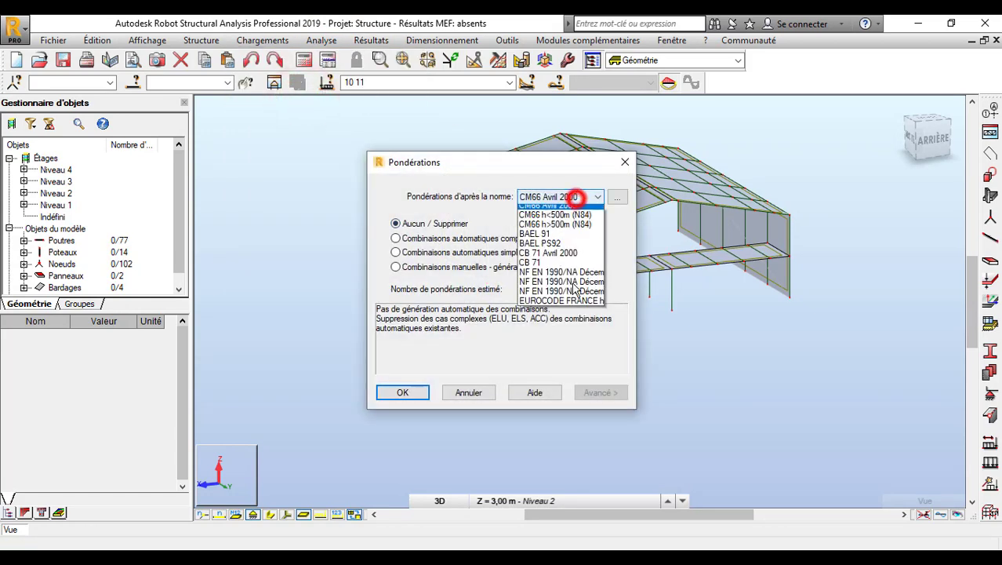
pyautogui.click(565, 306)
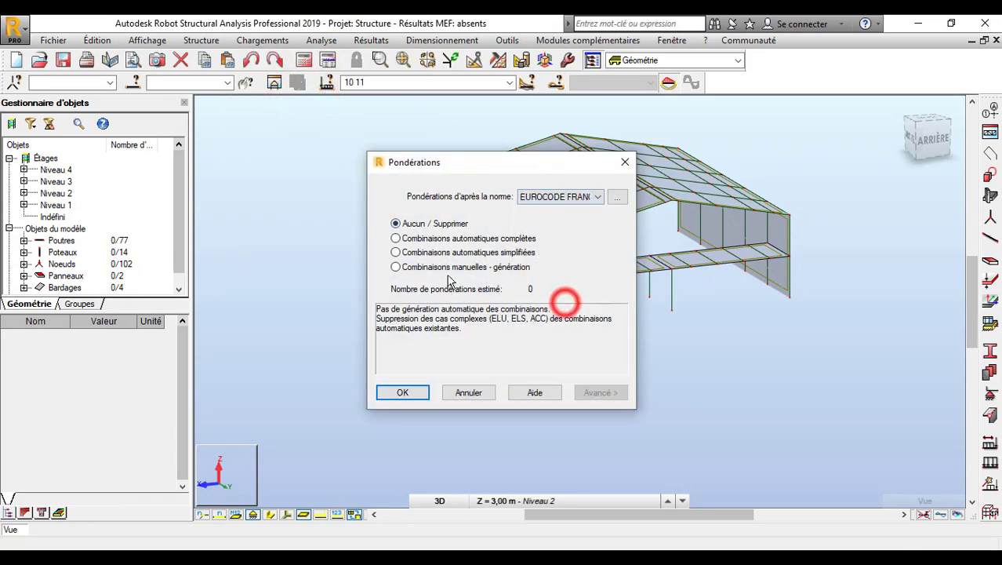
pyautogui.click(411, 238)
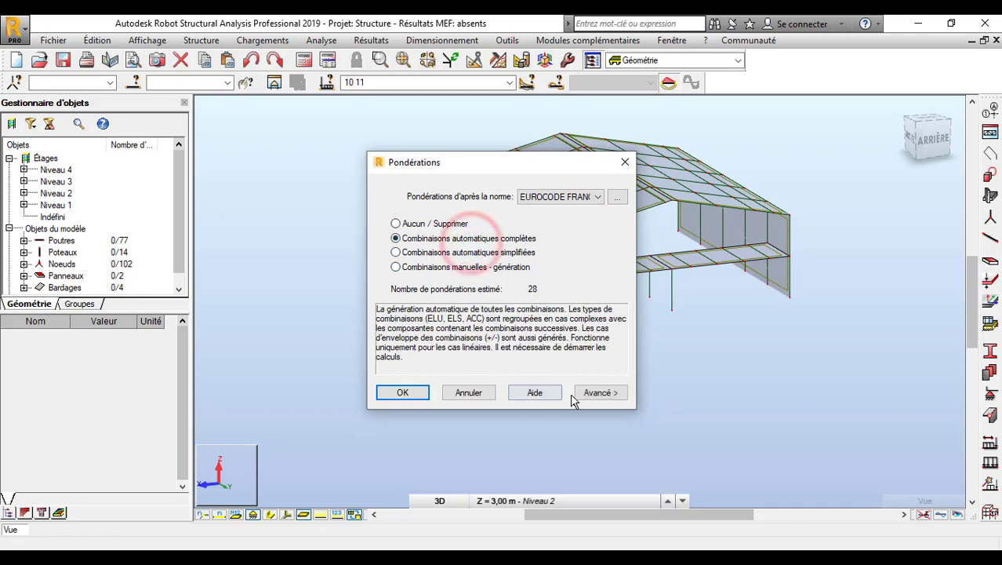
pyautogui.click(584, 392)
pyautogui.click(540, 330)
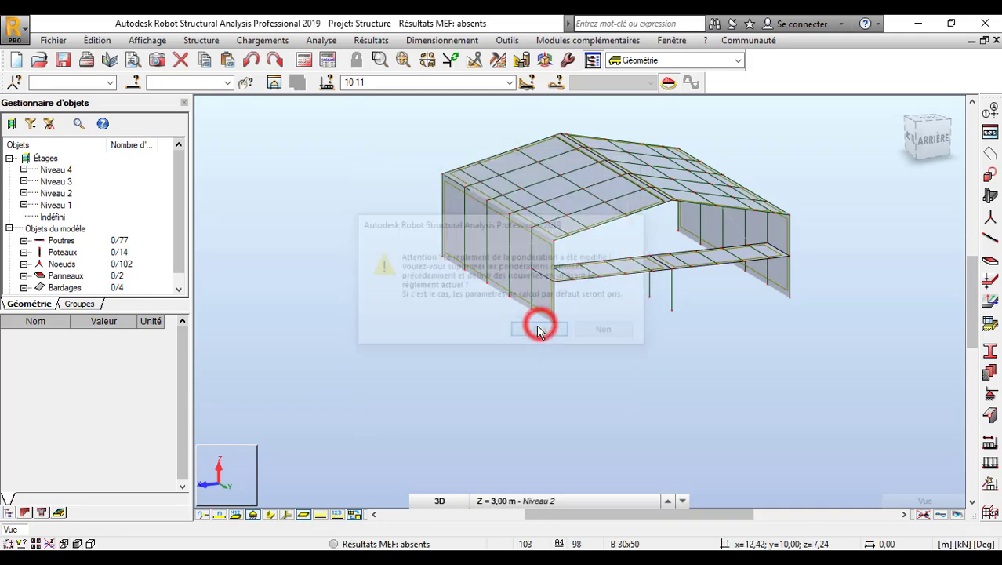
pyautogui.click(524, 332)
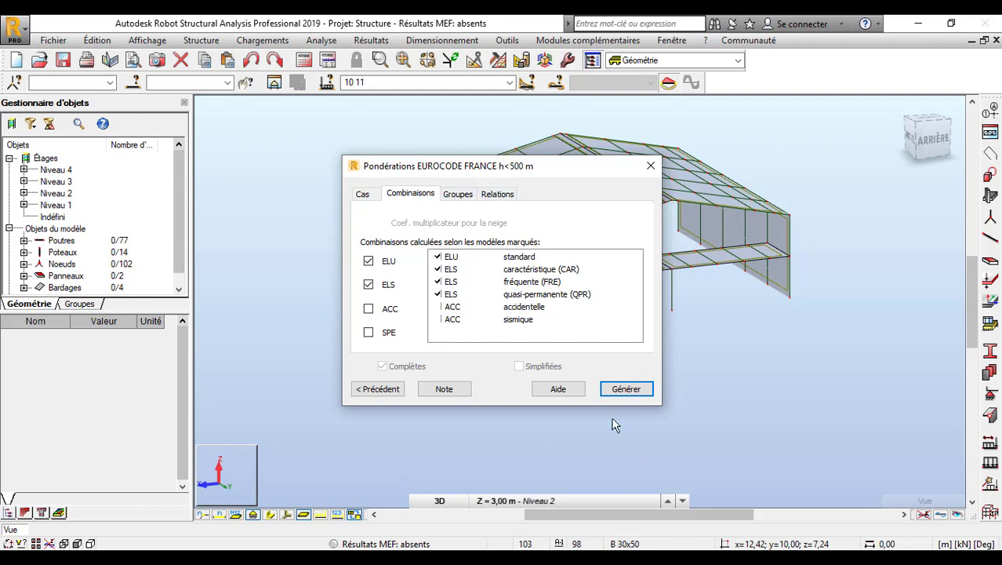
# - Create a permanent load group from cases 1 and 10, and a live load group from cases 2 and 9
pyautogui.click(458, 196)
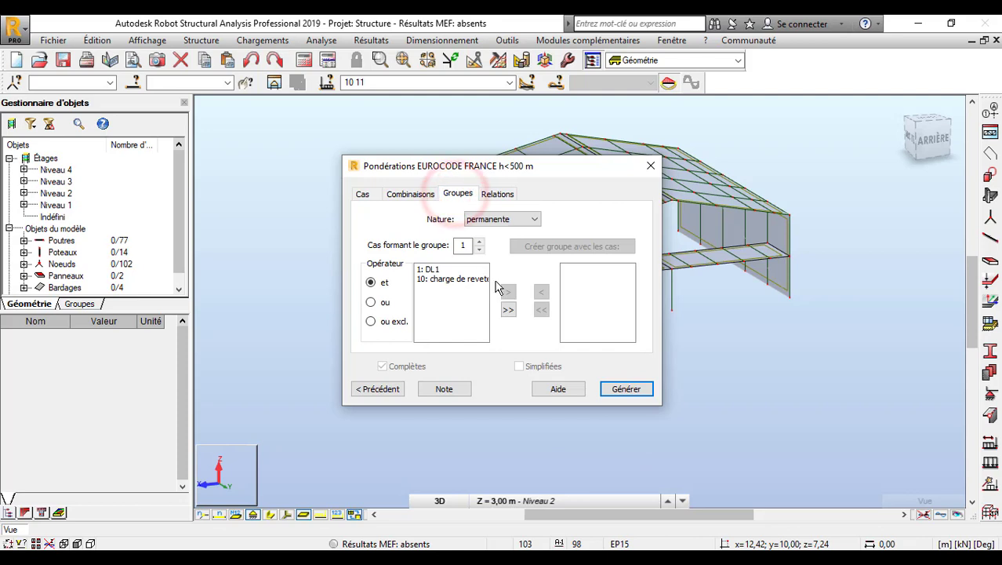
pyautogui.click(508, 311)
pyautogui.click(574, 246)
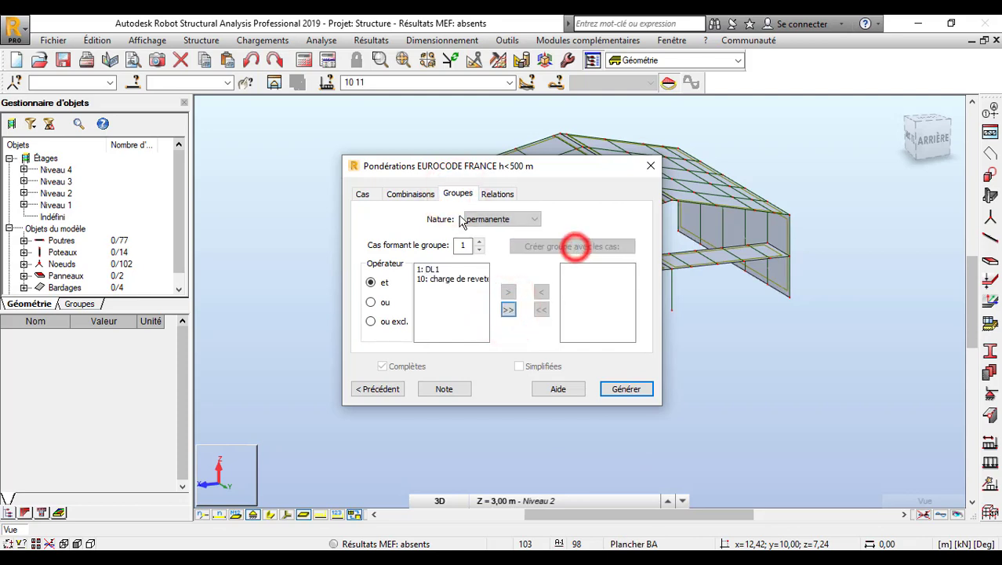
pyautogui.click(482, 220)
pyautogui.click(491, 241)
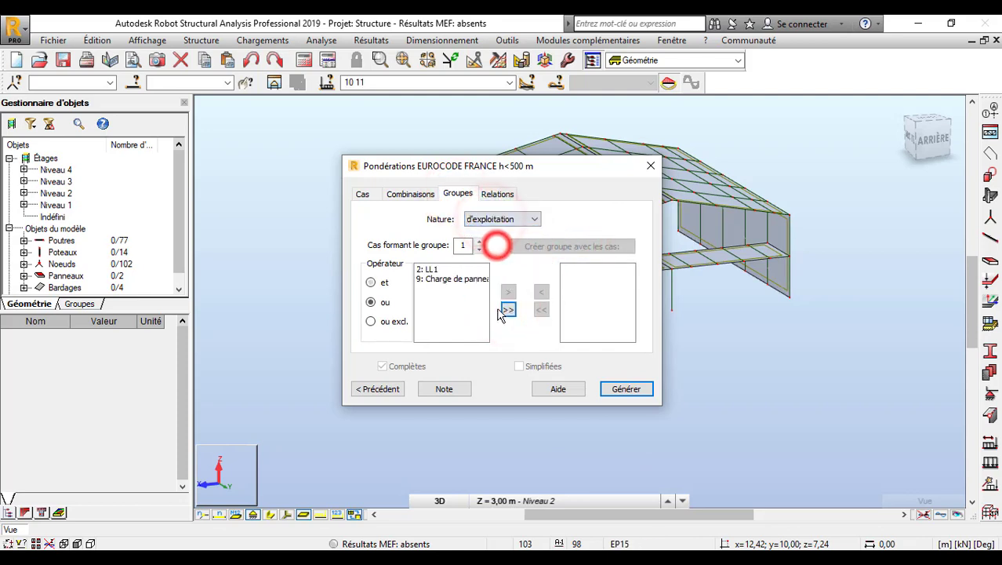
pyautogui.click(508, 310)
pyautogui.click(572, 246)
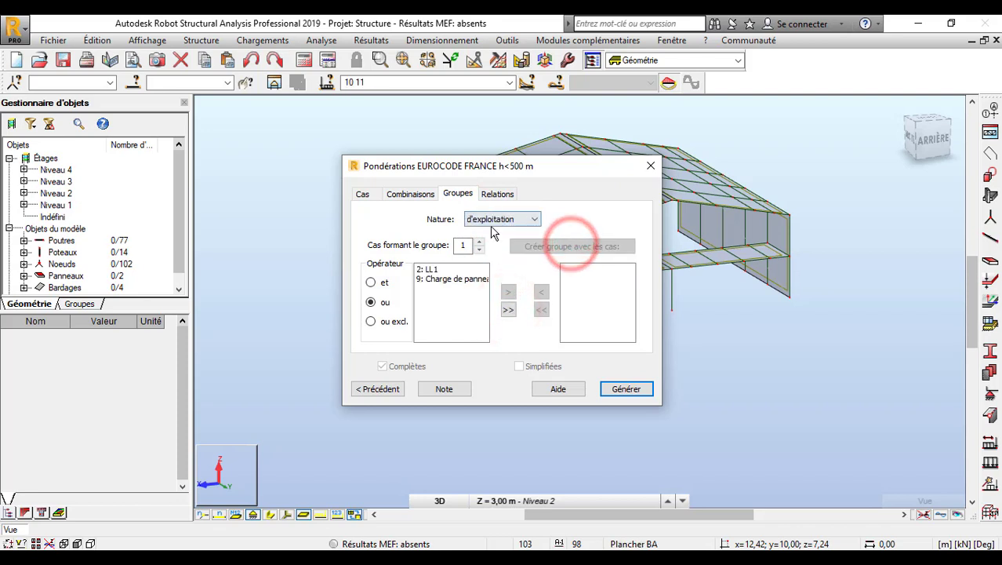
# - Create a wind load group from case 11, the wind simulation
pyautogui.click(500, 218)
pyautogui.click(495, 249)
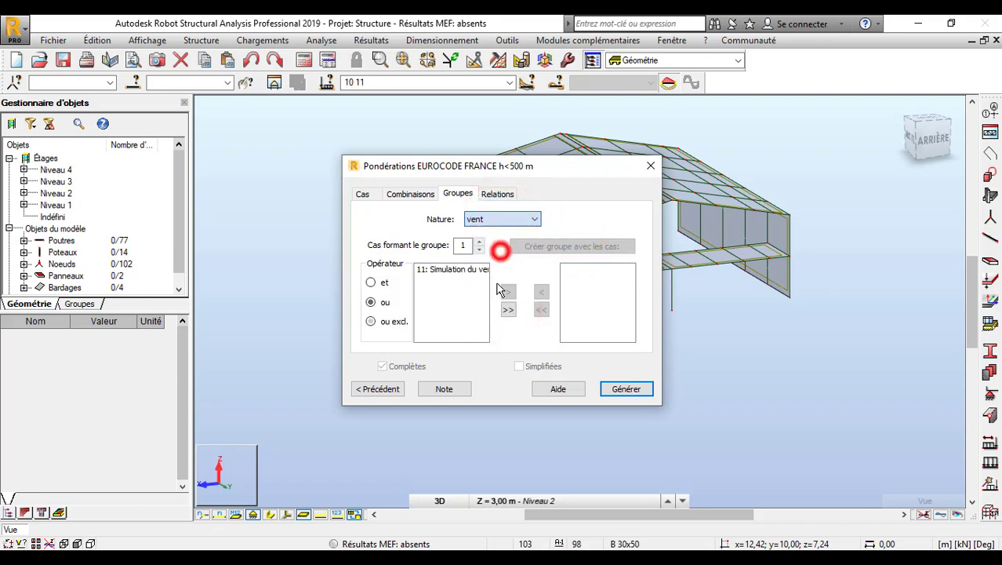
pyautogui.click(508, 311)
pyautogui.click(551, 246)
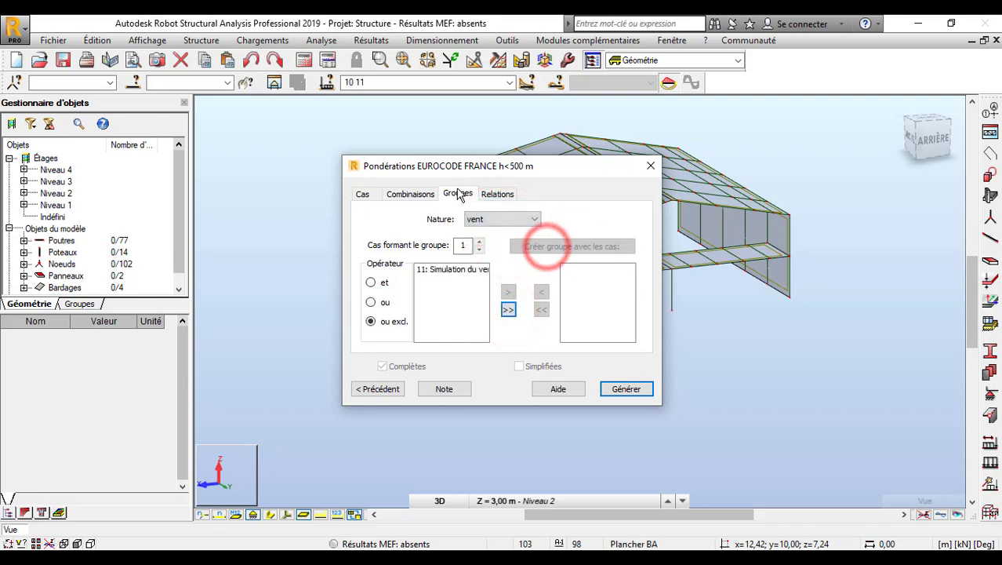
# - Include the permanent load group G1 and the live load group Q1 in the combination relations
pyautogui.click(498, 193)
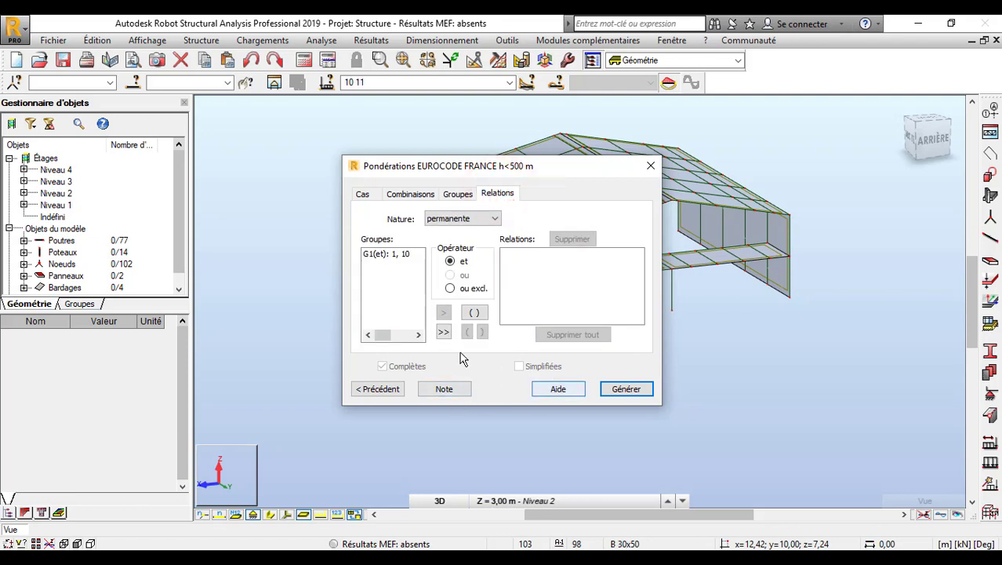
pyautogui.click(446, 334)
pyautogui.click(458, 218)
pyautogui.click(460, 241)
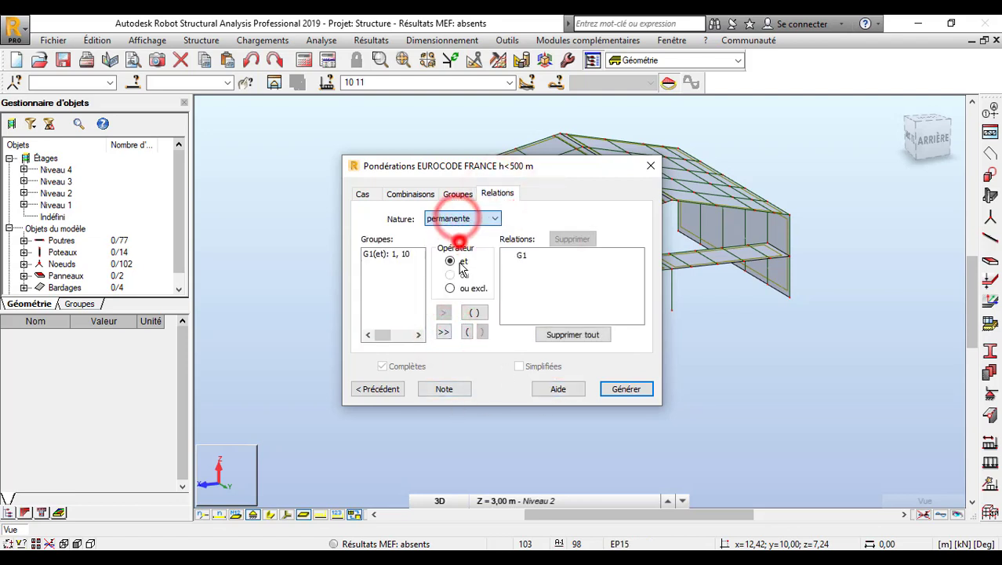
pyautogui.click(444, 331)
# - Include the wind load group W1 in the combination relations and generate the automatic combinations
pyautogui.click(461, 218)
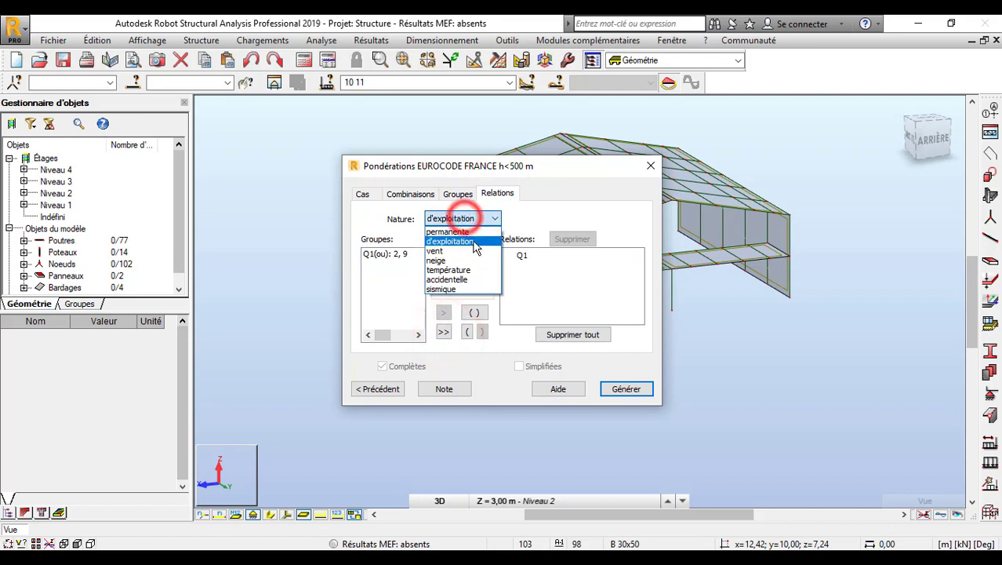
pyautogui.click(462, 251)
pyautogui.click(444, 331)
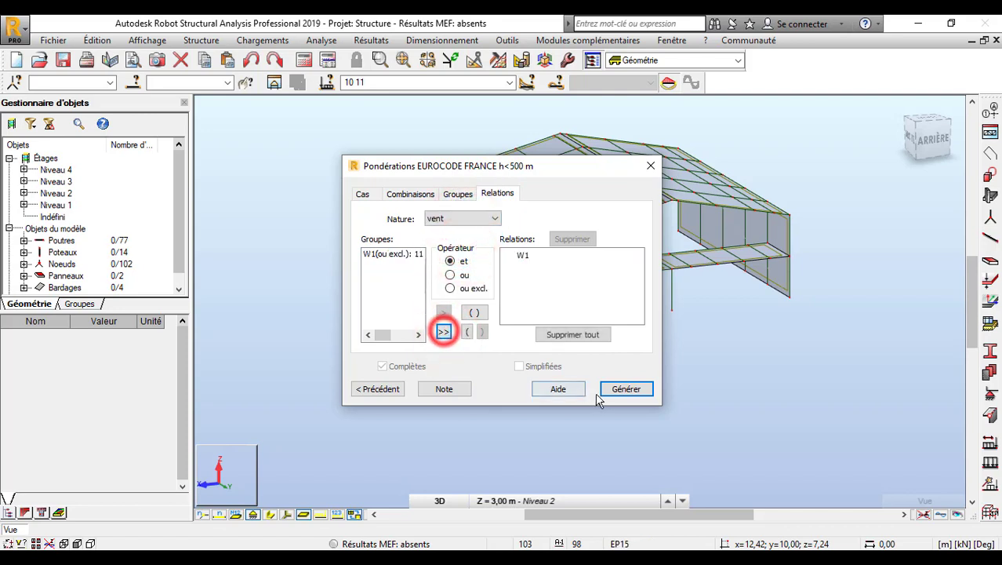
pyautogui.click(603, 393)
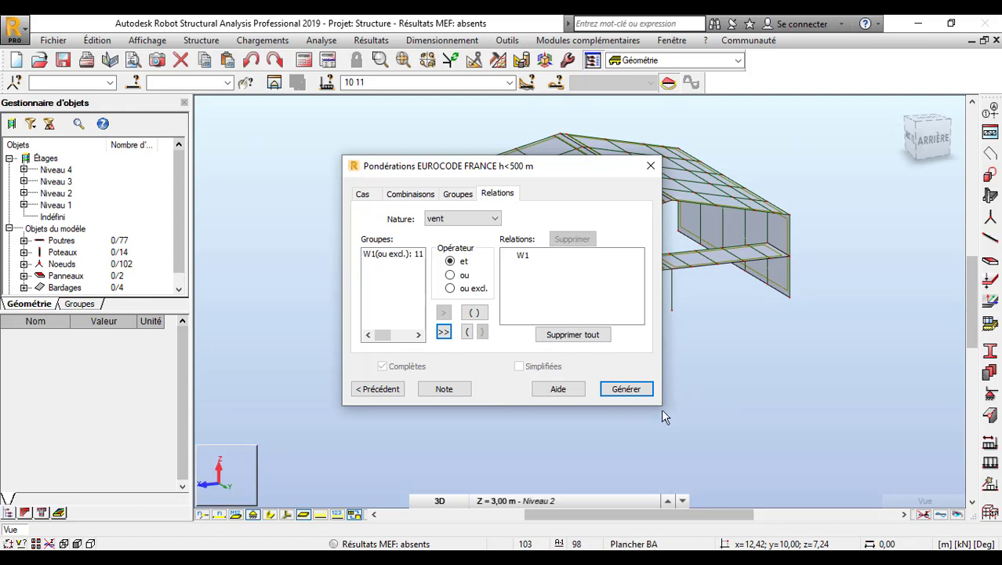
pyautogui.click(634, 390)
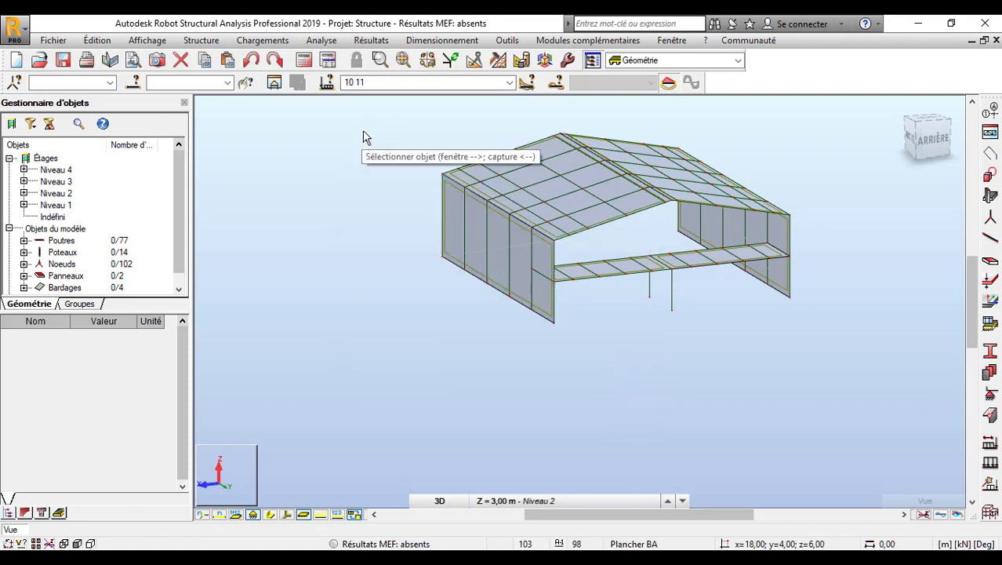
# - Show the XY plan at Niveau 1 (0,00 m) and select all nodes on that level
pyautogui.click(440, 500)
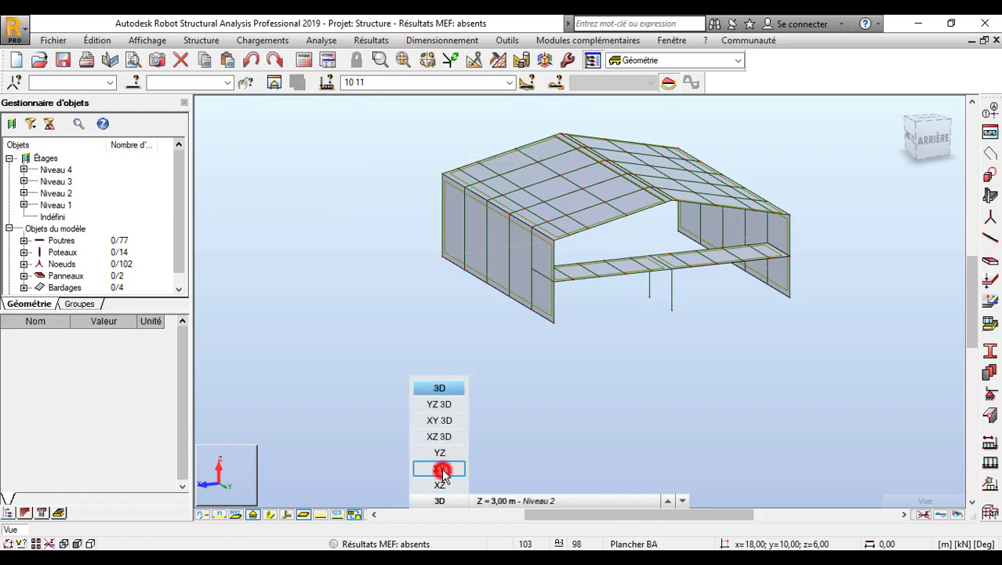
pyautogui.click(441, 469)
pyautogui.click(514, 500)
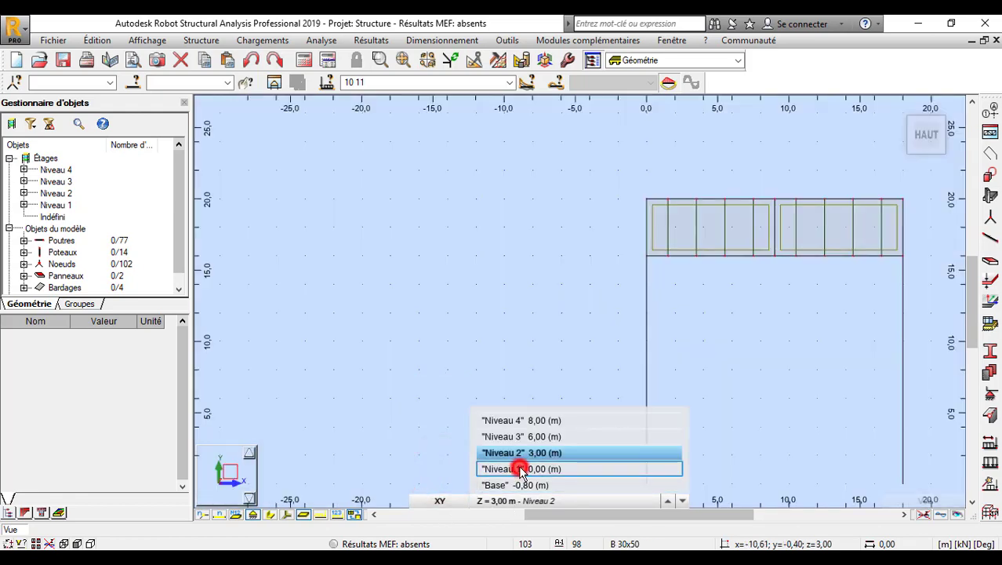
pyautogui.click(522, 469)
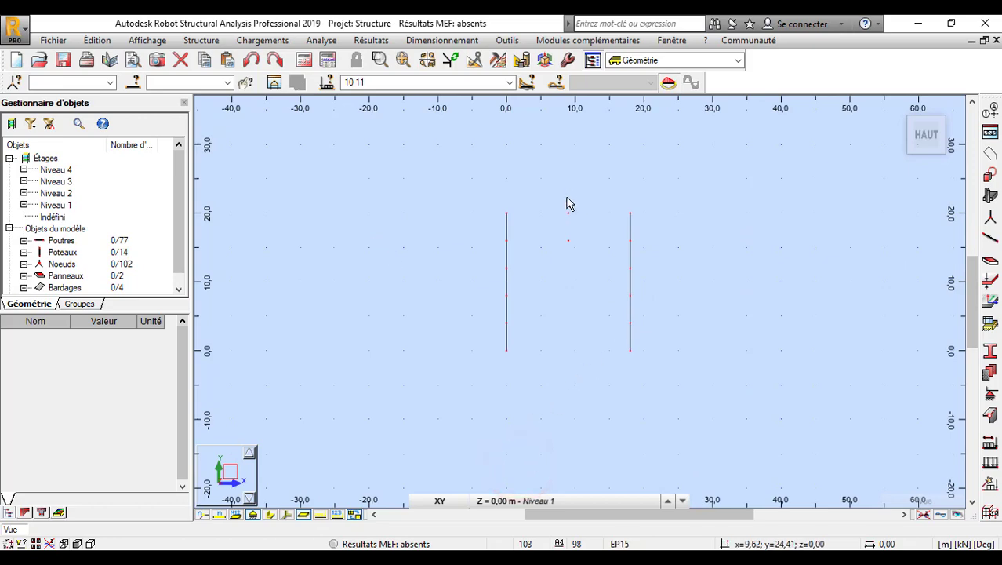
pyautogui.scroll(2, 569, 204)
pyautogui.scroll(-1, 524, 233)
pyautogui.moveTo(597, 320); pyautogui.dragTo(723, 394)
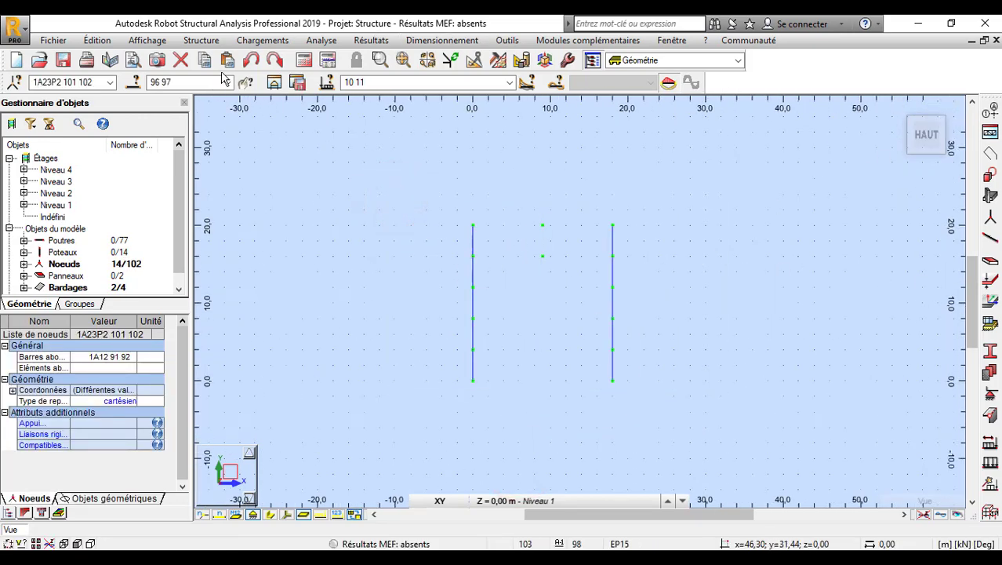
# - Clear the bar and object selection while keeping the Niveau 1 nodes selected
pyautogui.click(165, 82)
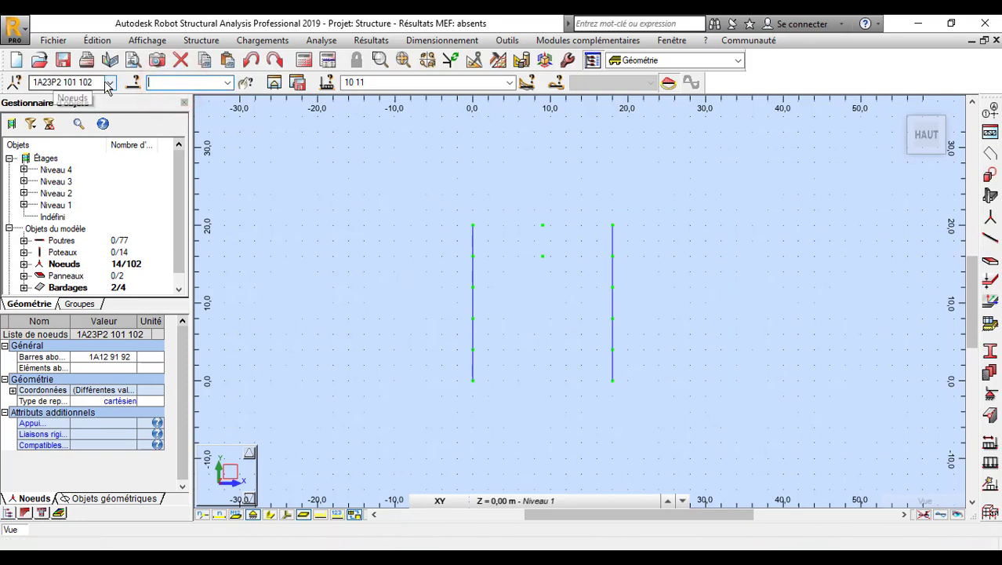
pyautogui.press('Delete')
pyautogui.click(720, 235)
pyautogui.moveTo(385, 168); pyautogui.dragTo(728, 420)
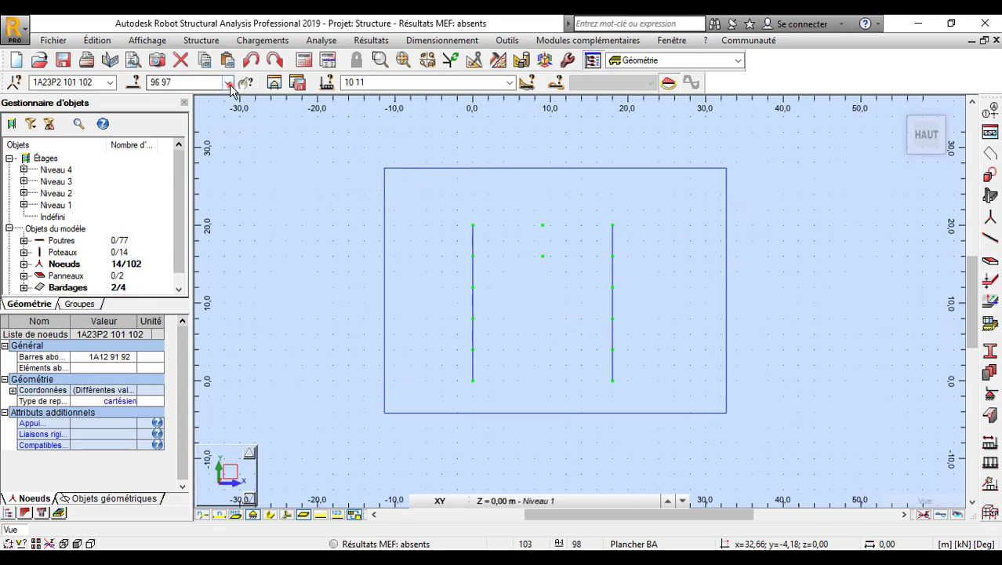
pyautogui.click(228, 82)
pyautogui.click(186, 103)
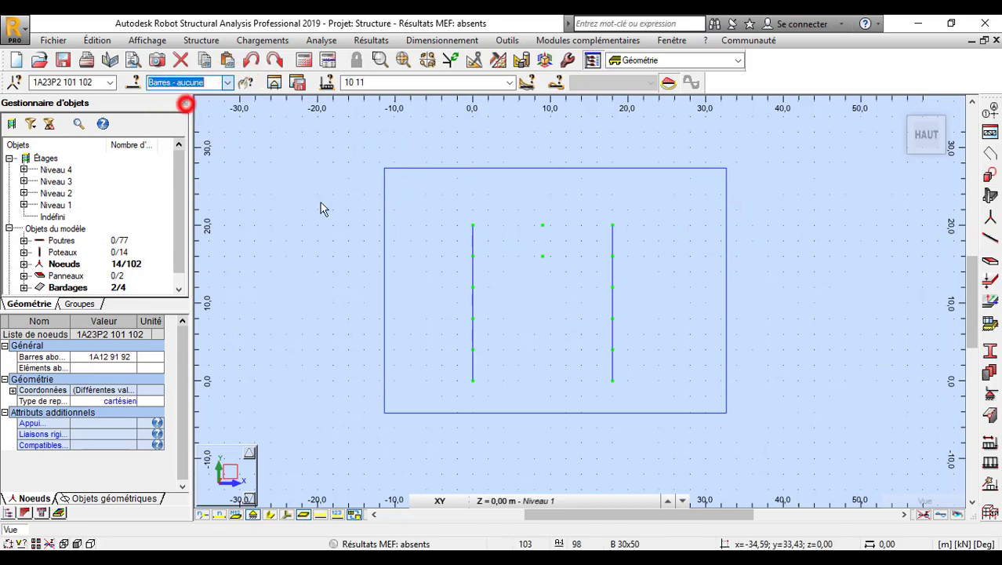
pyautogui.click(228, 83)
pyautogui.click(217, 126)
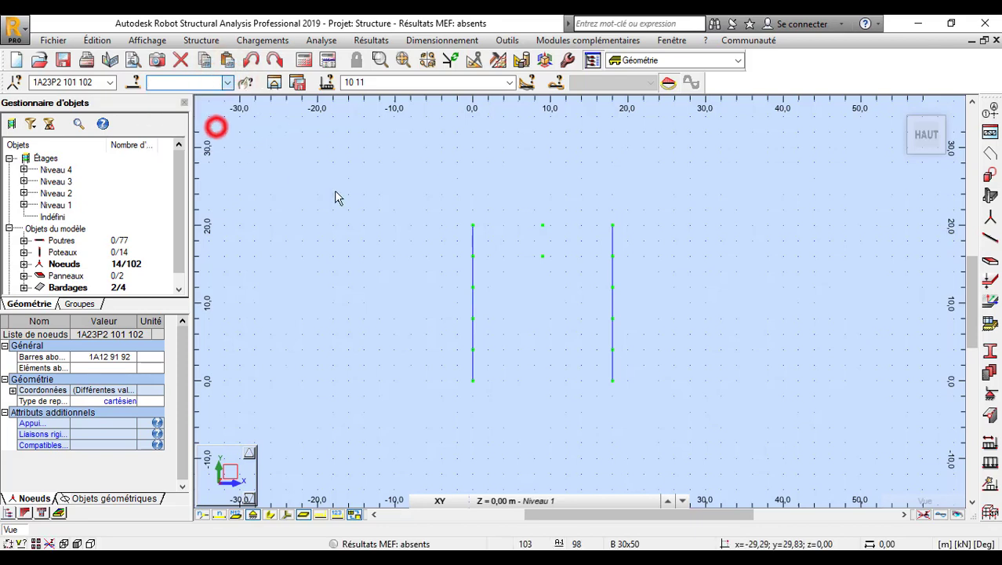
# - Apply Encastrement nodal supports to the selected base nodes and inspect them on the hangar in a rotated 3D view
pyautogui.click(992, 394)
pyautogui.click(595, 187)
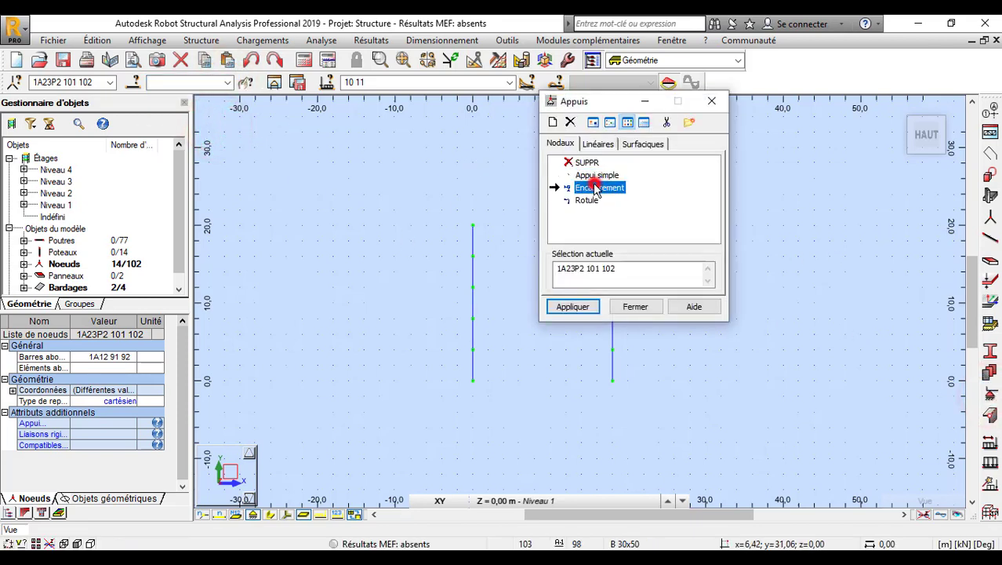
pyautogui.click(584, 306)
pyautogui.click(629, 306)
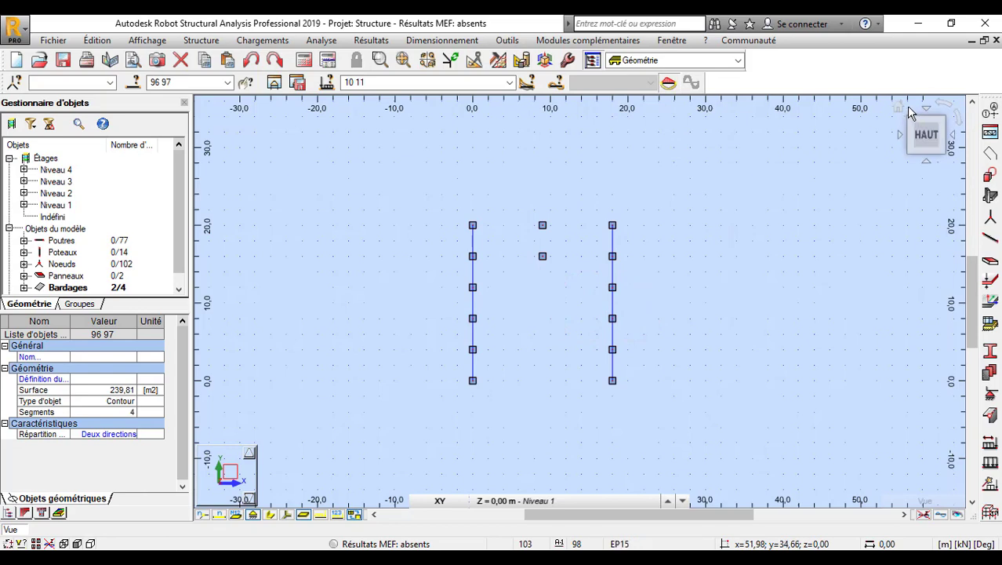
pyautogui.click(903, 109)
pyautogui.rightClick(288, 331)
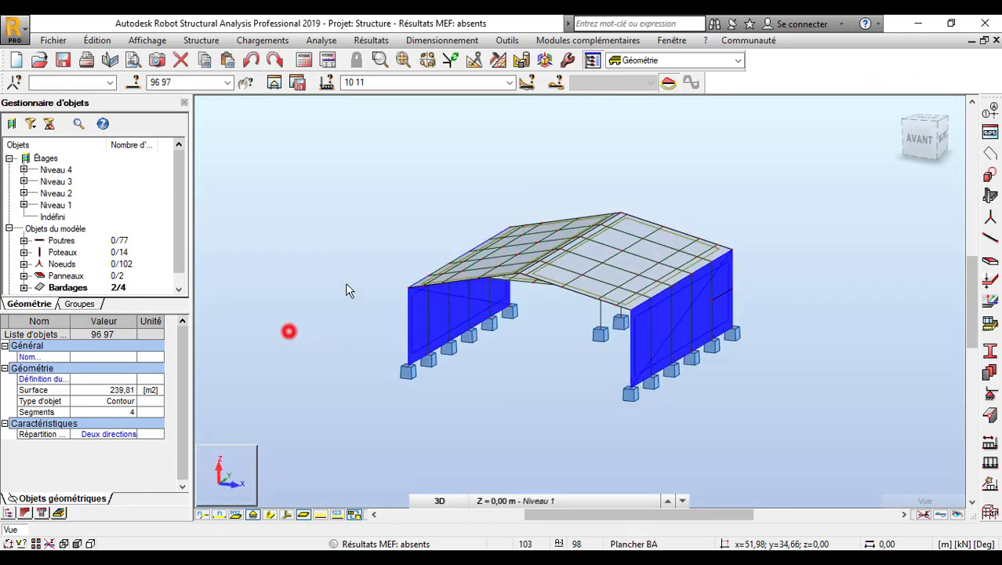
pyautogui.click(349, 259)
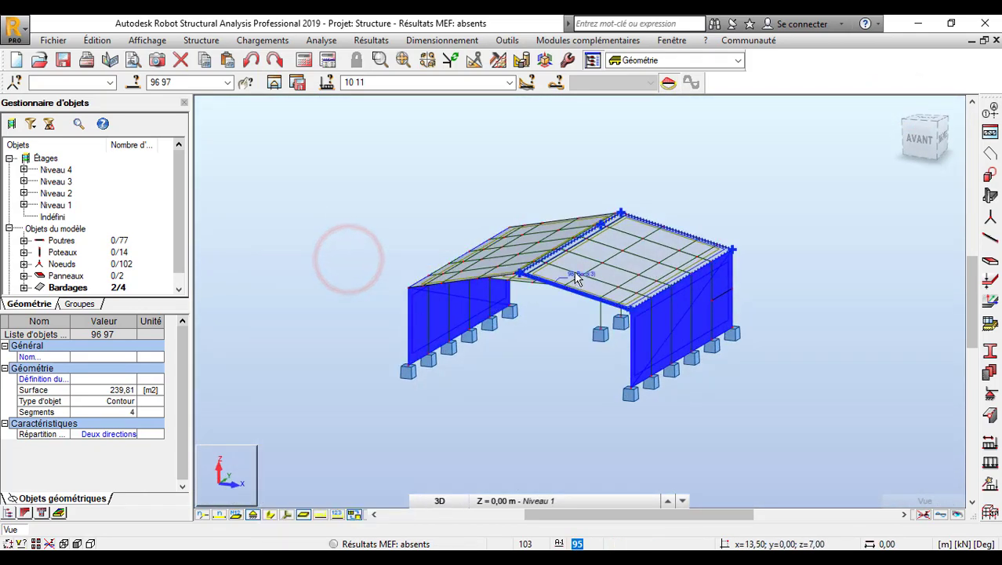
pyautogui.rightClick(241, 160)
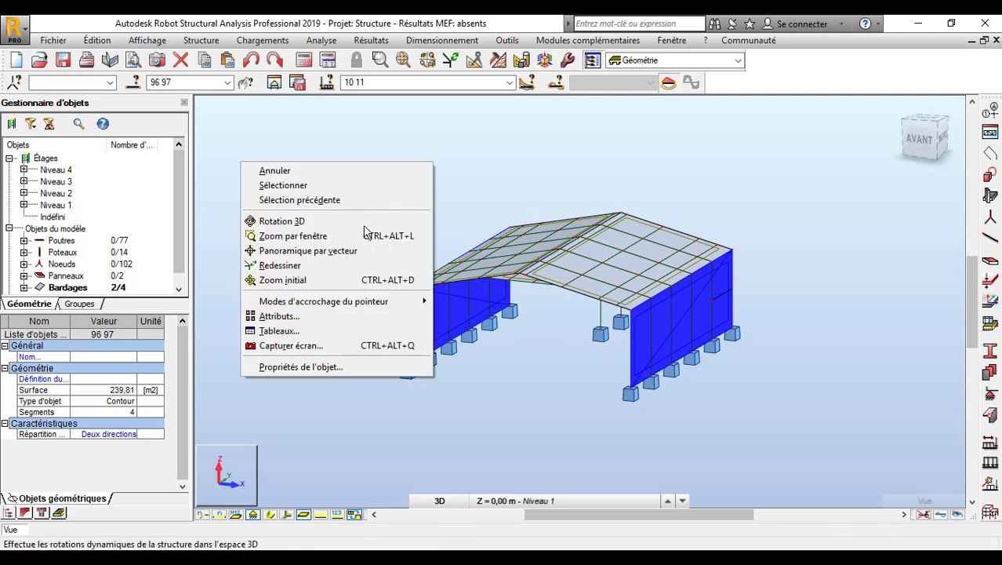
pyautogui.click(358, 218)
pyautogui.moveTo(272, 210); pyautogui.dragTo(416, 167)
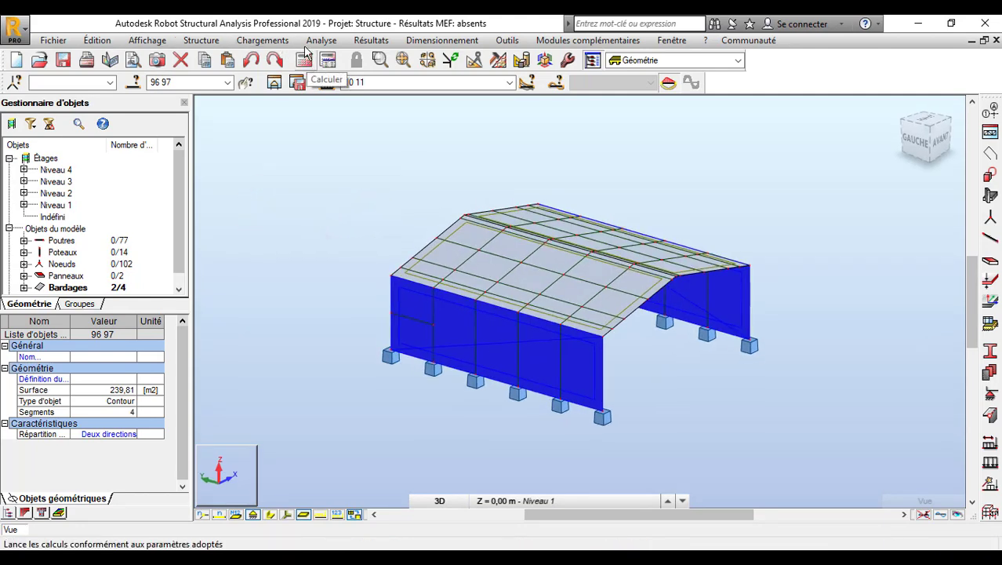
# - Run the structure verification and calculate the model, closing both message windows
pyautogui.click(203, 40)
pyautogui.press('Escape')
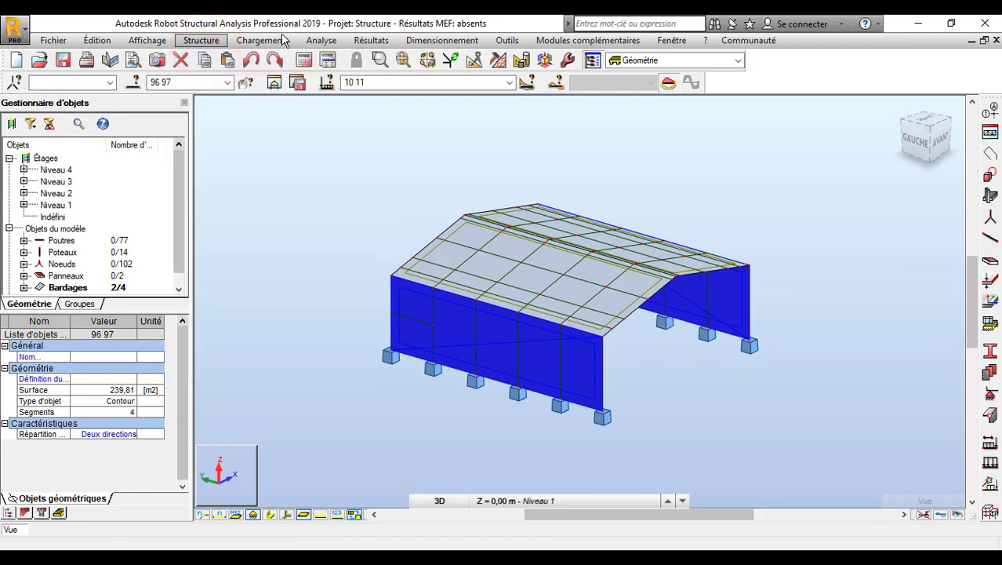
pyautogui.click(322, 40)
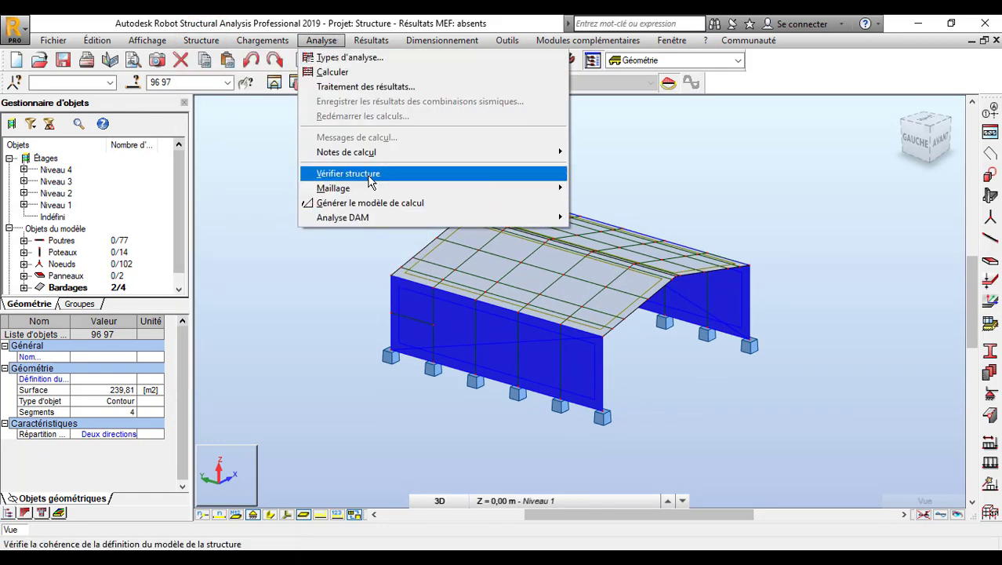
pyautogui.click(369, 177)
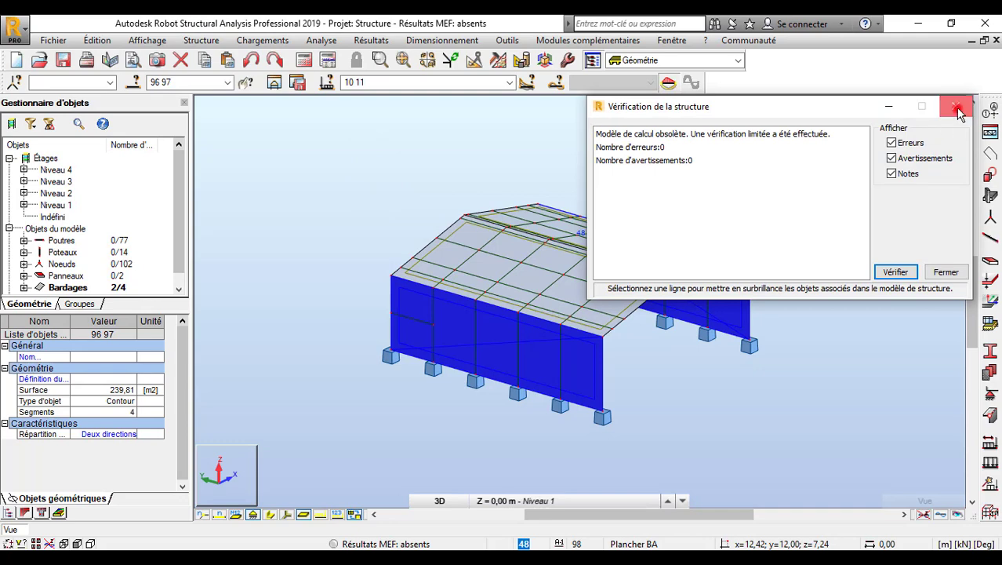
pyautogui.click(958, 106)
pyautogui.click(302, 61)
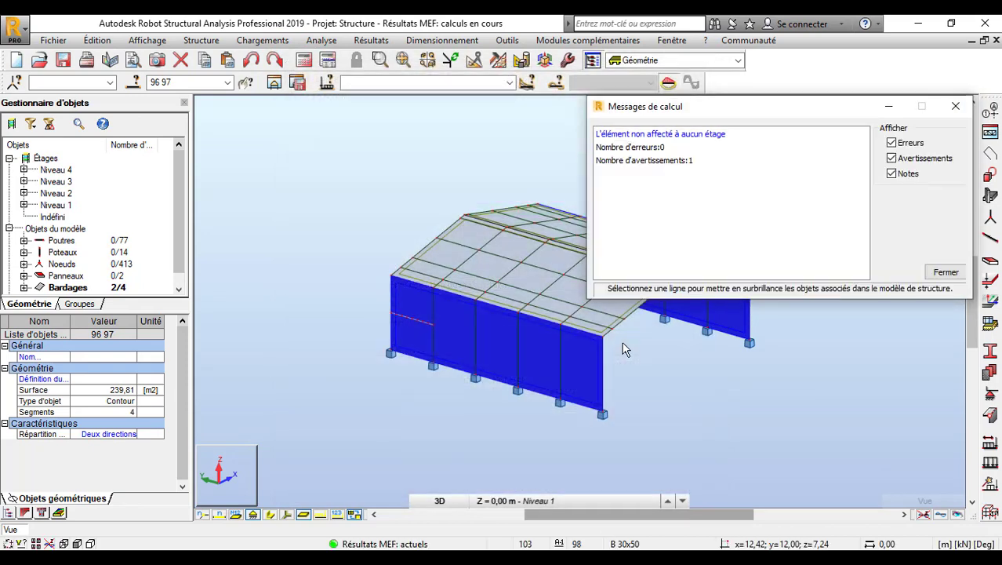
pyautogui.click(955, 106)
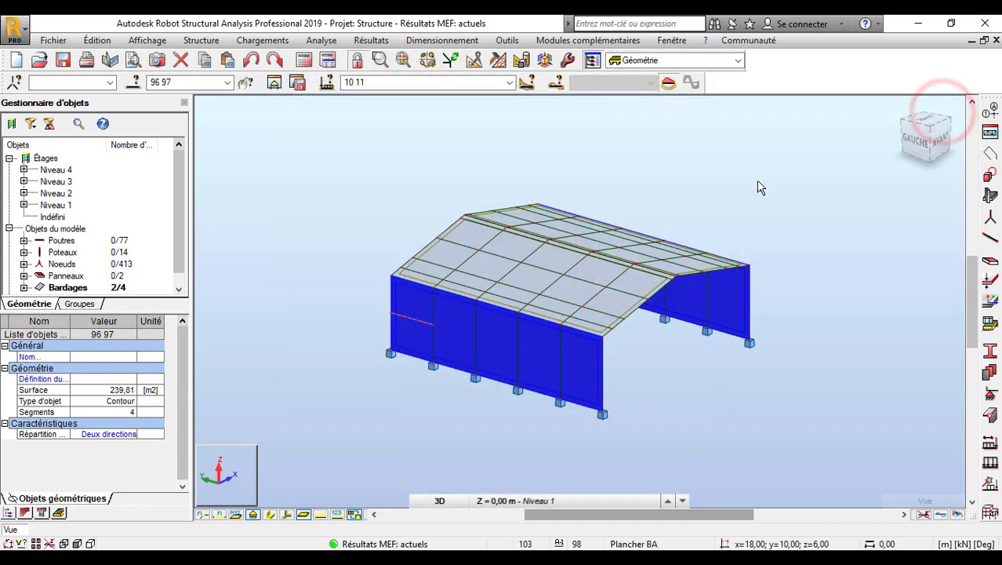
# - Clear the cladding selection and identify the bar number and section of the column at the hangar's eave corner
pyautogui.rightClick(662, 184)
pyautogui.click(797, 205)
pyautogui.scroll(4, 846, 241)
pyautogui.click(773, 221)
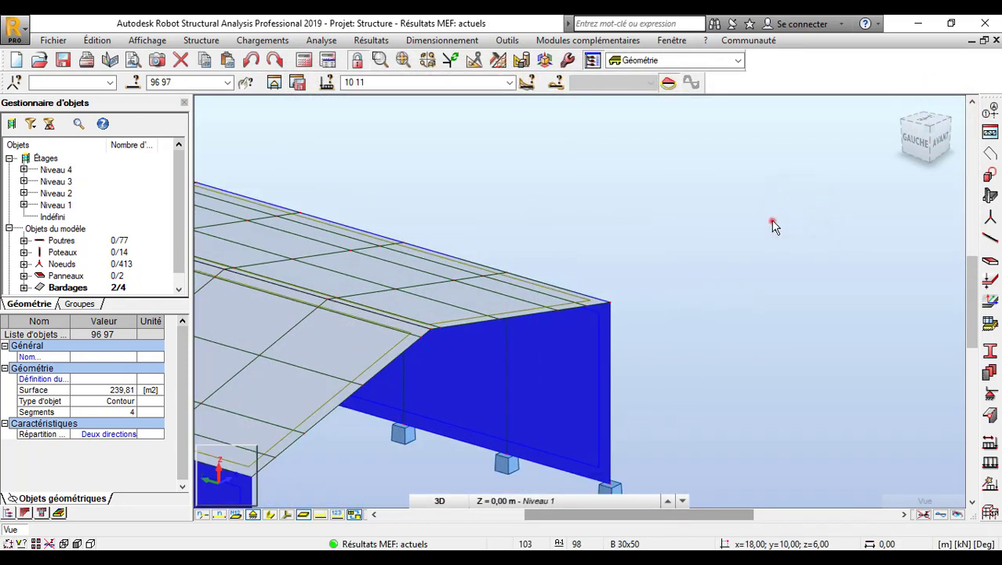
pyautogui.scroll(6, 608, 319)
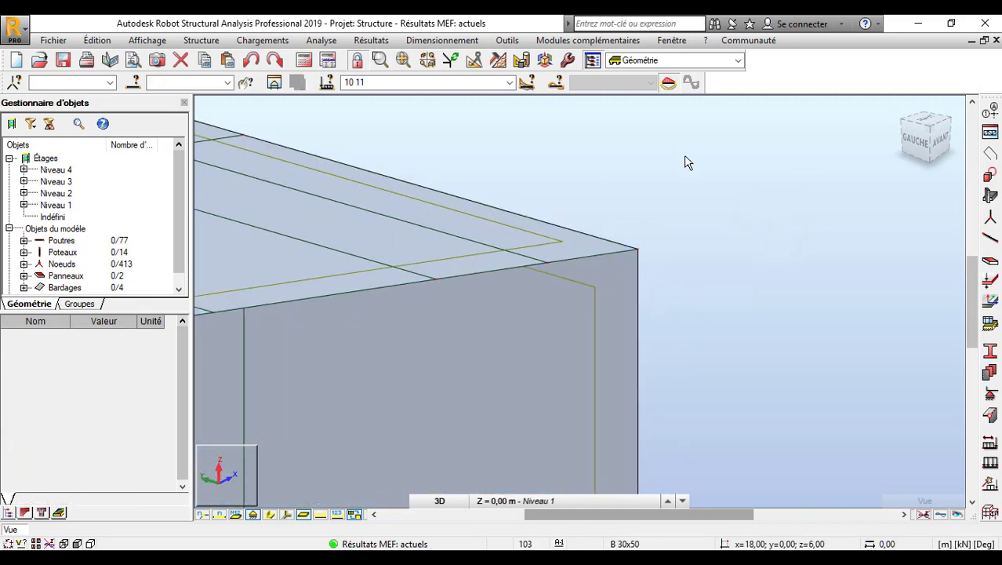
pyautogui.moveTo(558, 558)
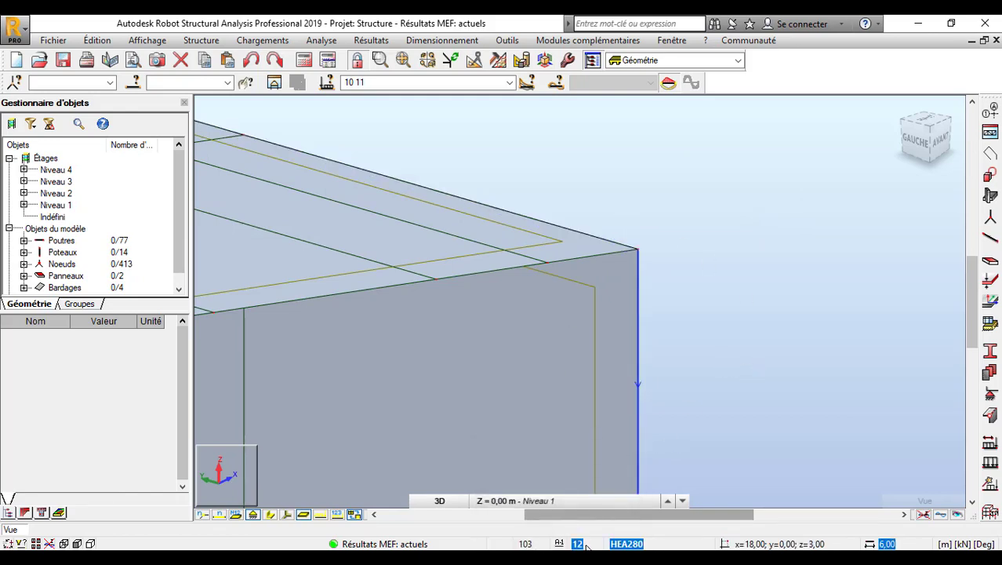
# - Switch to Revit and open the code verification page of the bolted haunch connection between column and rafter
pyautogui.hotkey('alt', 'Tab')
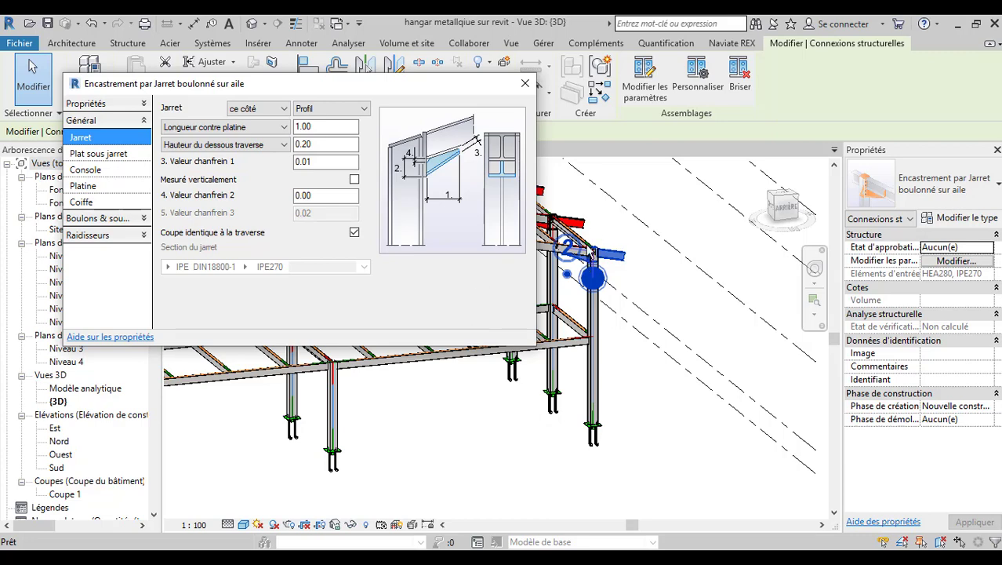
pyautogui.click(144, 104)
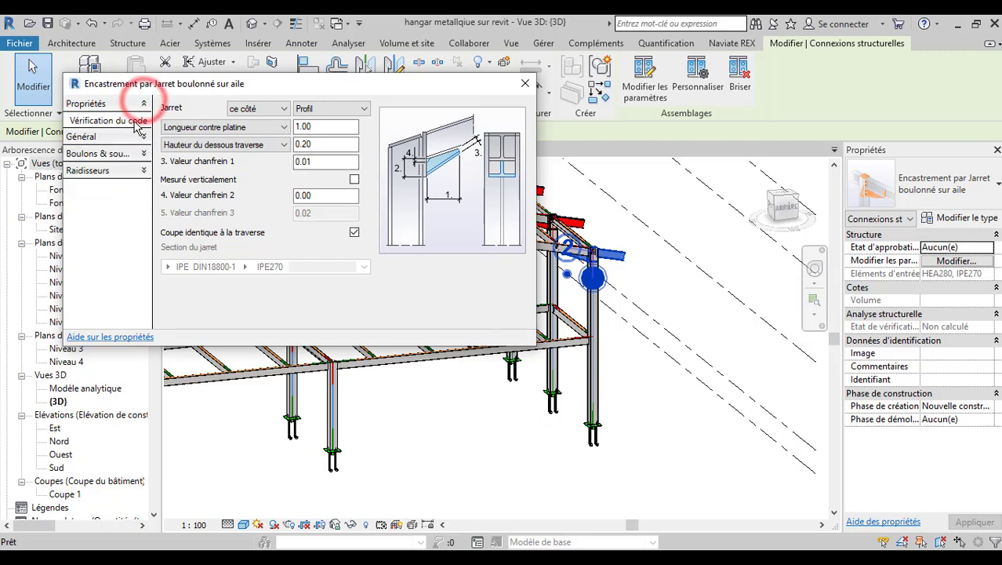
pyautogui.click(130, 120)
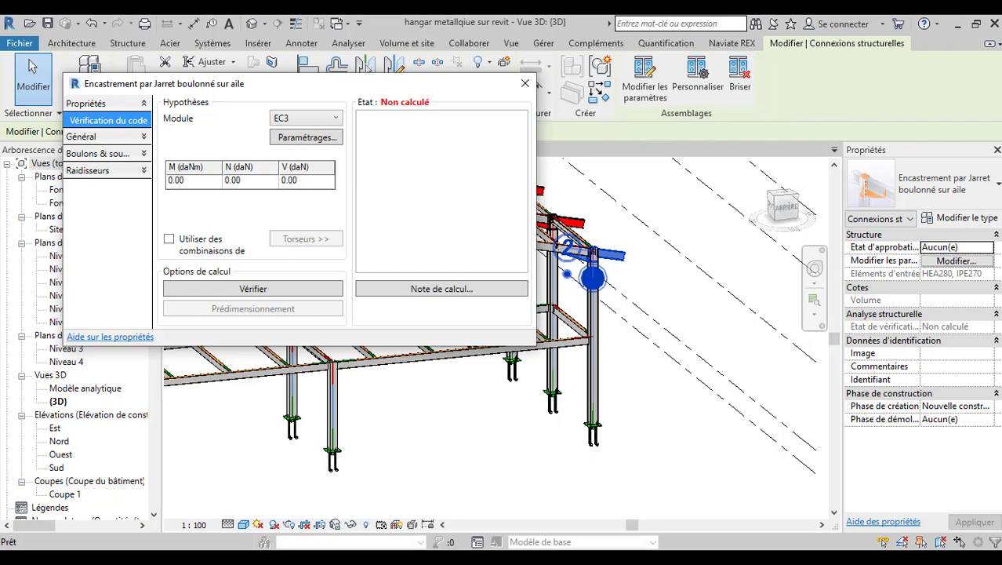
# - Switch to Robot Structural Analysis and rotate the hangar to a close view of the eave corner at x=0, y=20, z=6
pyautogui.click(596, 509)
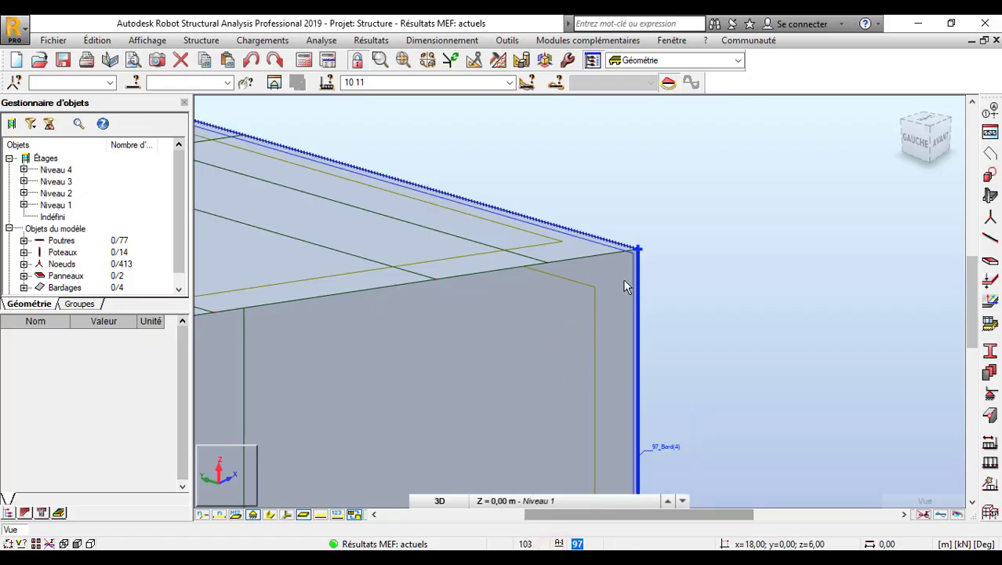
pyautogui.scroll(-2, 715, 234)
pyautogui.scroll(-5, 711, 232)
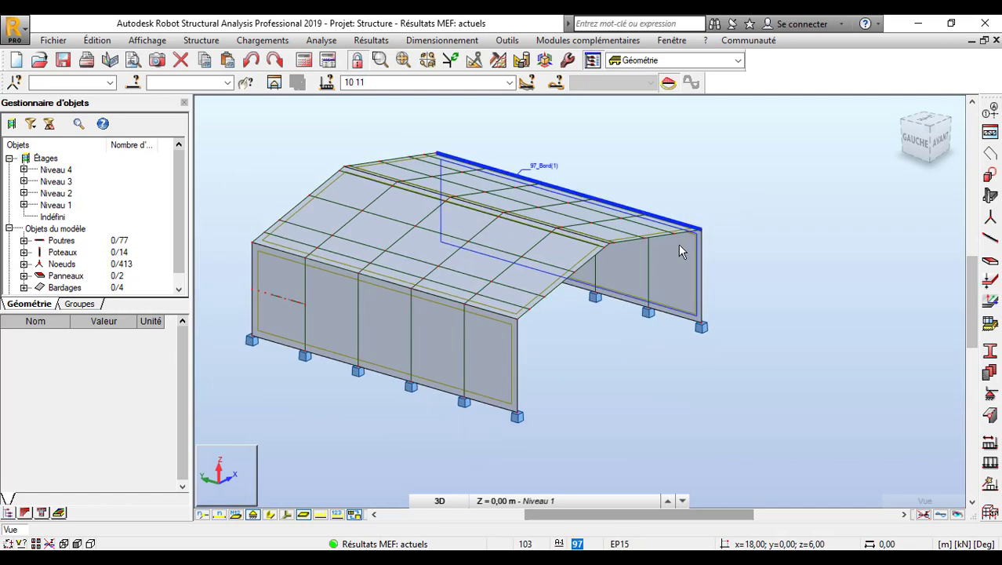
pyautogui.rightClick(302, 138)
pyautogui.click(307, 199)
pyautogui.moveTo(265, 171); pyautogui.dragTo(572, 243)
pyautogui.scroll(7, 639, 171)
pyautogui.scroll(3, 482, 135)
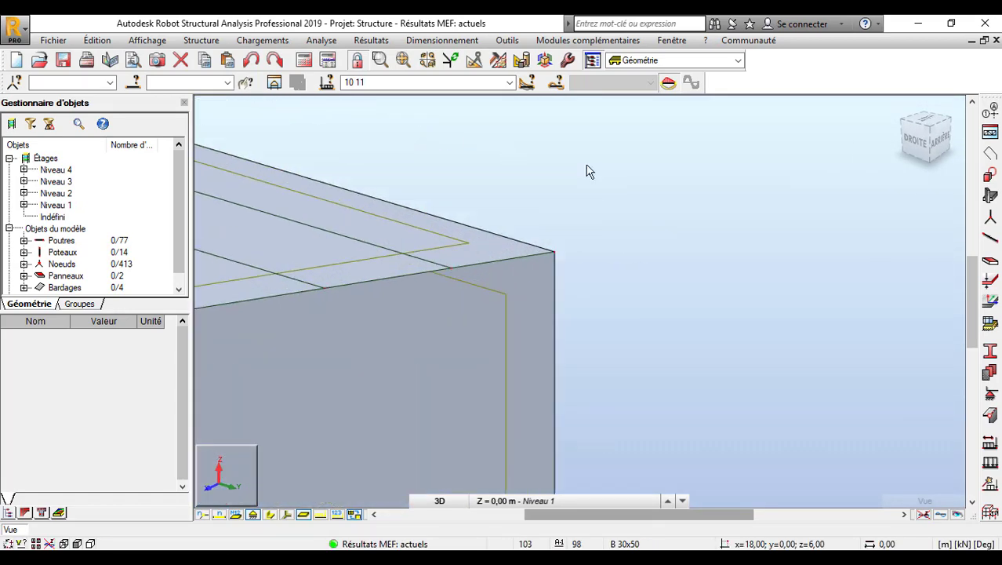
pyautogui.rightClick(496, 203)
pyautogui.click(600, 224)
pyautogui.scroll(1, 541, 255)
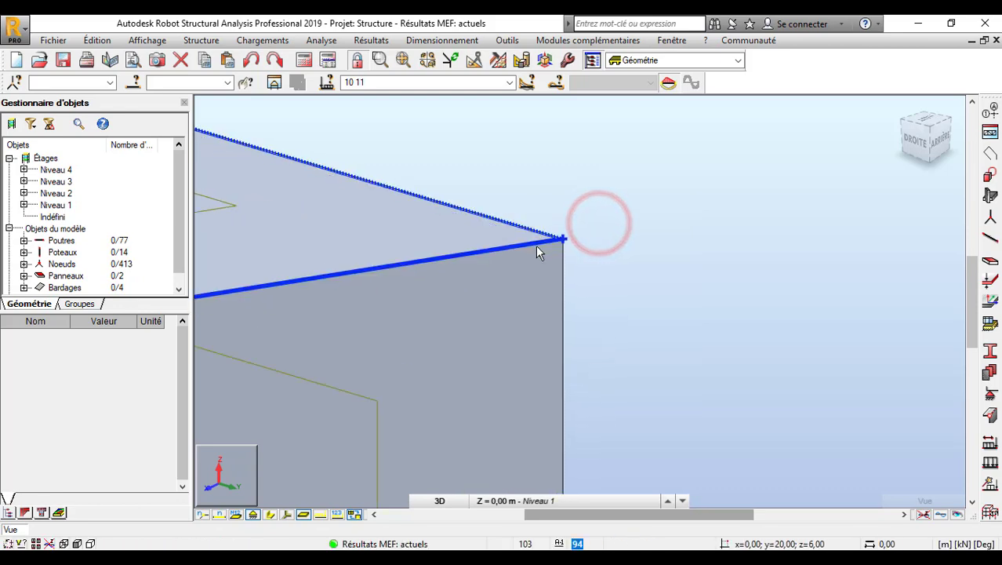
# - Isolate the column and the two beams meeting at the eave corner in a separate view and clear their selection
pyautogui.click(536, 245)
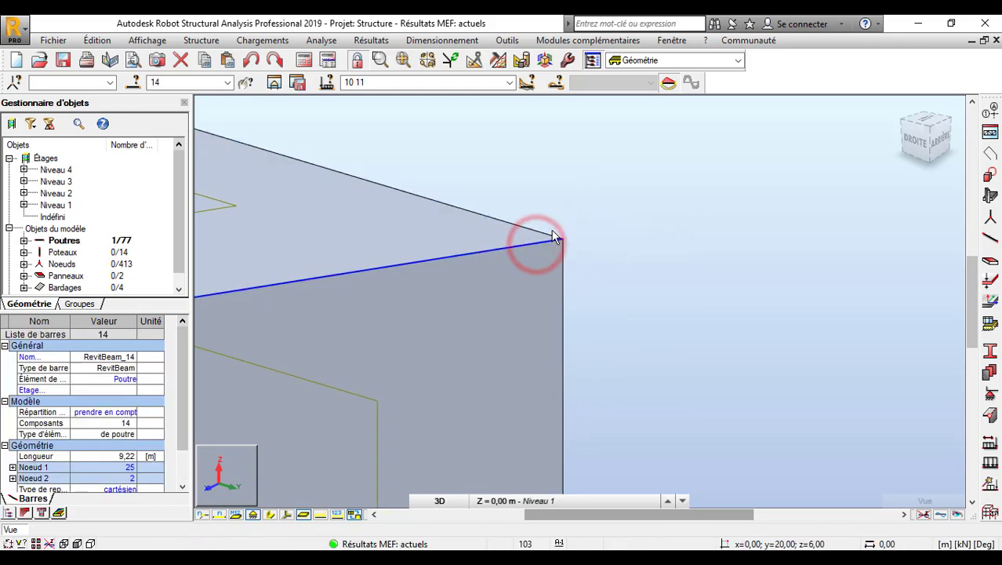
pyautogui.keyDown('ctrl'); pyautogui.click(555, 236); pyautogui.keyUp('ctrl')
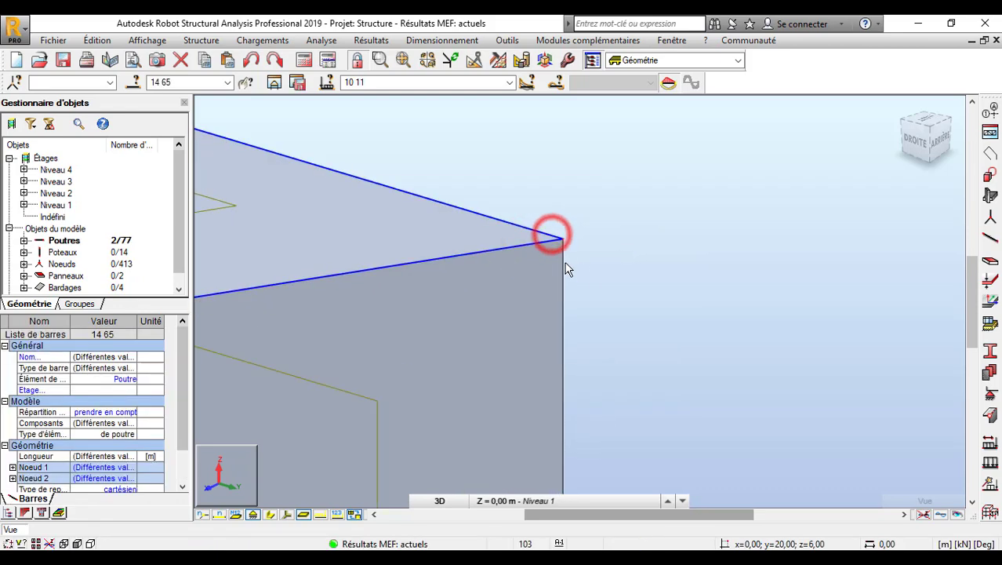
pyautogui.keyDown('ctrl'); pyautogui.click(561, 263); pyautogui.keyUp('ctrl')
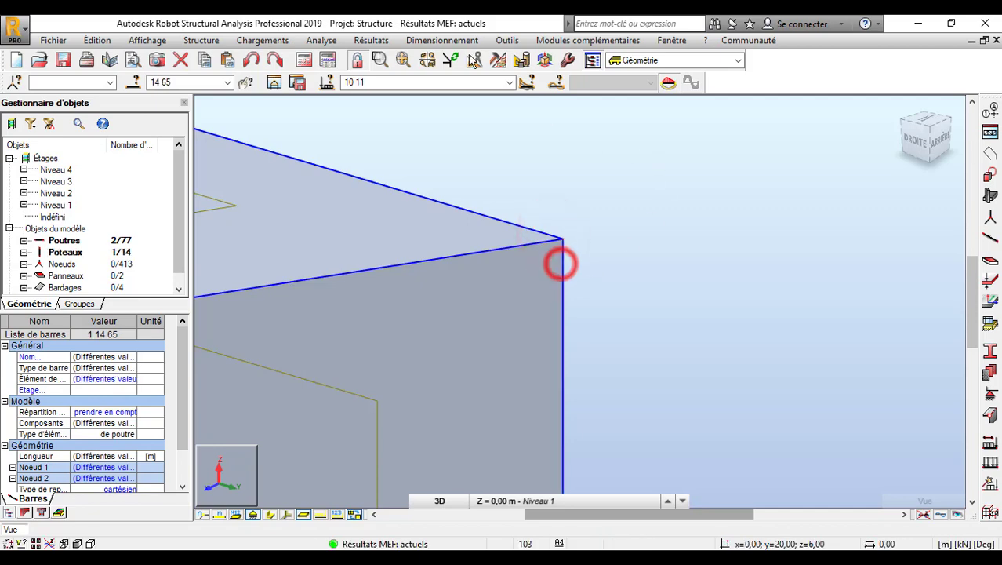
pyautogui.click(274, 82)
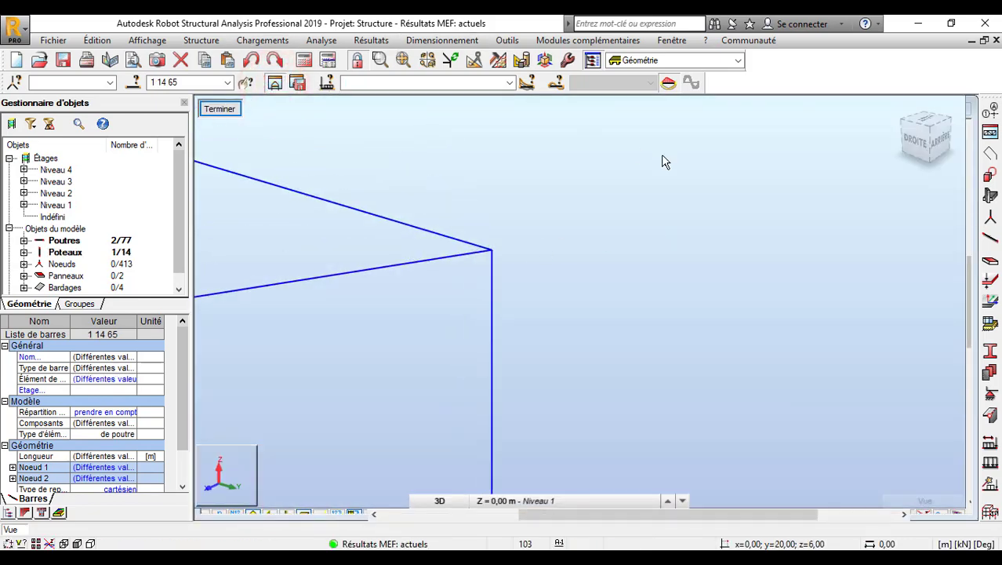
pyautogui.click(705, 169)
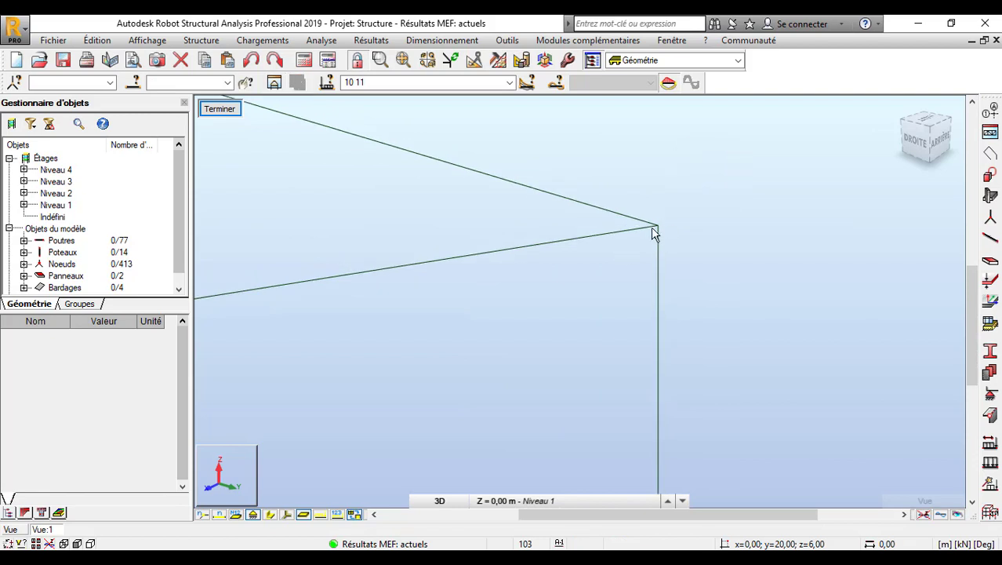
# - Inspect the isolated bars around their shared node, toggle the node numbers, and return to the full model
pyautogui.scroll(-3, 667, 213)
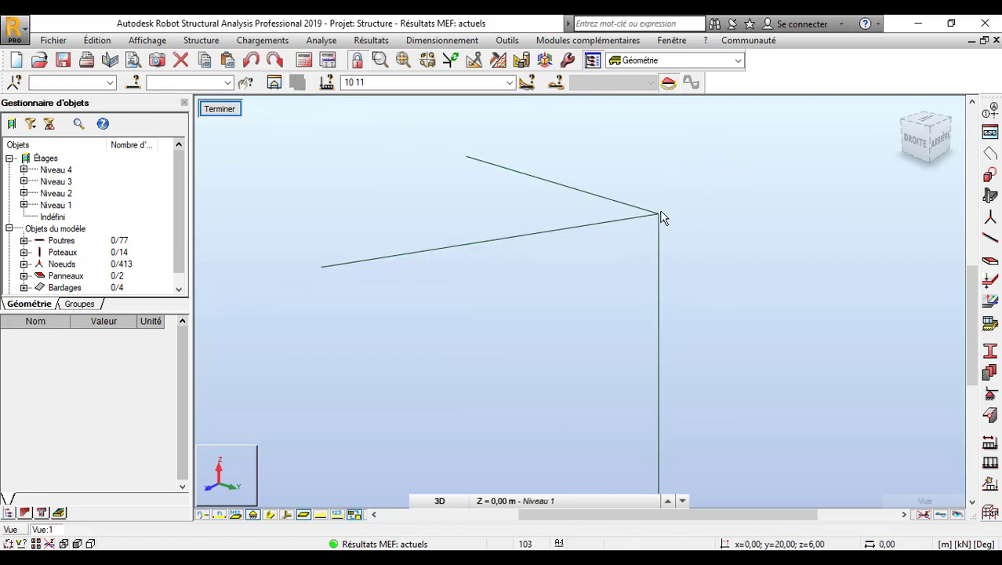
pyautogui.scroll(2, 683, 194)
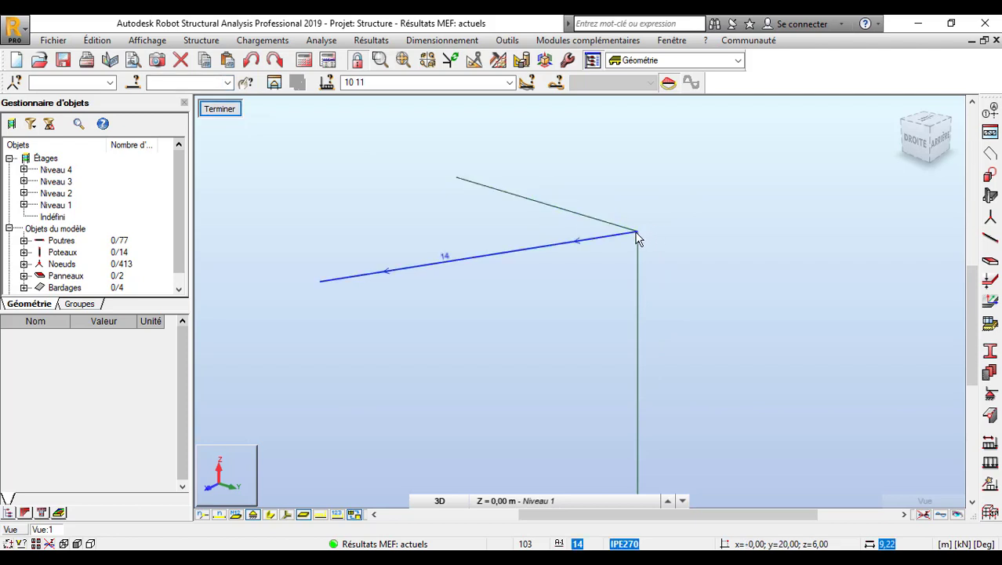
pyautogui.scroll(2, 637, 236)
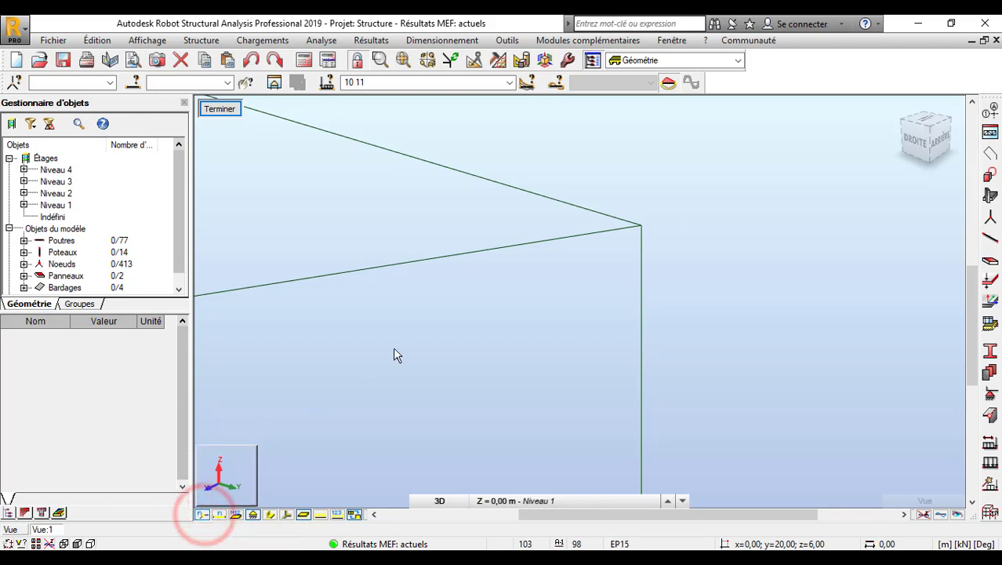
pyautogui.scroll(-2, 576, 155)
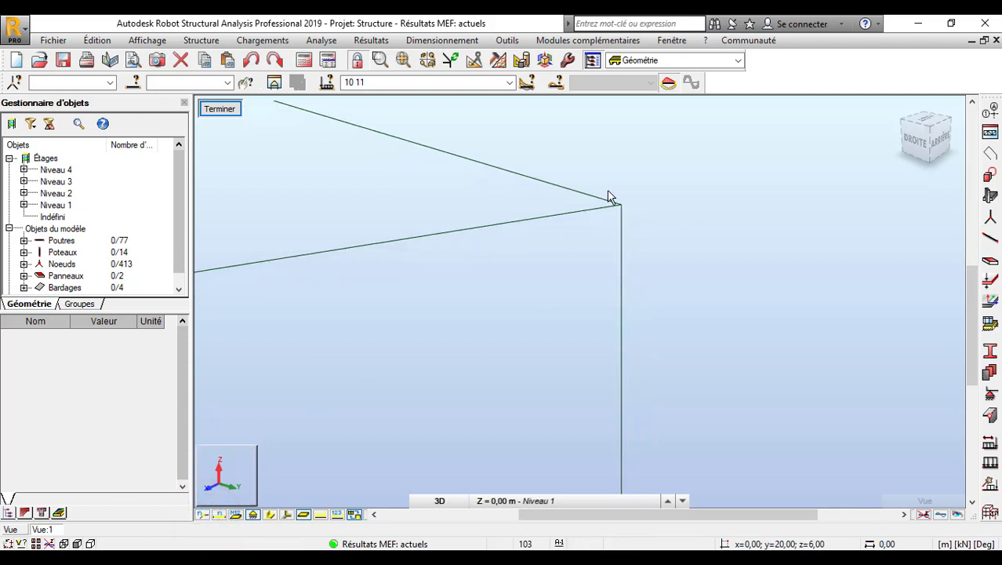
pyautogui.click(203, 517)
pyautogui.click(222, 109)
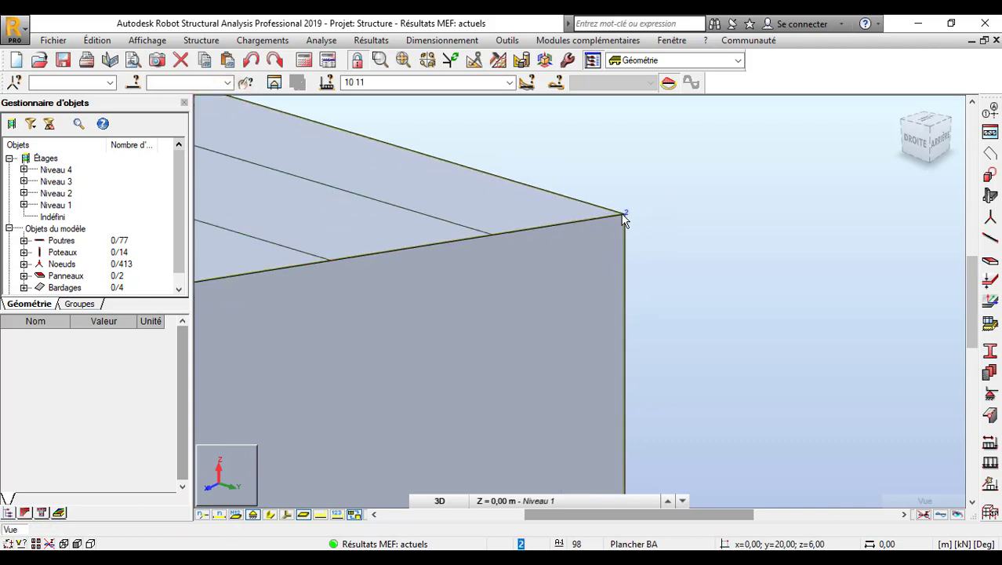
# - Identify the number of the eave corner node and open the bar forces (Efforts) results table
pyautogui.scroll(5, 624, 215)
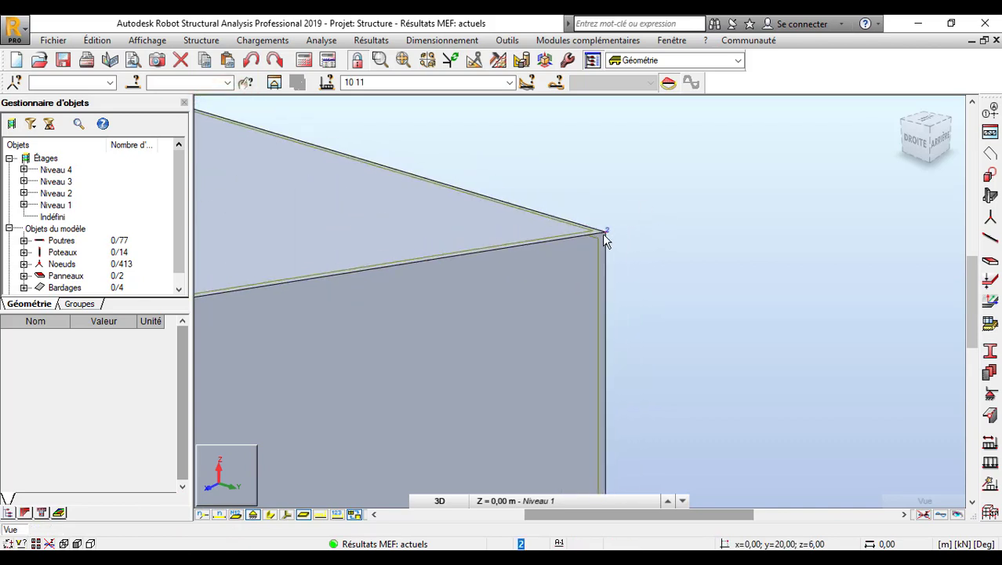
pyautogui.click(605, 233)
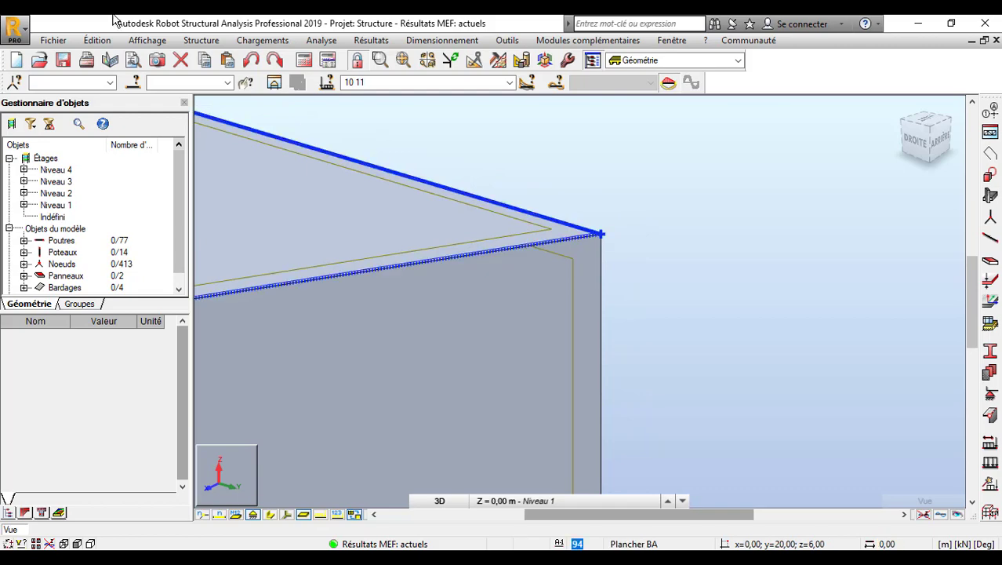
pyautogui.click(289, 41)
pyautogui.moveTo(371, 40)
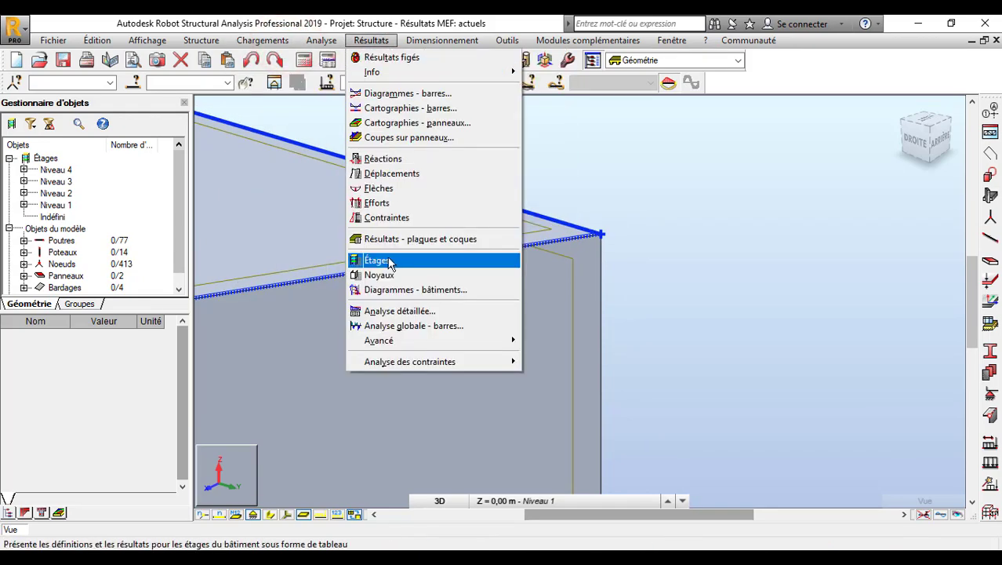
pyautogui.click(391, 202)
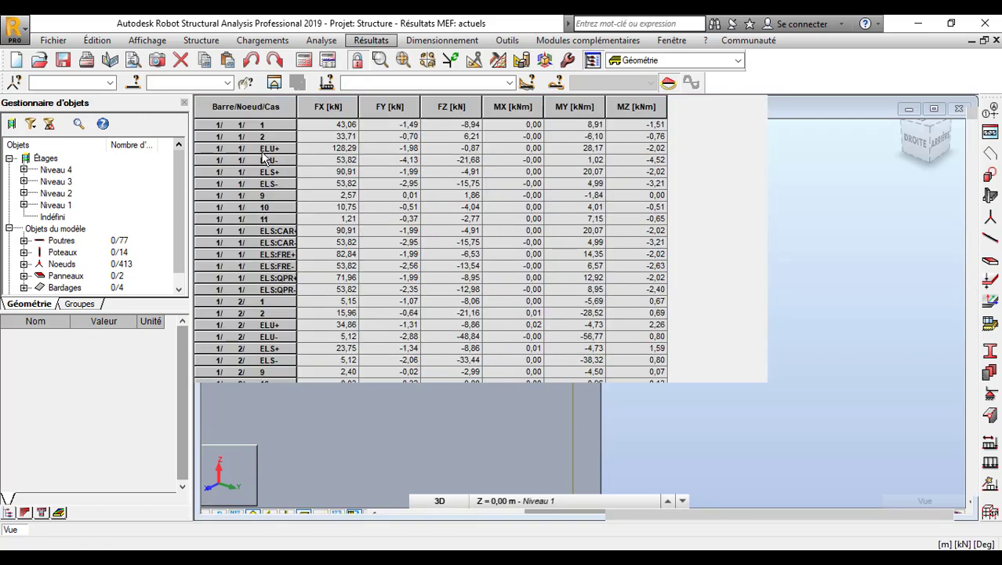
# - Look through the bar forces and limit the table to load case 3 : ELU
pyautogui.scroll(-10, 286, 308)
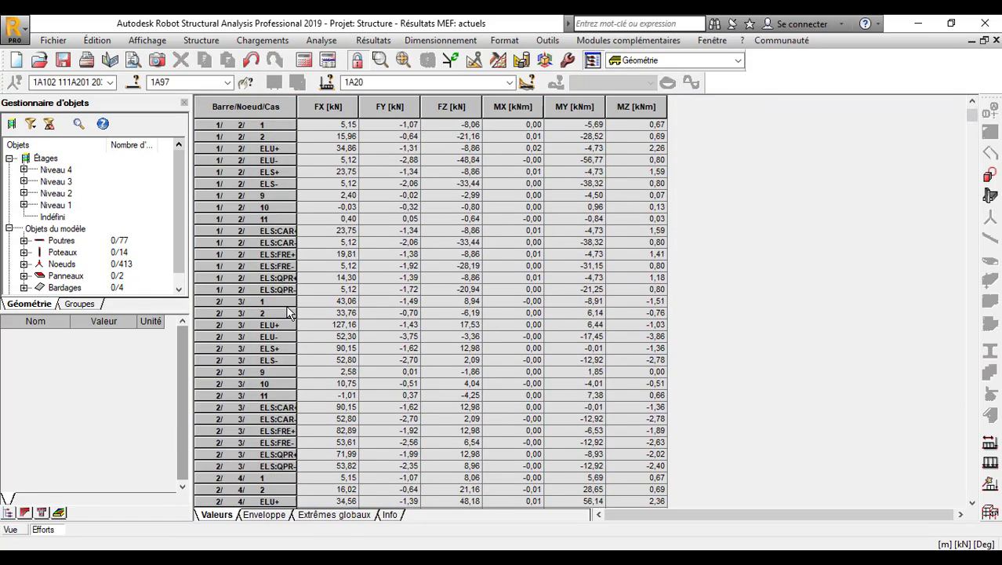
pyautogui.scroll(-5, 286, 308)
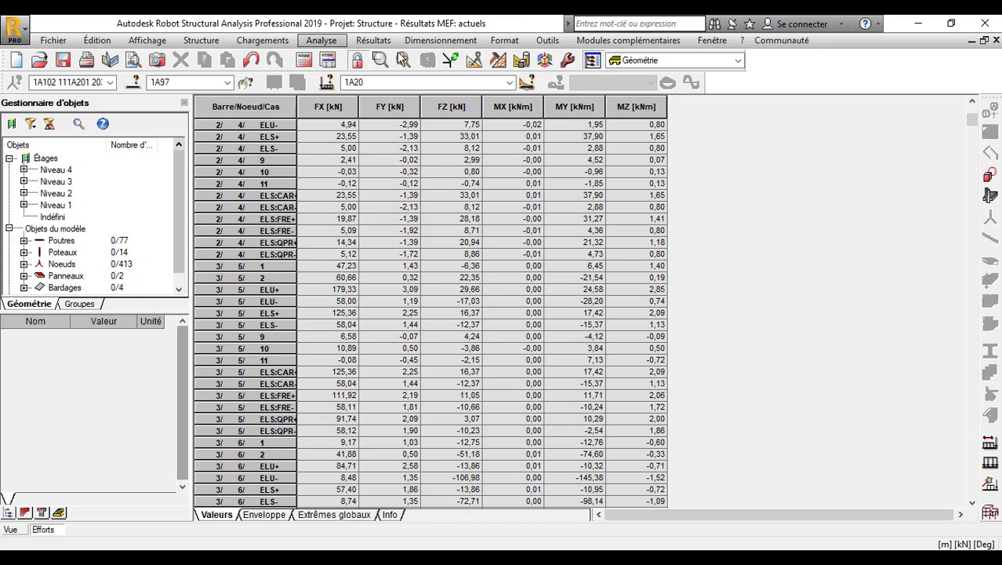
pyautogui.click(509, 83)
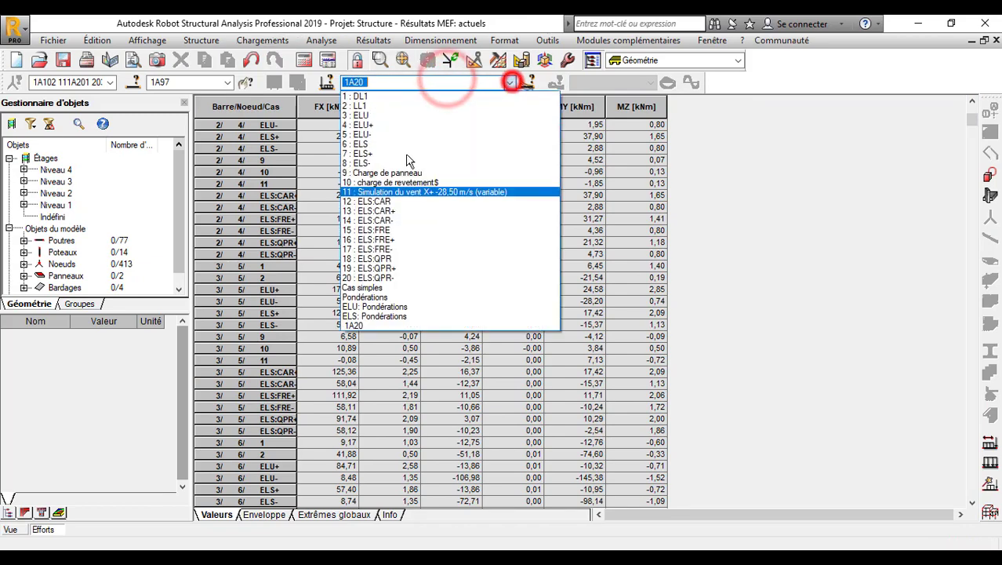
pyautogui.click(367, 106)
pyautogui.click(510, 82)
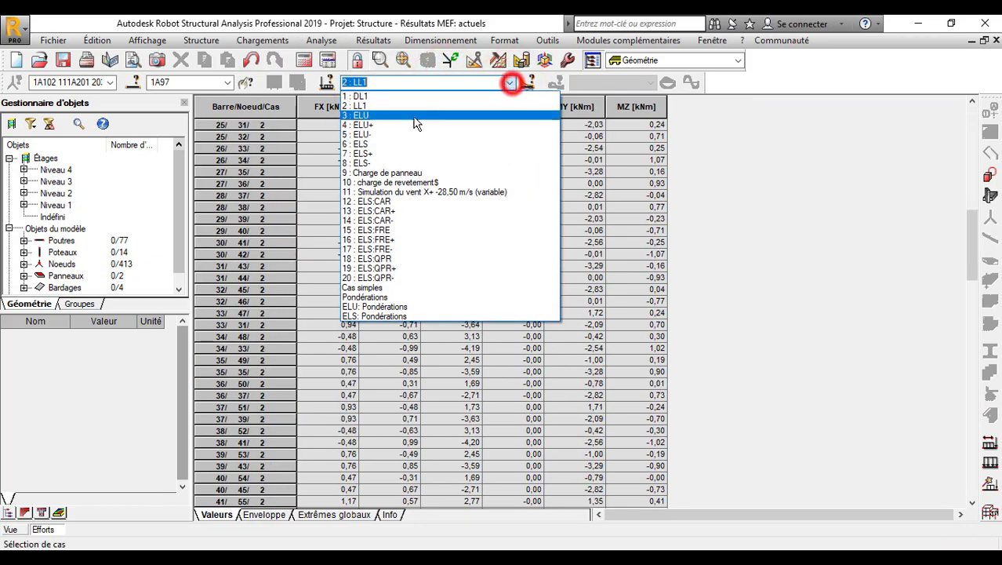
pyautogui.click(395, 116)
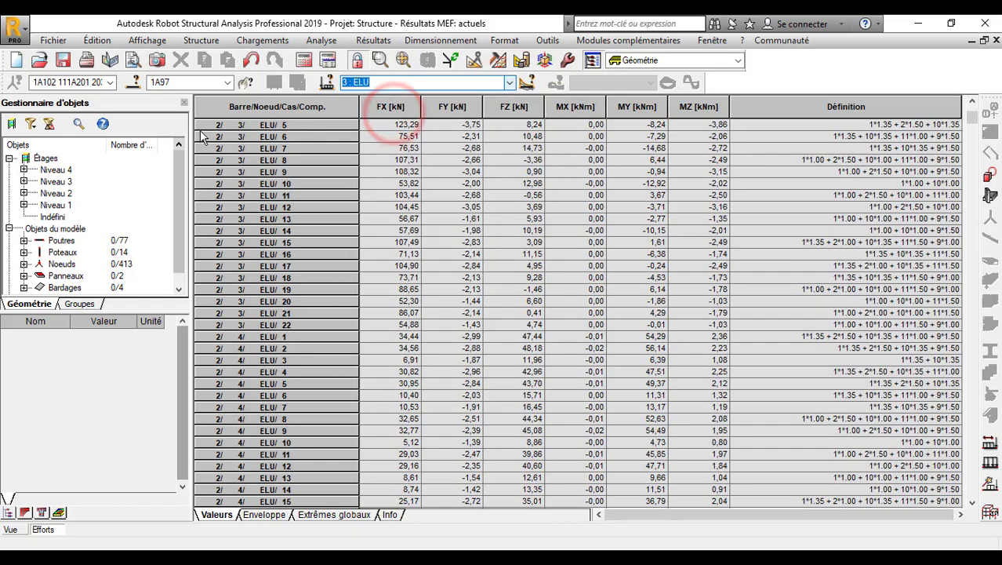
# - Find and select the force row of bar 1 at node 2 for combination ELU/ 1
pyautogui.scroll(7, 263, 292)
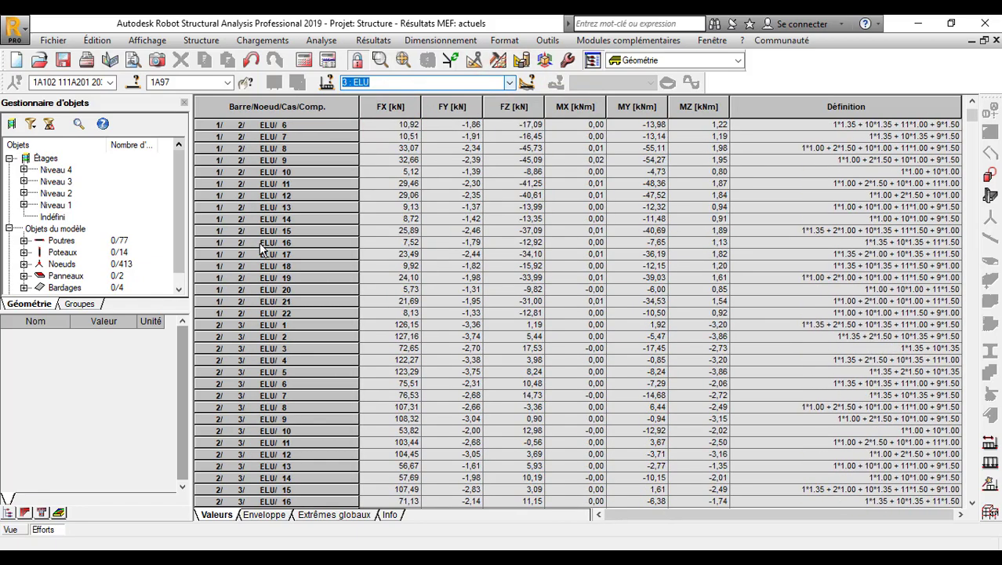
pyautogui.scroll(-4, 259, 243)
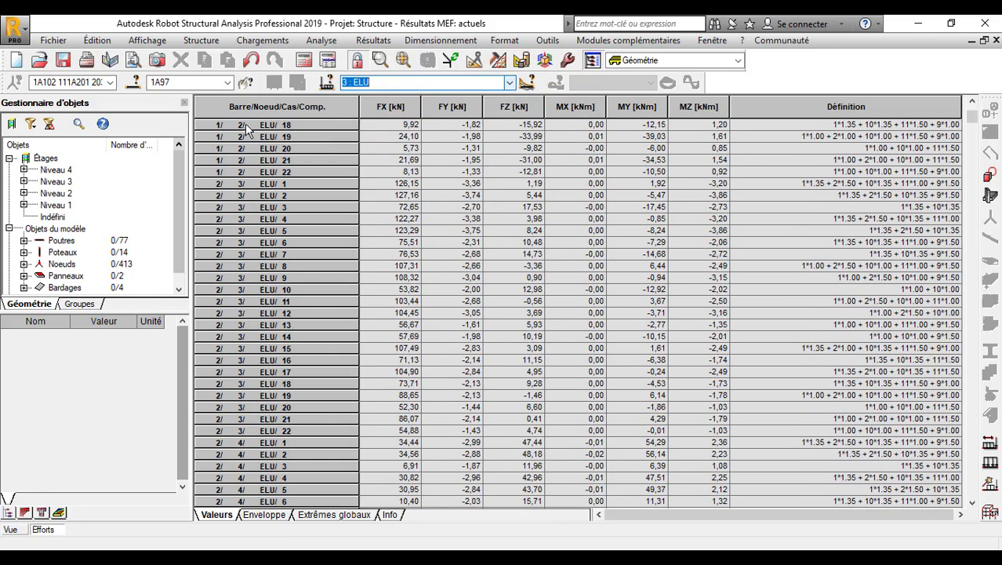
pyautogui.scroll(8, 246, 129)
pyautogui.scroll(-1, 246, 242)
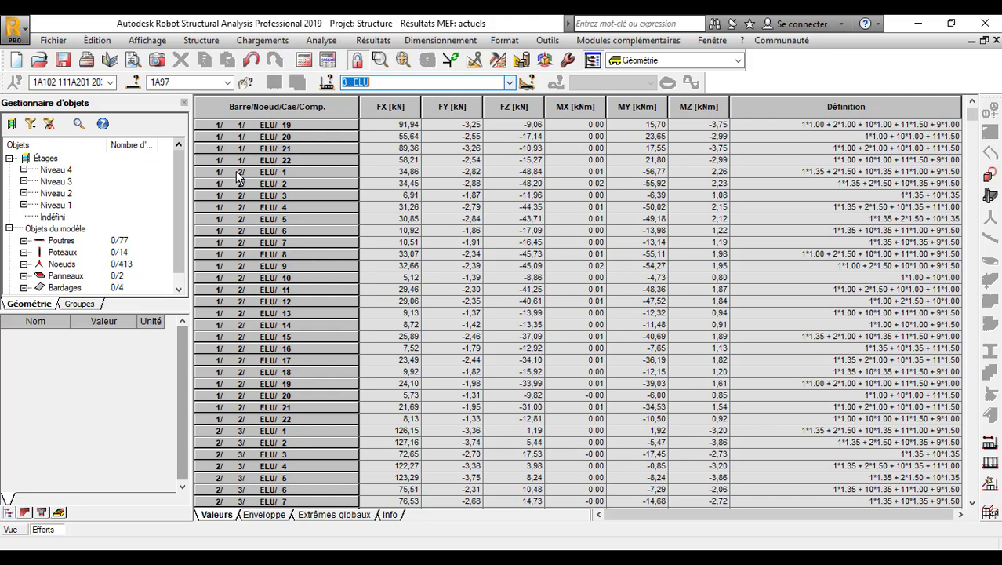
pyautogui.click(238, 173)
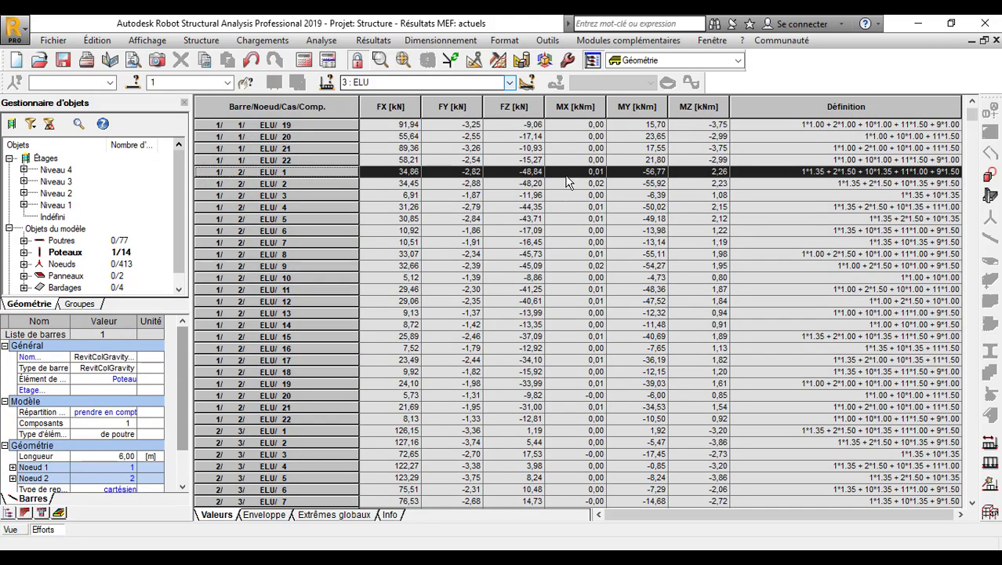
# - Return to the 3D view, add beams 14 and 65 to the selected column, and isolate the three bars
pyautogui.click(13, 528)
pyautogui.scroll(-1, 644, 273)
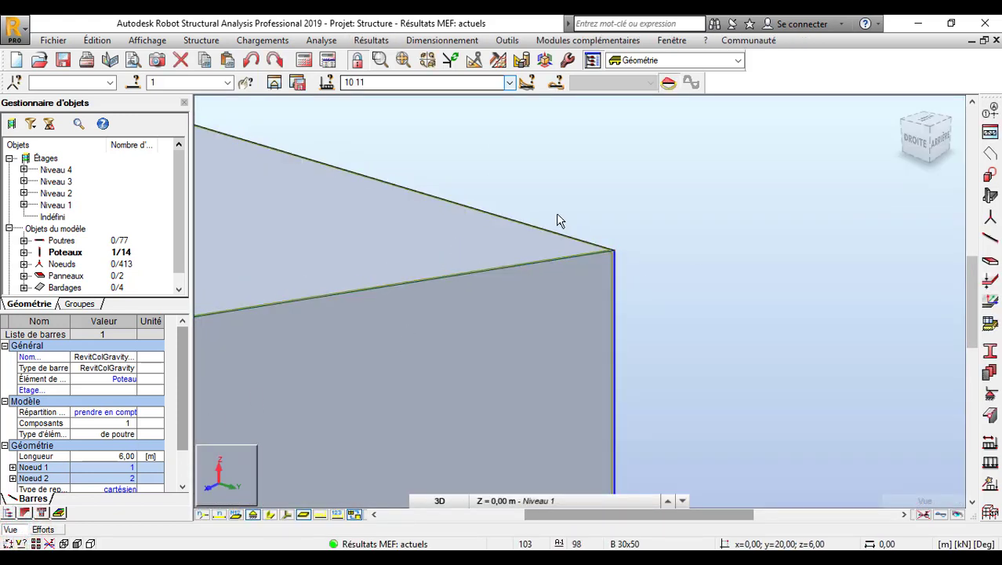
pyautogui.scroll(3, 615, 253)
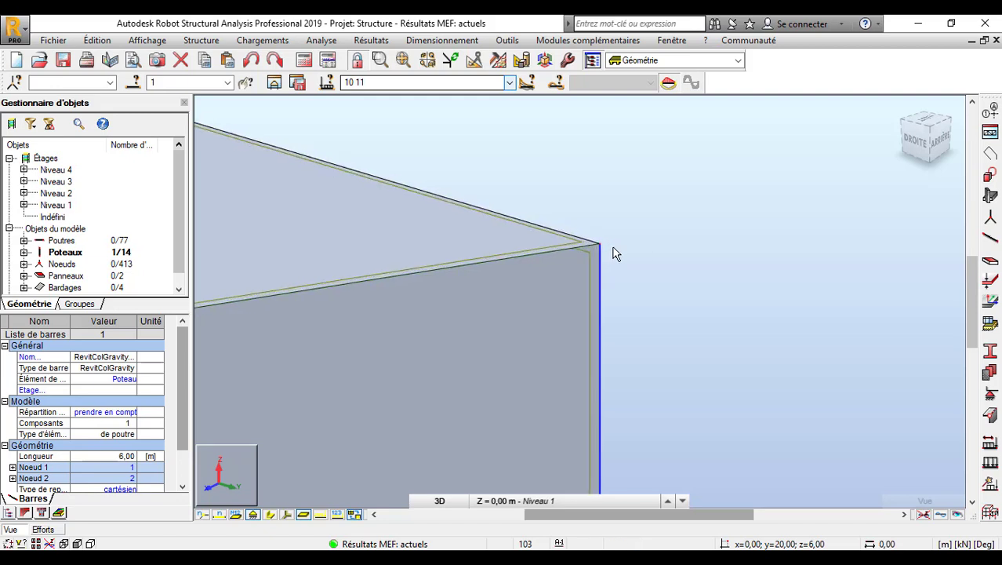
pyautogui.click(578, 247)
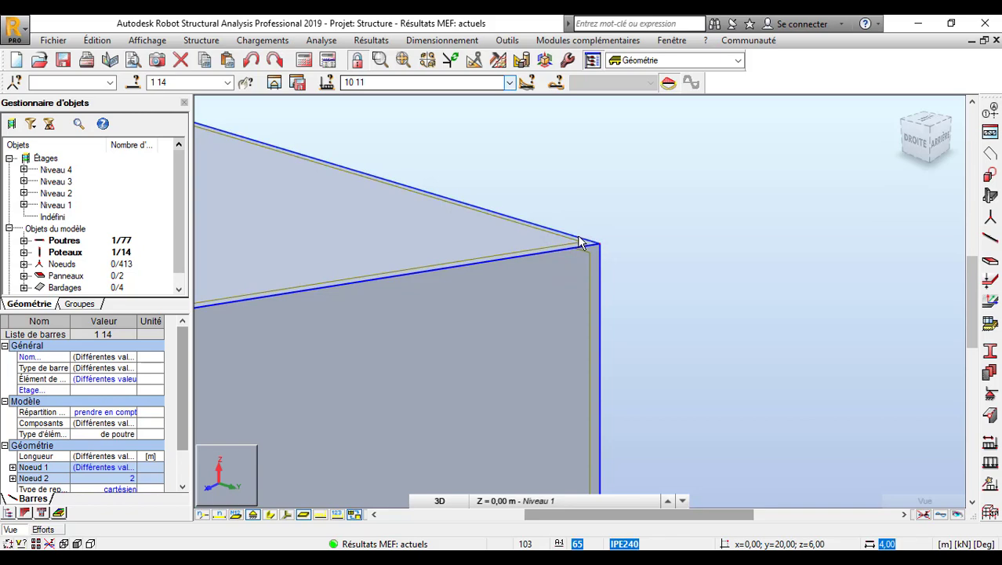
pyautogui.click(578, 239)
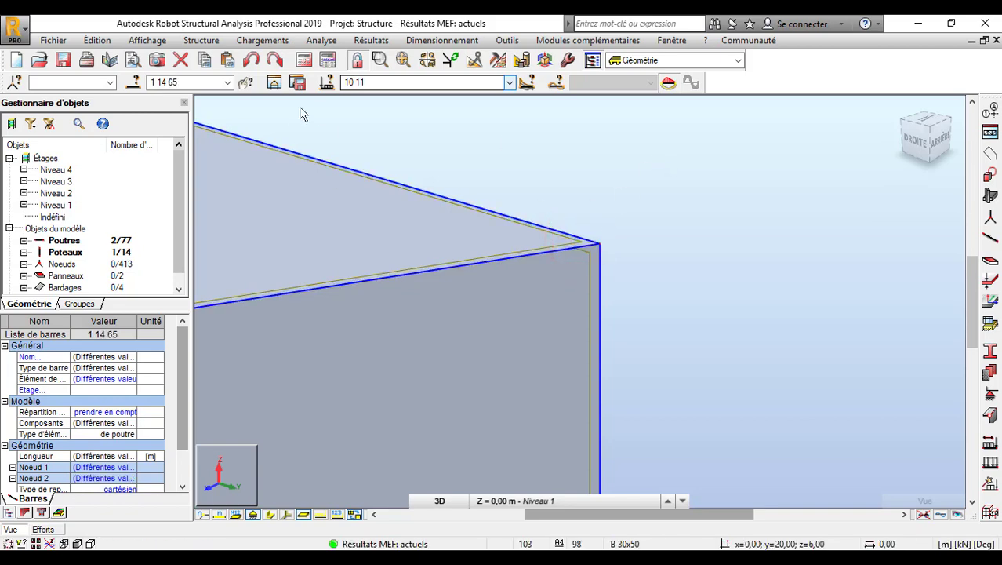
pyautogui.click(274, 82)
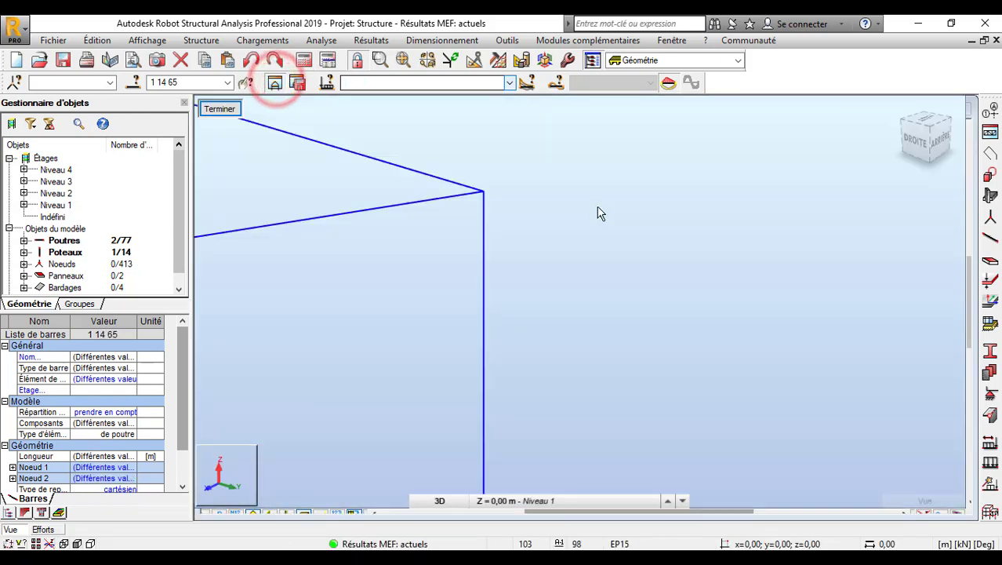
# - Display the Moment My diagram on the three isolated bars, labelled by description with values at extrêmes locaux
pyautogui.click(281, 40)
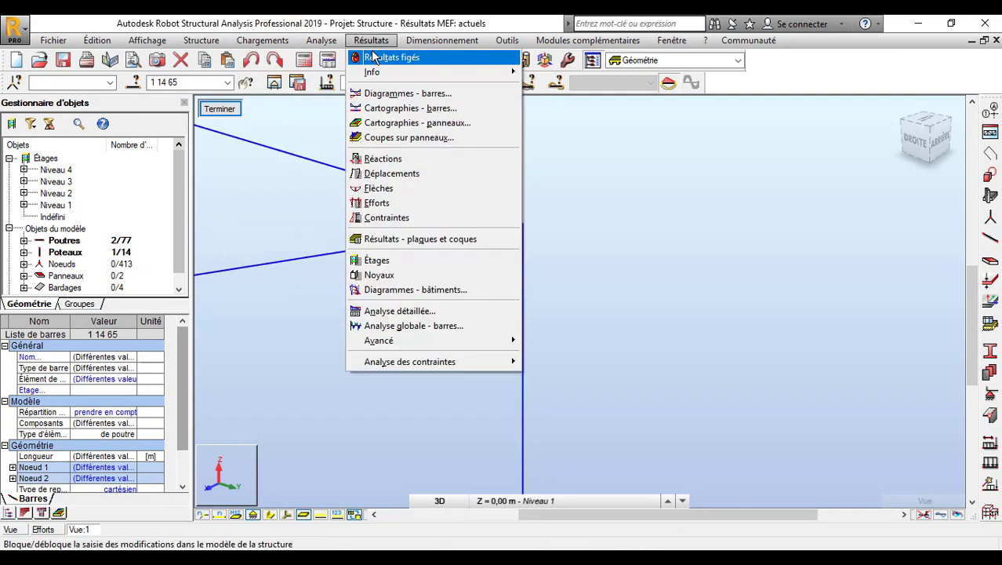
pyautogui.click(388, 92)
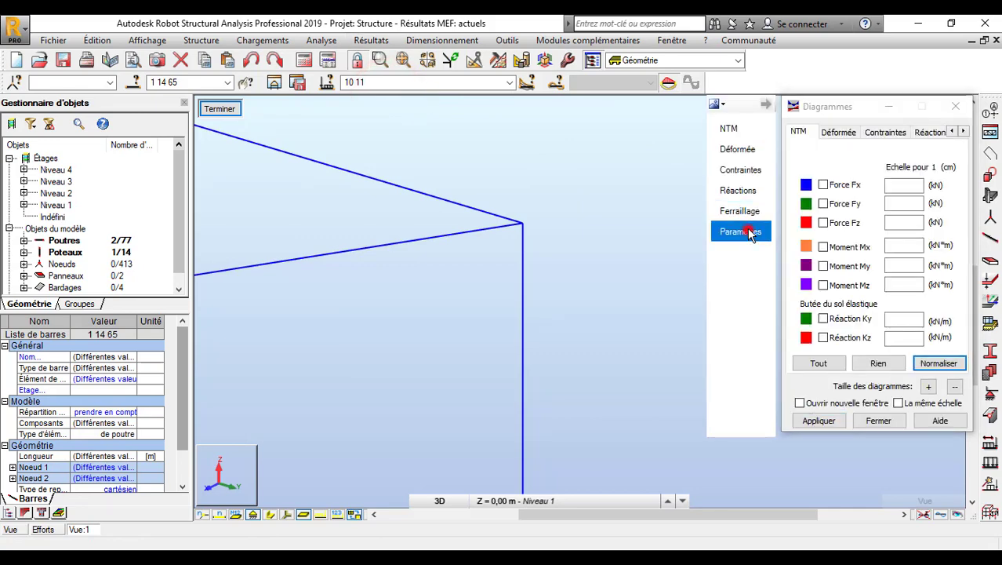
pyautogui.click(741, 231)
pyautogui.click(853, 199)
pyautogui.click(733, 128)
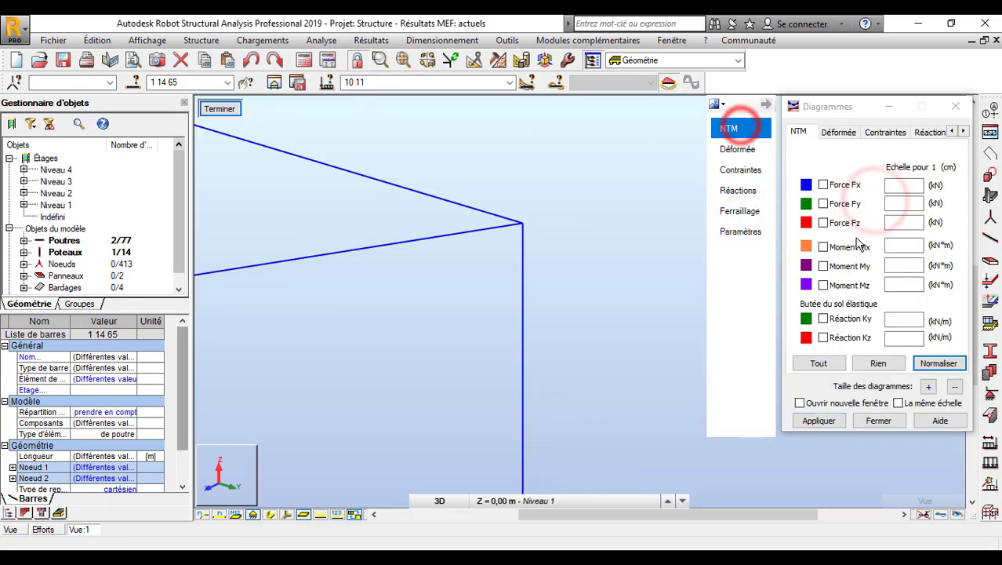
pyautogui.click(741, 231)
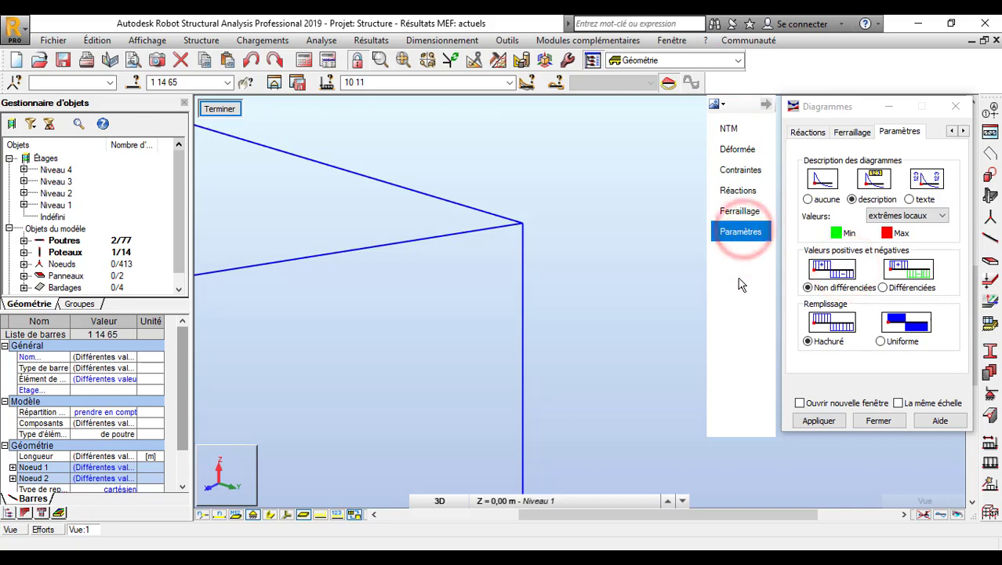
pyautogui.click(819, 420)
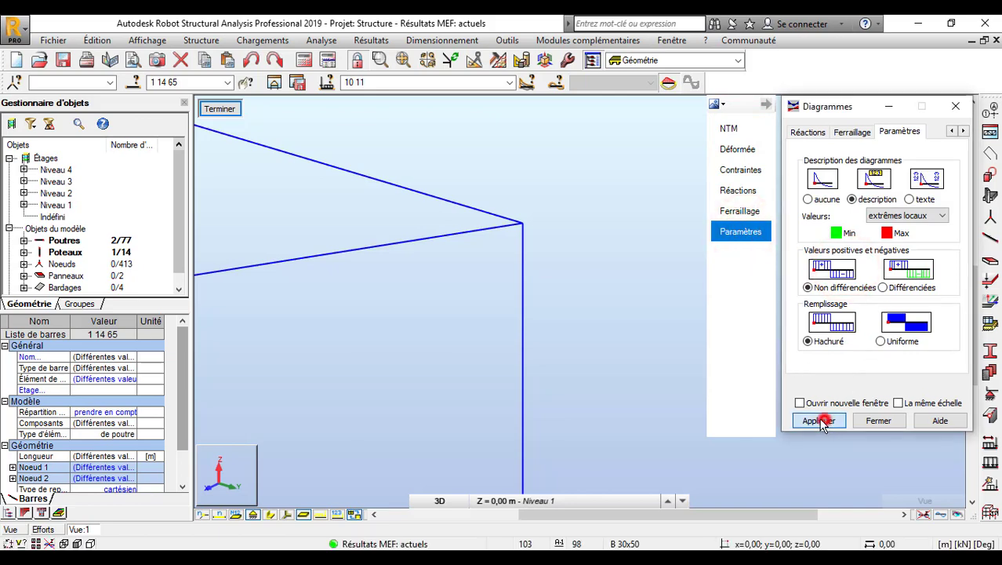
pyautogui.scroll(6, 508, 227)
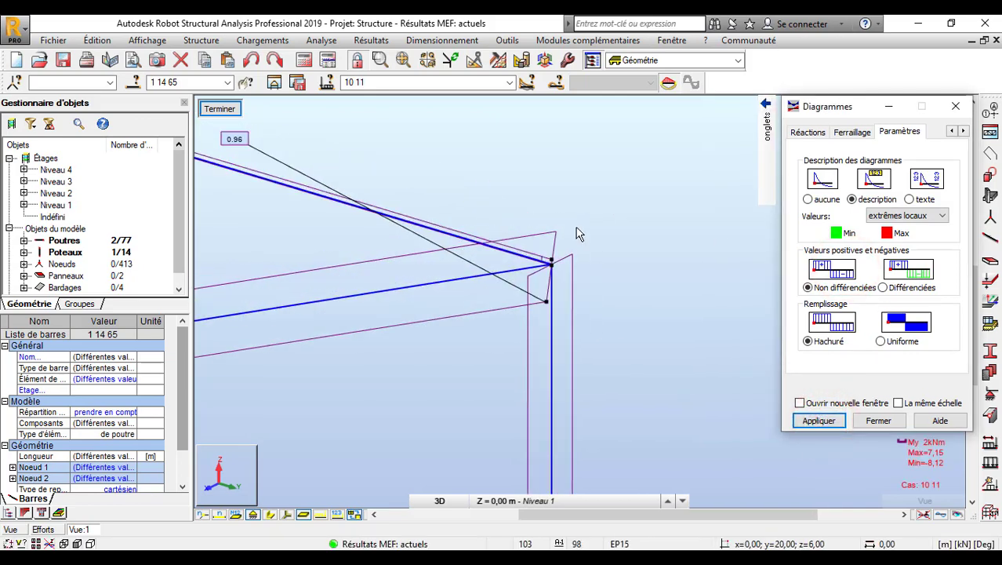
pyautogui.scroll(-2, 574, 234)
pyautogui.scroll(-6, 560, 255)
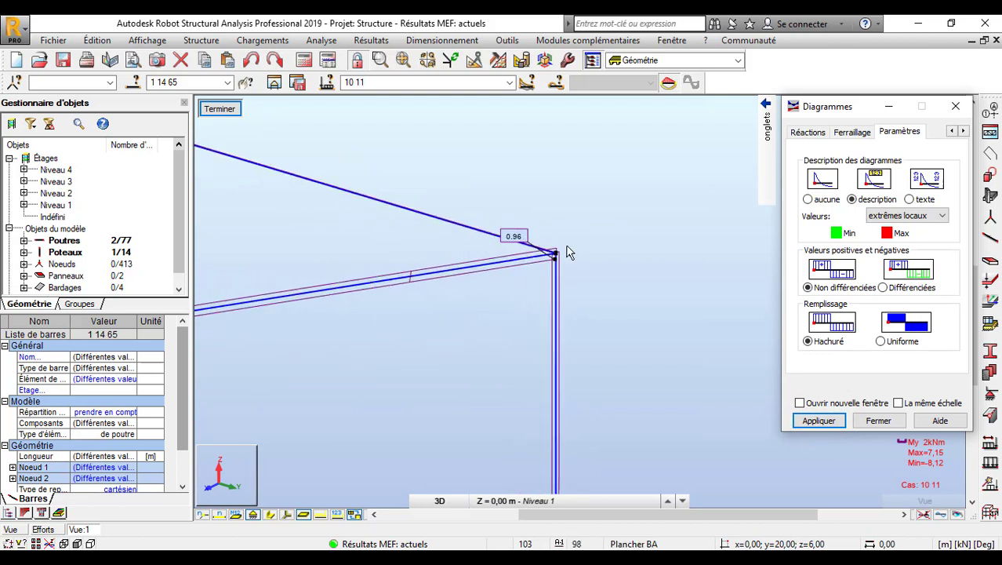
# - Label the My diagram with toutes as the value display option and inspect the eave corner
pyautogui.click(931, 214)
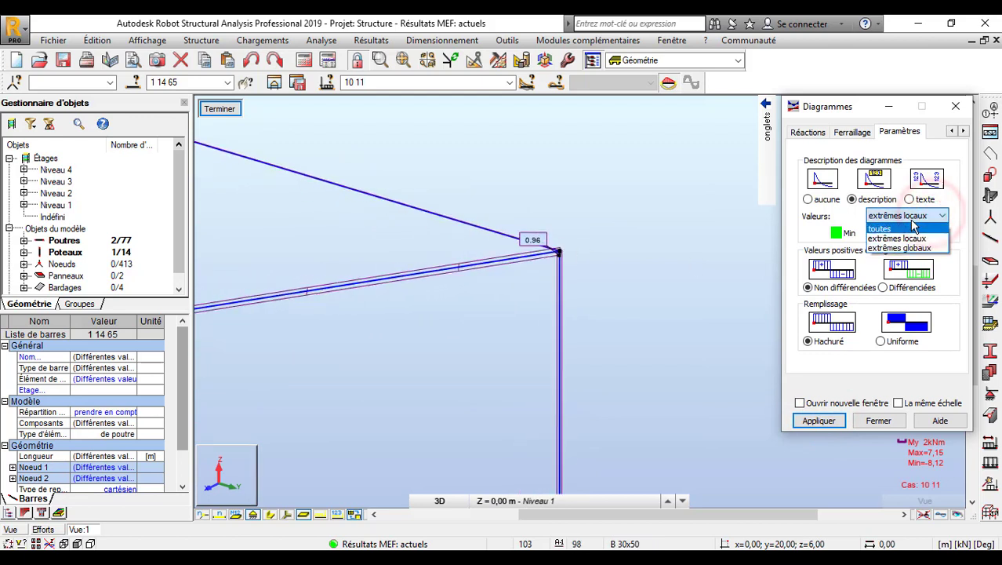
pyautogui.click(914, 229)
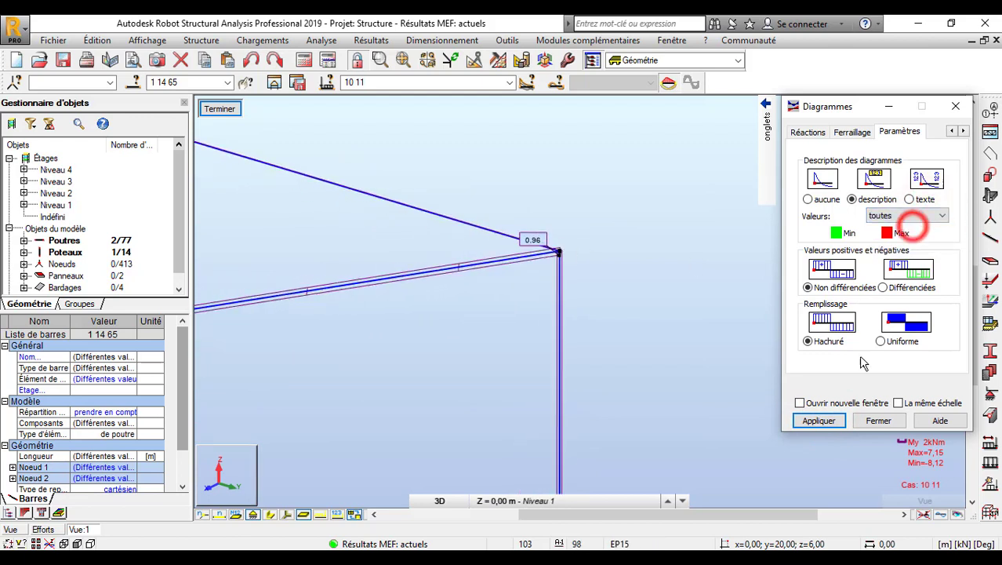
pyautogui.click(817, 423)
pyautogui.scroll(5, 588, 292)
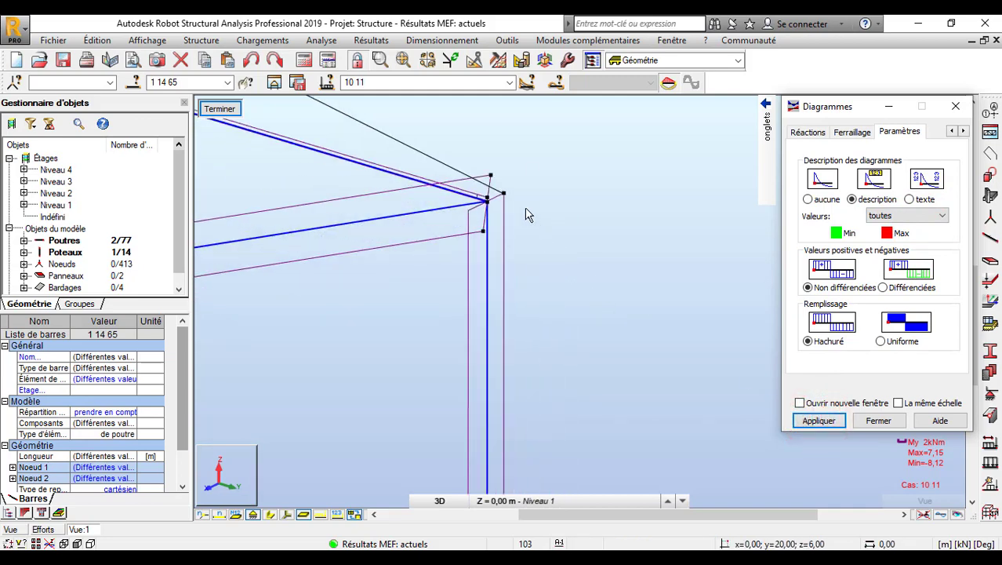
# - Switch the diagram values to extrêmes globaux, apply, and inspect the labels along the column and at the corner
pyautogui.click(916, 218)
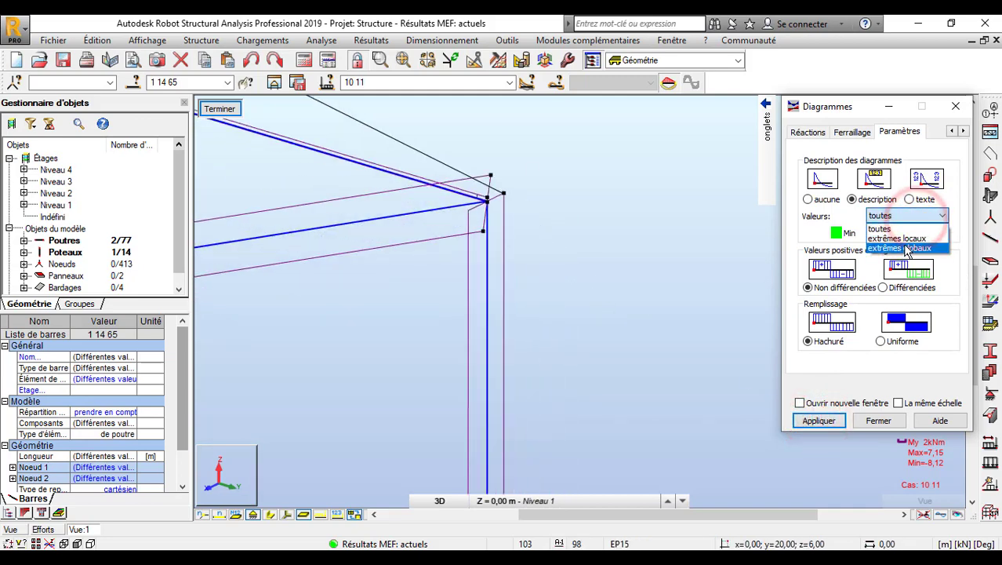
pyautogui.click(910, 237)
pyautogui.click(828, 420)
pyautogui.scroll(-6, 651, 283)
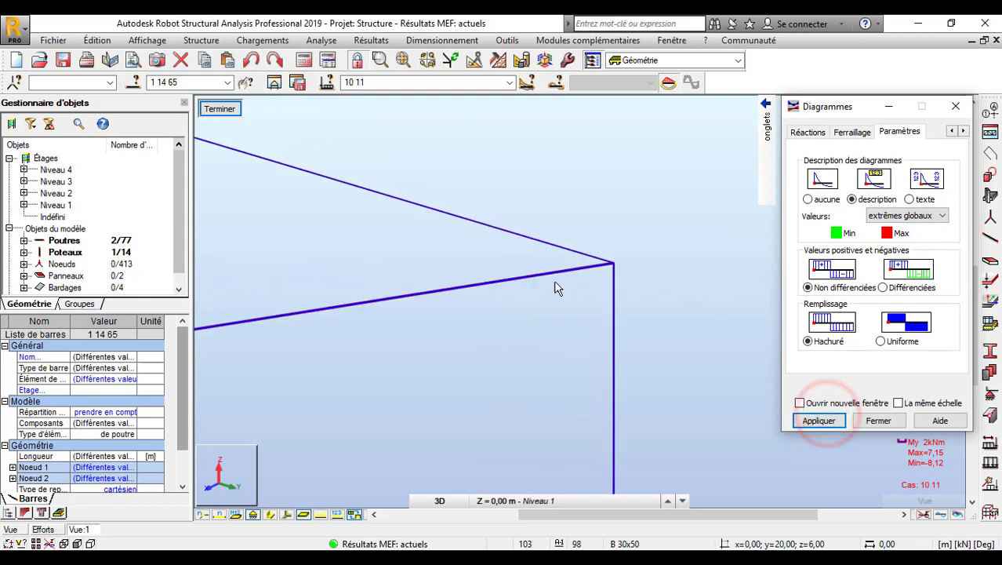
pyautogui.scroll(-5, 639, 185)
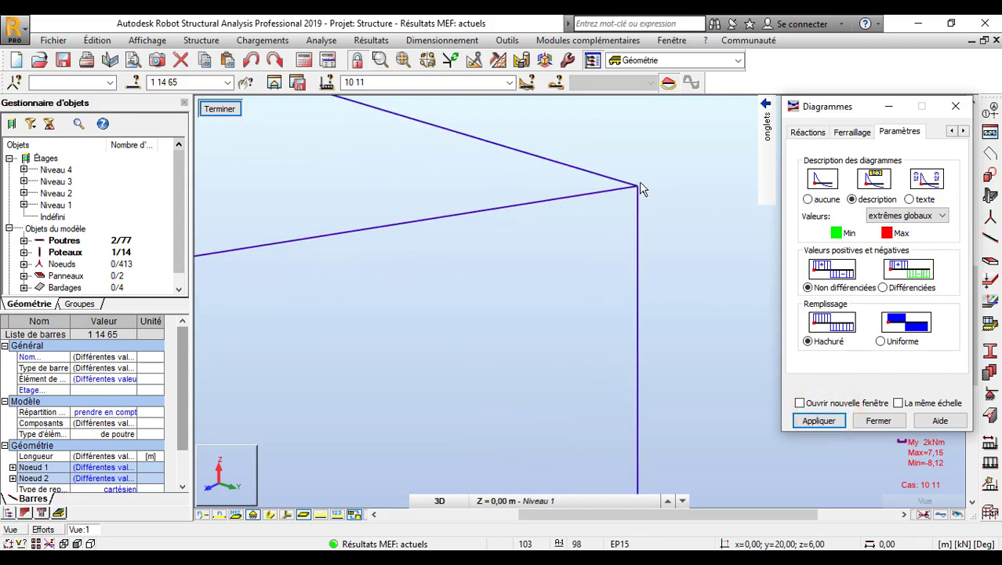
pyautogui.scroll(-3, 661, 269)
pyautogui.scroll(5, 673, 338)
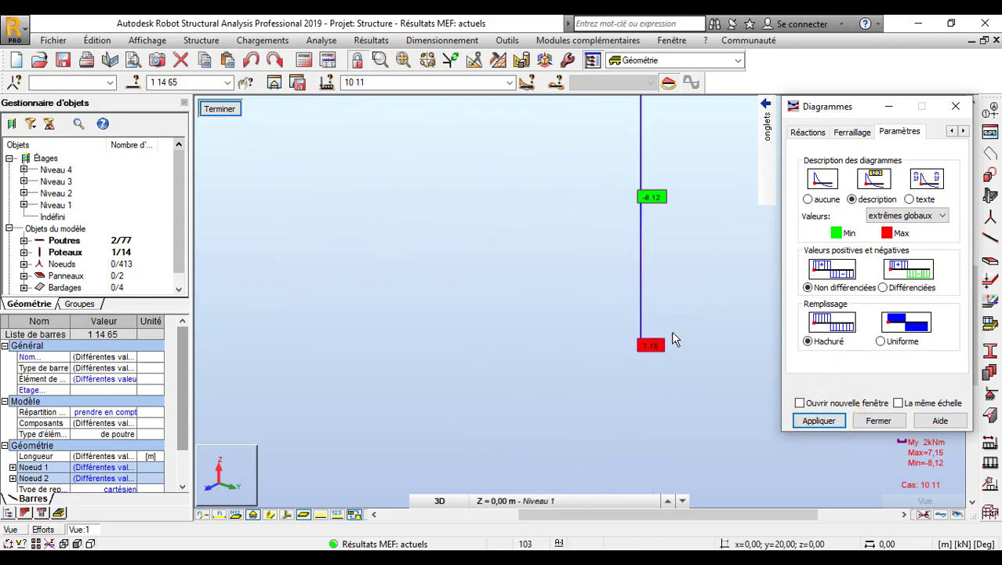
pyautogui.scroll(5, 646, 324)
pyautogui.scroll(-7, 575, 425)
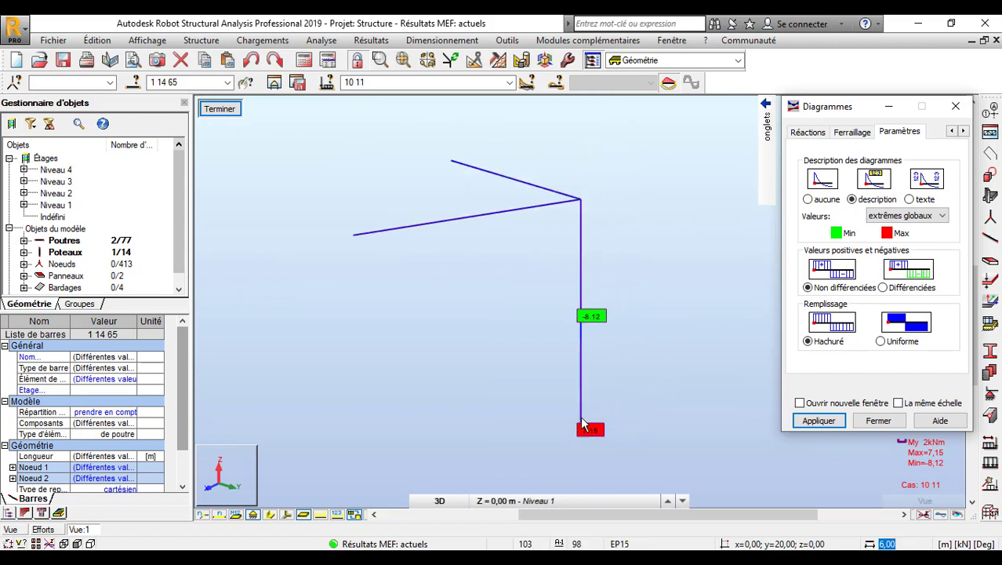
pyautogui.scroll(5, 578, 298)
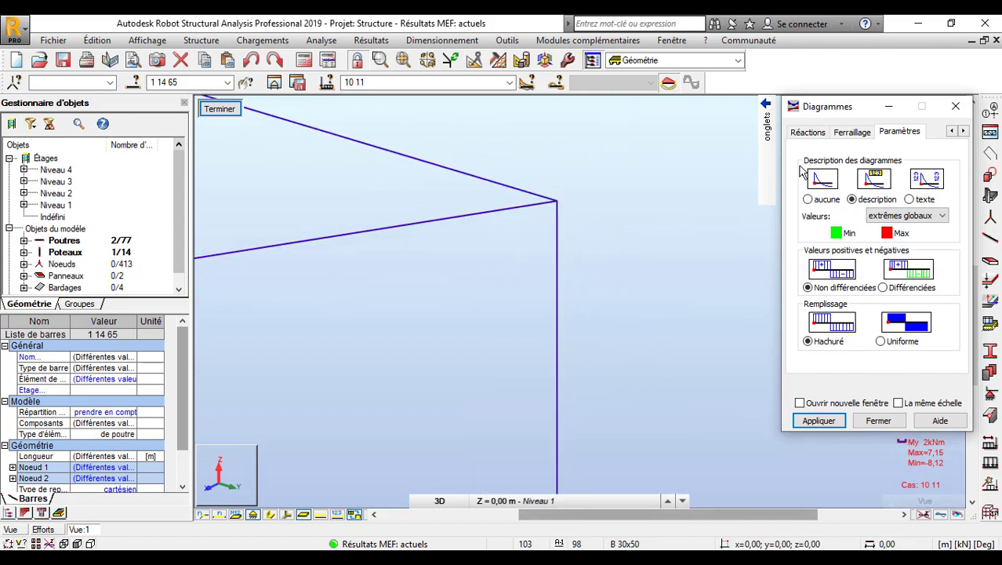
# - Set the Moment My diagram scale to 1 kN*m per cm and apply it
pyautogui.moveTo(769, 205)
pyautogui.click(729, 129)
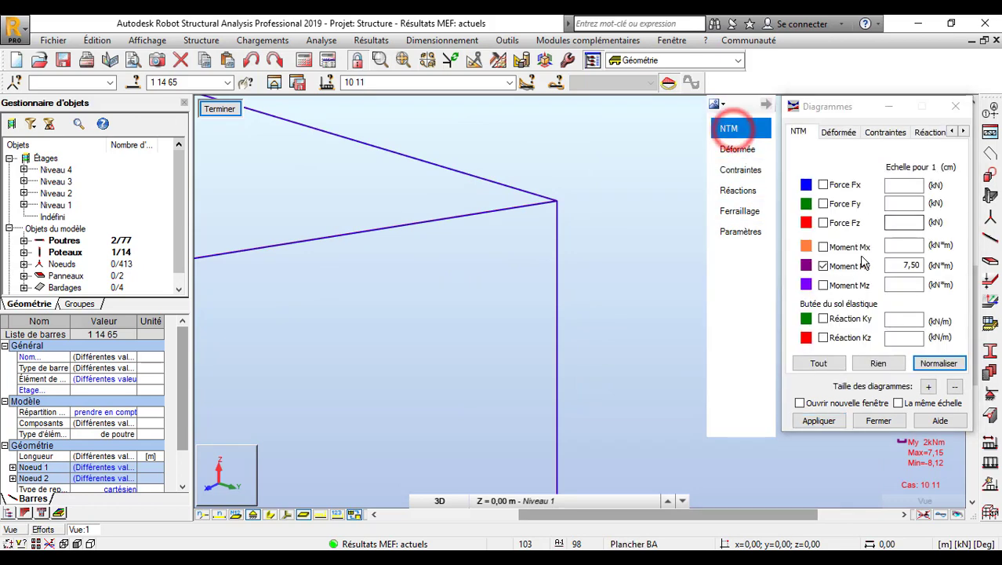
pyautogui.click(904, 267)
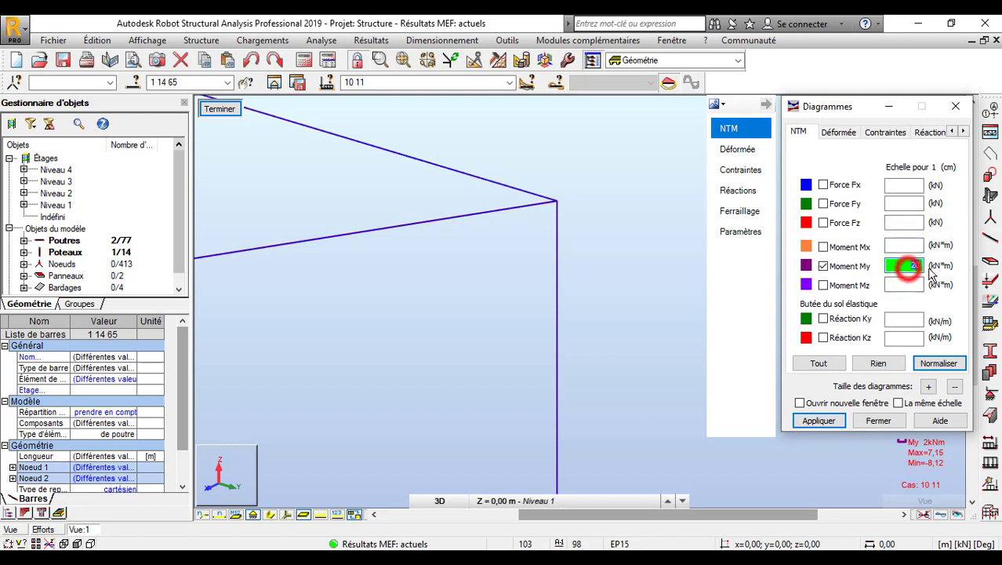
pyautogui.write('1')
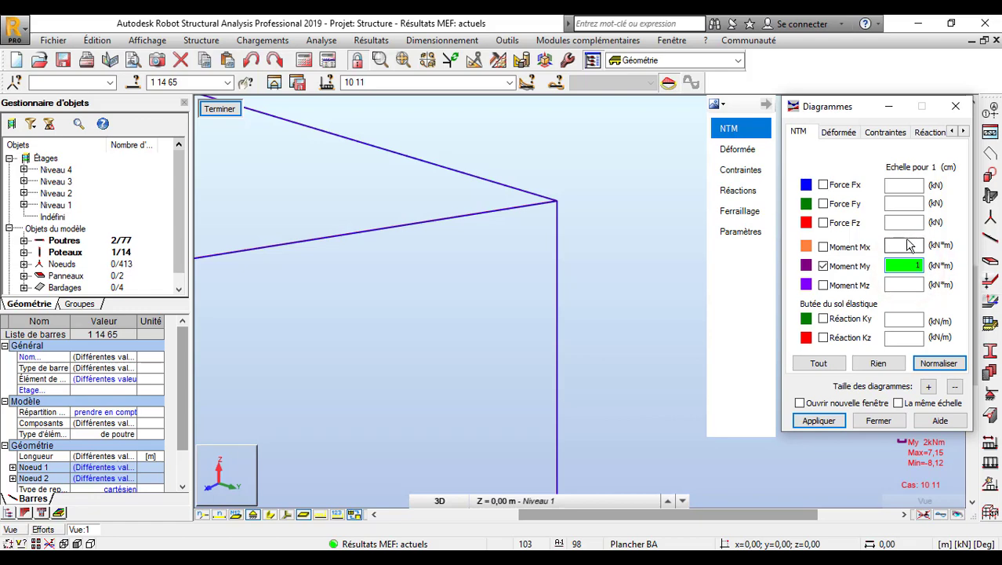
pyautogui.click(808, 422)
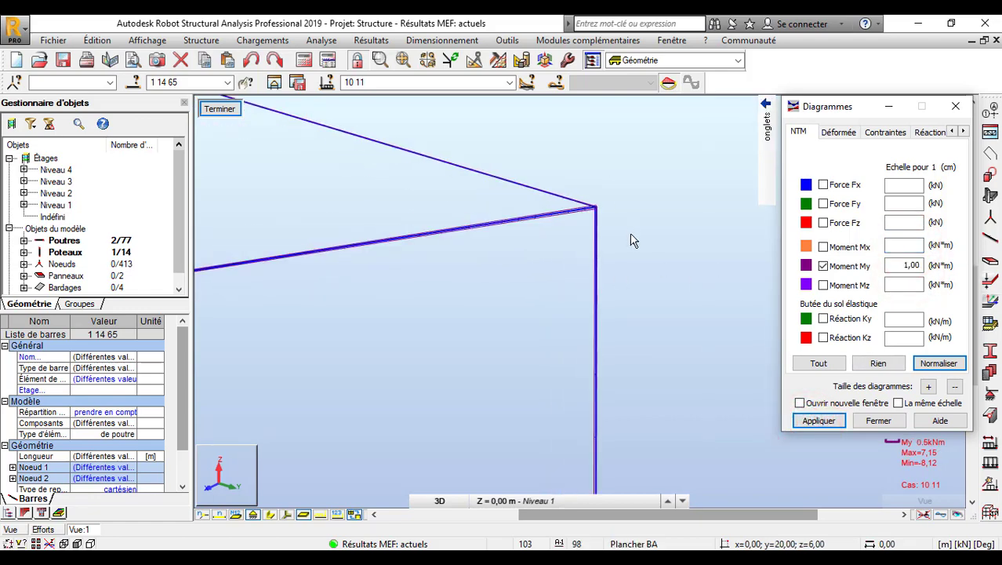
# - Try to switch the diagram value labels back to extrêmes locaux and check the three bars
pyautogui.moveTo(767, 157)
pyautogui.click(741, 232)
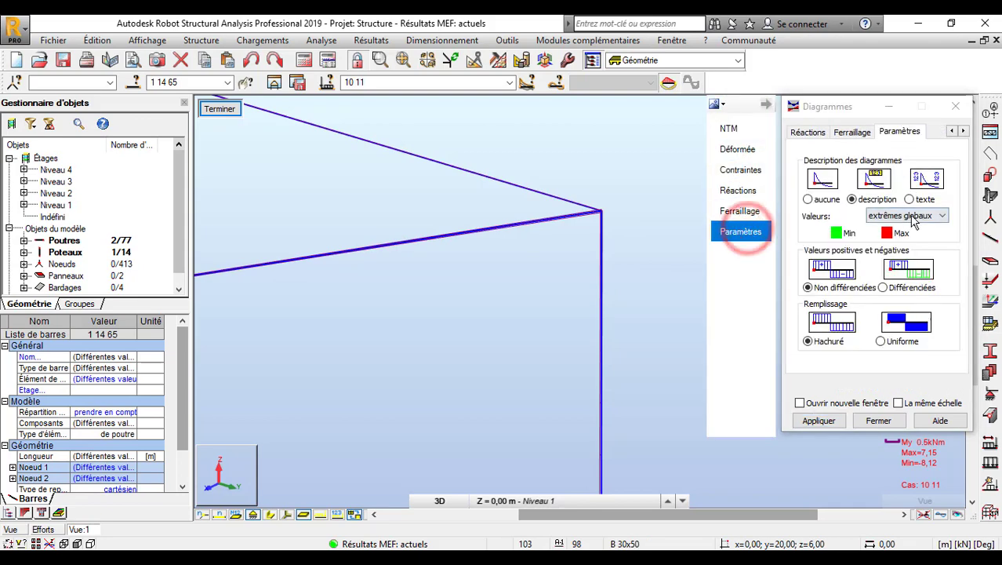
pyautogui.click(914, 216)
pyautogui.click(914, 234)
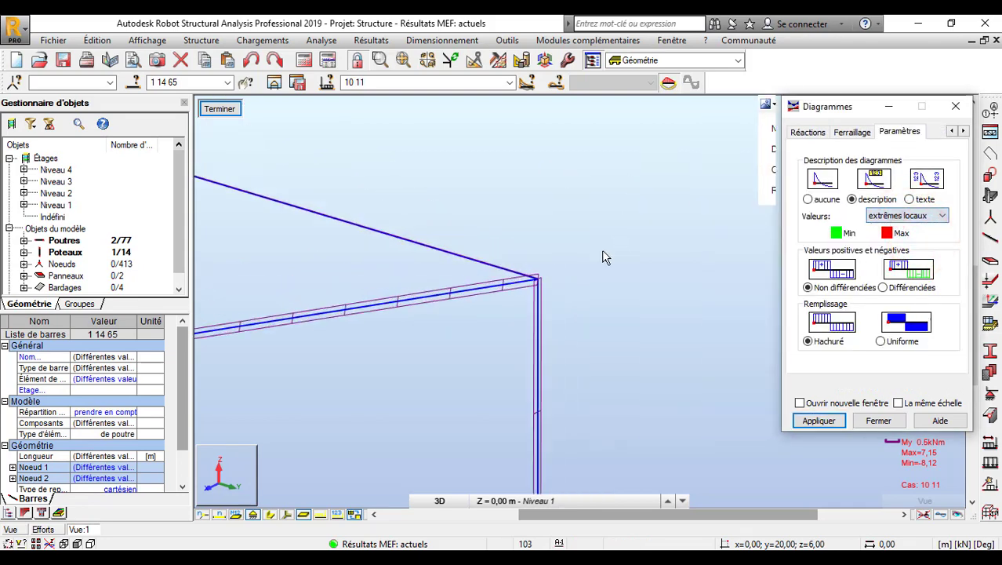
pyautogui.scroll(3, 601, 255)
pyautogui.scroll(-6, 617, 161)
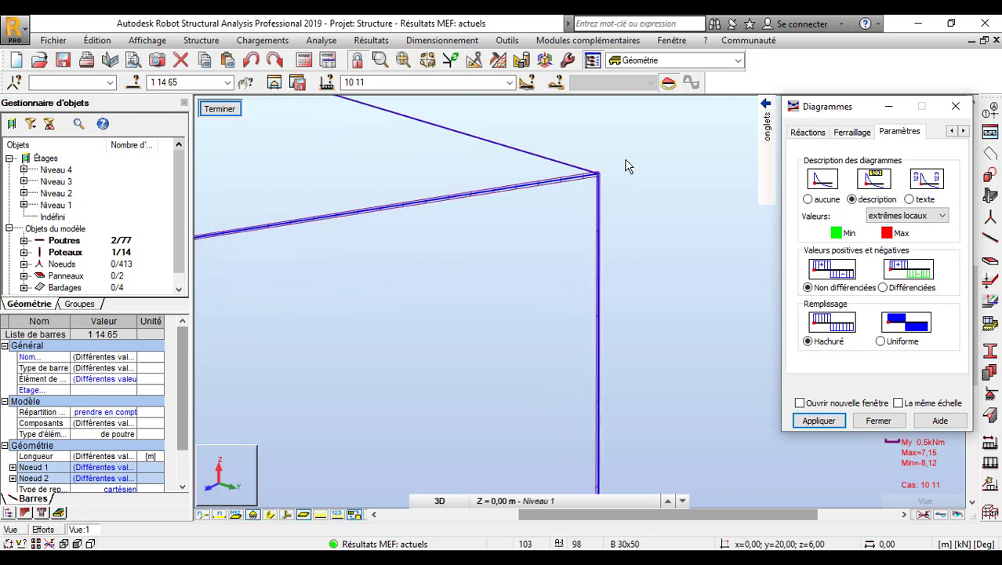
pyautogui.scroll(-5, 626, 166)
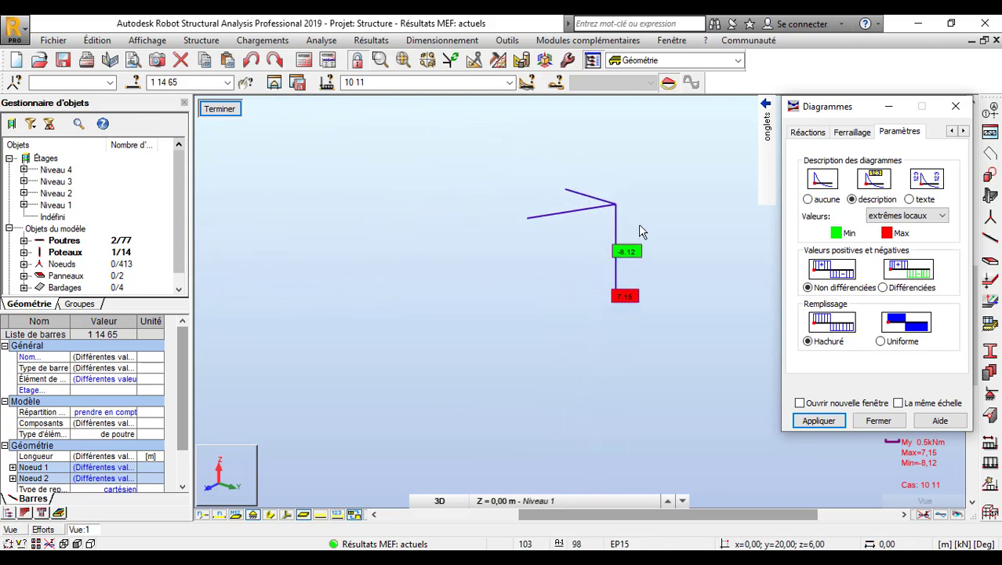
# - Rotate the model in 3D and examine the My diagram around the eave corner from several angles
pyautogui.rightClick(515, 172)
pyautogui.click(595, 232)
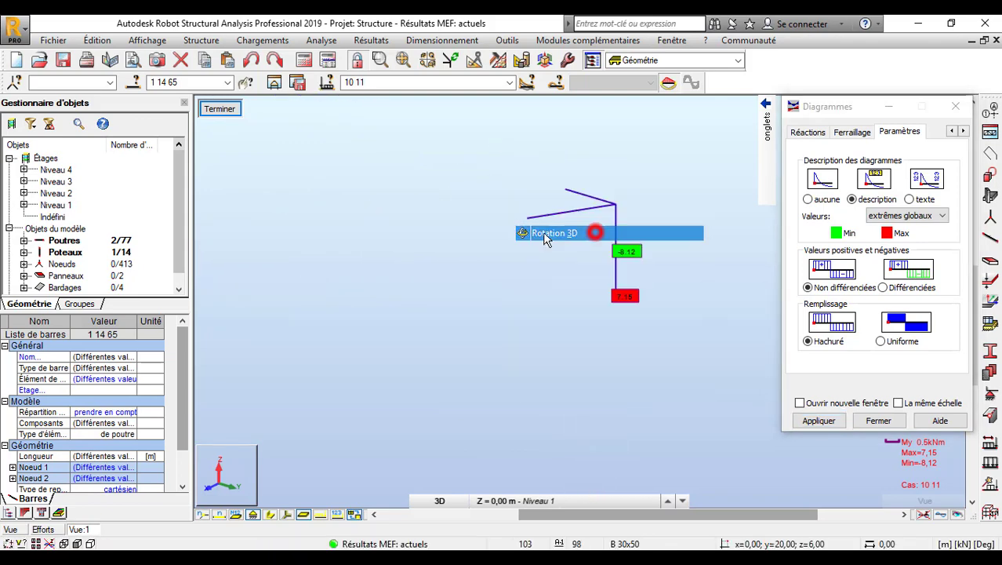
pyautogui.moveTo(544, 234); pyautogui.dragTo(618, 233)
pyautogui.scroll(7, 592, 220)
pyautogui.scroll(-4, 618, 232)
pyautogui.scroll(6, 537, 242)
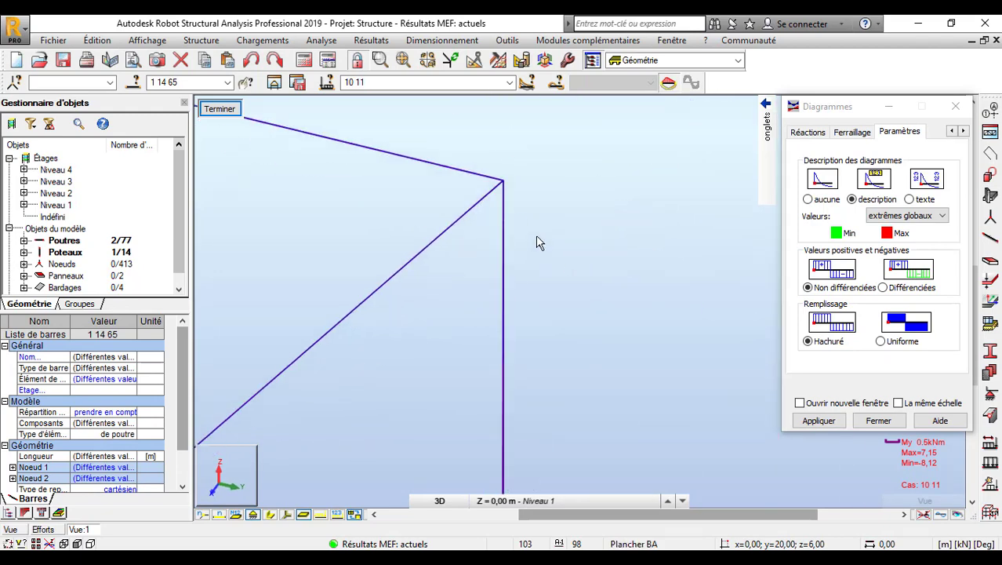
pyautogui.scroll(4, 524, 159)
pyautogui.scroll(-2, 528, 369)
pyautogui.scroll(6, 488, 152)
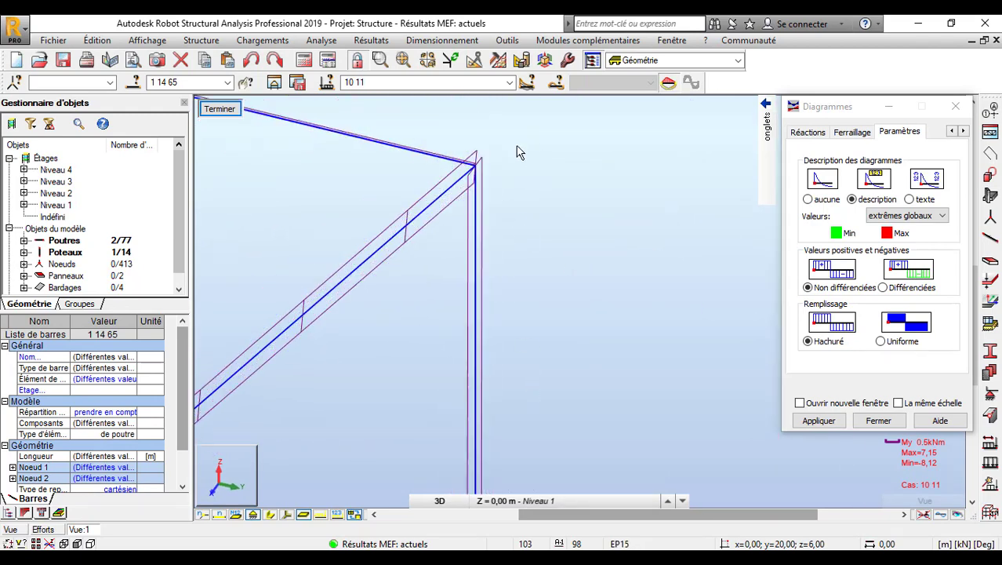
pyautogui.moveTo(516, 146); pyautogui.dragTo(537, 181)
pyautogui.scroll(-5, 544, 174)
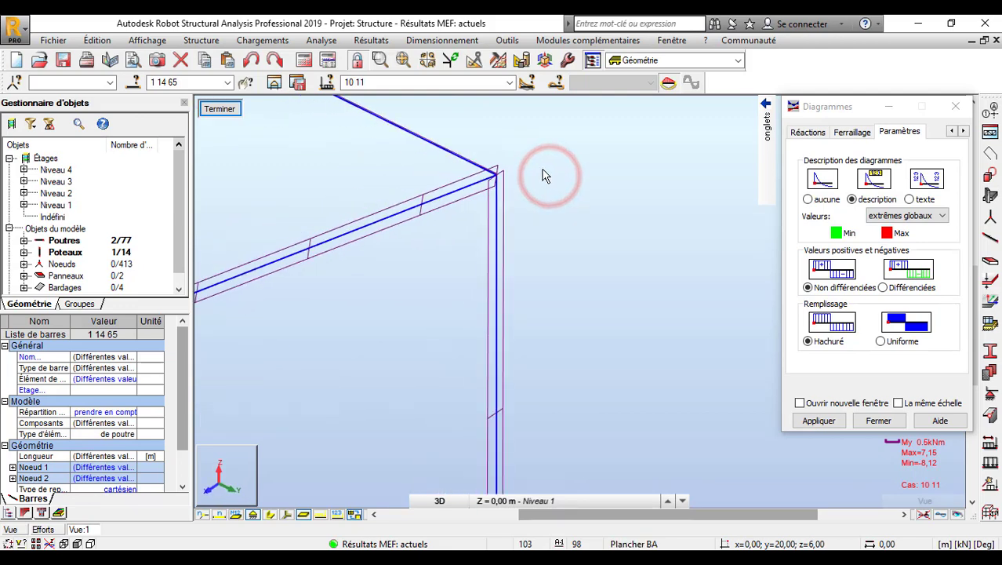
pyautogui.scroll(-5, 562, 173)
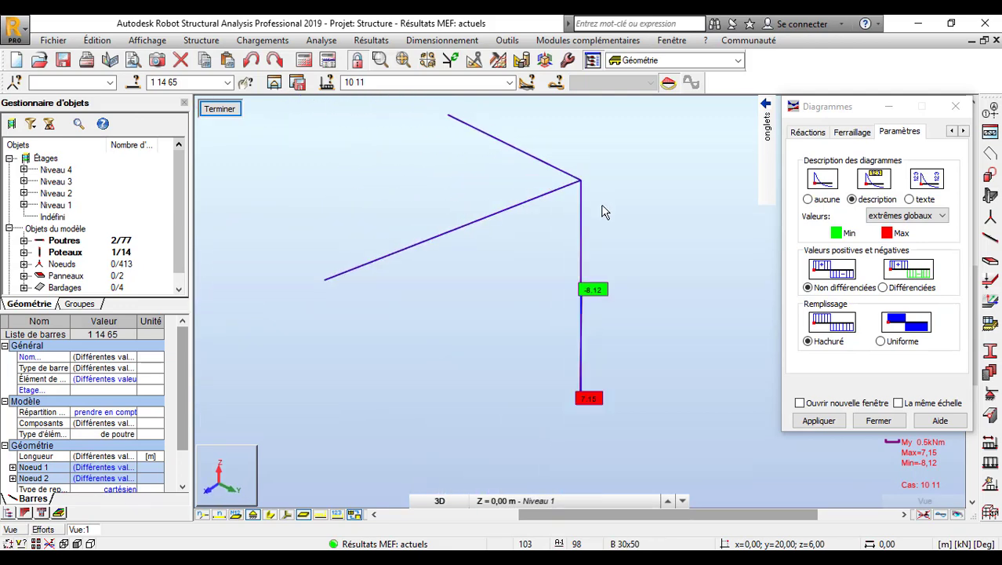
# - Set the diagram values to extrêmes locaux and apply the labels to all three bars
pyautogui.click(922, 218)
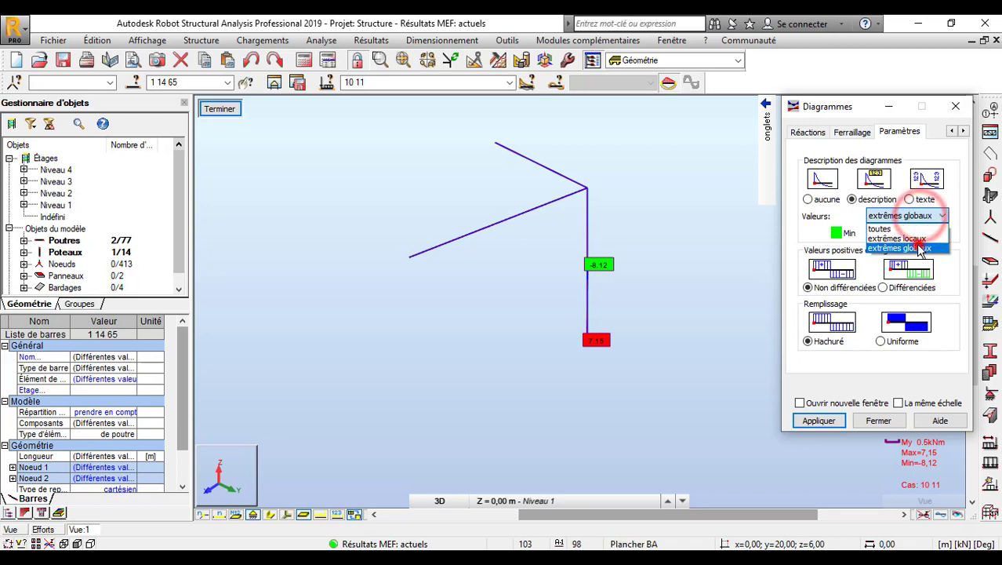
pyautogui.click(902, 237)
pyautogui.click(890, 212)
pyautogui.click(897, 227)
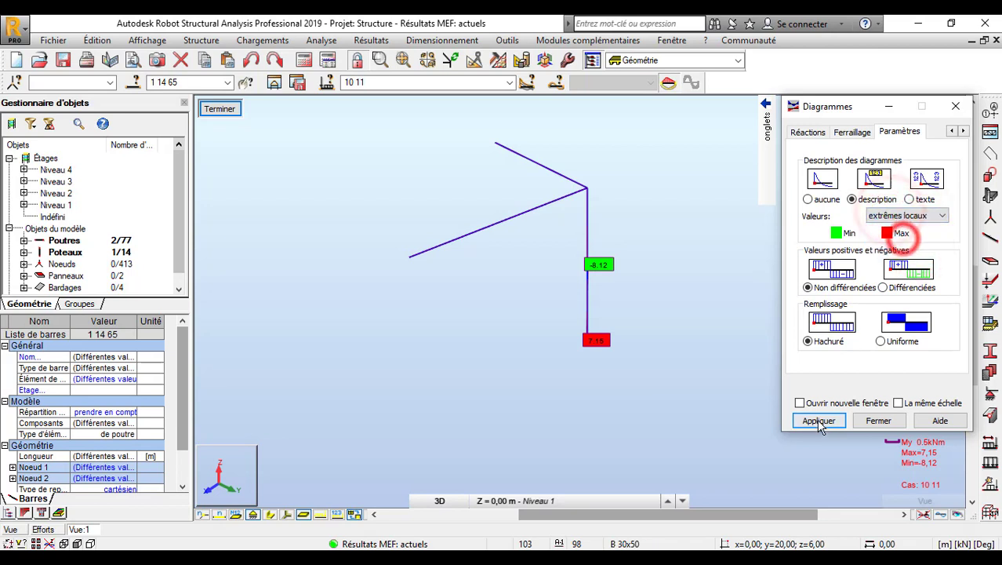
pyautogui.click(819, 420)
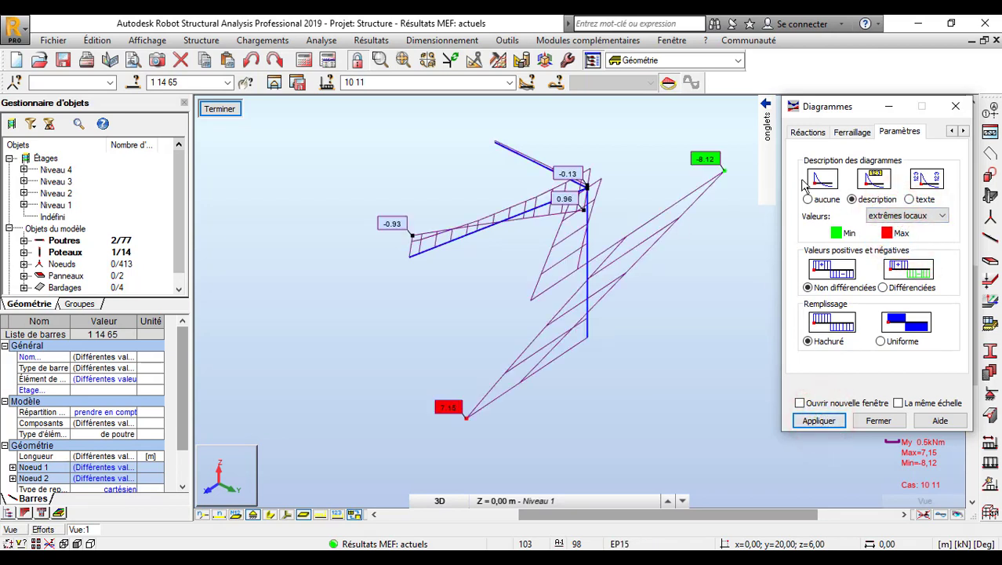
# - Set the Moment My diagram scale to 7 kN*m per cm and apply it
pyautogui.moveTo(763, 181)
pyautogui.click(729, 128)
pyautogui.click(898, 267)
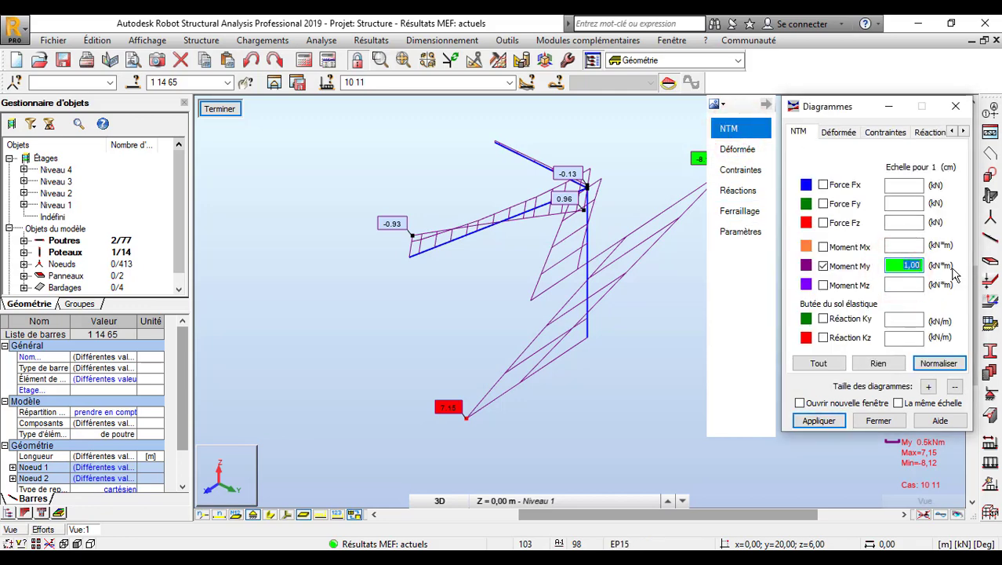
pyautogui.click(816, 421)
# - Rotate to the side of the frame and examine the My values of the beam and column at the eave corner node
pyautogui.click(616, 186)
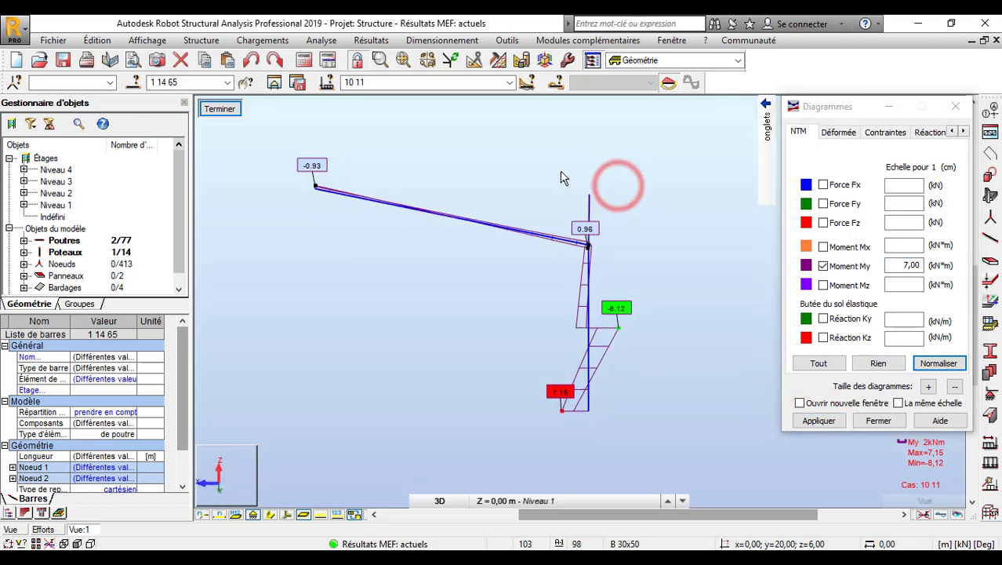
pyautogui.keyDown('shift'); pyautogui.moveTo(562, 172); pyautogui.dragTo(502, 155, button='middle'); pyautogui.keyUp('shift')
pyautogui.scroll(4, 513, 245)
pyautogui.keyDown('shift'); pyautogui.moveTo(502, 297); pyautogui.dragTo(564, 307, button='middle'); pyautogui.keyUp('shift')
pyautogui.scroll(3, 531, 294)
pyautogui.scroll(-5, 461, 280)
pyautogui.scroll(2, 586, 273)
pyautogui.scroll(2, 499, 227)
pyautogui.scroll(-1, 554, 284)
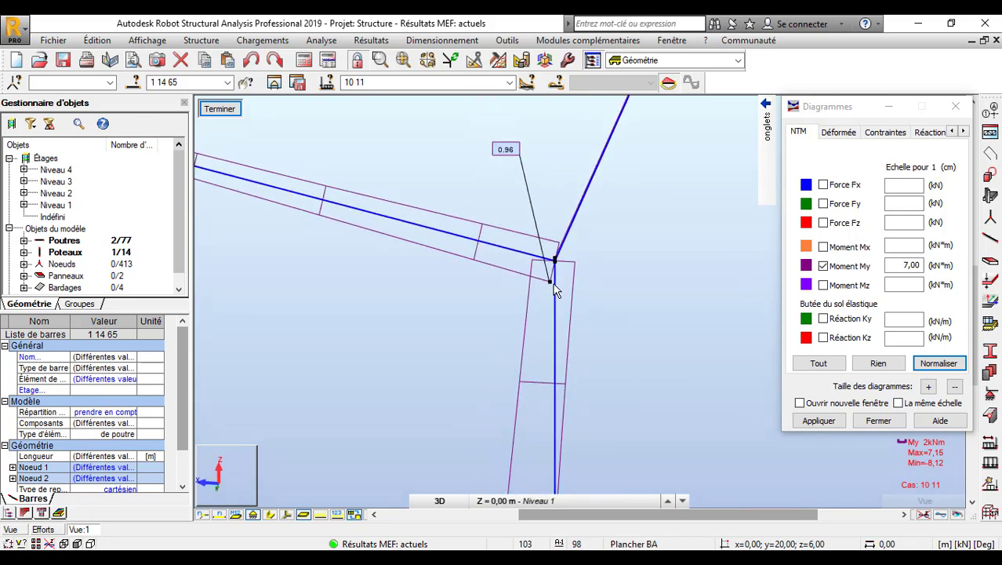
# - Switch to Revit and try to set the haunch connection's moment M to 0,96
pyautogui.scroll(-2, 555, 291)
pyautogui.scroll(3, 541, 225)
pyautogui.scroll(-2, 538, 218)
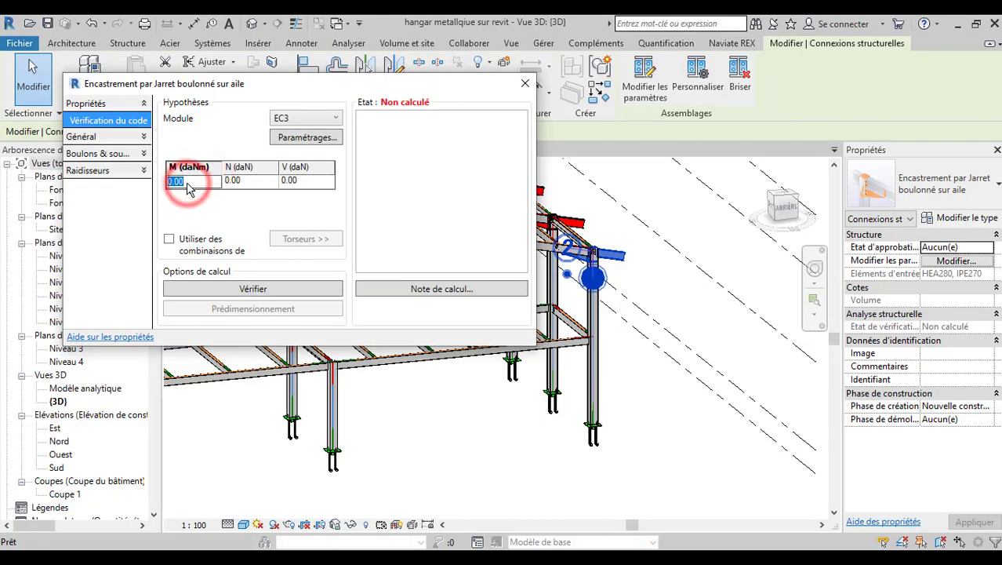
pyautogui.write('0,96')
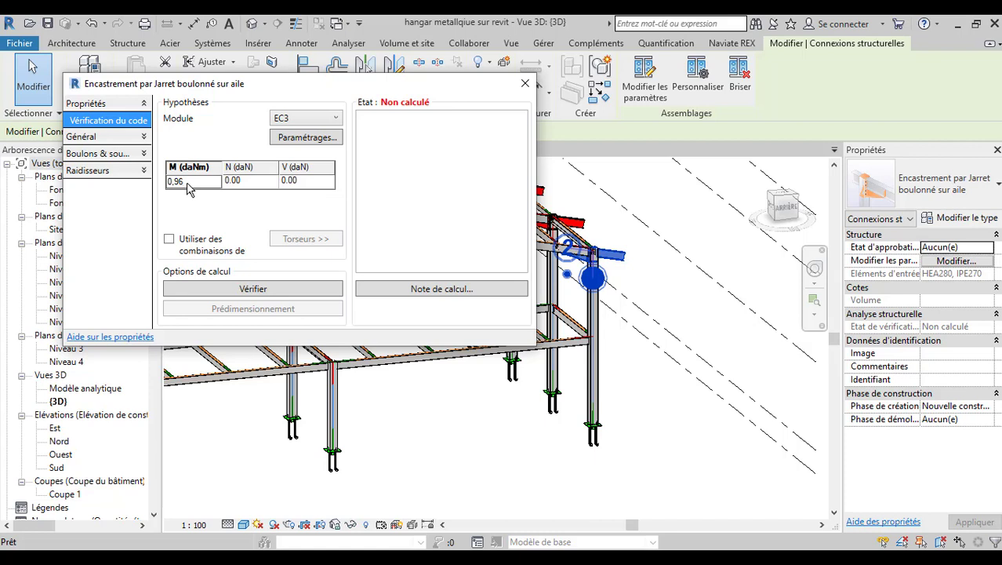
pyautogui.click(601, 557)
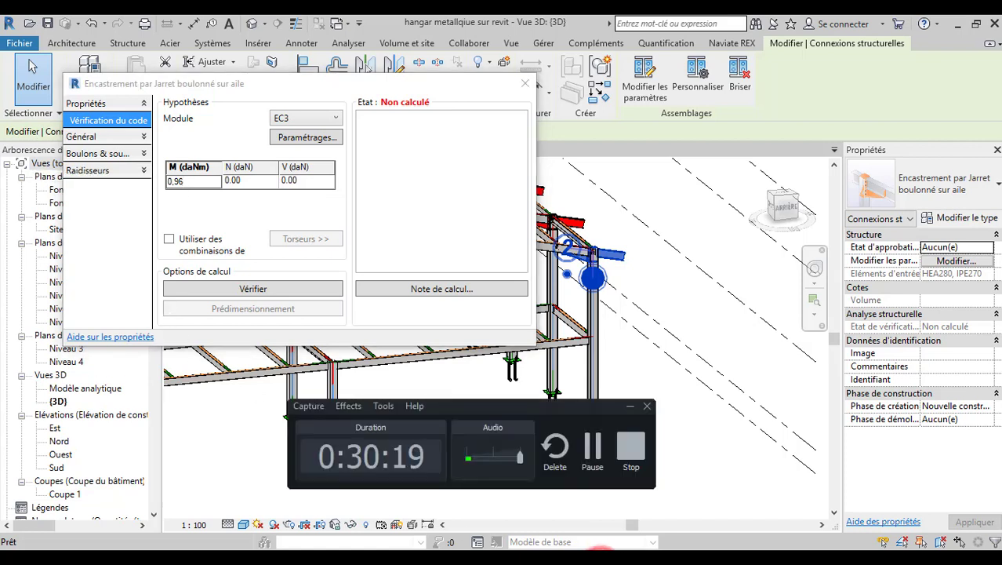
pyautogui.click(601, 553)
pyautogui.click(604, 553)
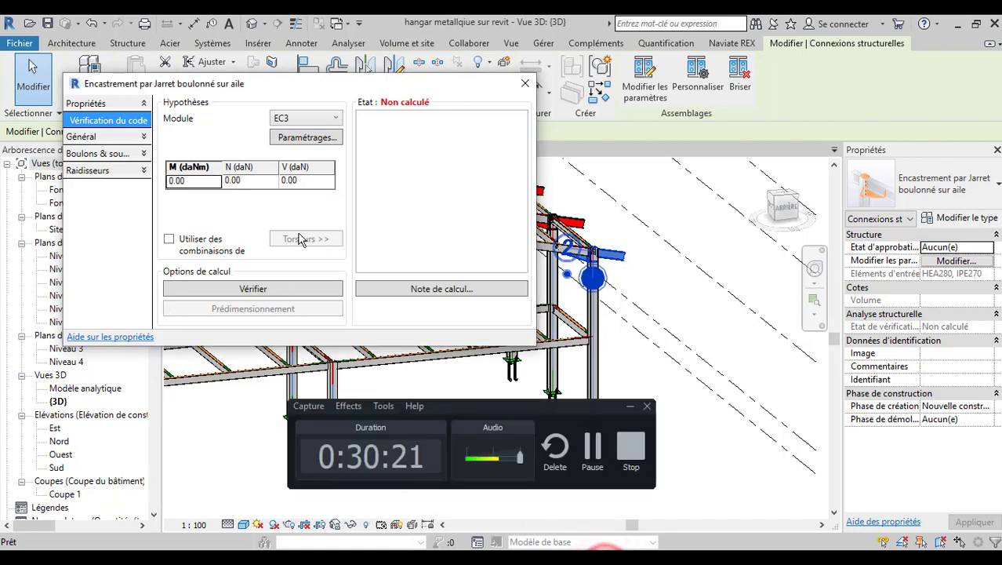
pyautogui.click(601, 553)
pyautogui.click(604, 552)
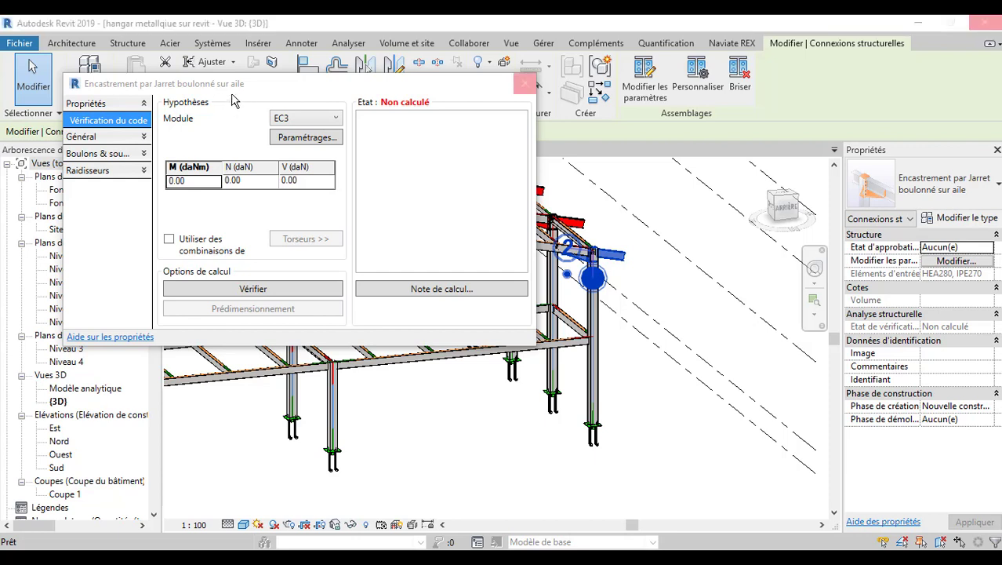
pyautogui.click(223, 84)
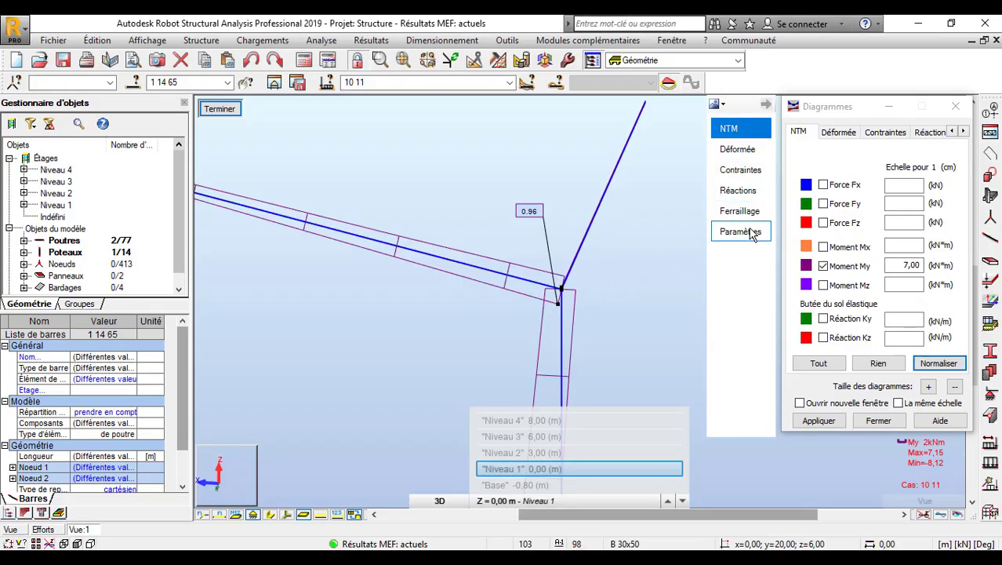
# - Switch to Robot, replace the Moment My diagram with Force Fx, and select load case 3 : ELU
pyautogui.click(836, 272)
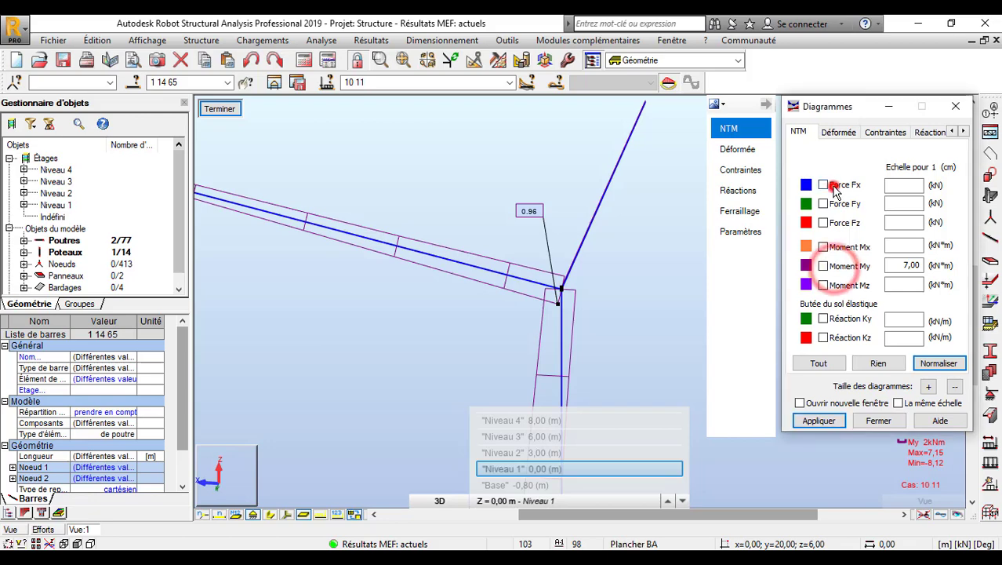
pyautogui.click(827, 185)
pyautogui.click(838, 428)
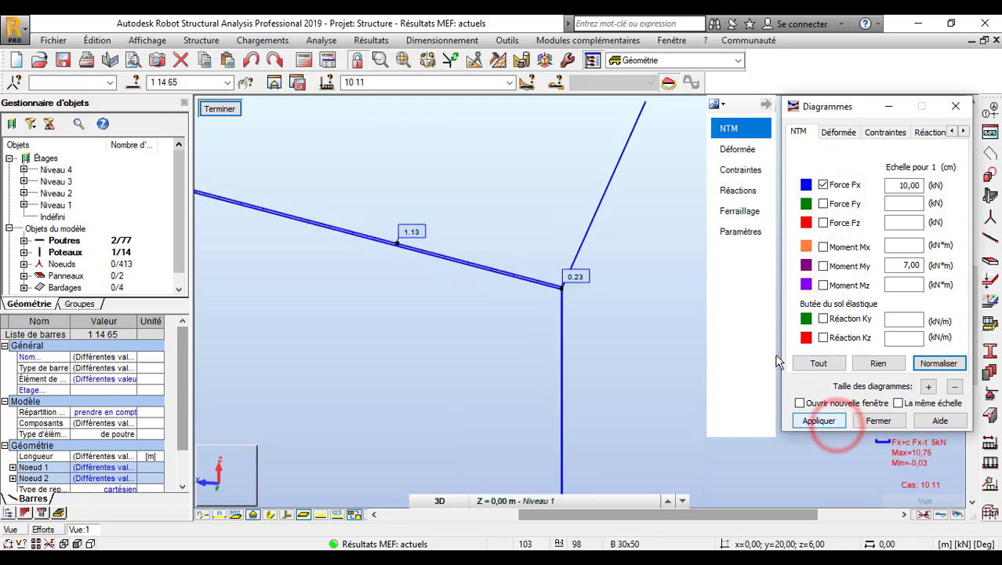
pyautogui.click(509, 82)
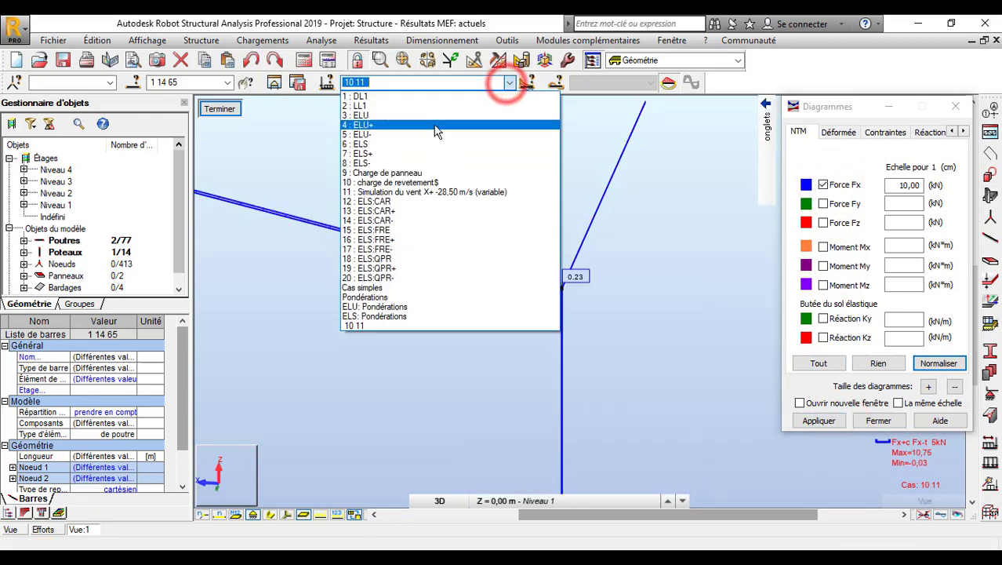
pyautogui.click(432, 116)
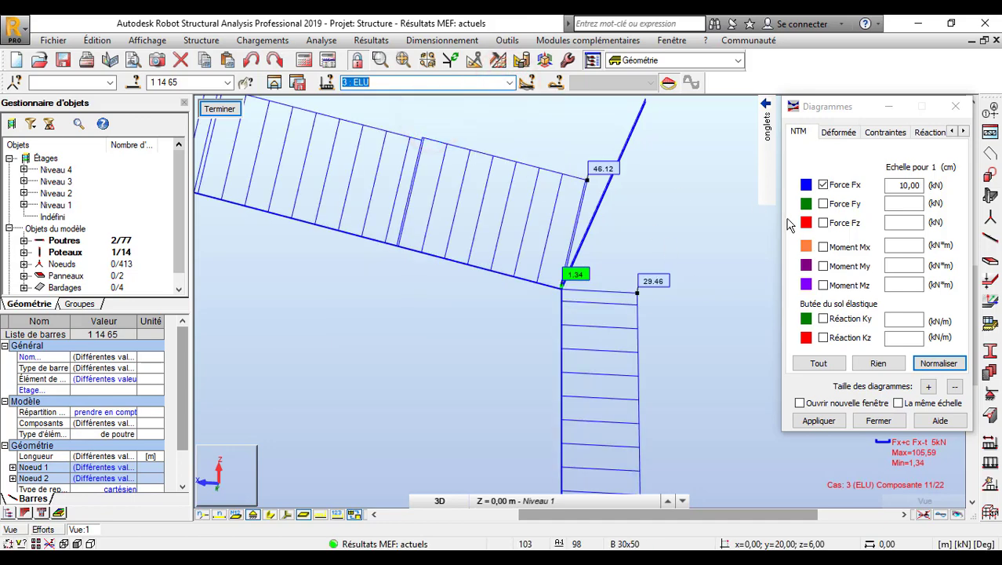
# - Display the Moment My diagram instead of Force Fx and examine the moments where the beam meets the column
pyautogui.click(824, 186)
pyautogui.click(823, 266)
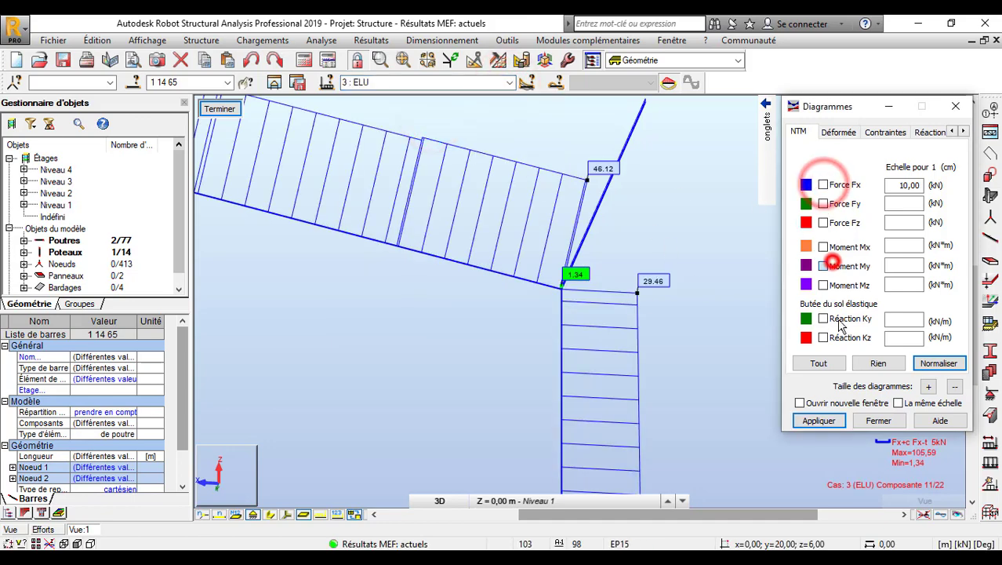
pyautogui.click(821, 421)
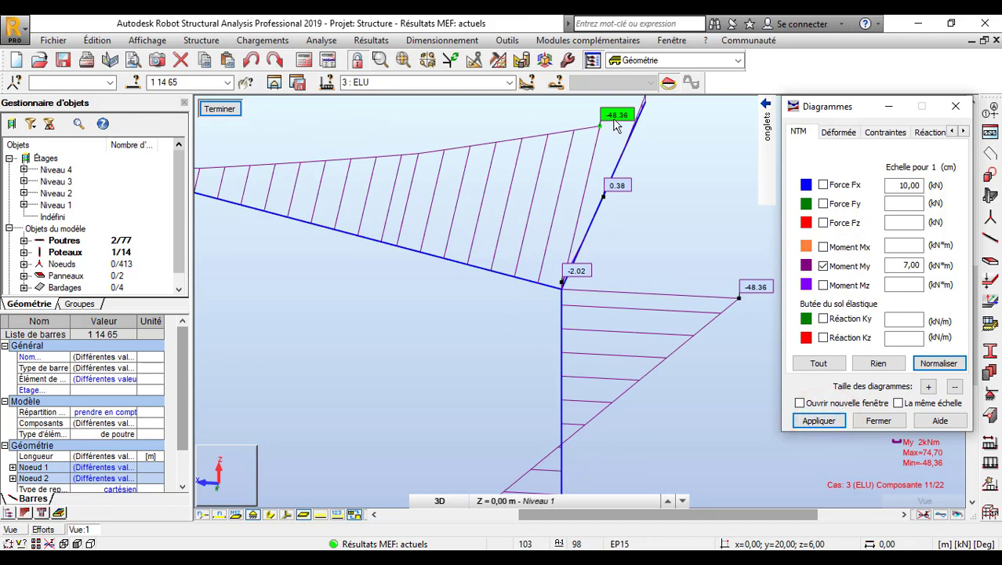
pyautogui.scroll(-2, 578, 188)
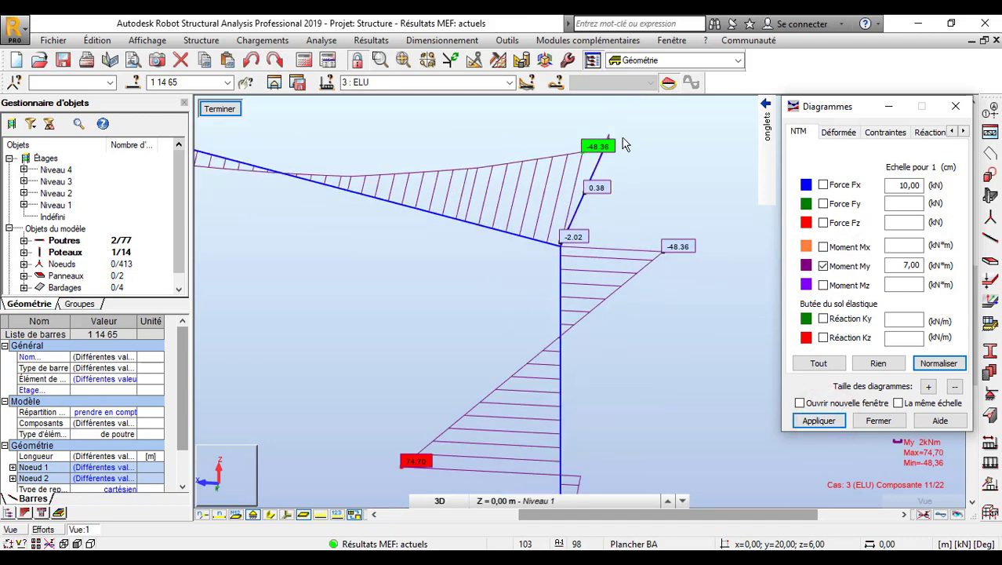
pyautogui.scroll(-1, 573, 210)
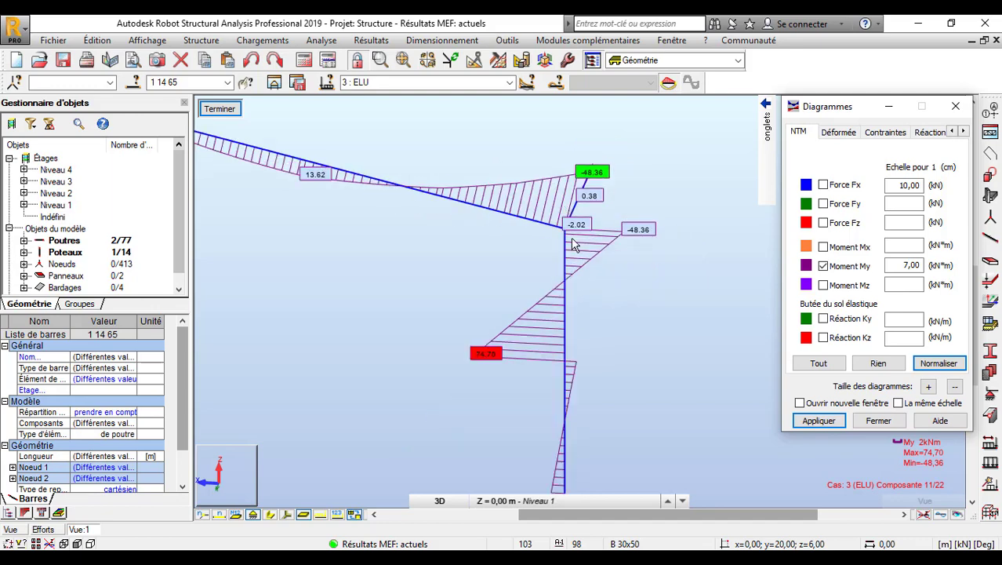
pyautogui.scroll(-2, 573, 210)
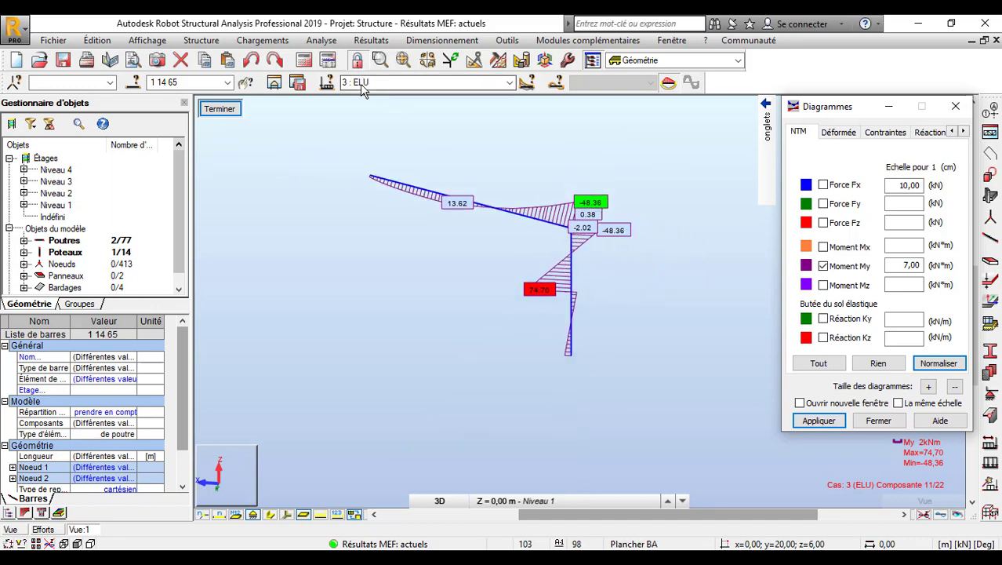
pyautogui.scroll(5, 592, 202)
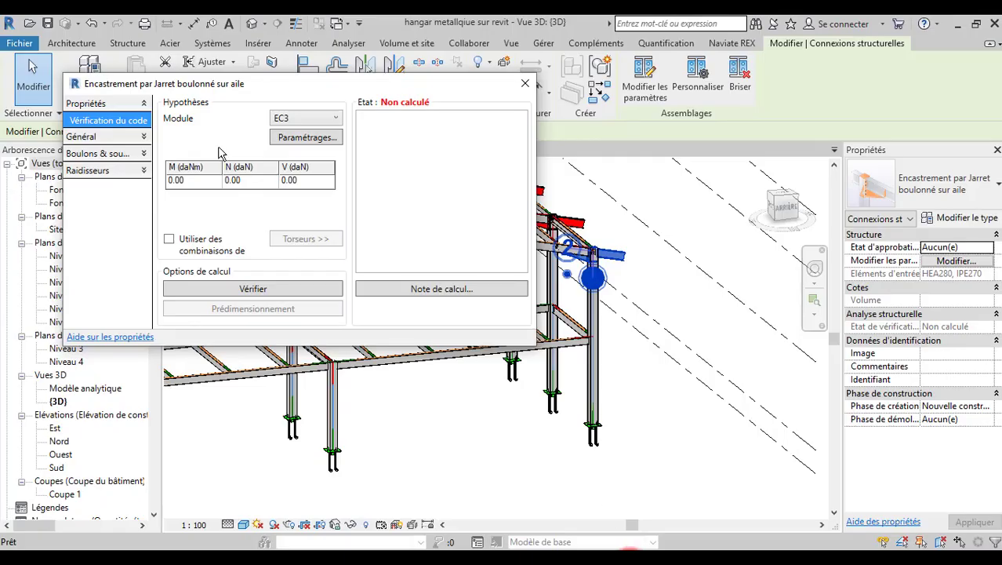
pyautogui.click(187, 185)
pyautogui.click(187, 184)
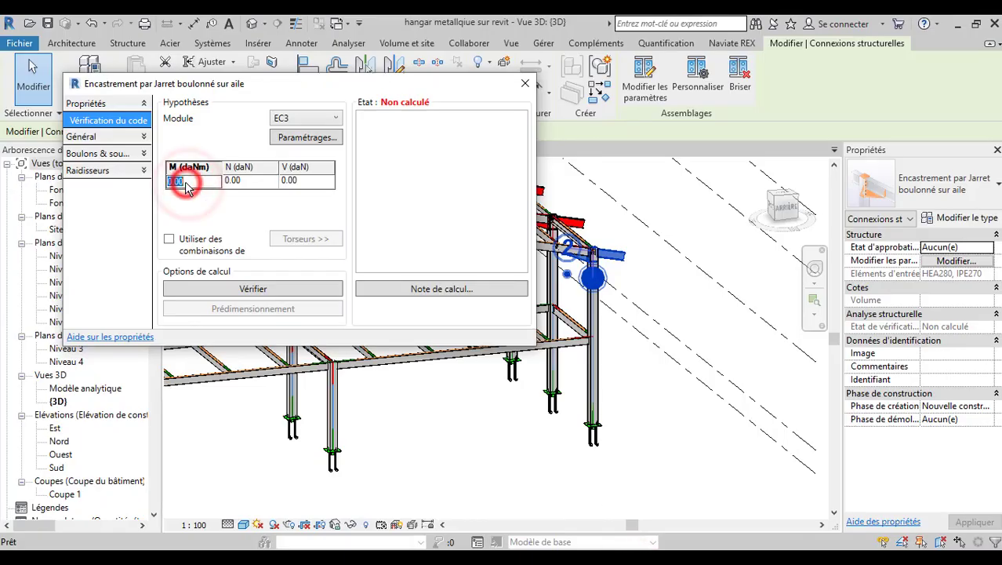
pyautogui.click(247, 182)
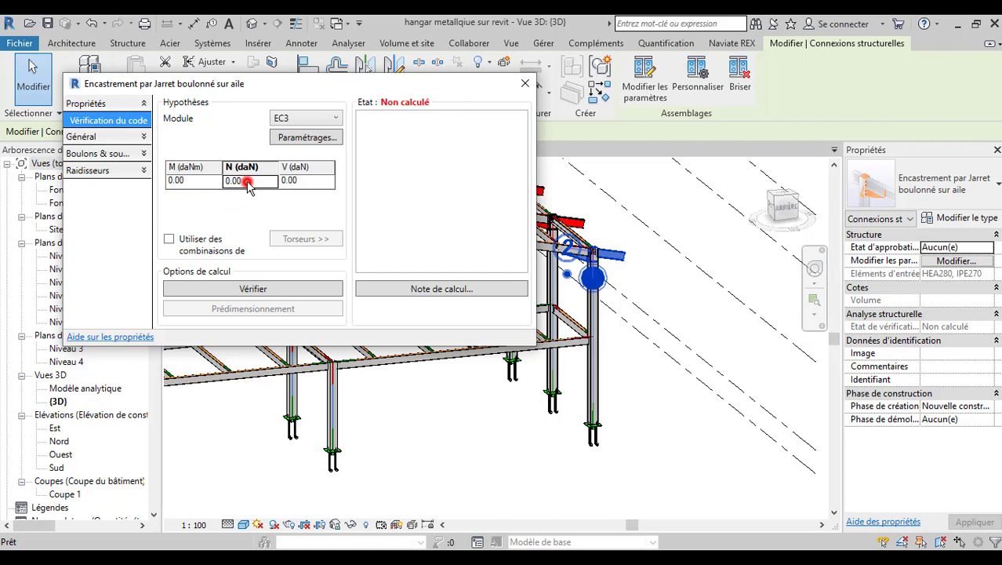
pyautogui.click(202, 185)
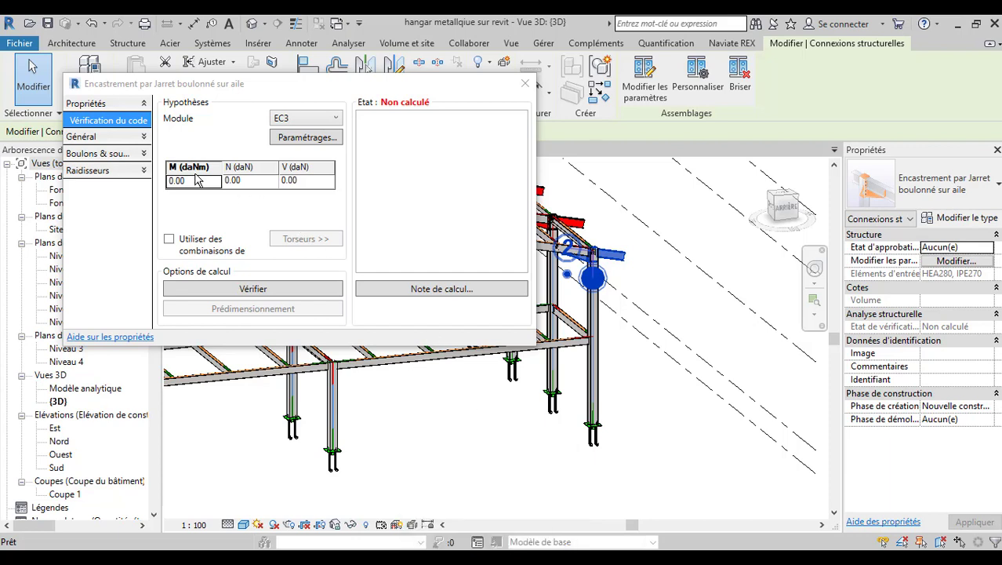
pyautogui.hotkey('alt', 'Tab')
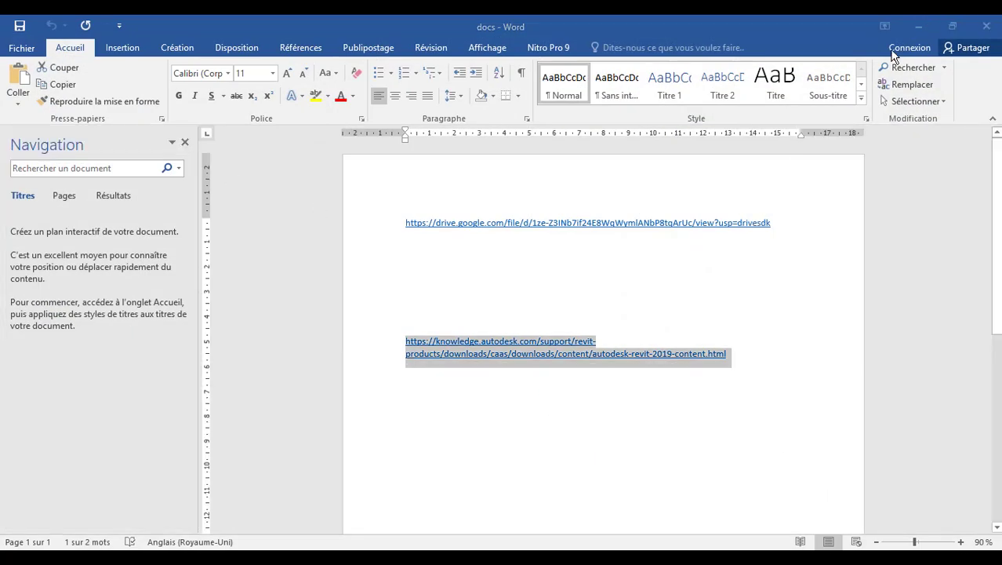
pyautogui.click(919, 27)
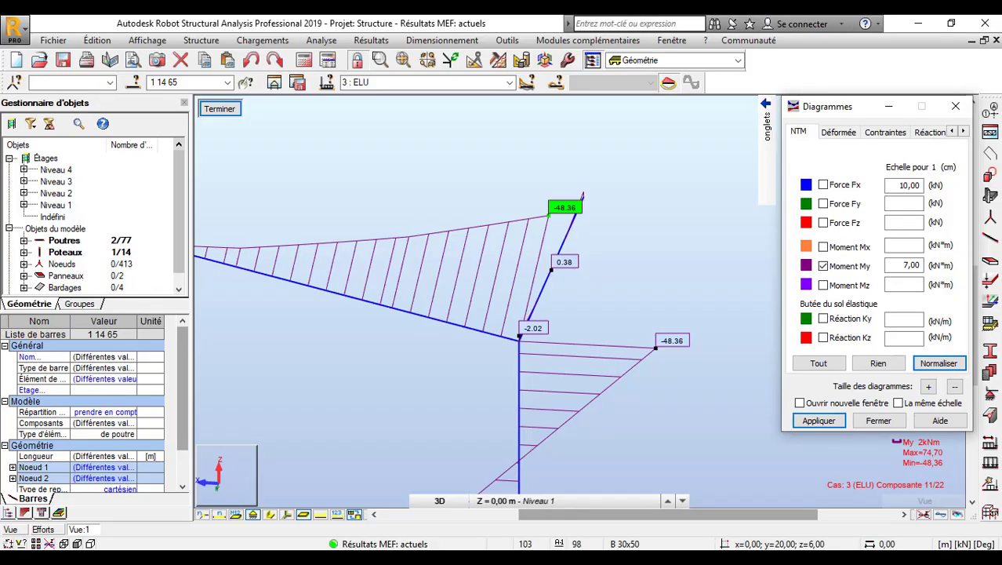
# - In Robot, display the Force Fx diagram instead of Moment My to read the axial forces at the eave corner
pyautogui.click(824, 265)
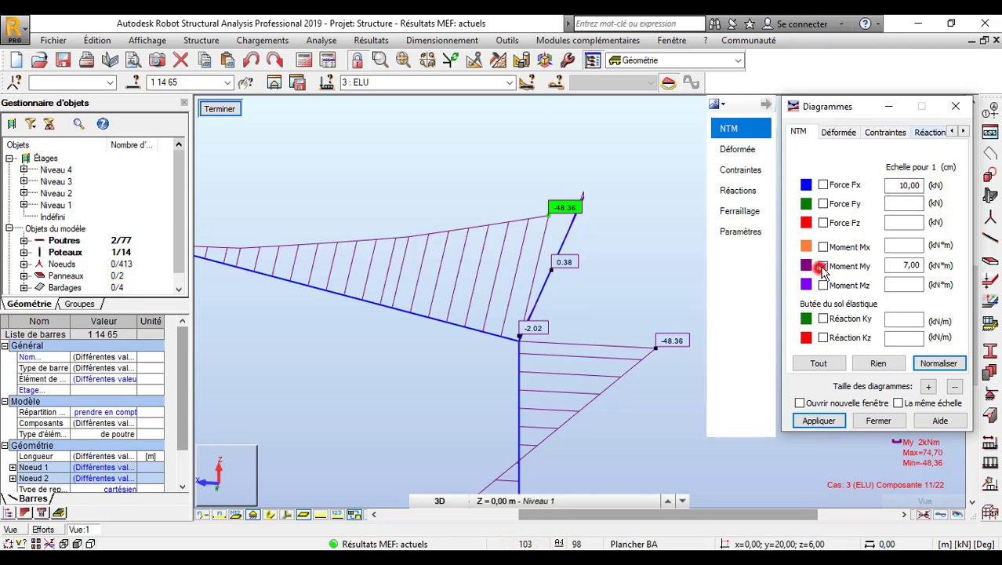
pyautogui.click(823, 185)
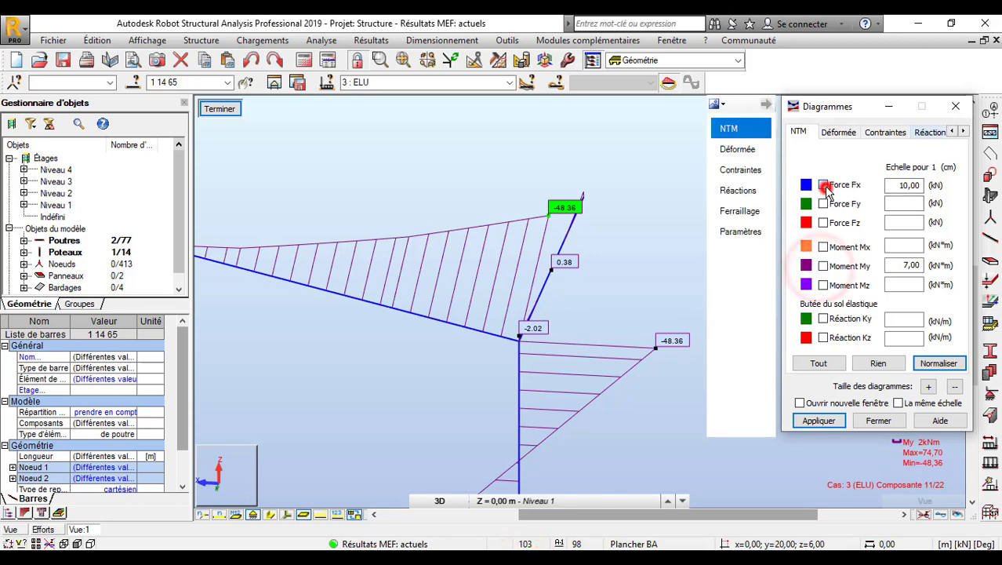
pyautogui.click(817, 421)
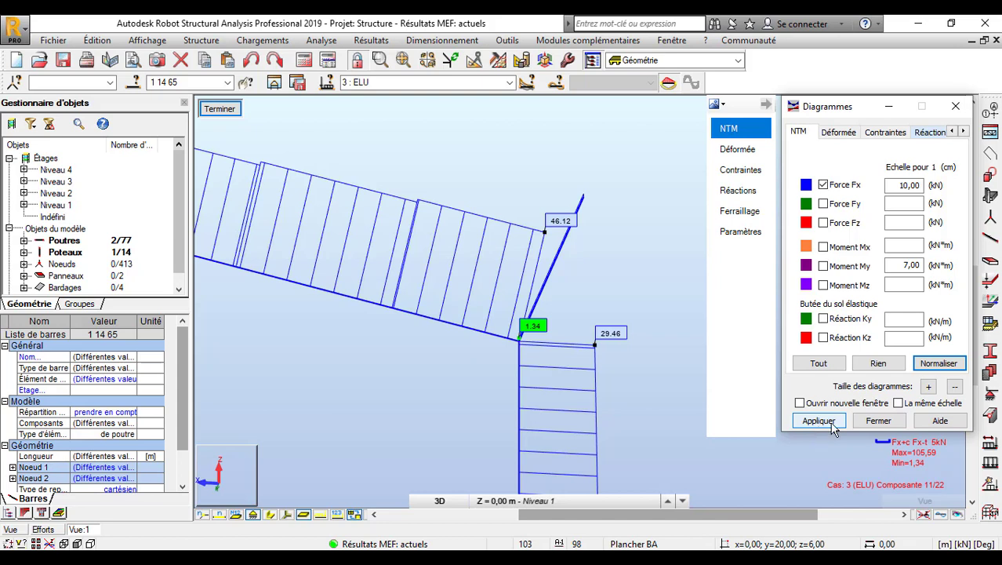
# - Display the Force Fz diagram instead of Force Fx to read the shear forces at the eave corner
pyautogui.click(823, 184)
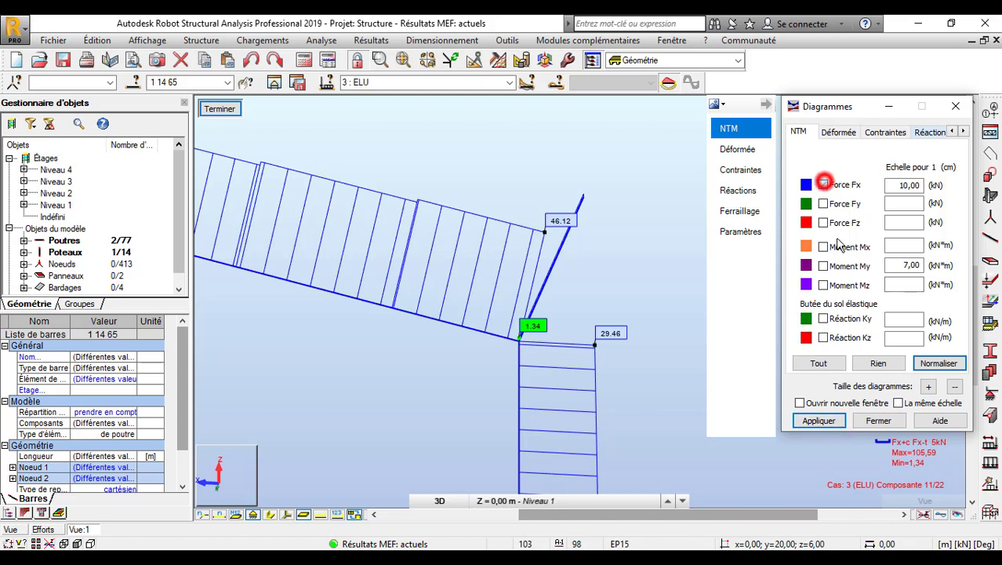
pyautogui.click(823, 222)
pyautogui.click(818, 420)
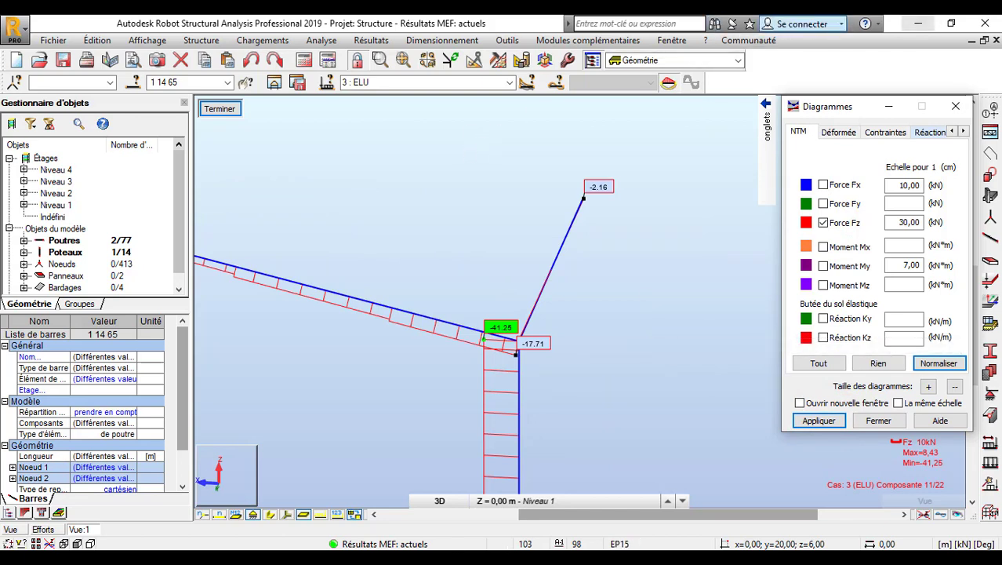
# - Switch to Revit and set the haunch connection's forces to M 48.36 daNm, N 46 daN and V 41.25 daN
pyautogui.click(917, 23)
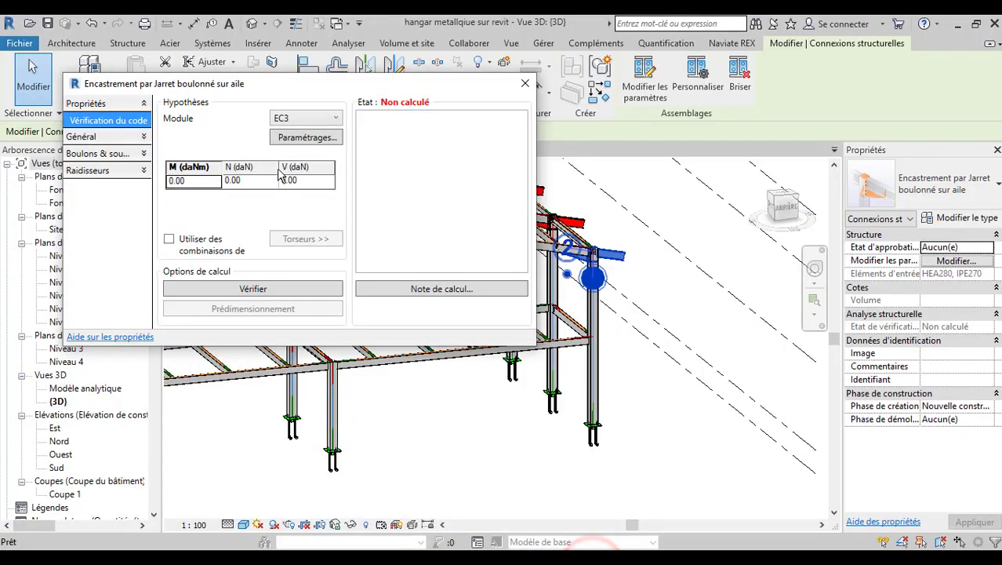
pyautogui.doubleClick(192, 189)
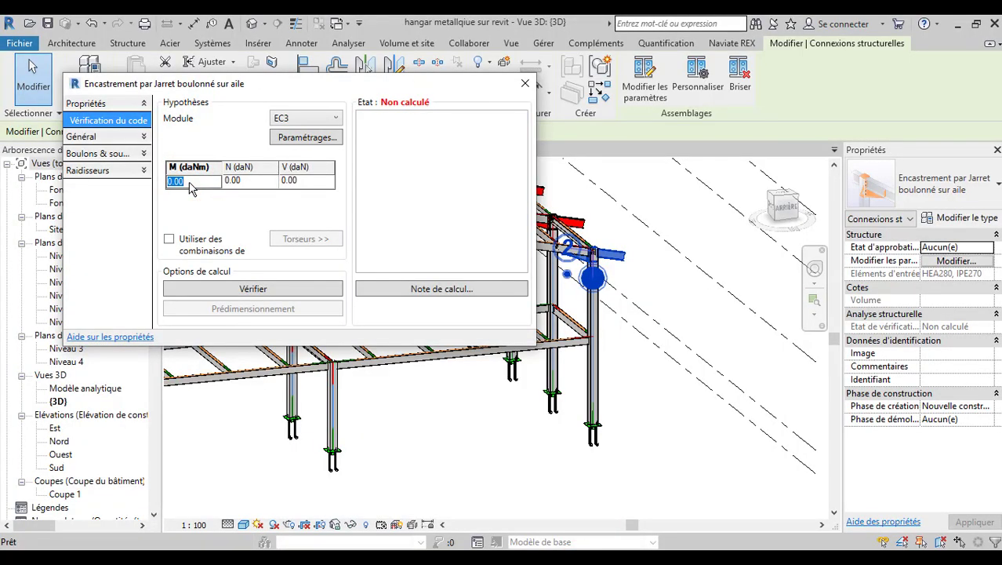
pyautogui.write('48.36')
pyautogui.click(248, 186)
pyautogui.click(243, 185)
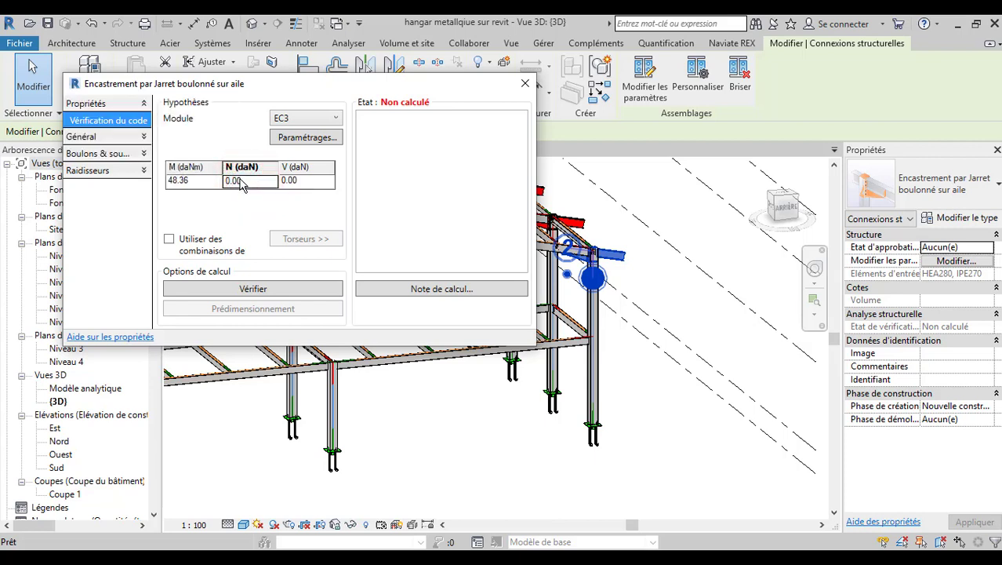
pyautogui.write('46')
pyautogui.click(312, 184)
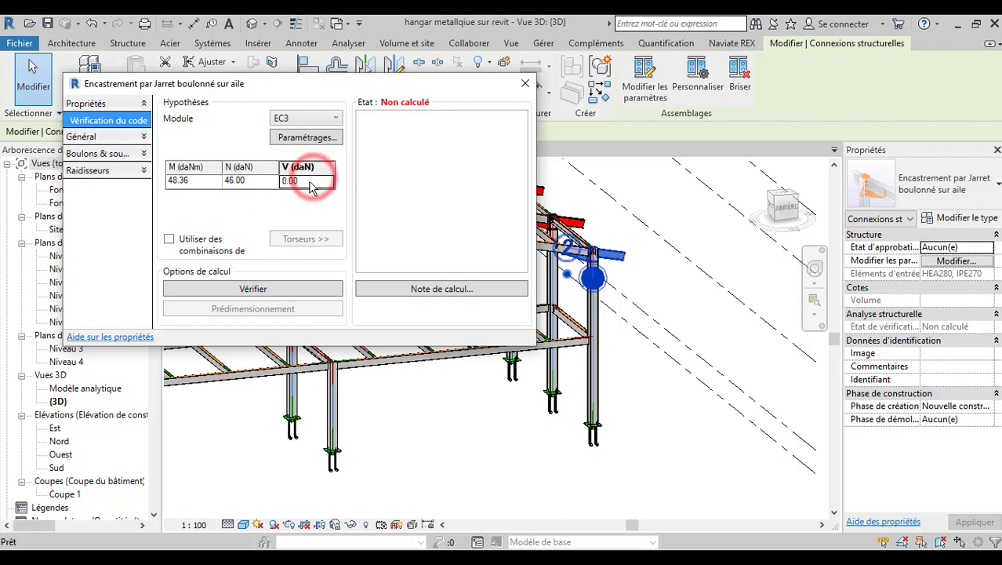
pyautogui.click(312, 185)
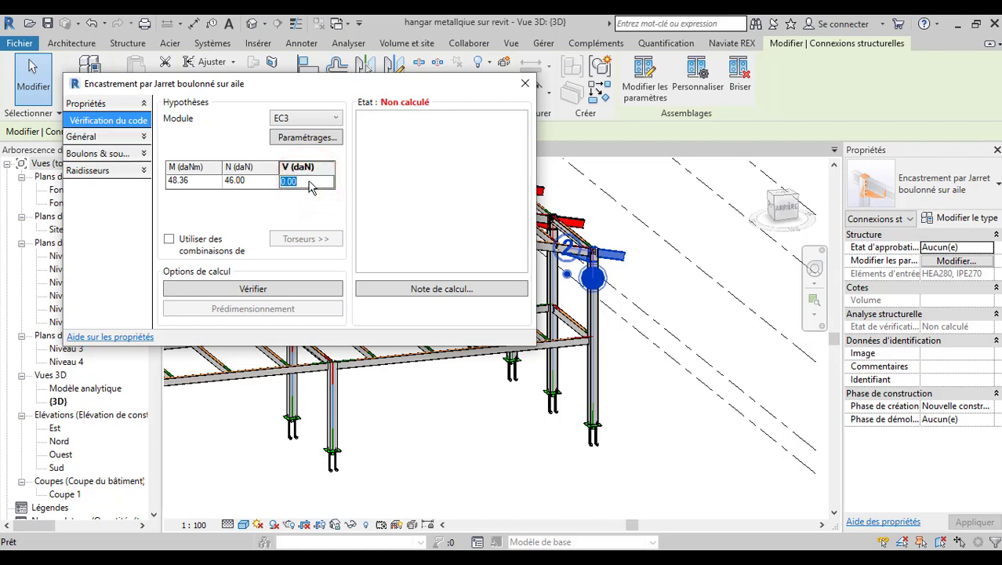
pyautogui.write('41.25')
# - Run the EC3 verification of the haunch connection and open its calculation note
pyautogui.click(282, 292)
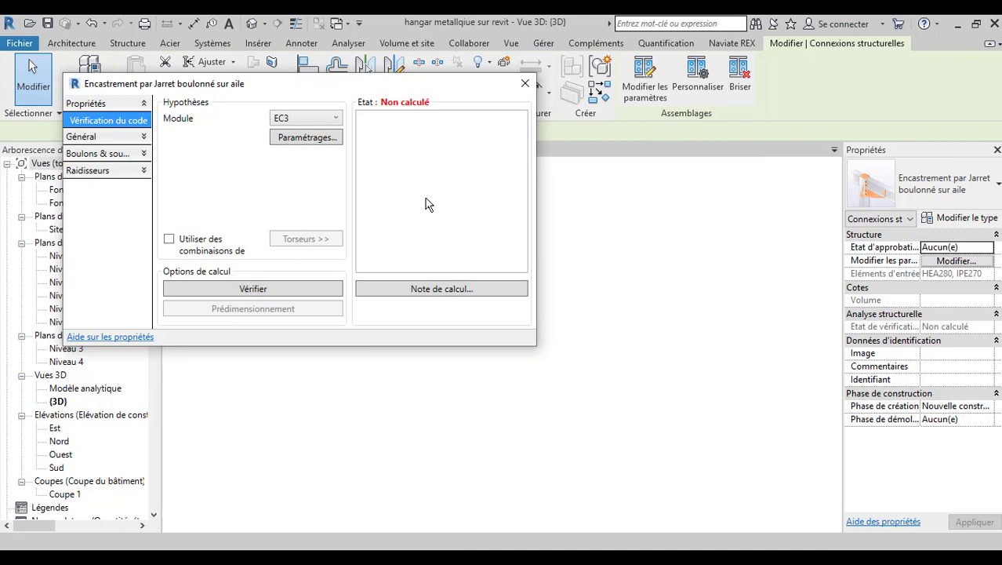
pyautogui.click(562, 559)
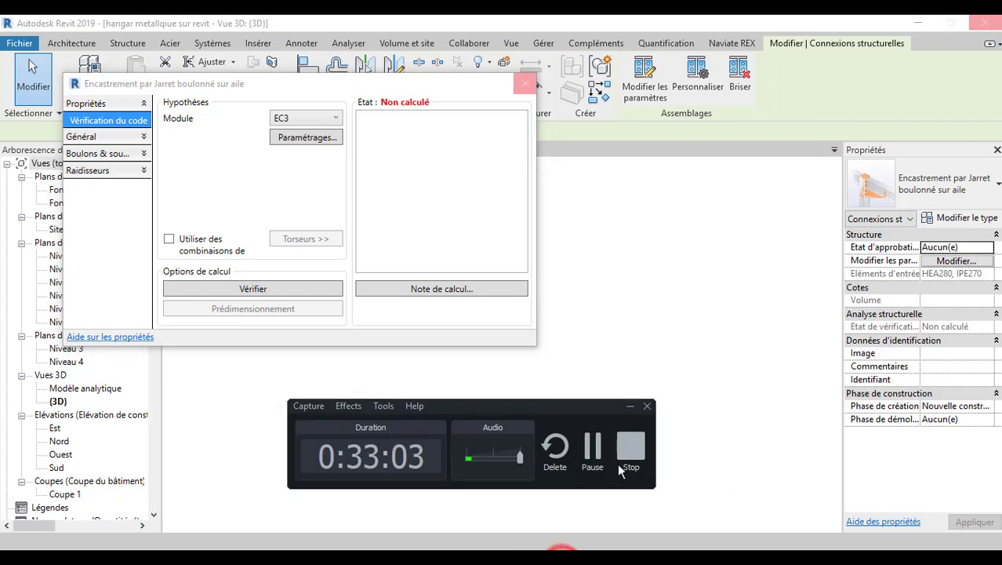
pyautogui.click(594, 451)
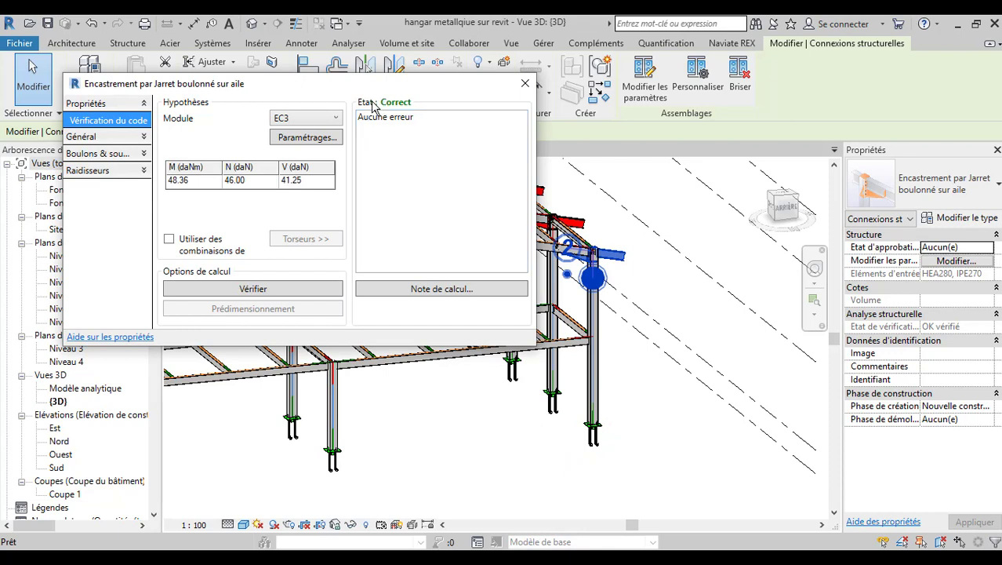
pyautogui.click(409, 287)
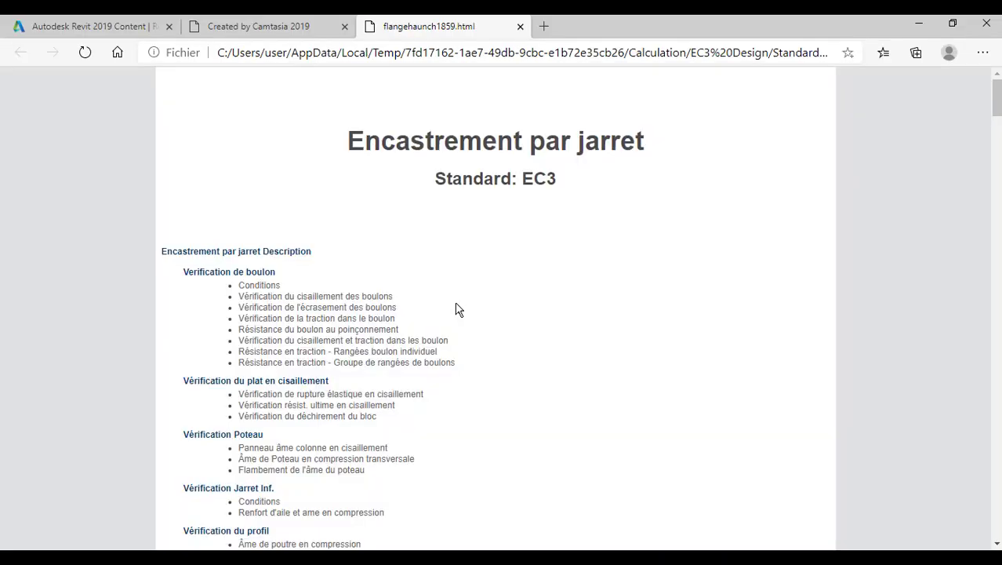
# - Look through the contents list of the haunch connection's EC3 calculation note, from the bolt checks to the conclusion
pyautogui.scroll(-10, 454, 317)
pyautogui.scroll(5, 452, 318)
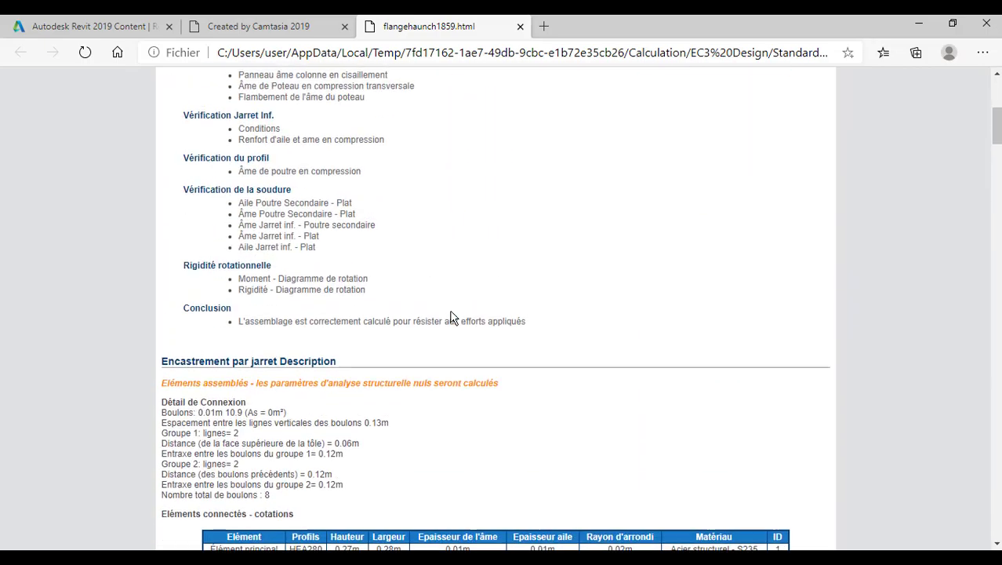
pyautogui.scroll(1, 451, 318)
pyautogui.scroll(5, 451, 317)
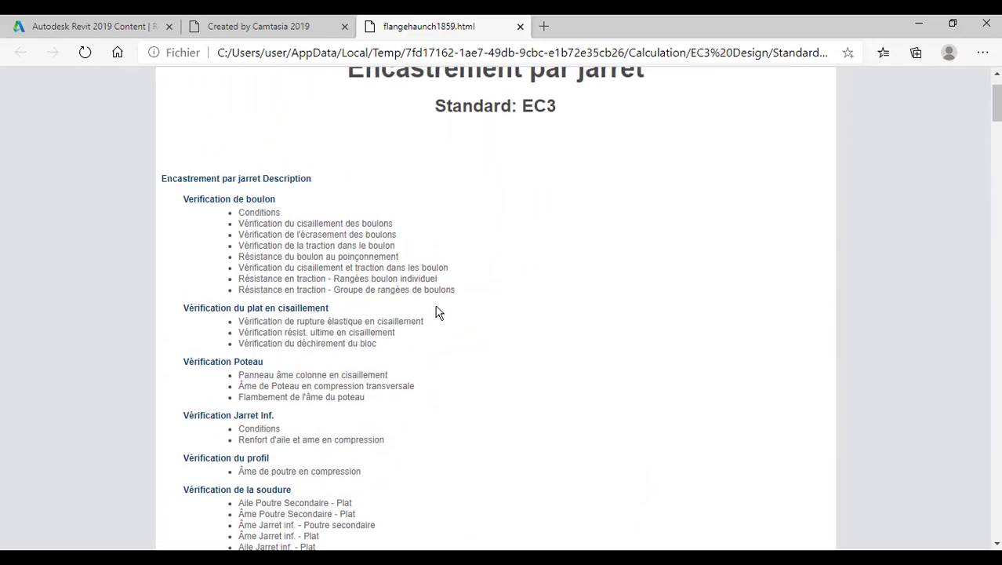
pyautogui.scroll(-2, 447, 212)
pyautogui.scroll(2, 440, 188)
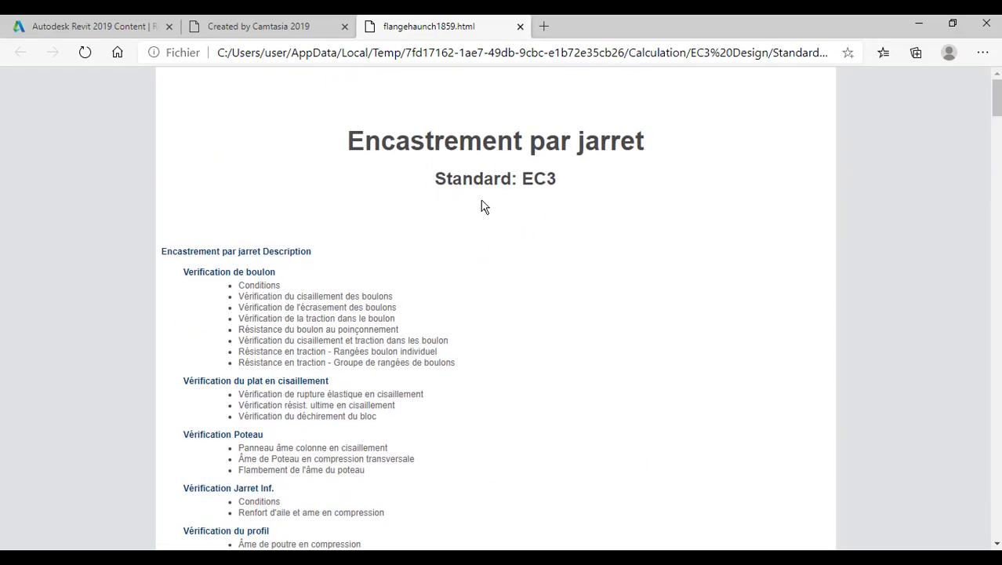
pyautogui.scroll(-2, 470, 223)
pyautogui.scroll(2, 457, 244)
pyautogui.scroll(-5, 505, 324)
pyautogui.scroll(4, 505, 325)
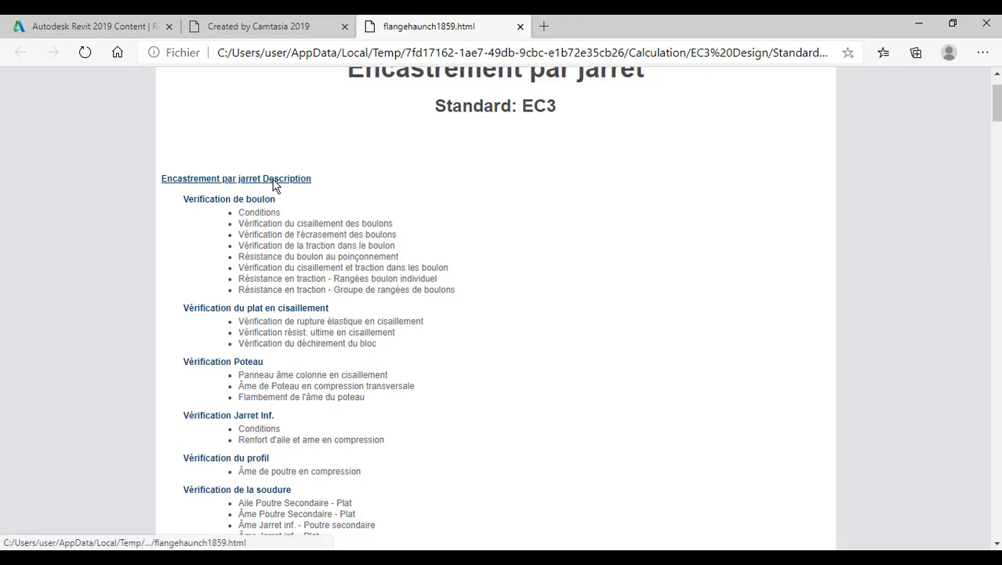
# - Read the calculation note from the design forces through the bolt, plate, column, haunch, profile and weld checks to the conclusion
pyautogui.scroll(-3, 328, 304)
pyautogui.scroll(-6, 329, 294)
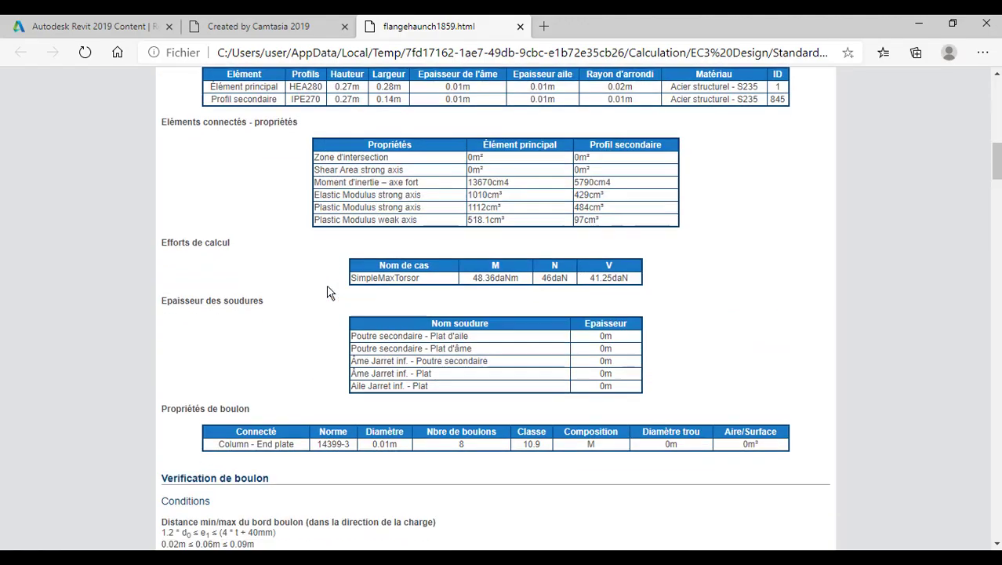
pyautogui.scroll(2, 330, 292)
pyautogui.scroll(-4, 329, 294)
pyautogui.scroll(-10, 329, 293)
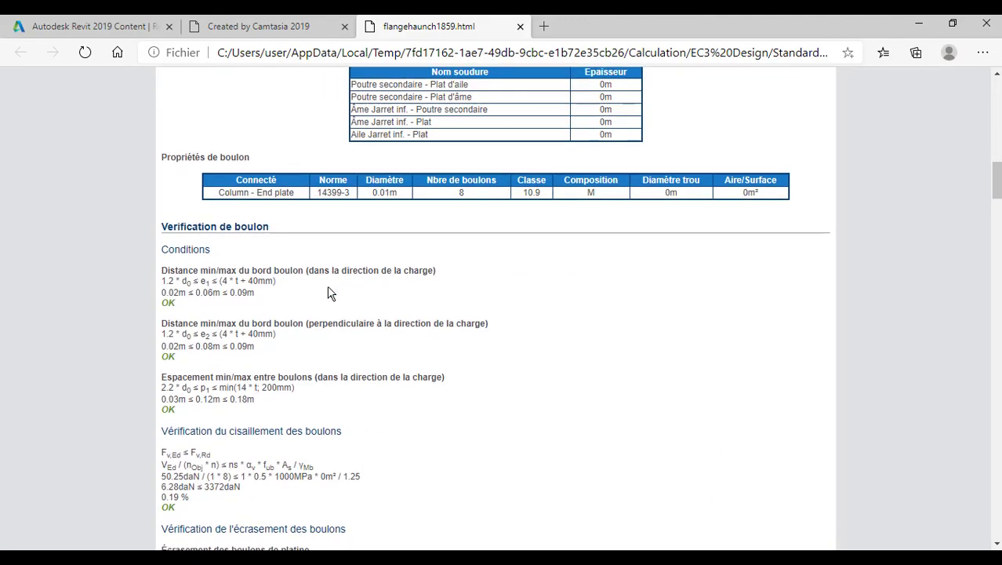
pyautogui.scroll(2, 330, 293)
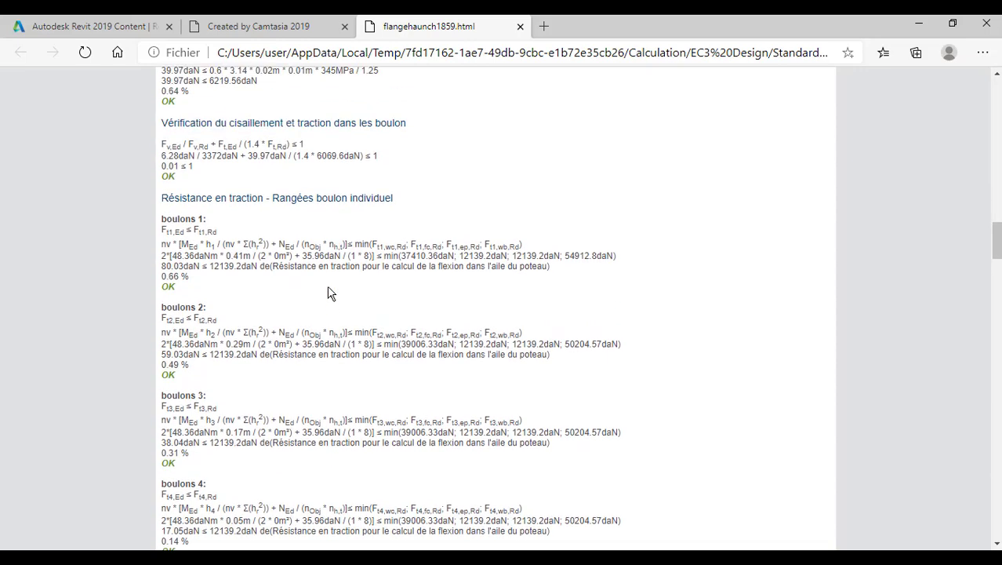
pyautogui.scroll(-8, 330, 293)
pyautogui.scroll(-4, 330, 293)
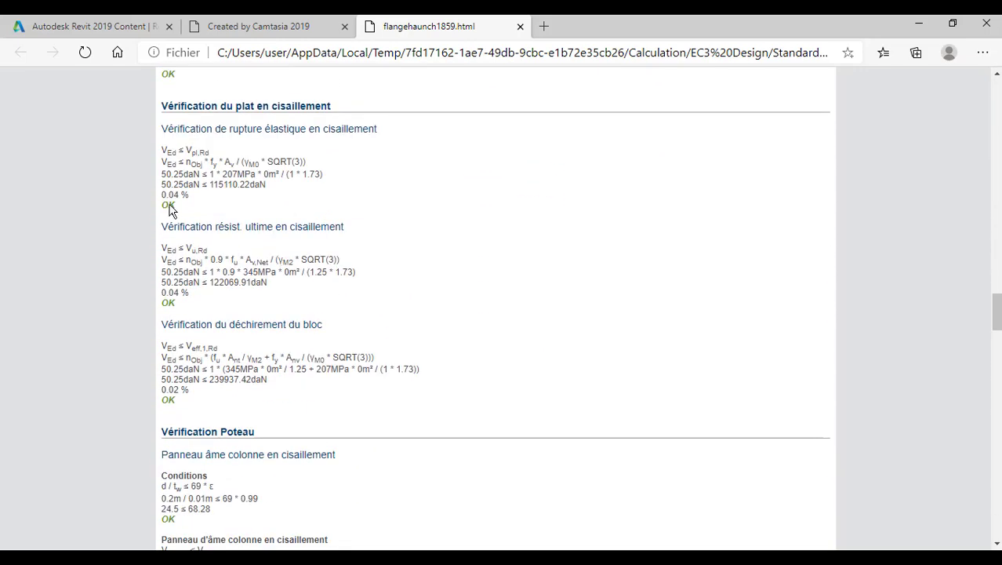
pyautogui.scroll(-1, 174, 212)
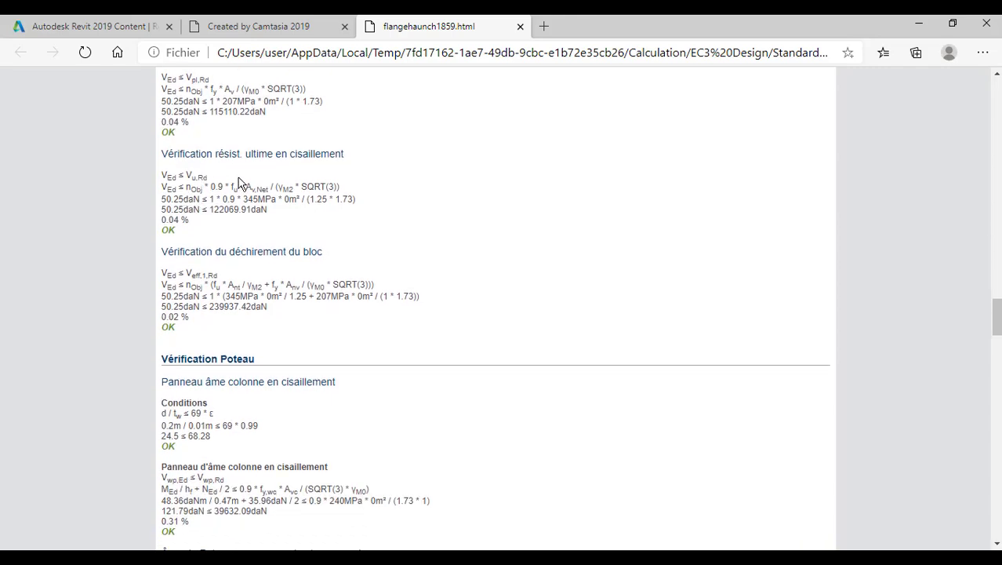
pyautogui.scroll(-1, 238, 197)
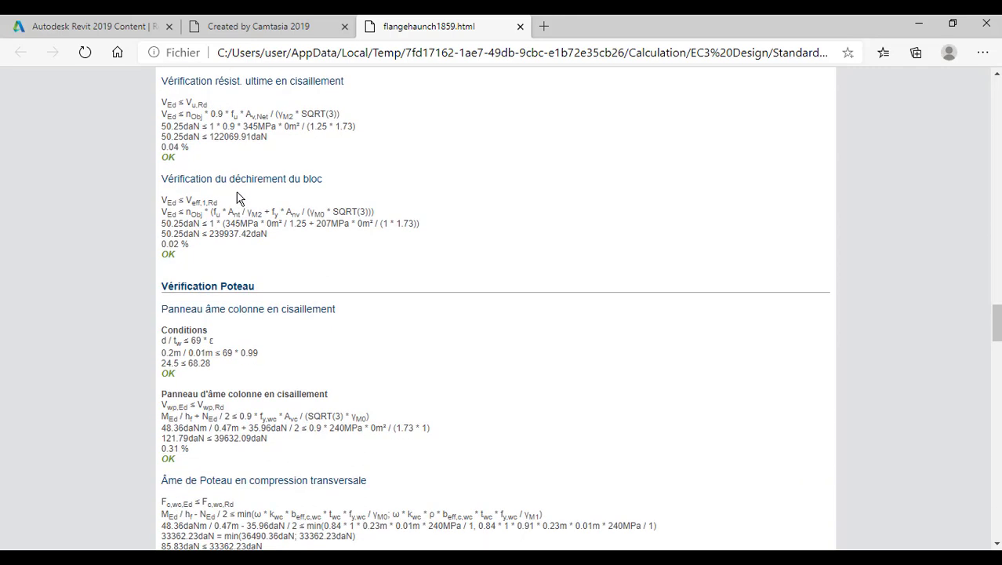
pyautogui.scroll(-14, 237, 197)
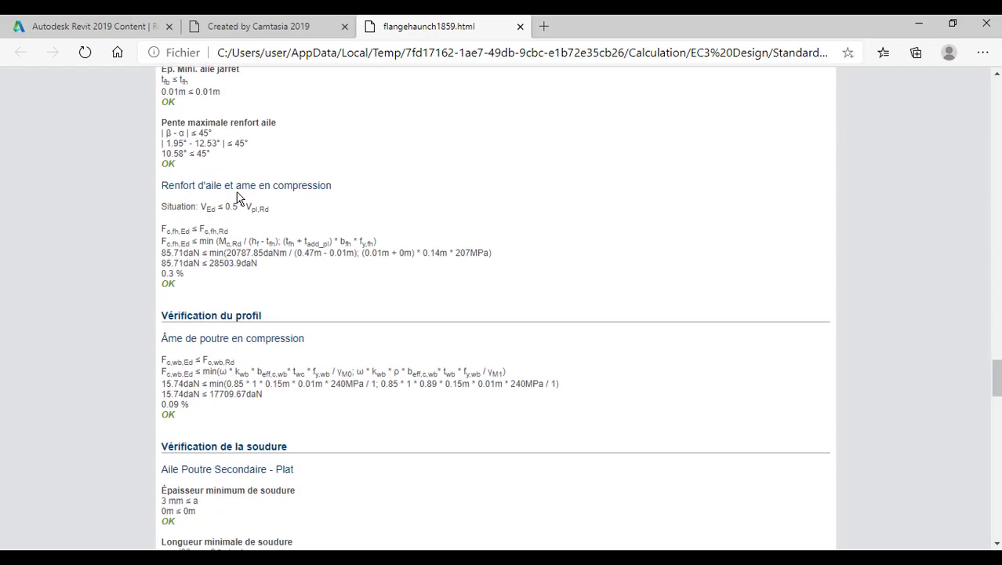
pyautogui.scroll(-15, 238, 198)
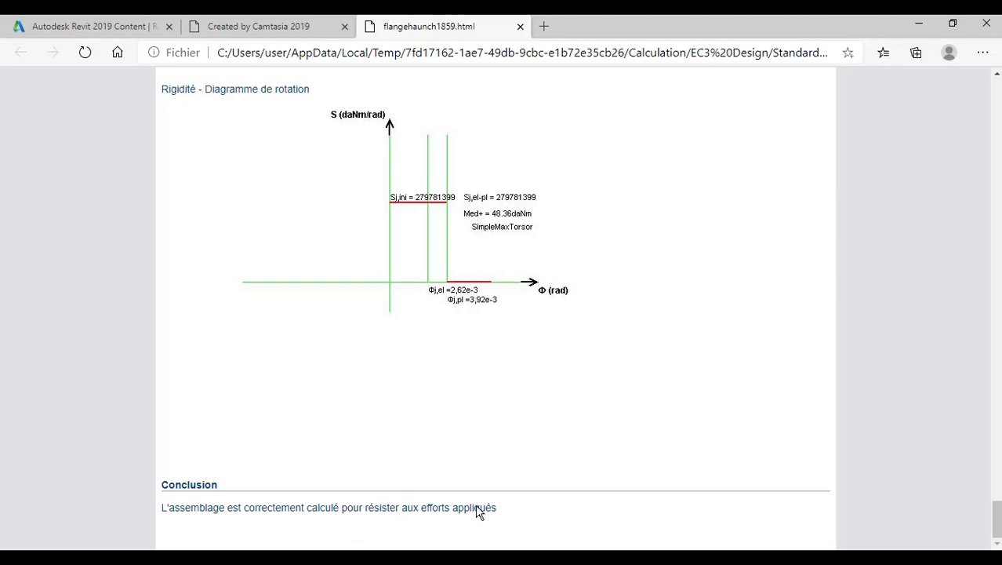
# - Review the note's connection description, connected elements and design forces, and examine the bolt bearing, punching and row tension checks
pyautogui.scroll(3, 510, 419)
pyautogui.scroll(20, 510, 420)
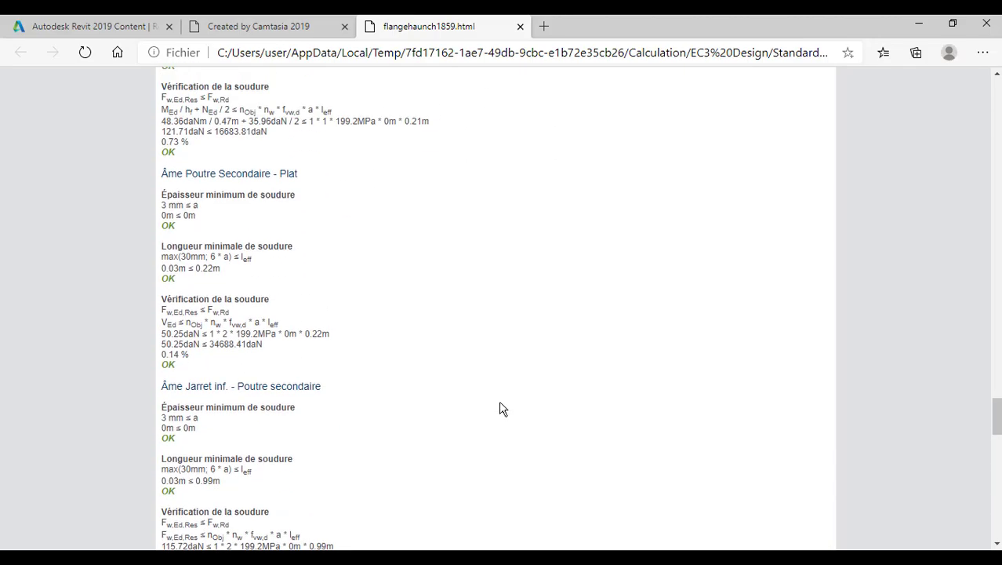
pyautogui.scroll(20, 502, 408)
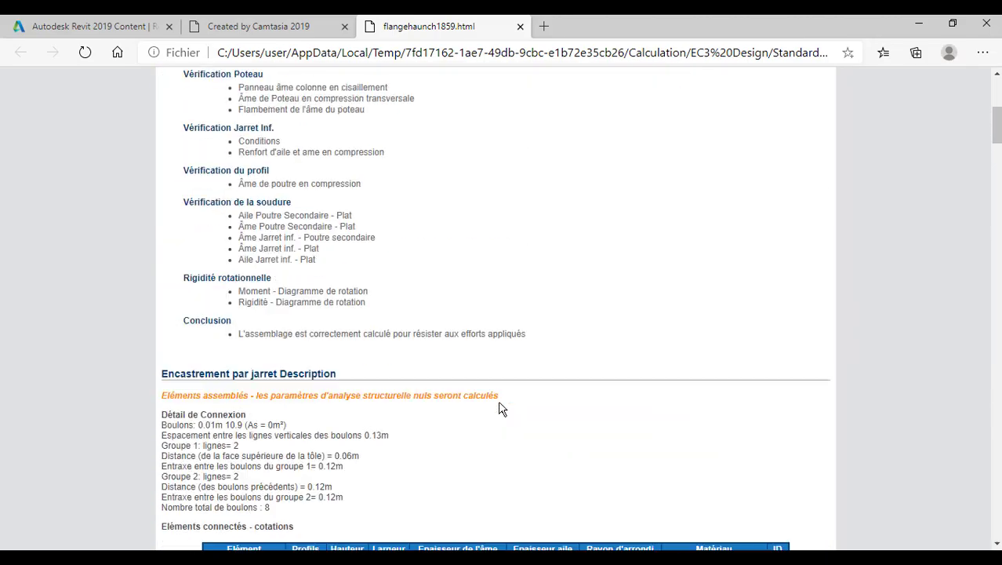
pyautogui.scroll(-8, 502, 410)
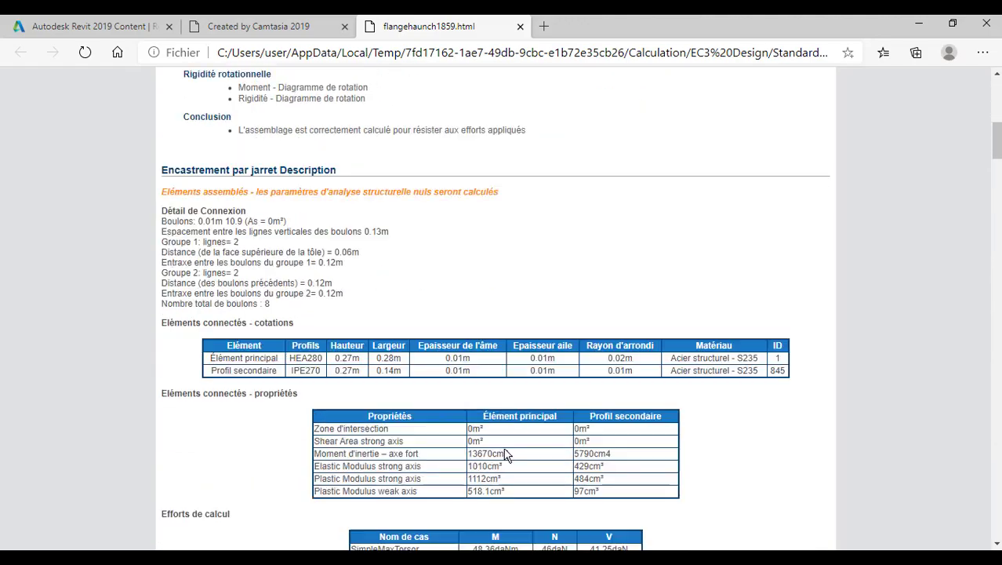
pyautogui.scroll(-15, 506, 465)
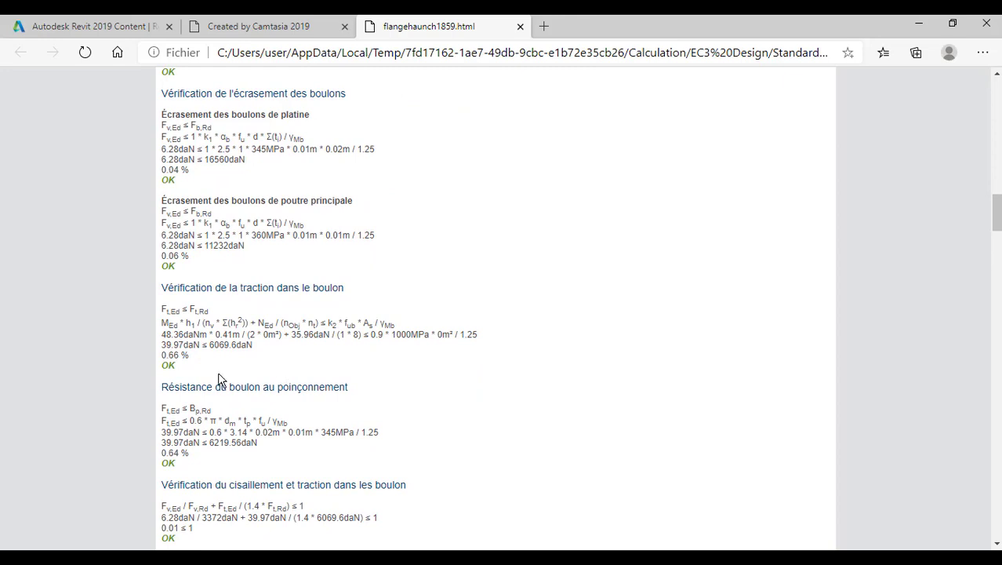
pyautogui.scroll(-2, 327, 365)
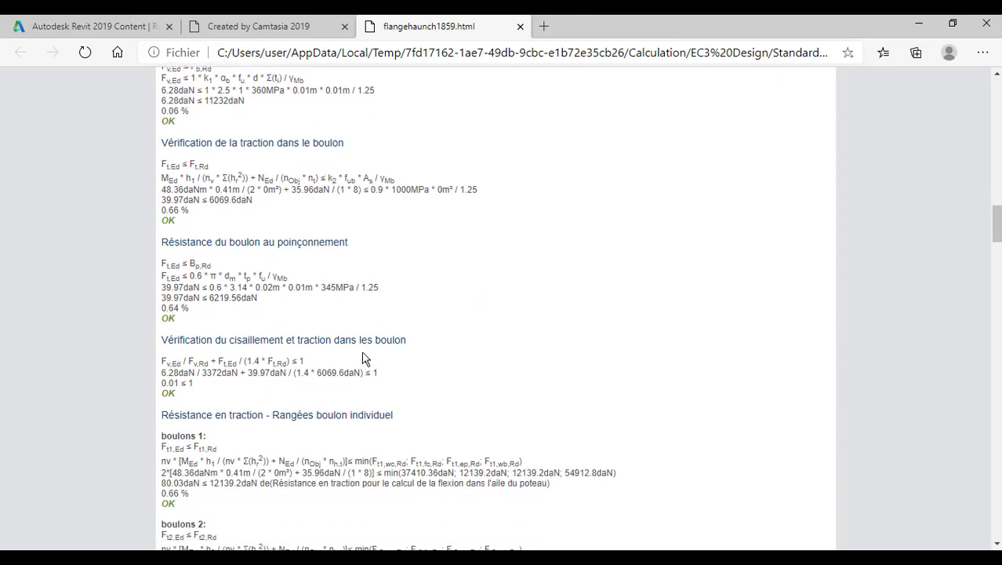
pyautogui.scroll(-1, 275, 361)
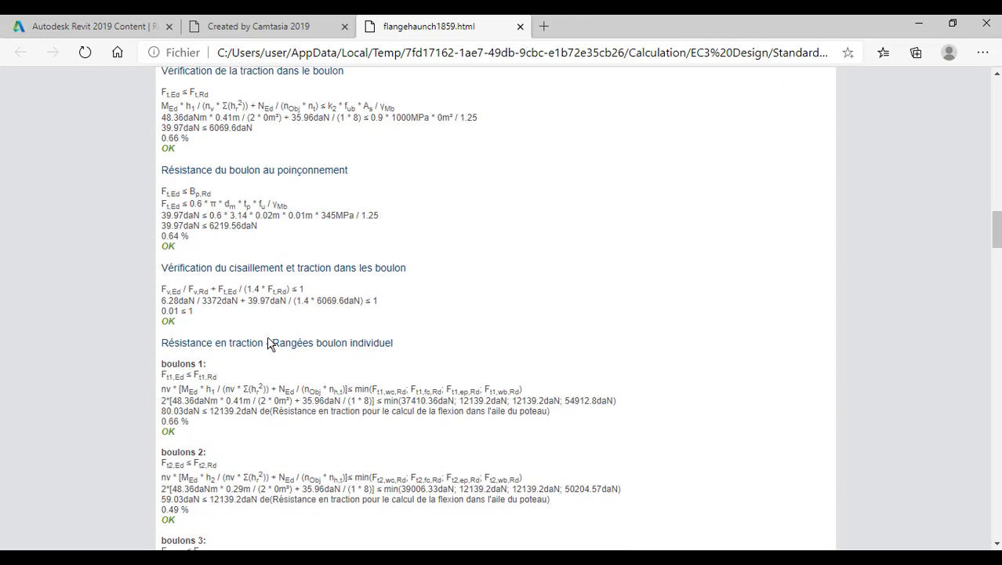
pyautogui.scroll(-1, 271, 345)
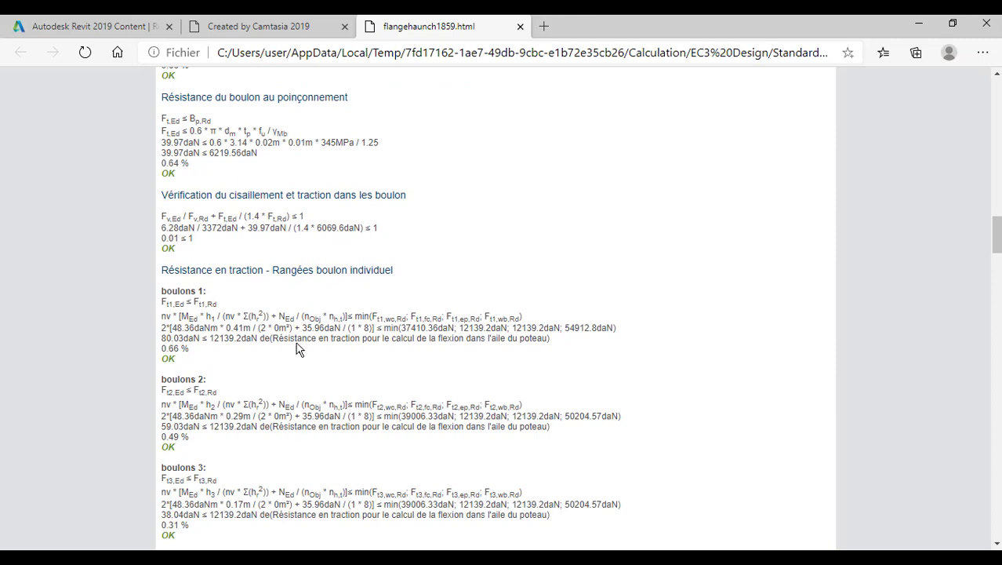
pyautogui.scroll(-2, 228, 341)
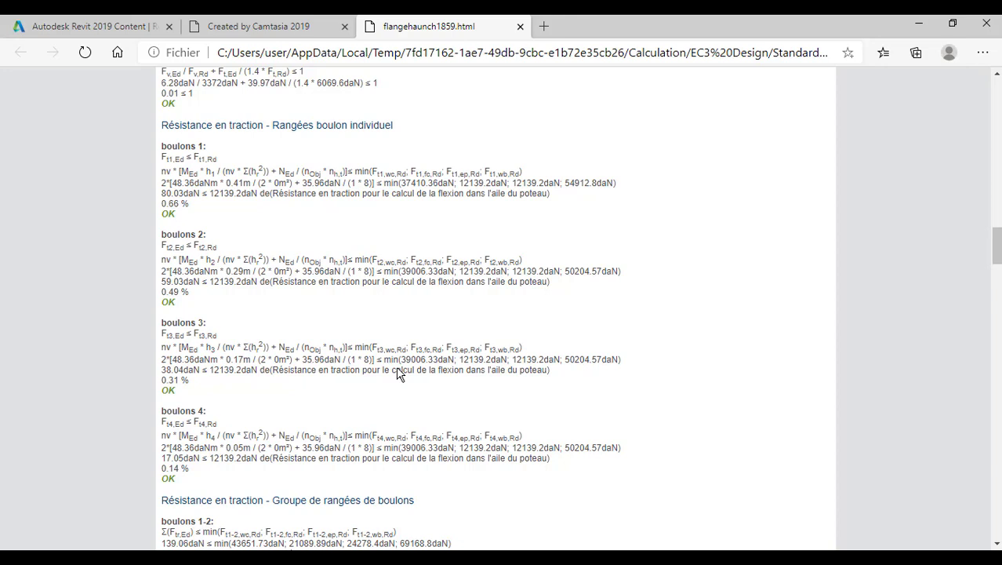
pyautogui.scroll(15, 447, 366)
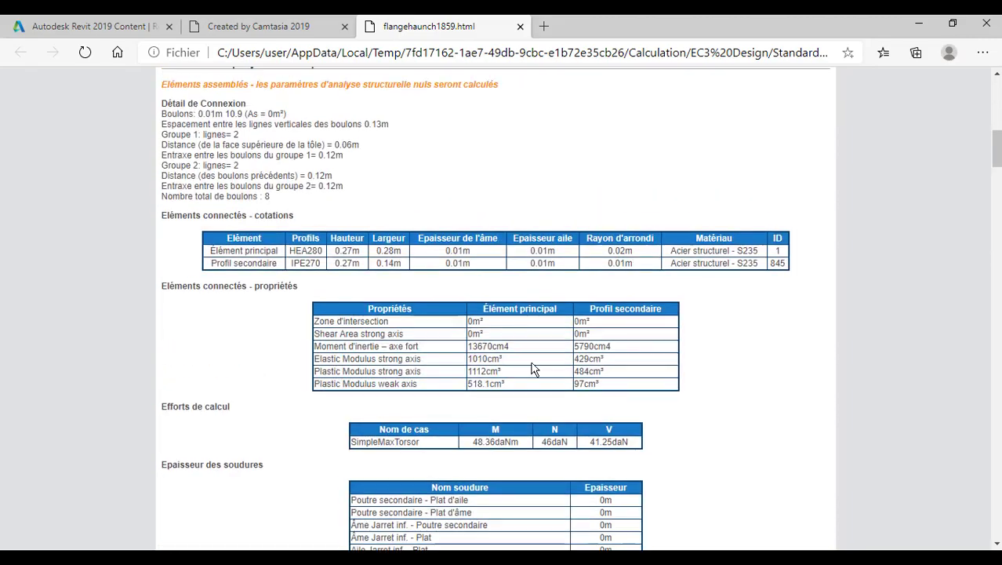
pyautogui.scroll(4, 613, 162)
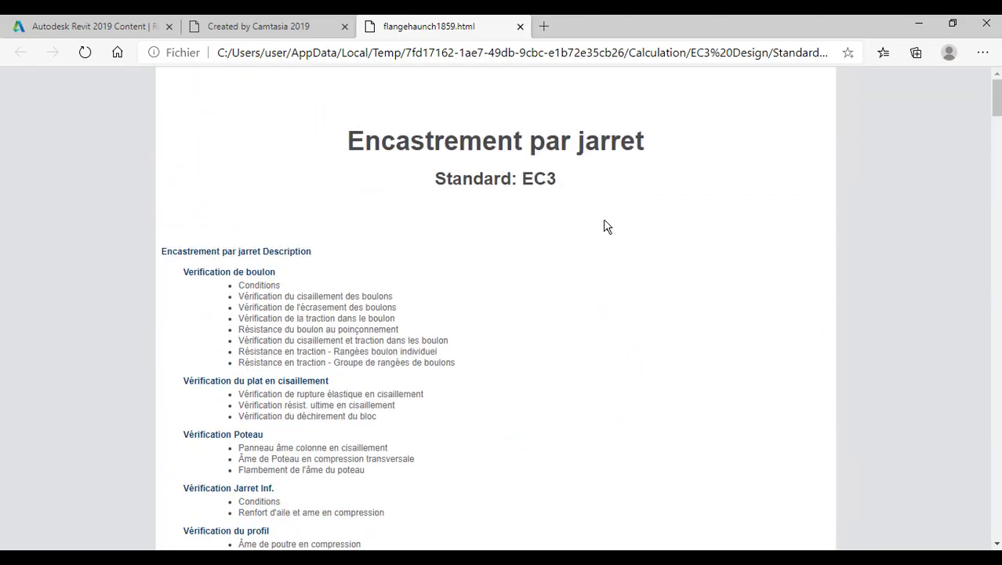
pyautogui.scroll(-15, 492, 261)
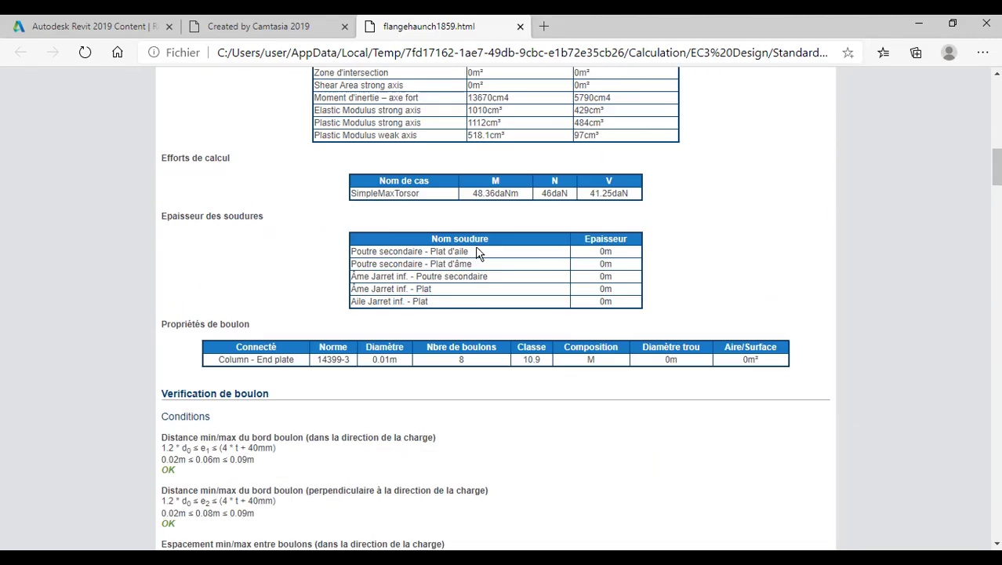
pyautogui.scroll(15, 613, 273)
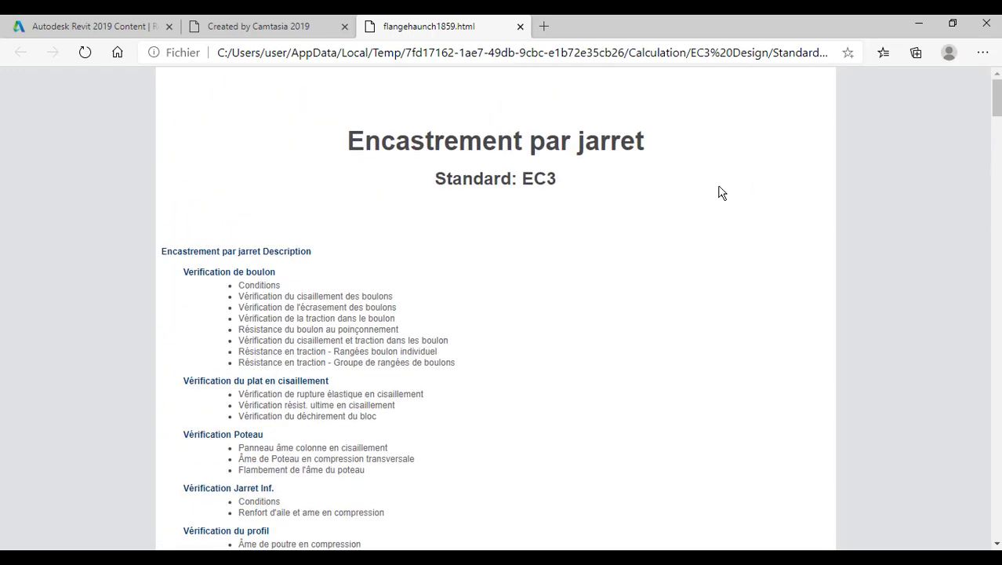
# - Print the calculation note to PDF and save it as NOTE DE CALCUL ASSEMBLAGE in the Téléchargements folder
pyautogui.rightClick(722, 192)
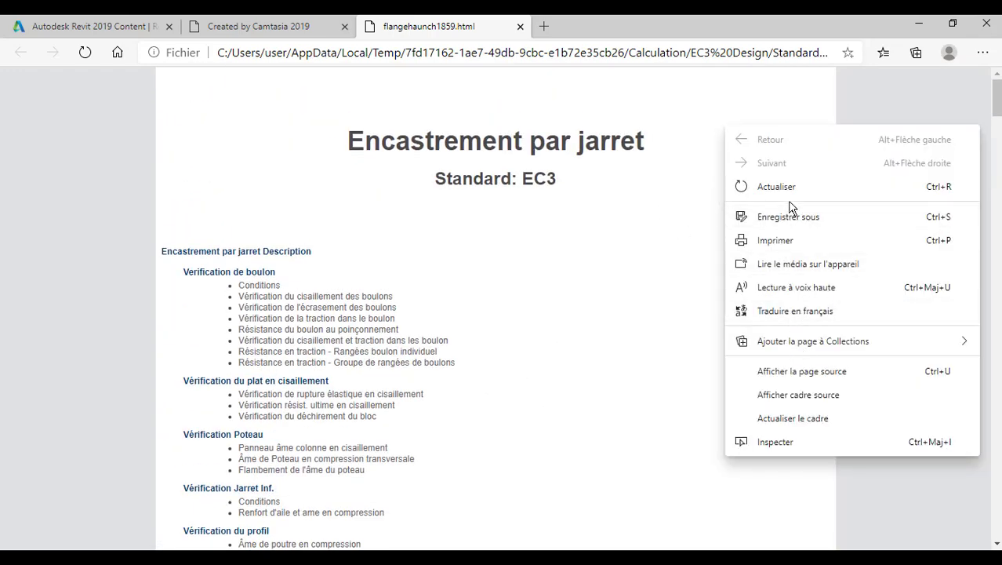
pyautogui.click(798, 239)
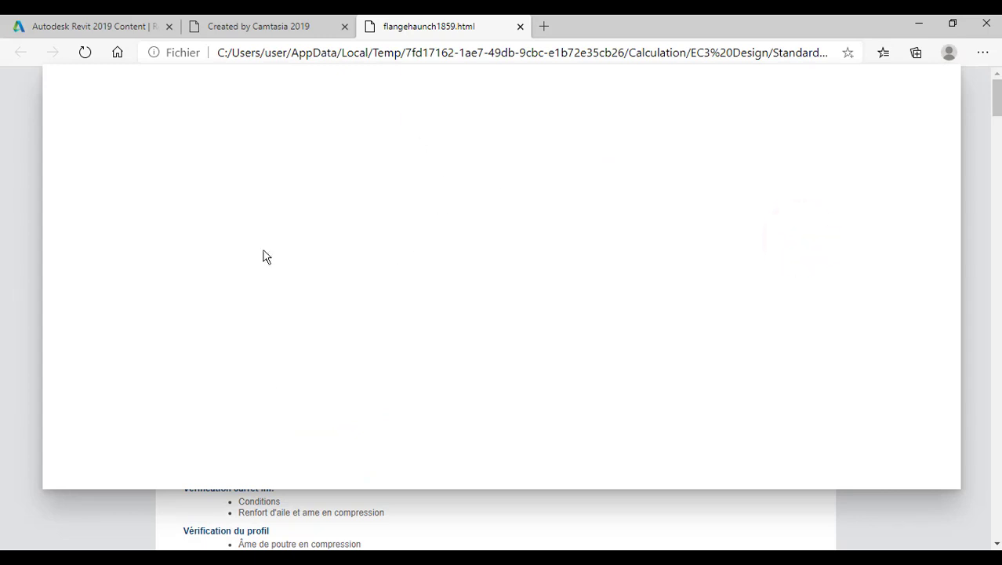
pyautogui.click(537, 524)
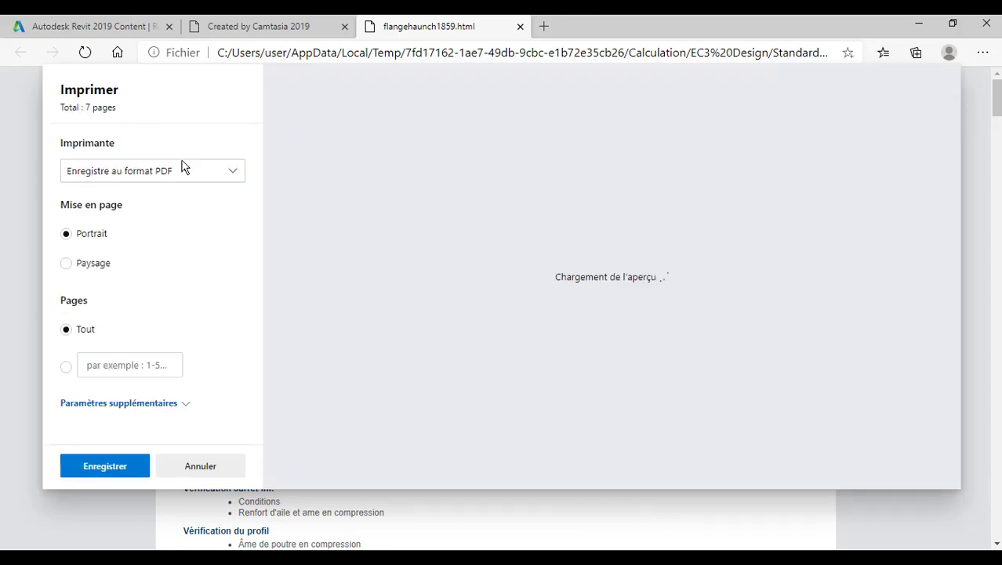
pyautogui.click(103, 464)
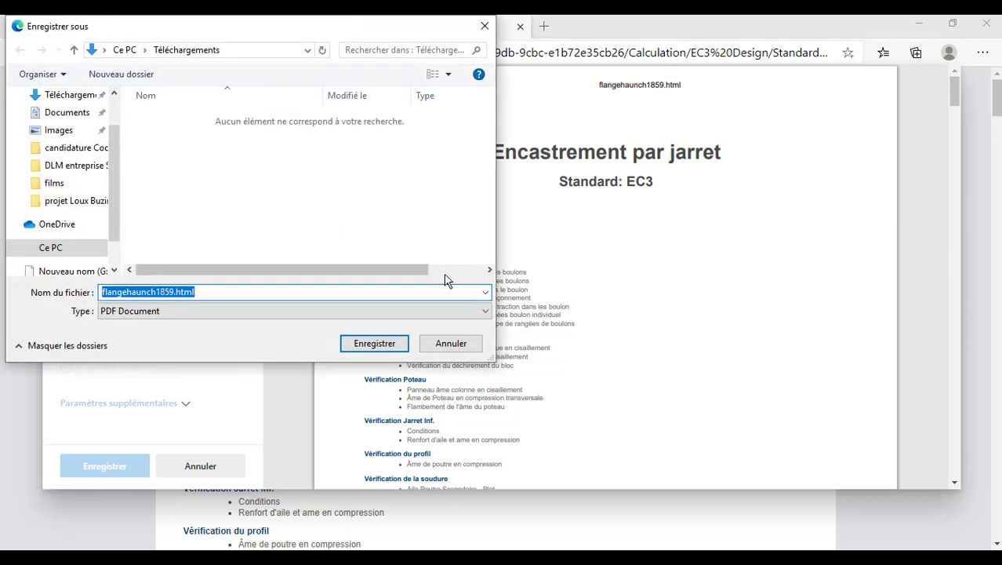
pyautogui.write('NOTE DE C')
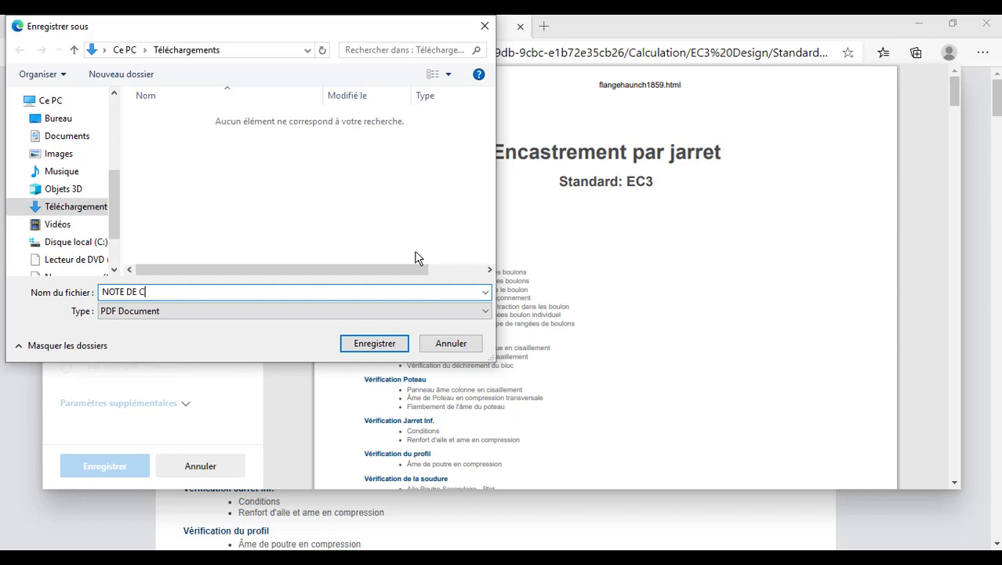
pyautogui.write('ALCUL ASSEMBLAGE')
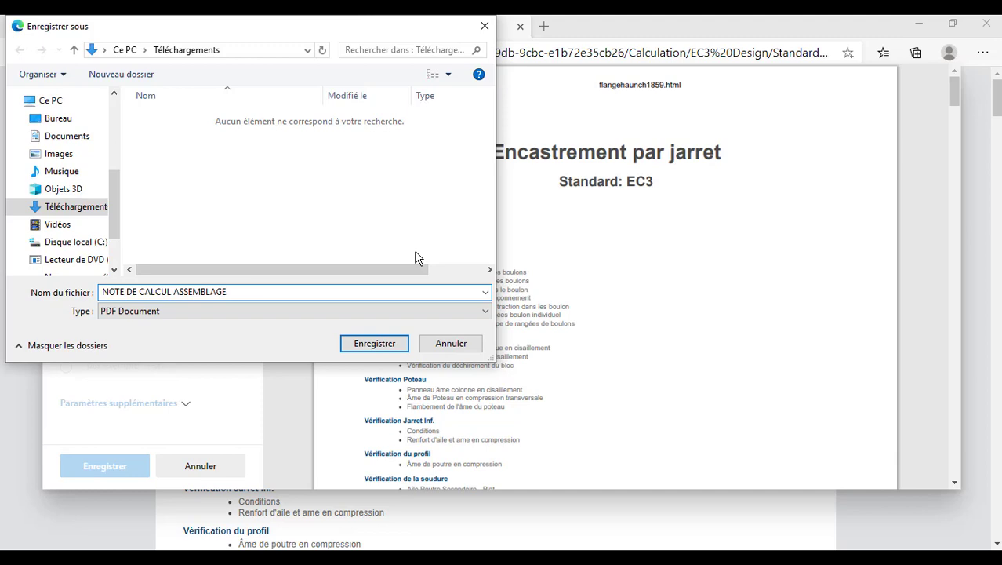
pyautogui.click(395, 344)
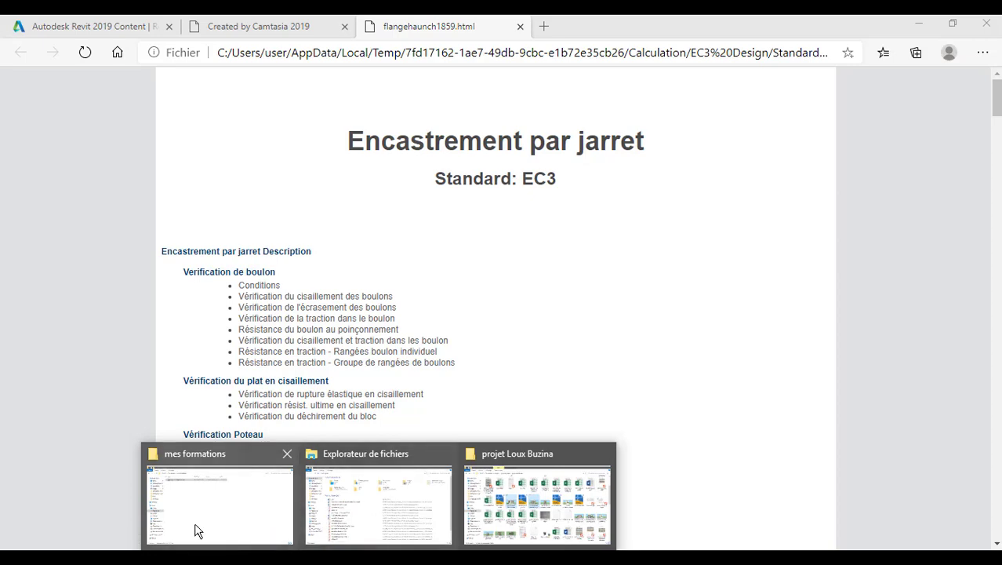
# - Switch to File Explorer and select the NOTE DE CALCUL ASSEMBLAGE PDF in the Téléchargements folder
pyautogui.click(193, 525)
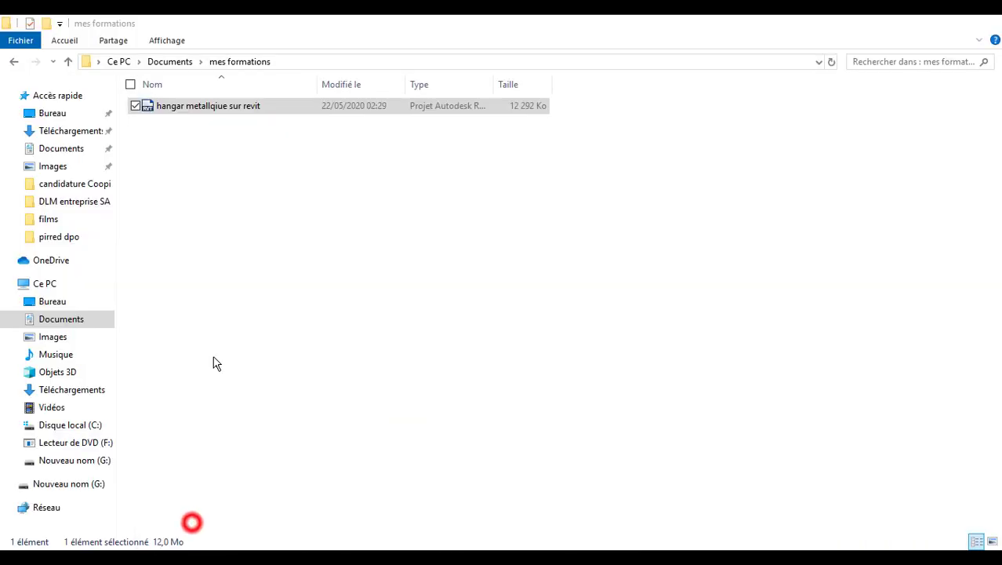
pyautogui.click(69, 130)
pyautogui.click(290, 137)
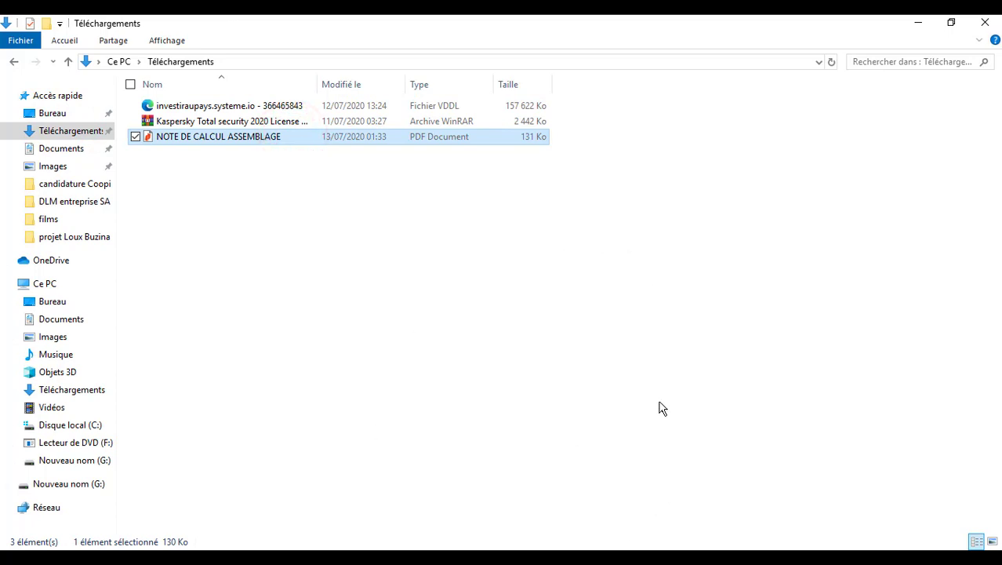
# - Switch back to Revit and close the bolted haunch connection's verification dialog
pyautogui.press('Return')
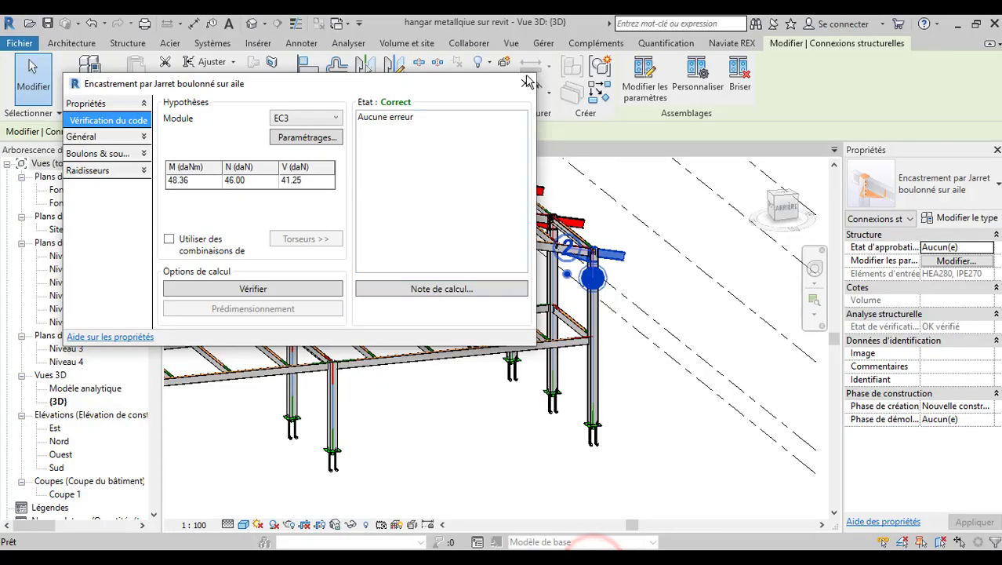
pyautogui.click(523, 83)
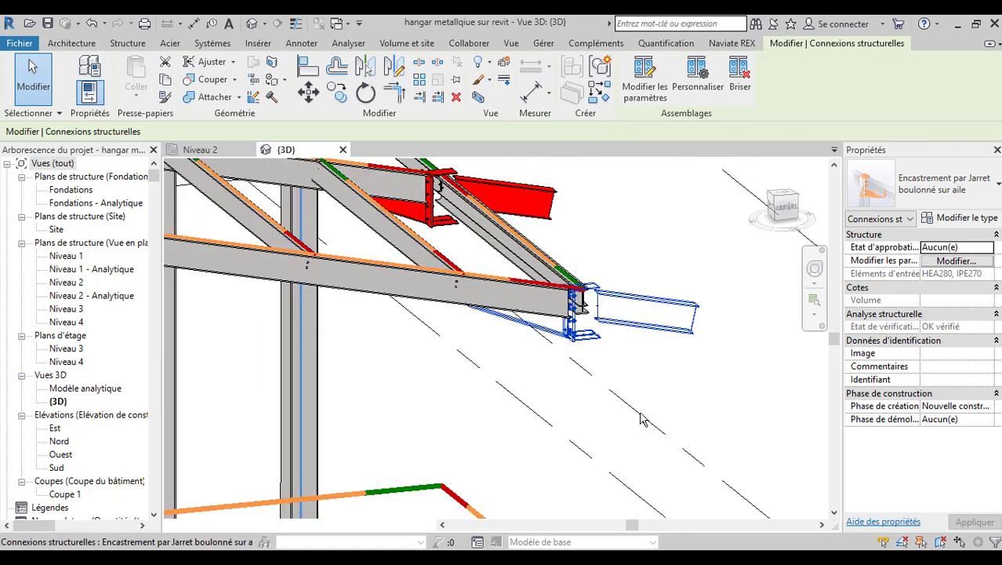
# - Deselect the haunch connection and switch to the NOTE DE CALCUL ASSEMBLAGE PDF in Nitro Pro to examine its contents, rotational stiffness diagrams and conclusion
pyautogui.scroll(5, 597, 238)
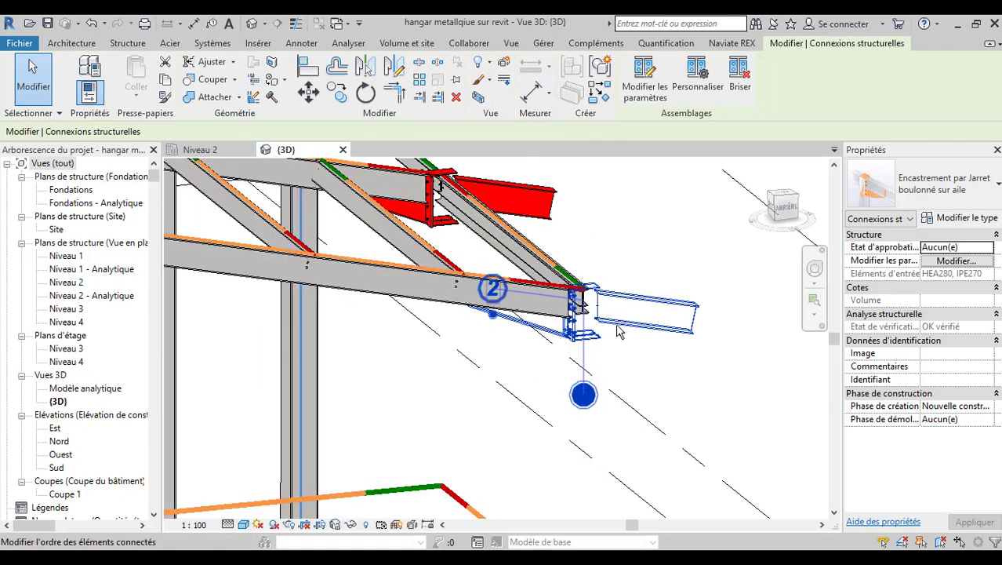
pyautogui.click(676, 253)
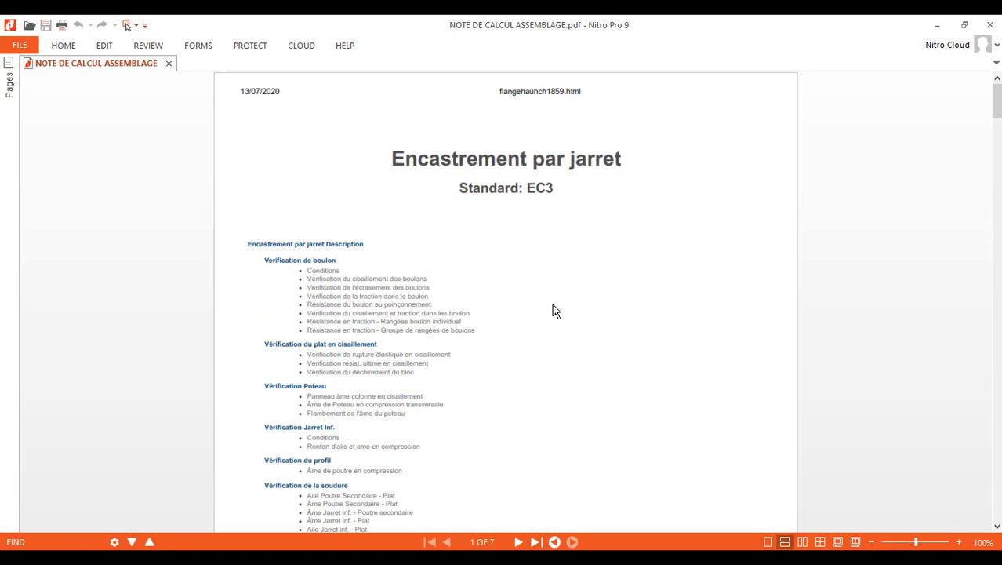
pyautogui.scroll(-3, 549, 266)
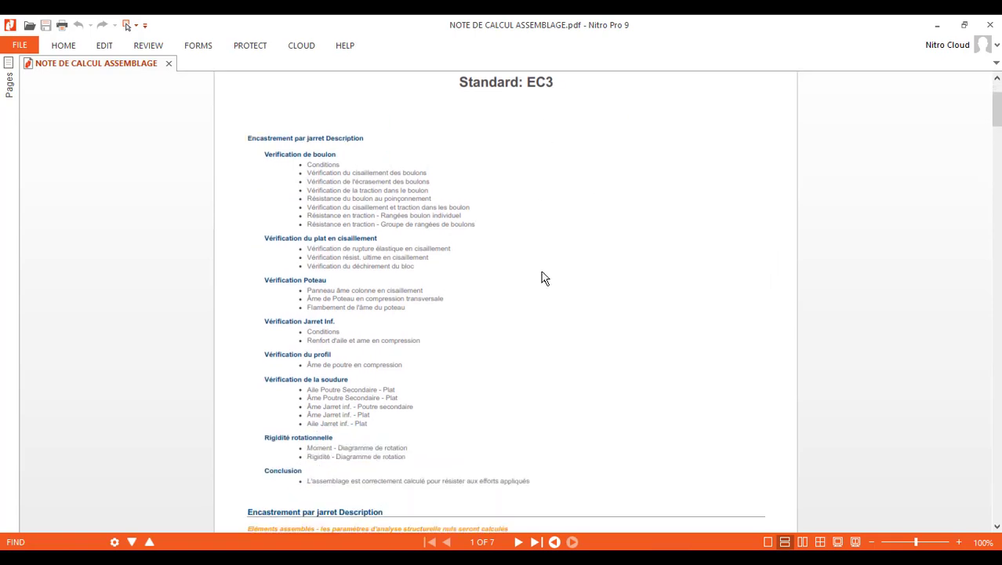
pyautogui.scroll(-20, 545, 278)
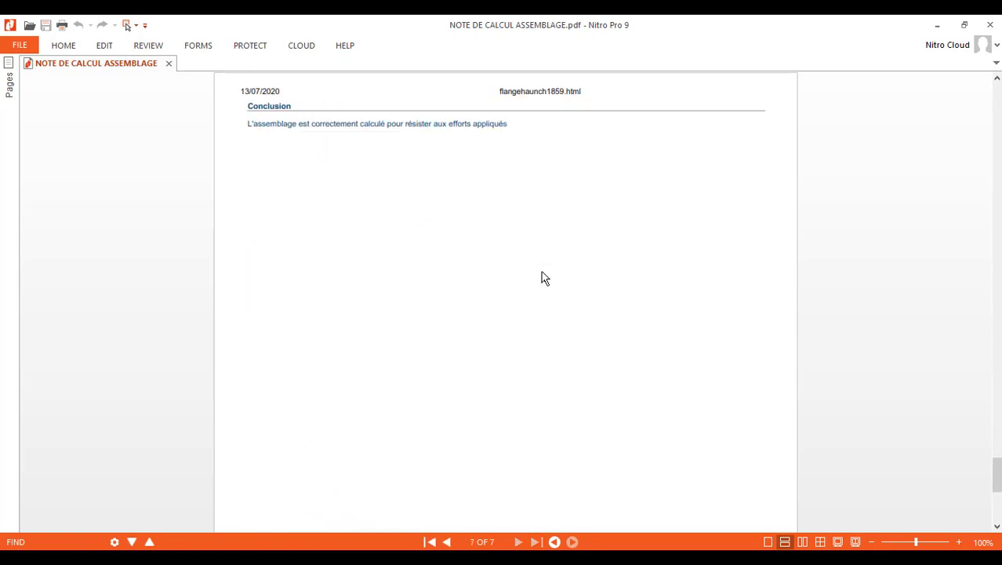
pyautogui.scroll(-5, 545, 279)
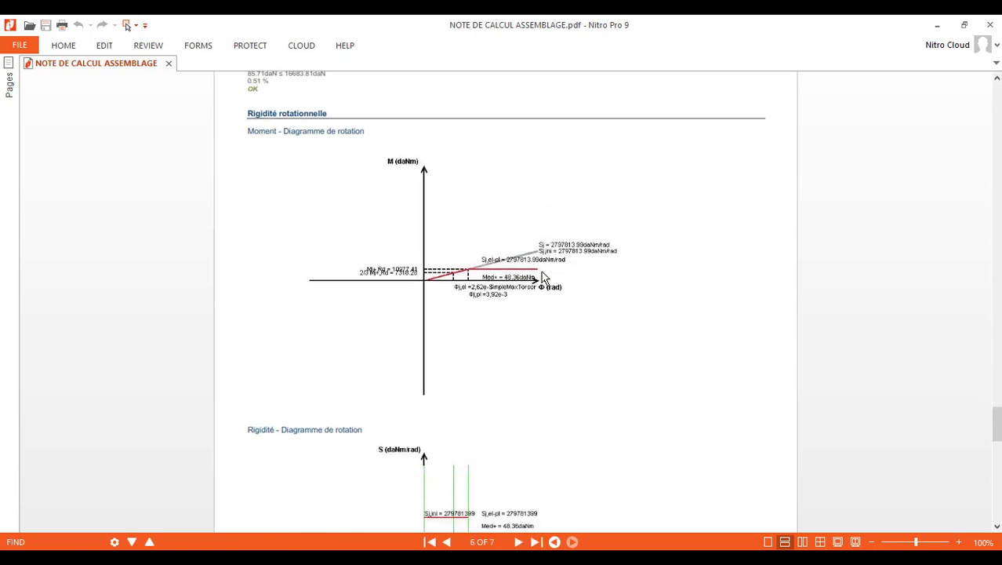
pyautogui.scroll(-12, 545, 279)
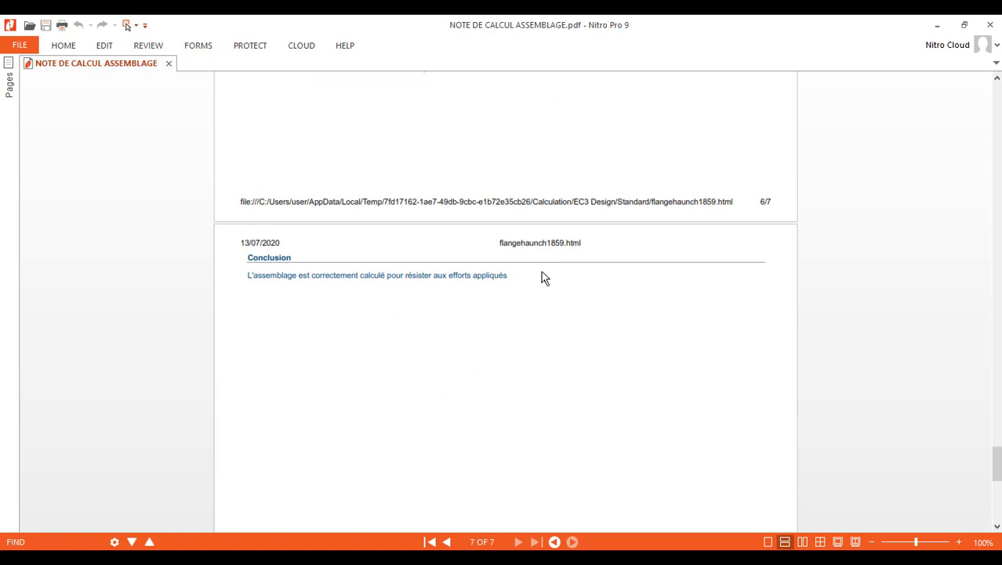
pyautogui.scroll(8, 545, 278)
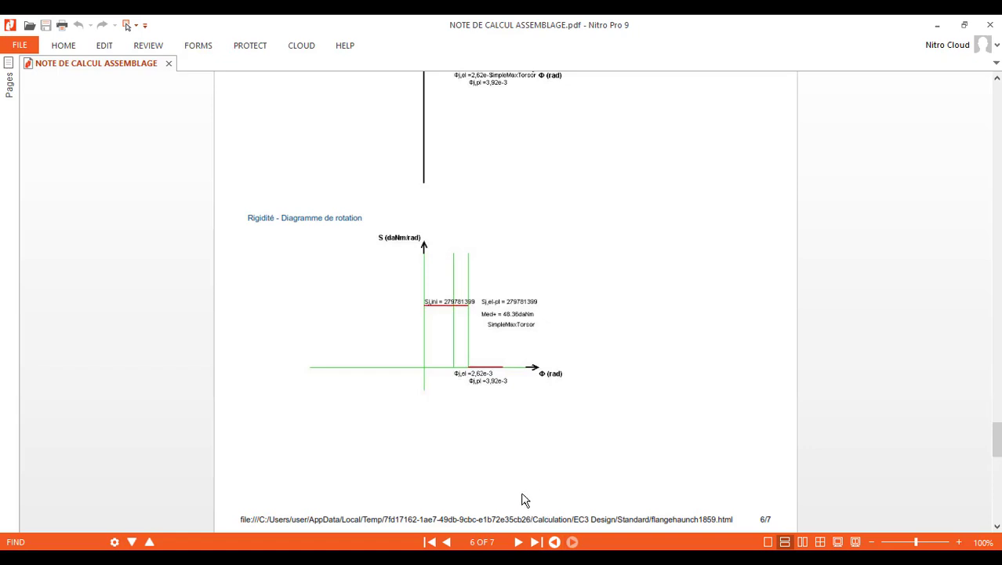
# - Switch to Robot Structural Analysis, exit the isolated view showing the ELU Fz diagram, close the Diagrammes dialog and clear the bar selection
pyautogui.click(524, 558)
pyautogui.scroll(-2, 606, 250)
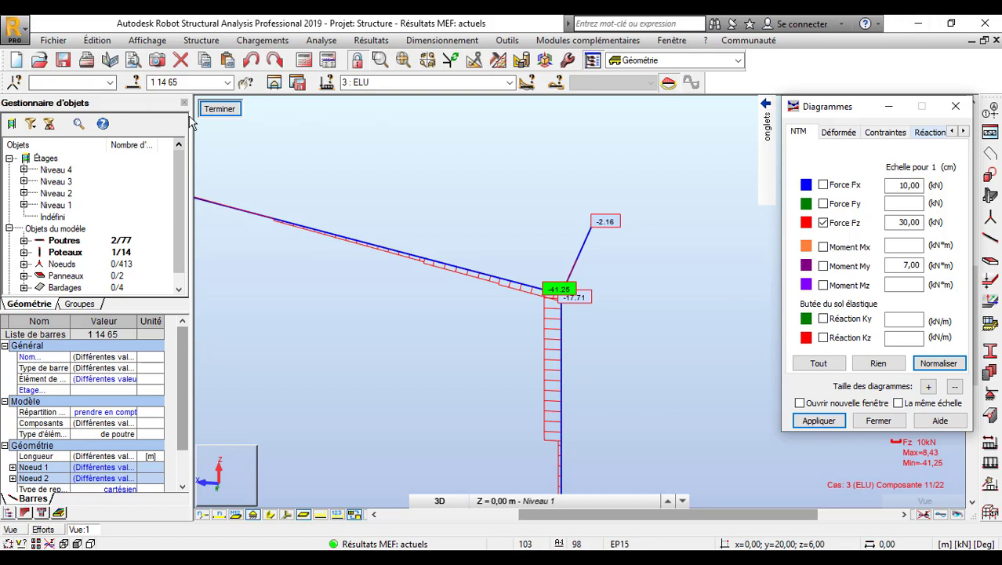
pyautogui.click(220, 109)
pyautogui.click(955, 106)
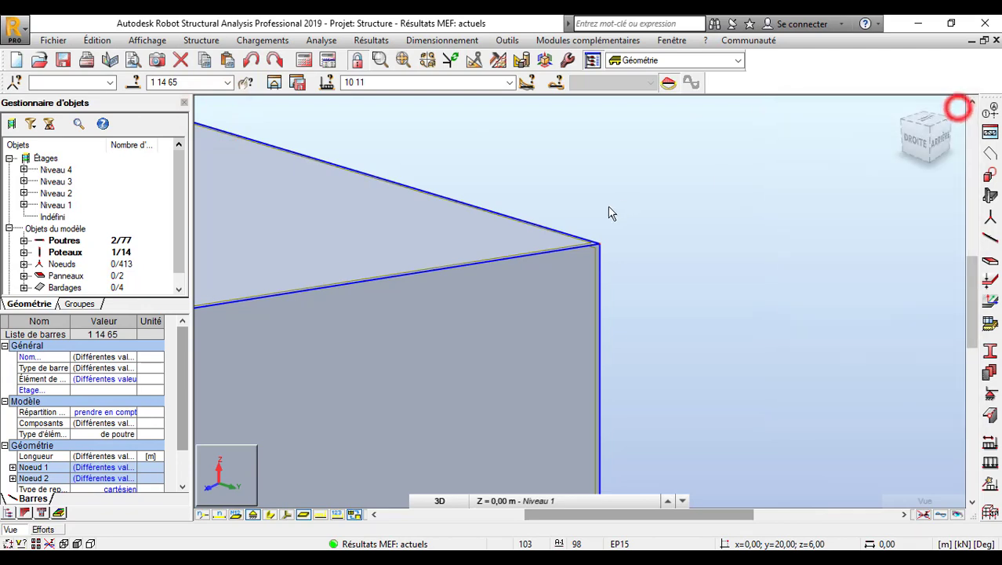
pyautogui.click(698, 220)
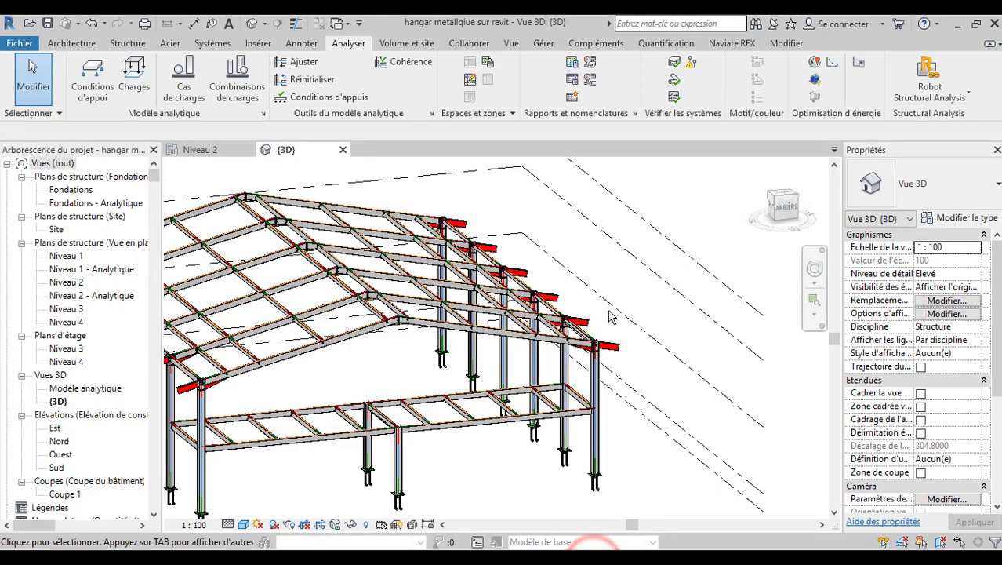
pyautogui.scroll(2, 486, 382)
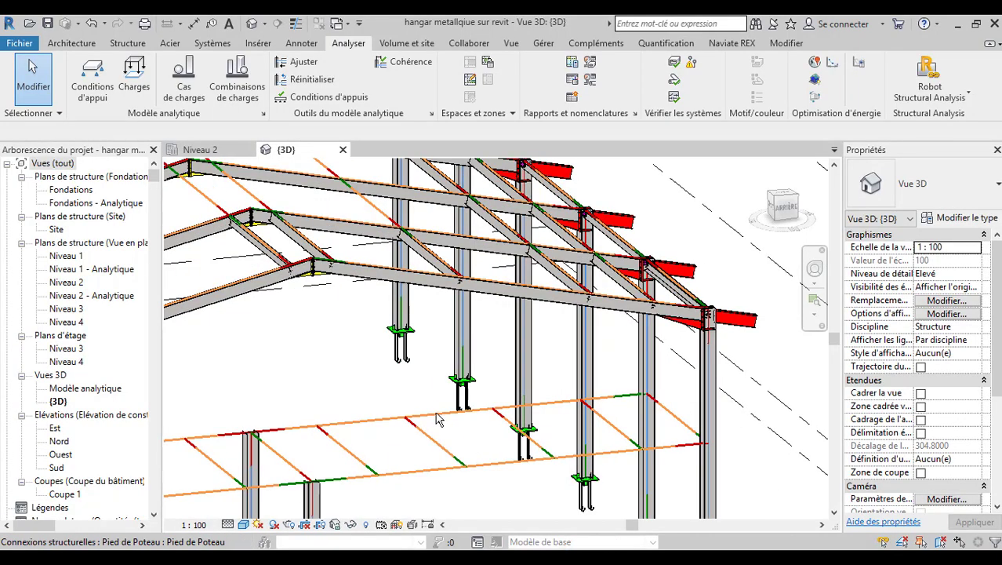
pyautogui.scroll(-3, 596, 391)
pyautogui.scroll(-2, 610, 309)
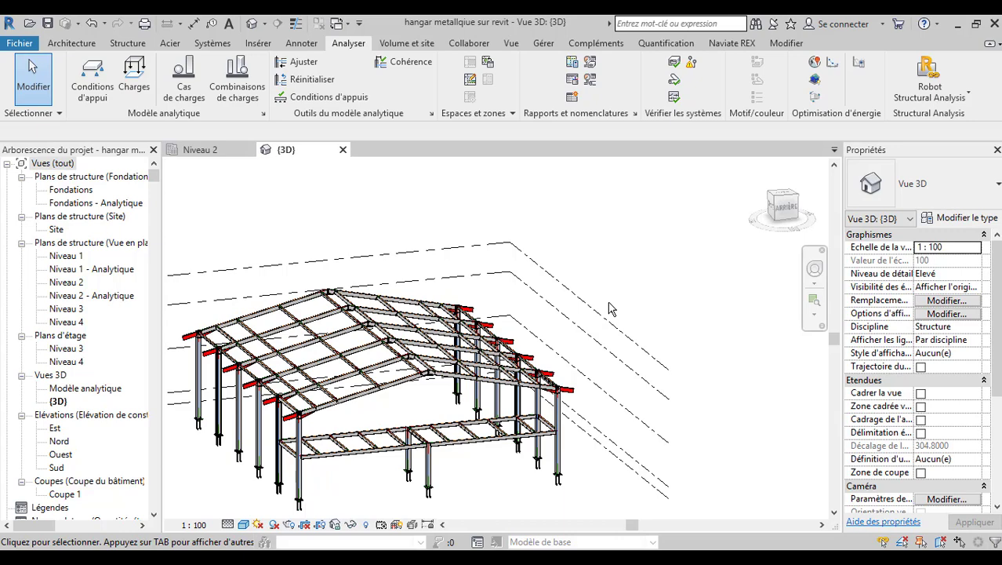
pyautogui.scroll(4, 290, 259)
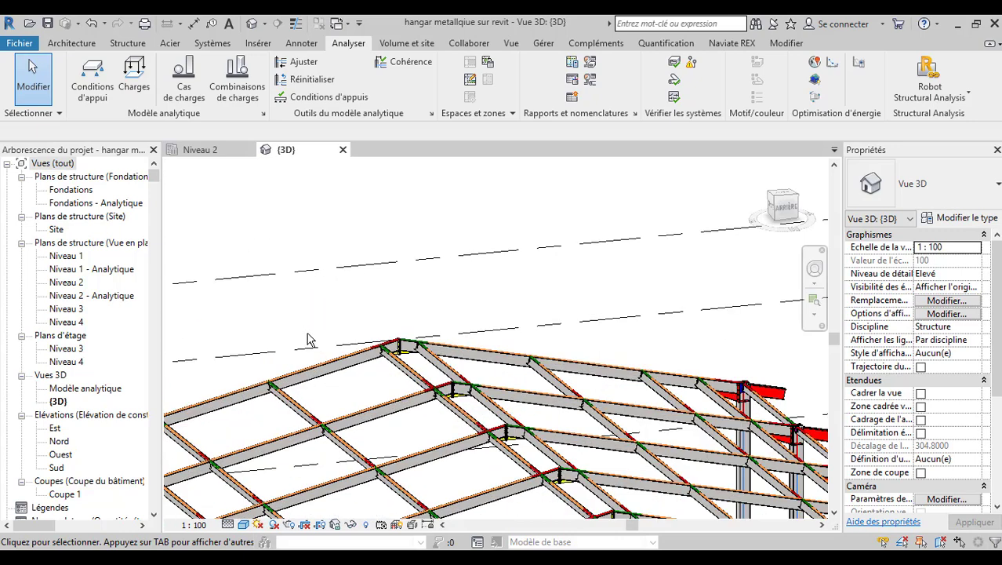
pyautogui.scroll(-4, 444, 269)
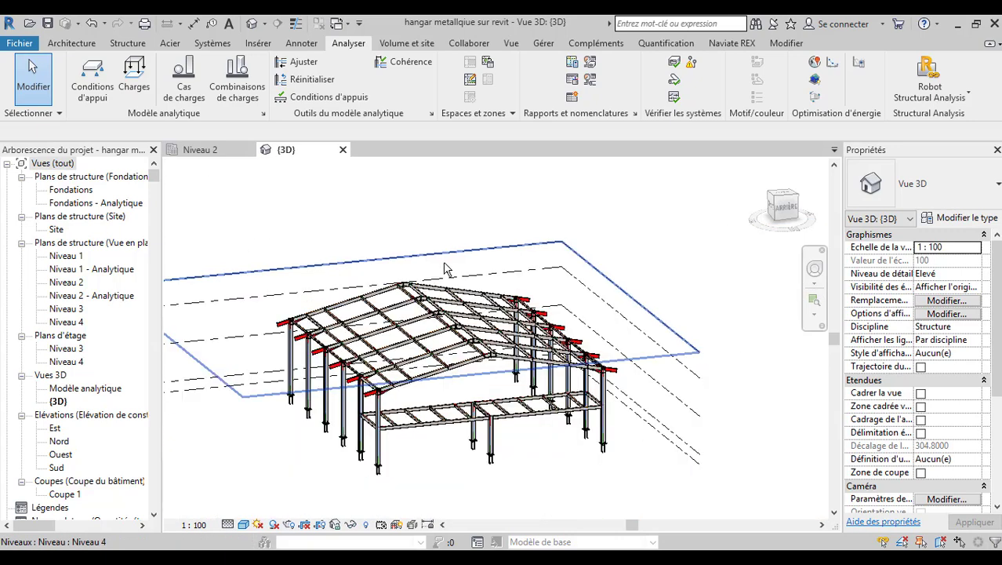
pyautogui.scroll(-2, 445, 271)
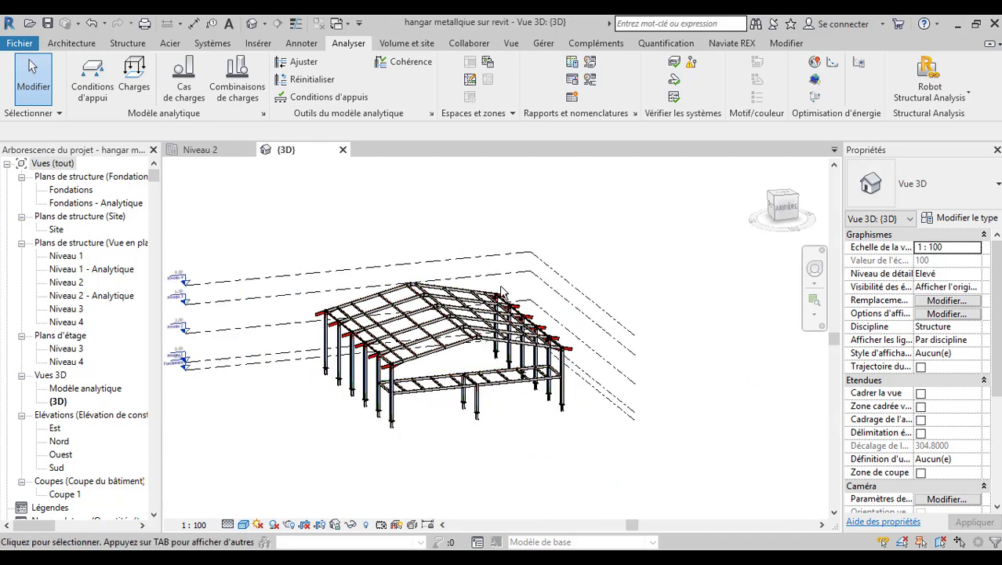